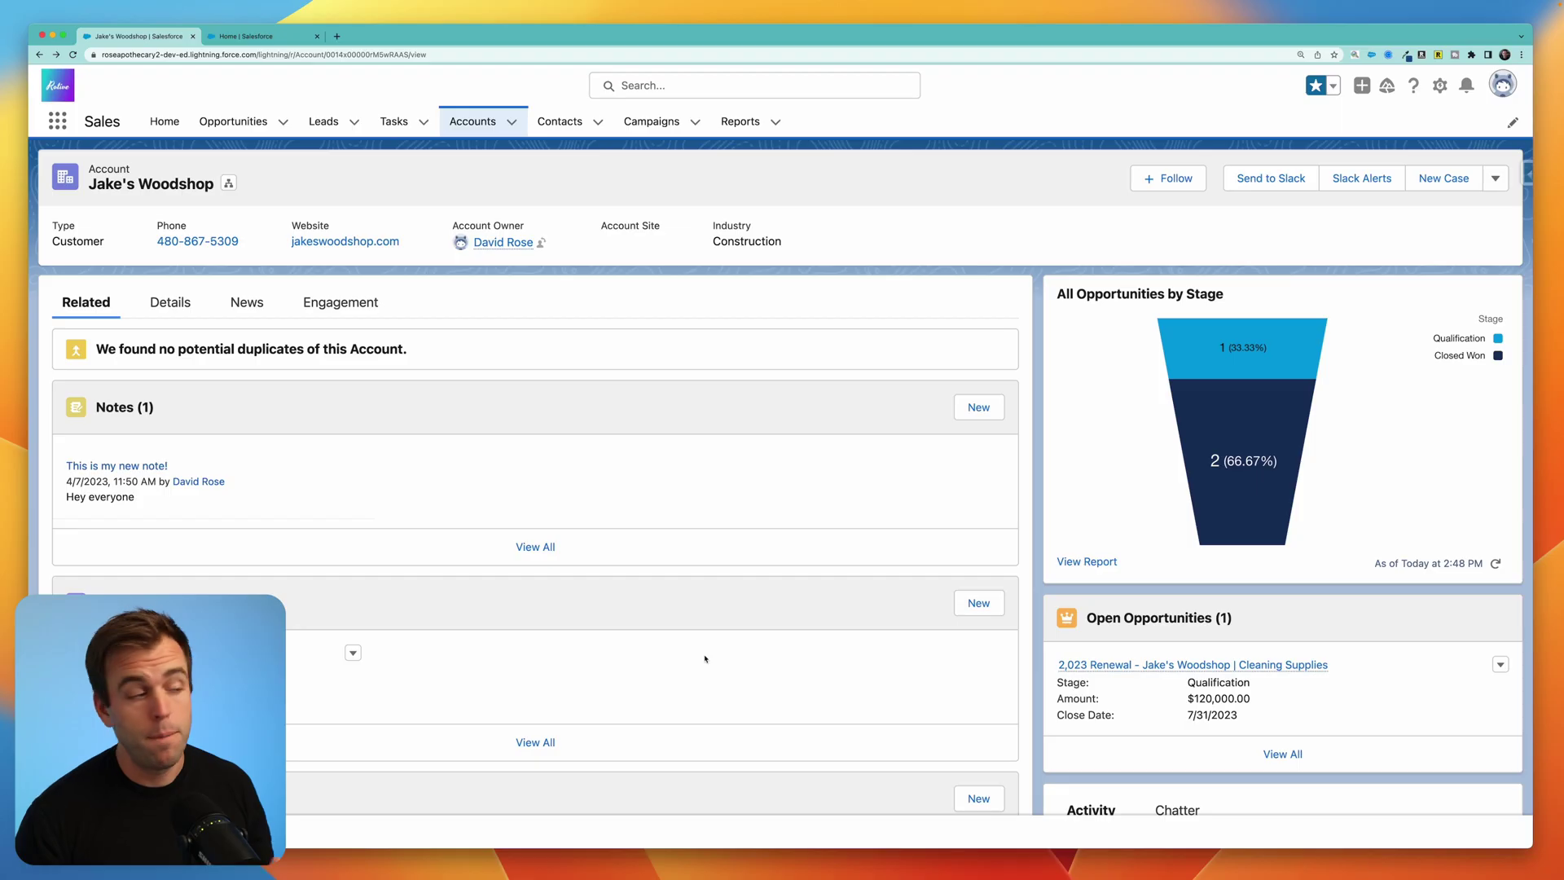
Review the account's hierarchy, then start a new screen flow from the Setup Flows list
{"action": "left_click", "coordinate": [228, 184]}
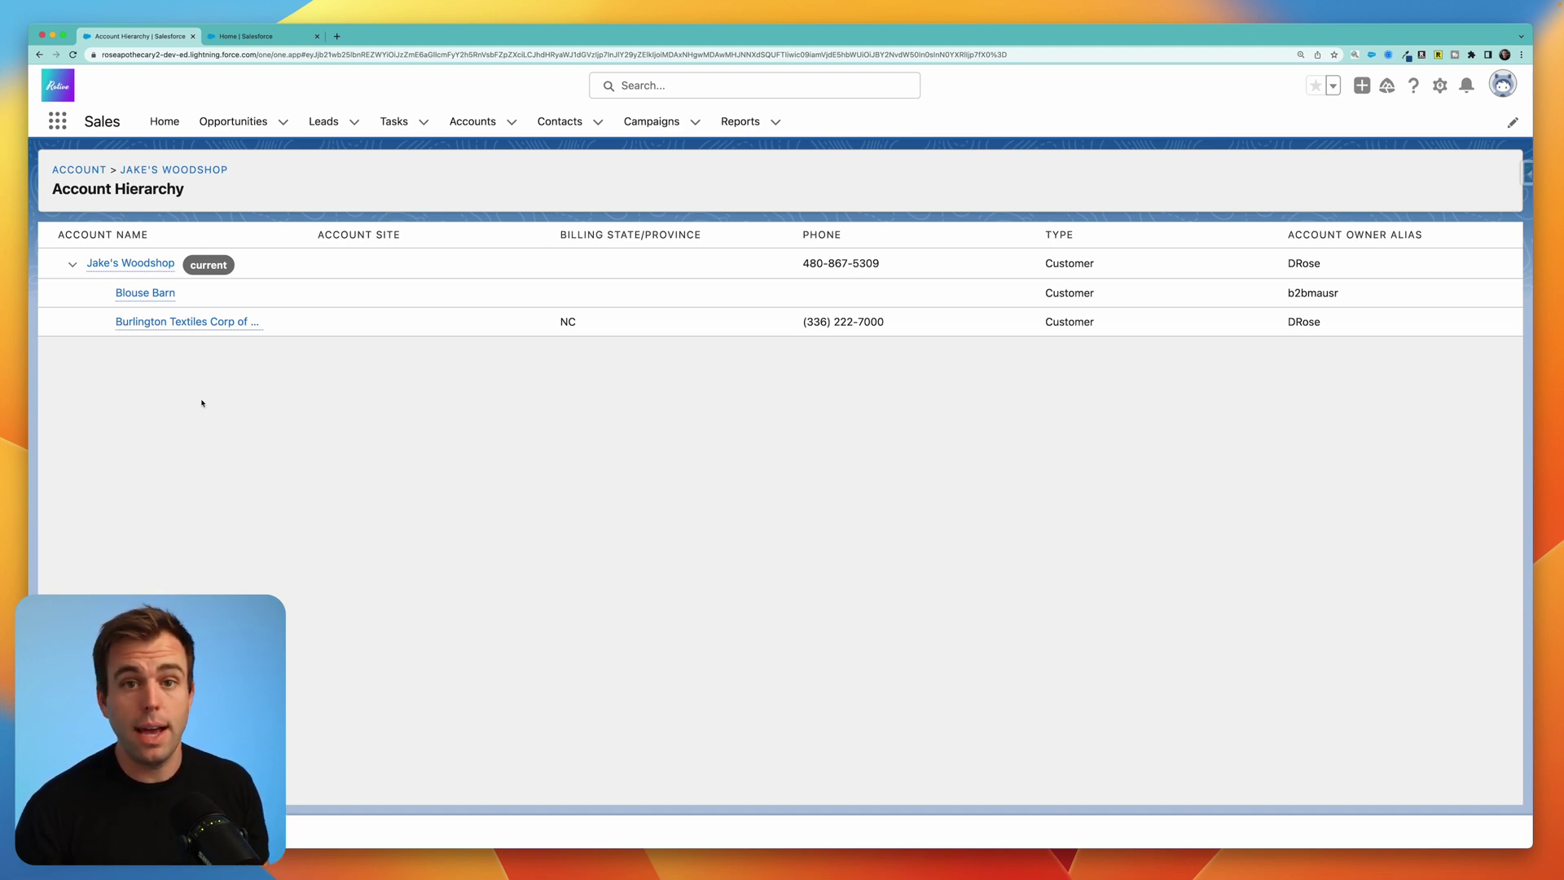
{"action": "left_click", "coordinate": [152, 263]}
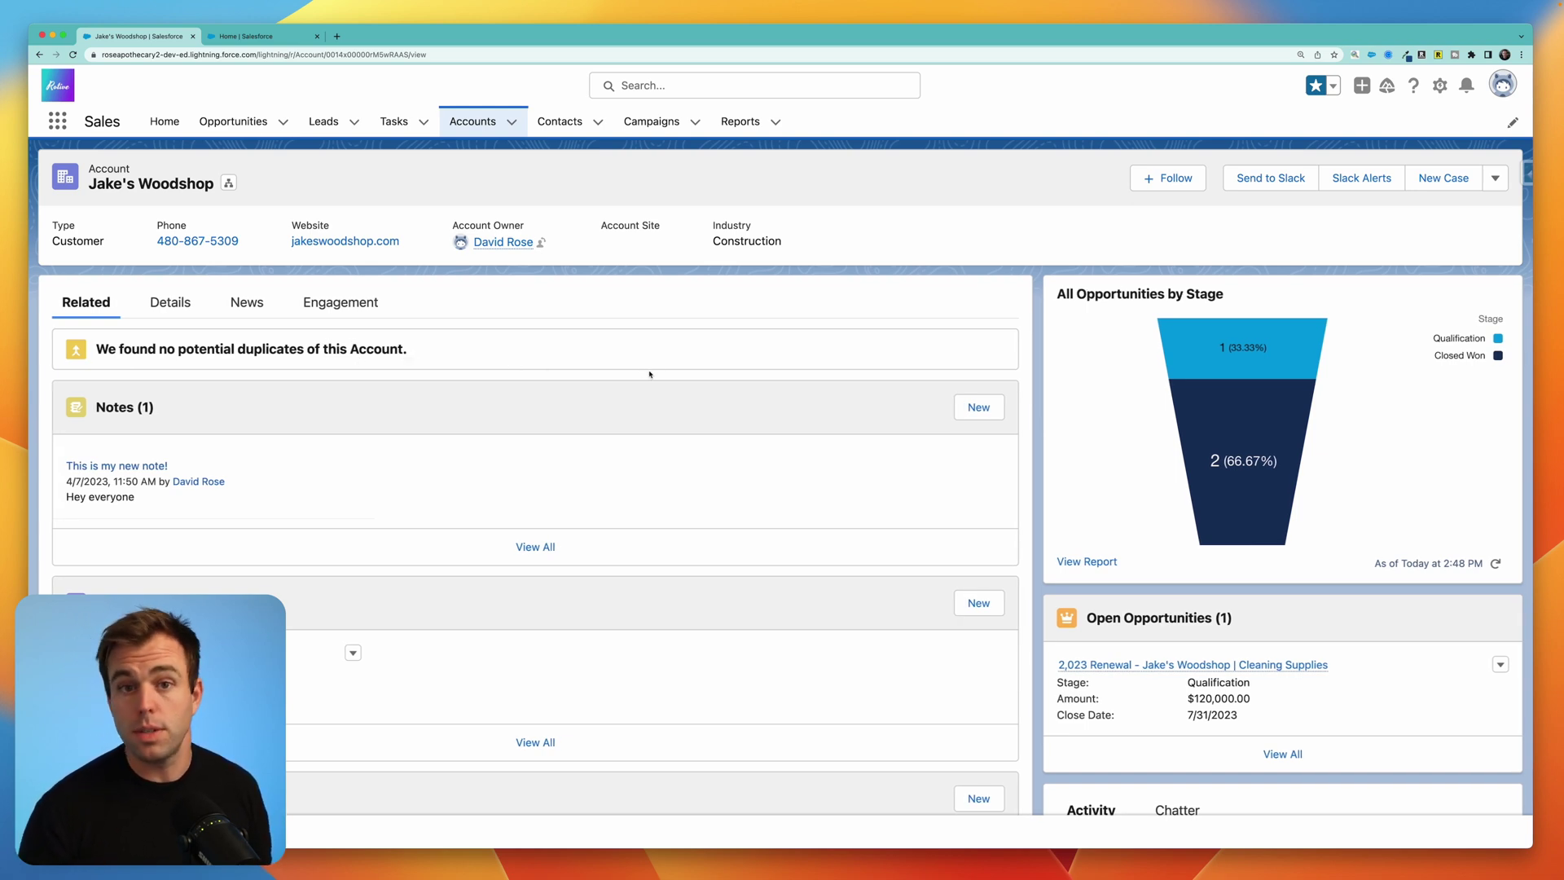
{"action": "left_click", "coordinate": [260, 38]}
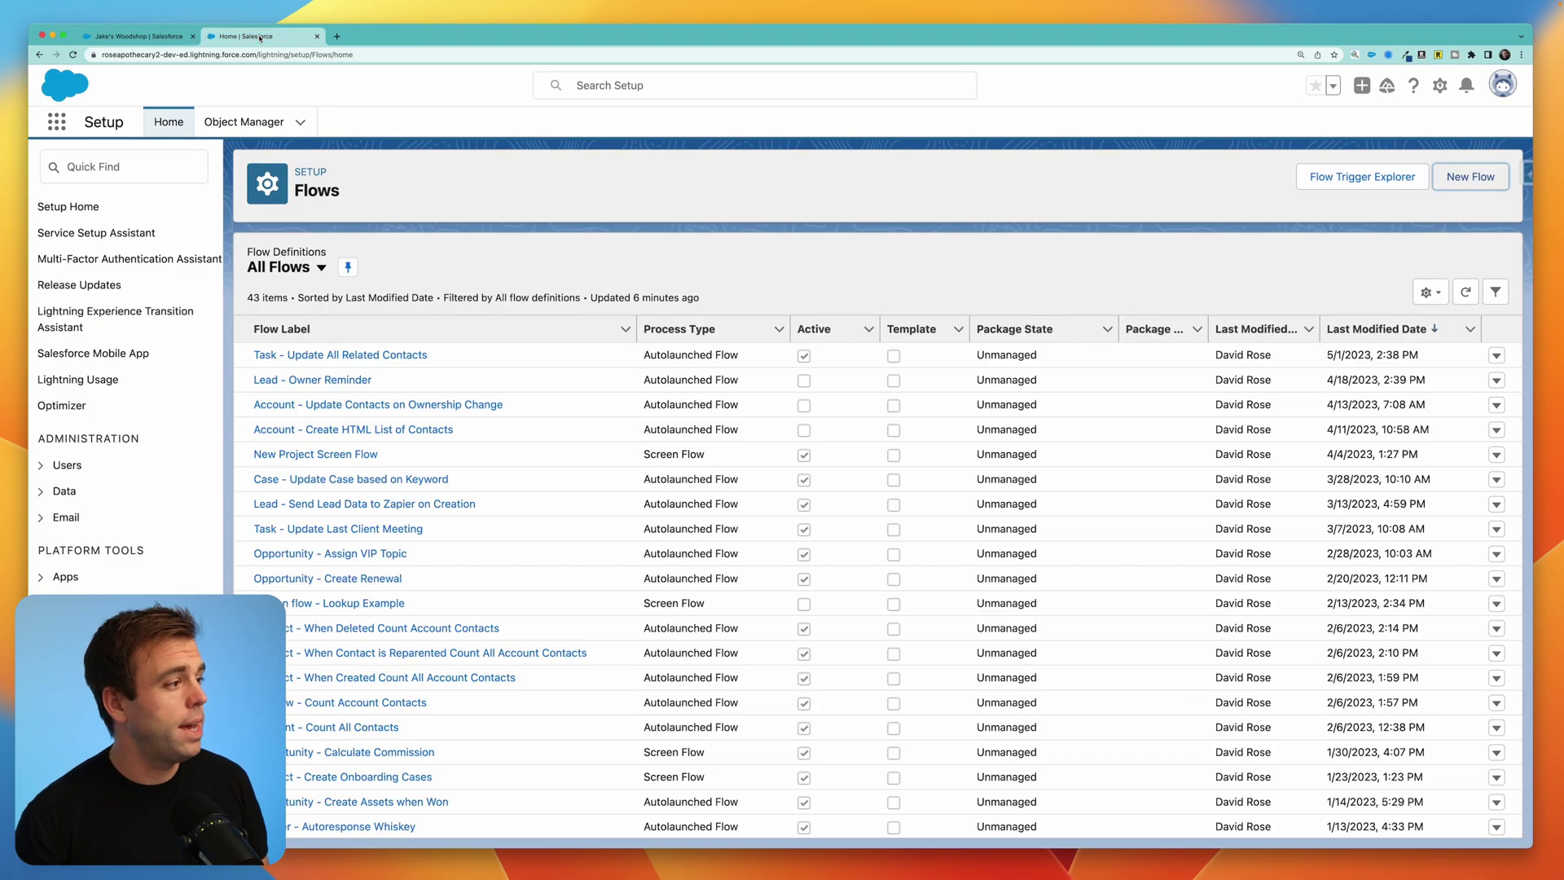
{"action": "left_click", "coordinate": [1448, 179]}
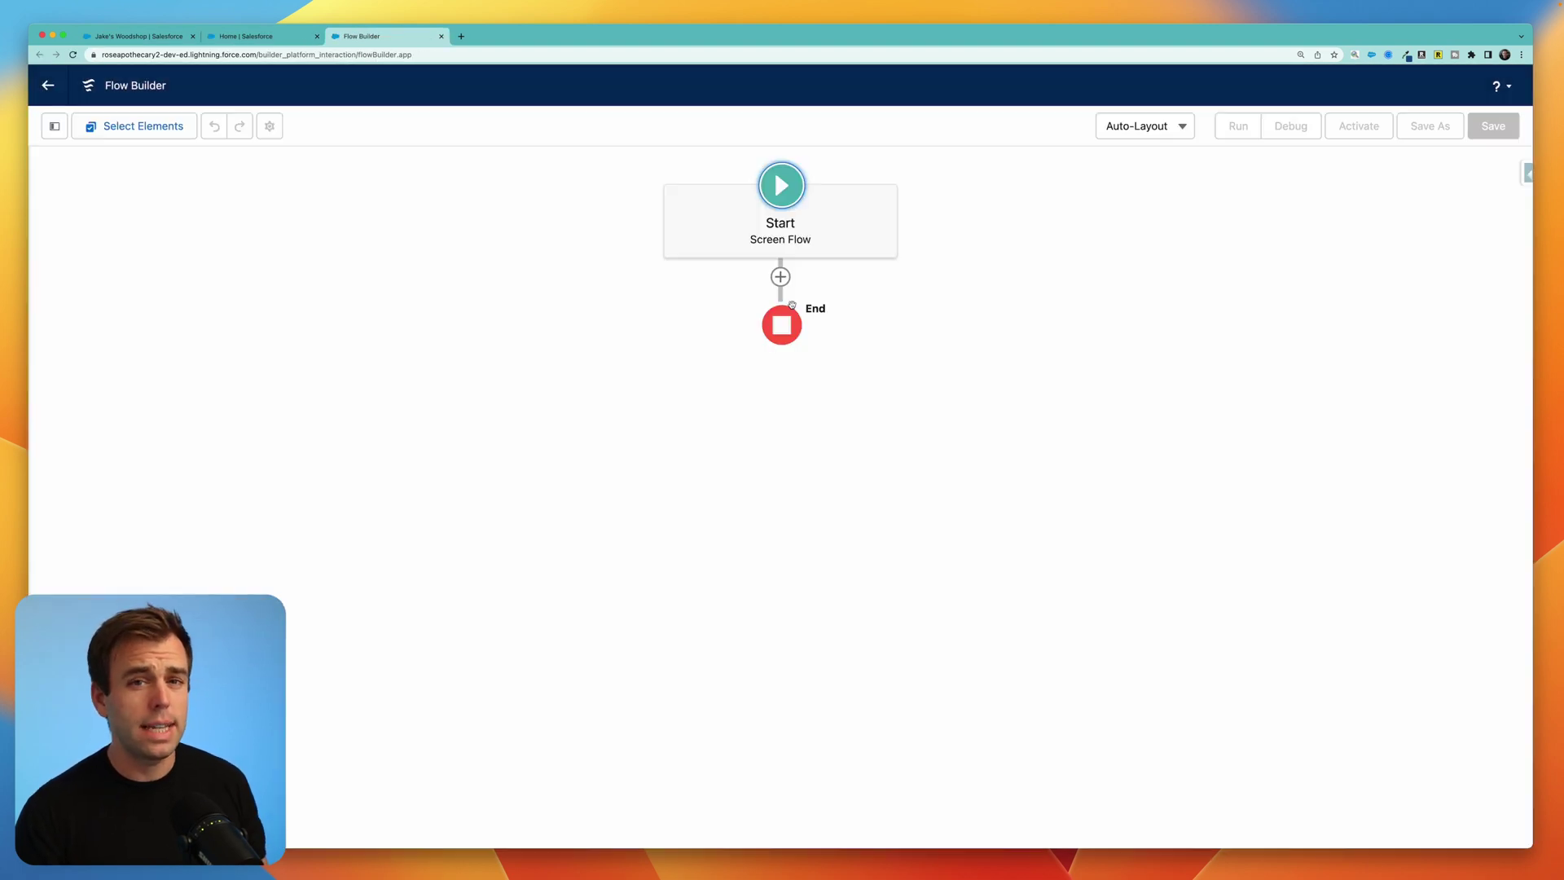
Create a Text variable named recordId that is available for input
{"action": "left_click", "coordinate": [57, 128]}
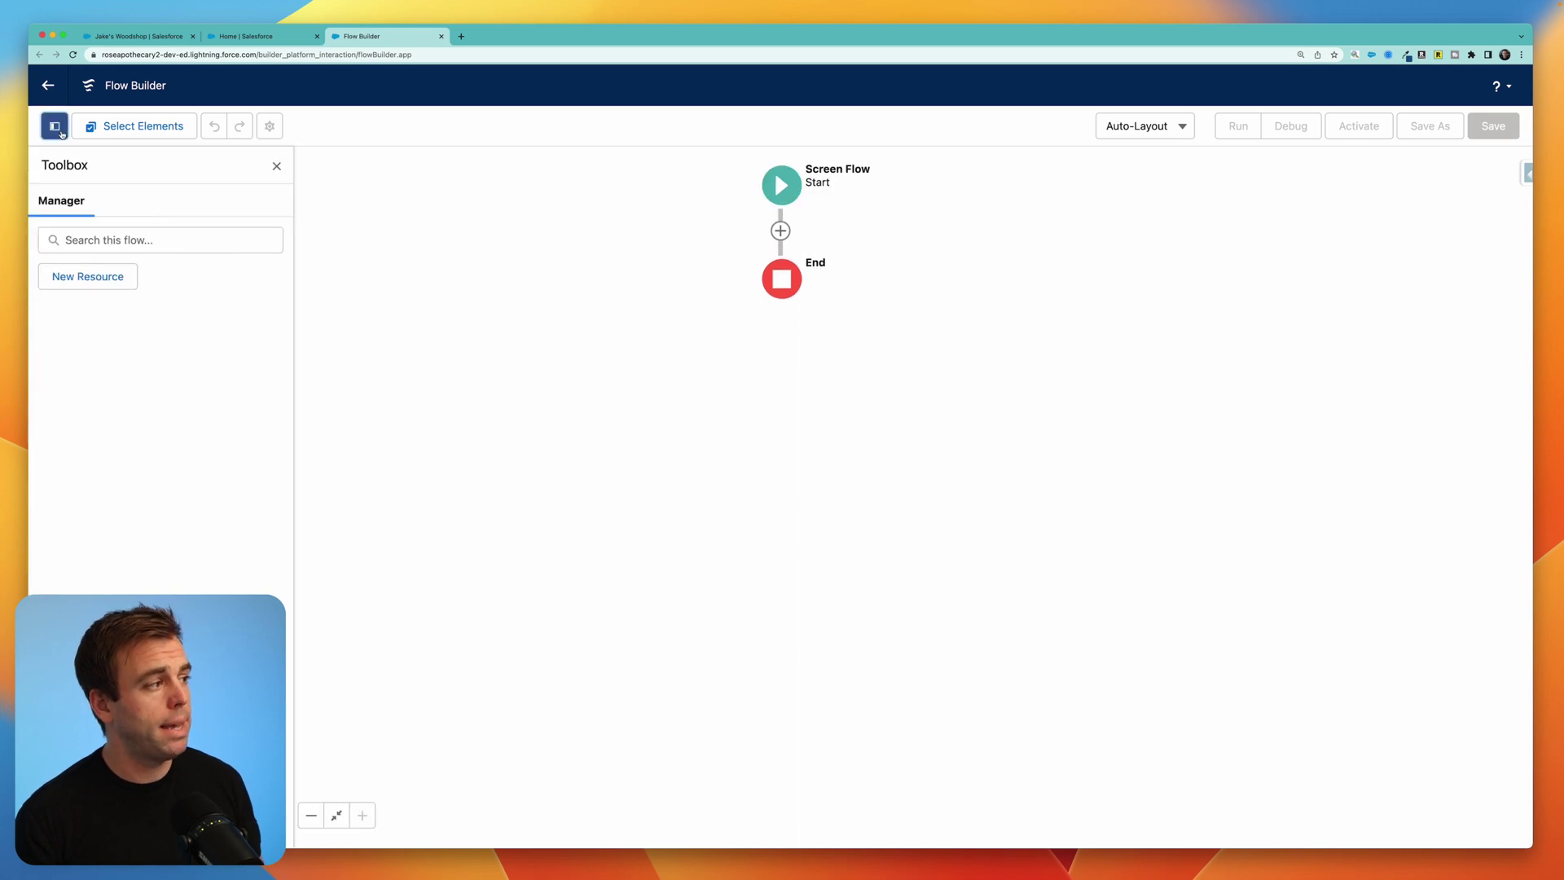
{"action": "left_click", "coordinate": [87, 276]}
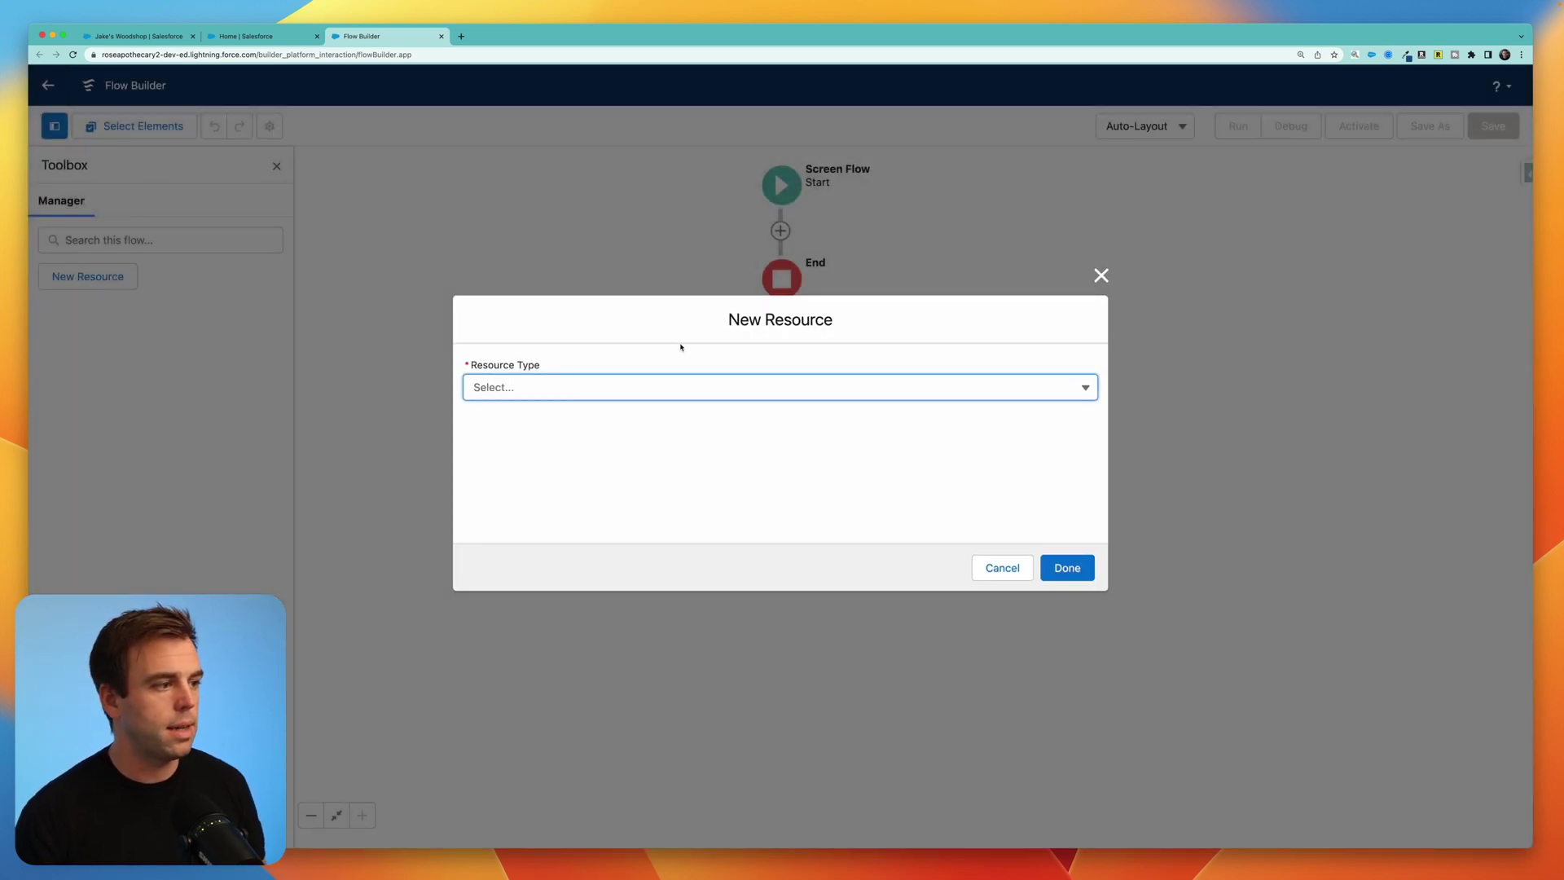
{"action": "left_click", "coordinate": [639, 388]}
{"action": "left_click", "coordinate": [579, 422]}
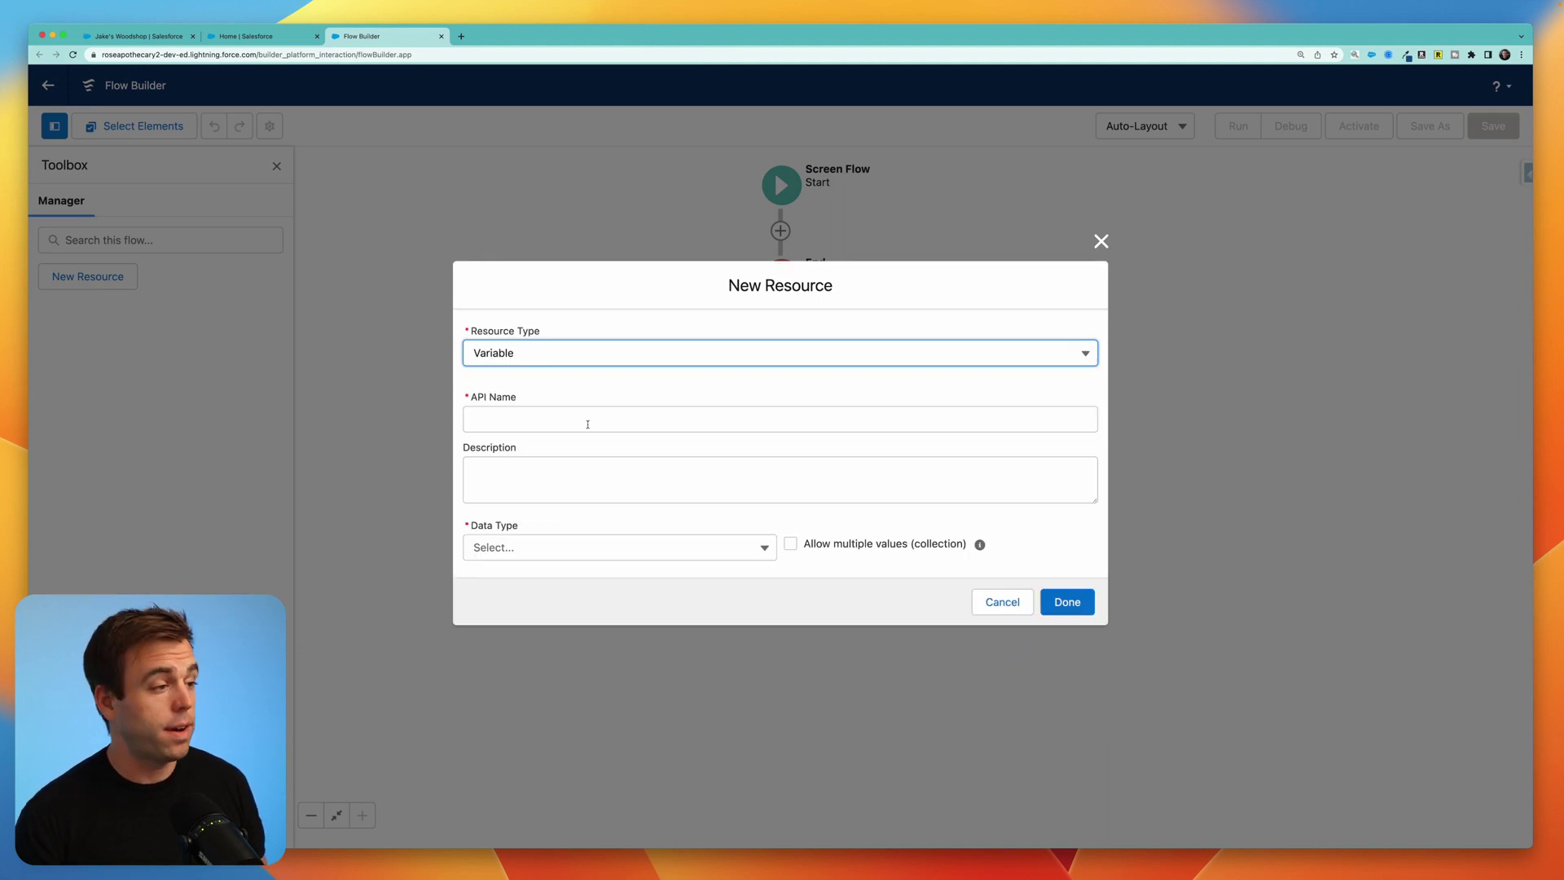
{"action": "left_click", "coordinate": [588, 425]}
{"action": "type", "text": "recordId"}
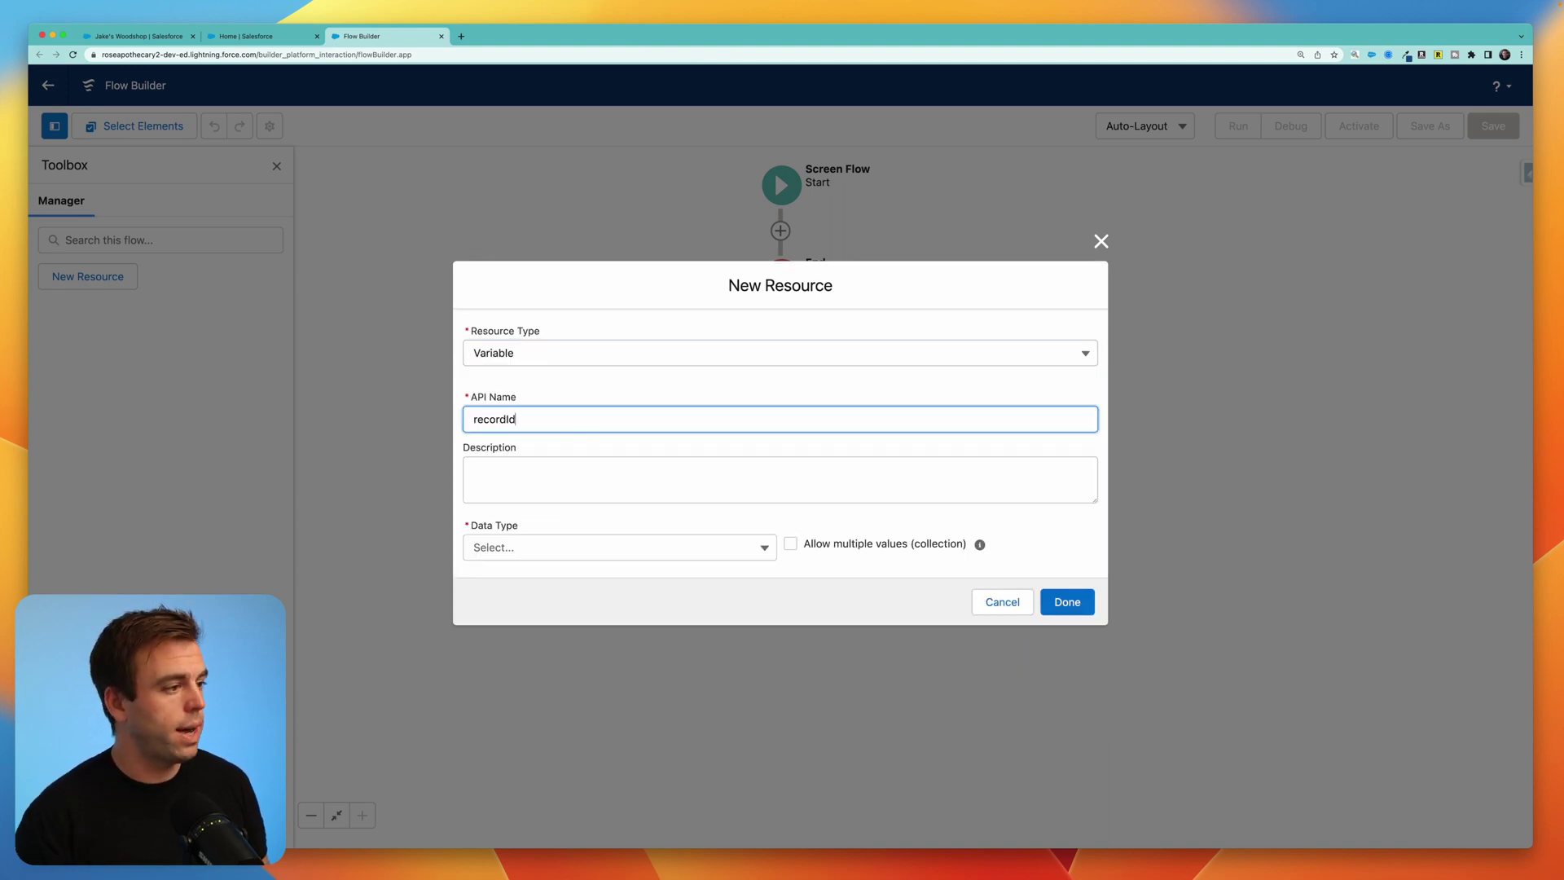
{"action": "key", "text": "Tab"}
{"action": "left_click", "coordinate": [632, 554]}
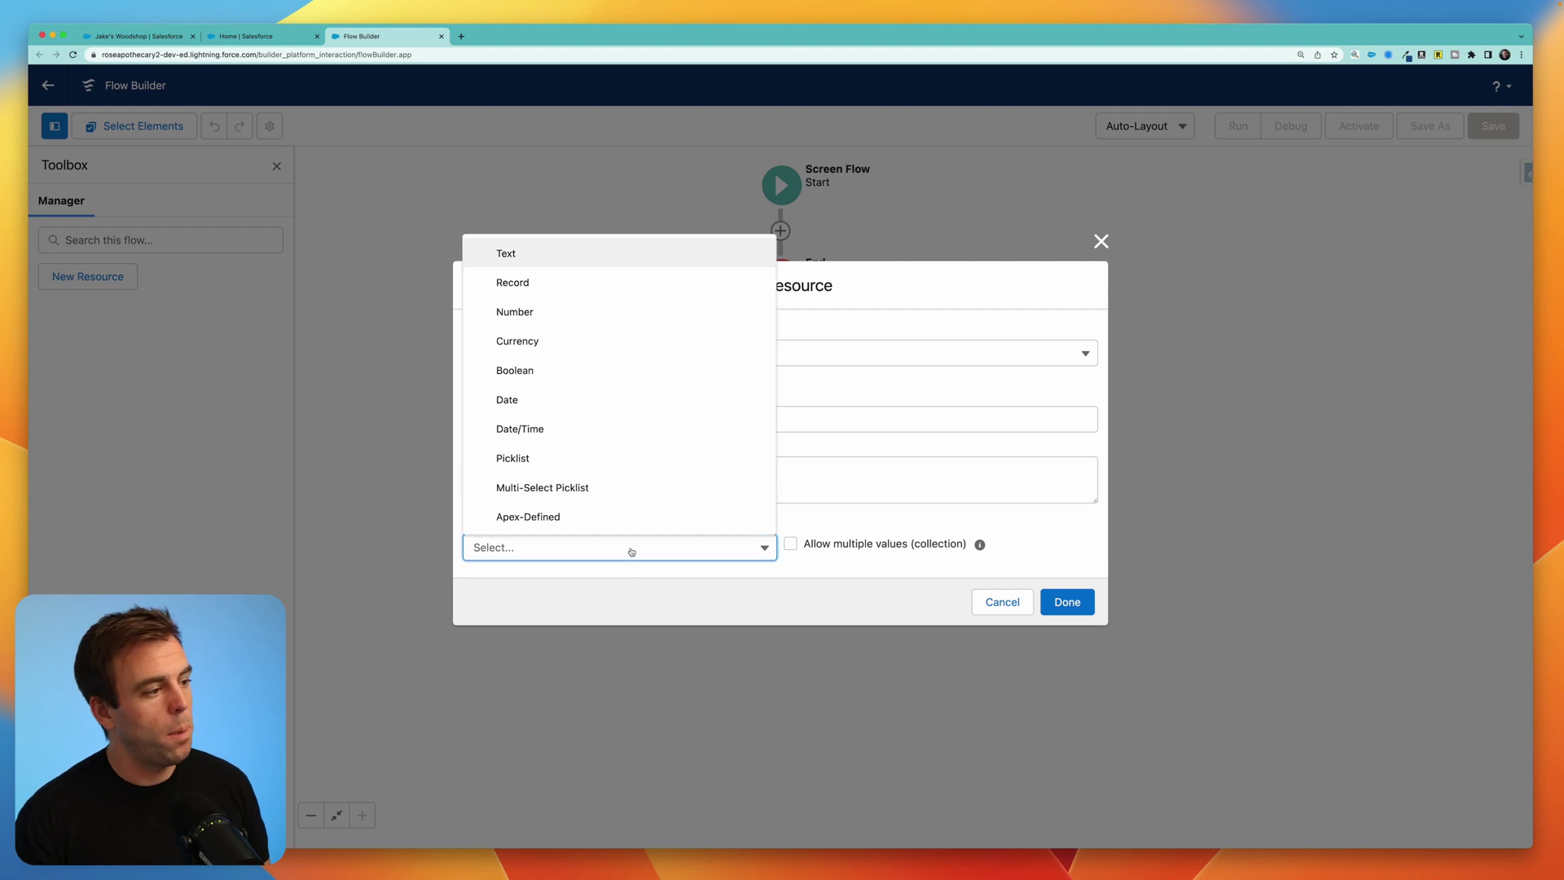
{"action": "left_click", "coordinate": [626, 254]}
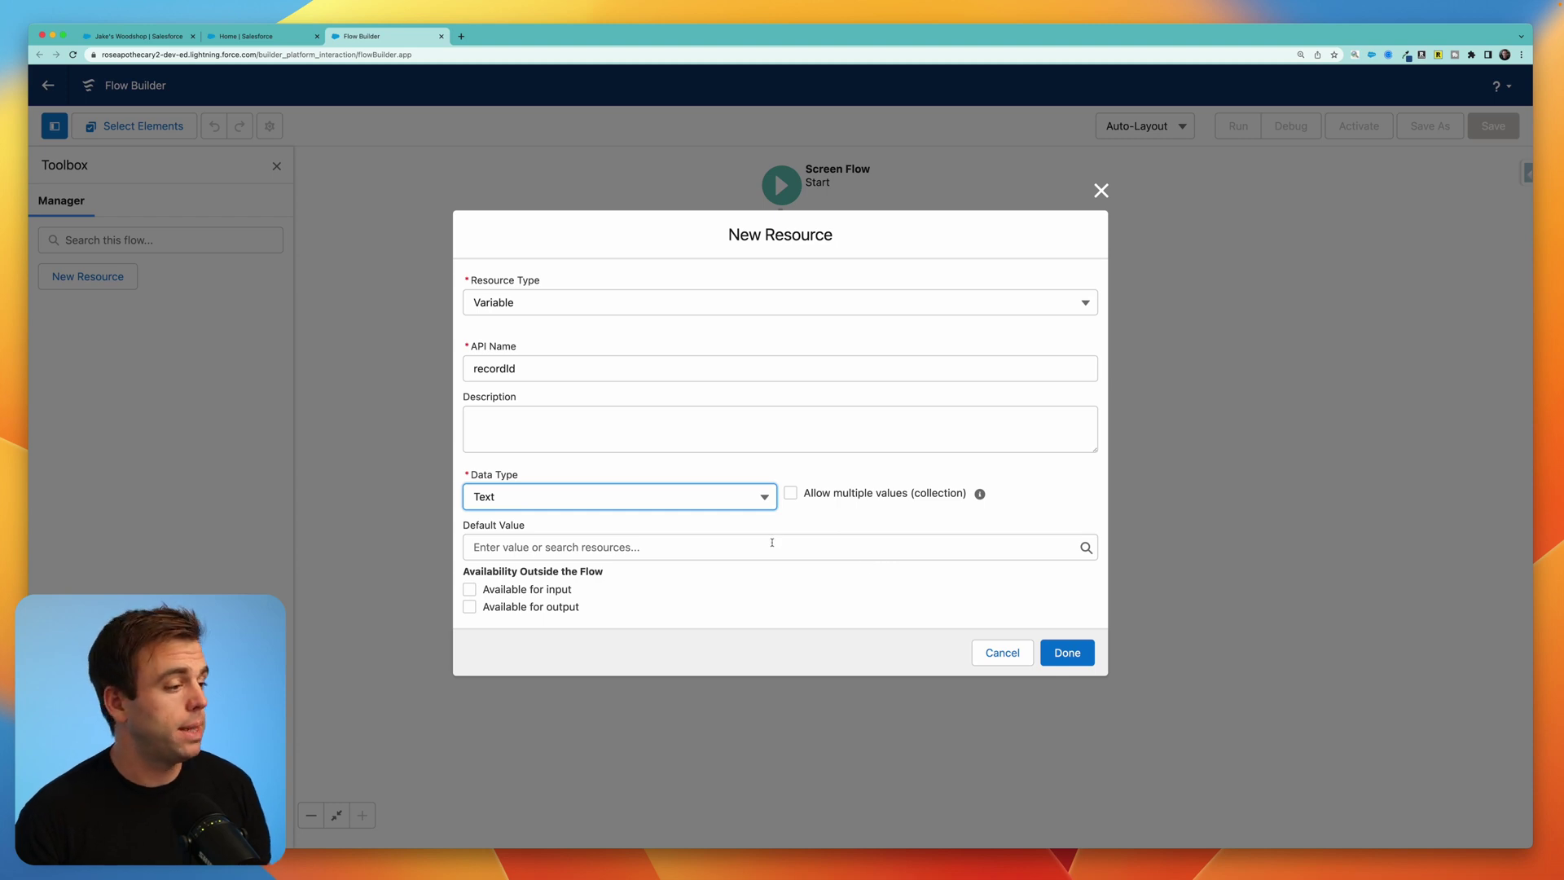
{"action": "left_click", "coordinate": [471, 590]}
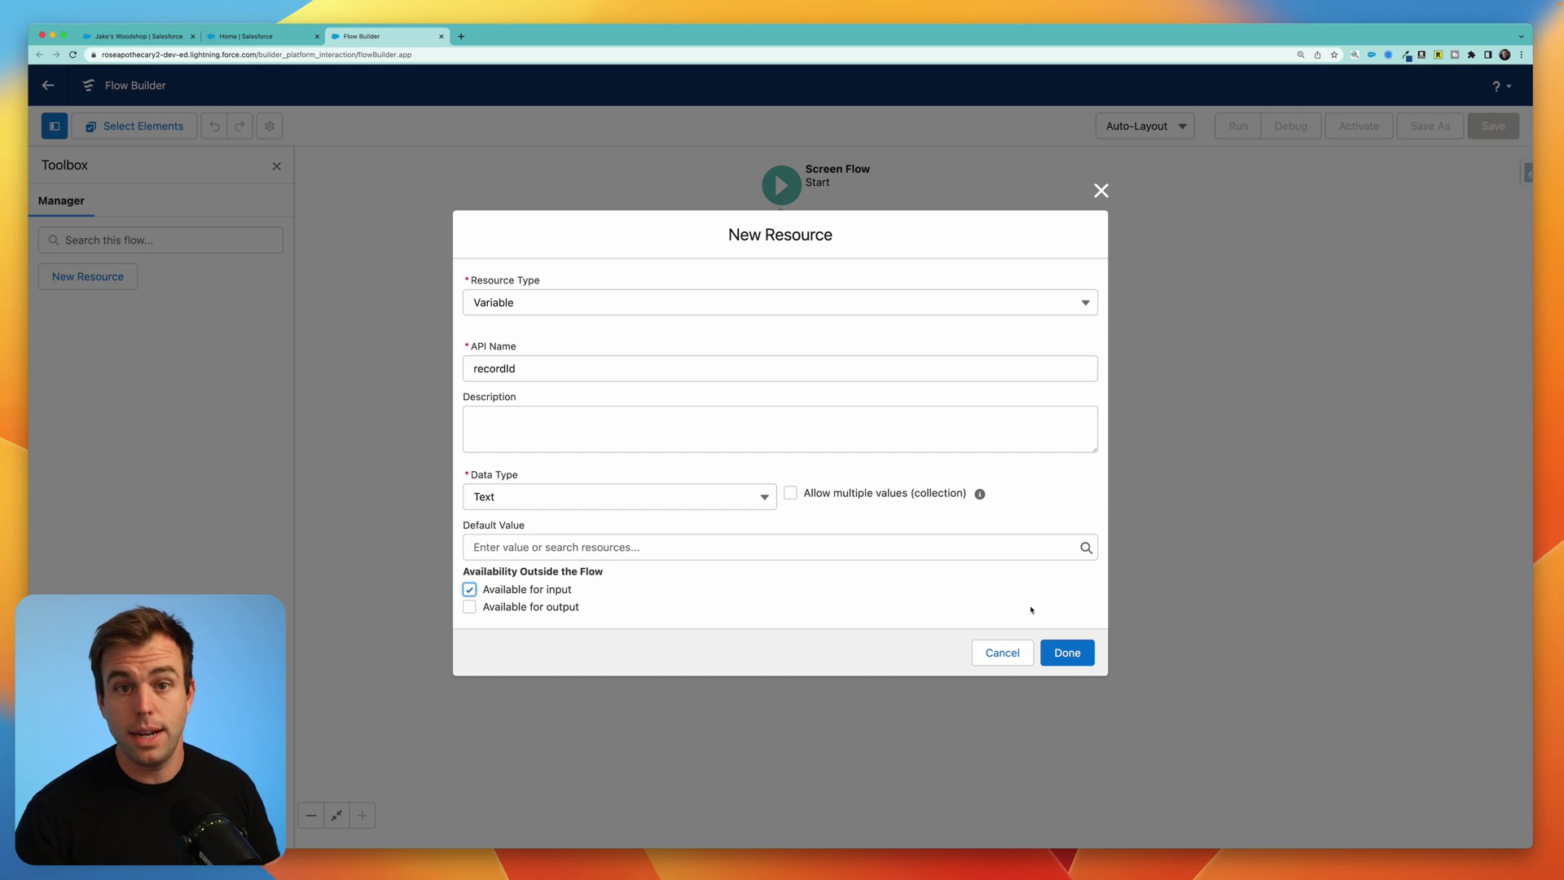
{"action": "left_click", "coordinate": [1067, 652]}
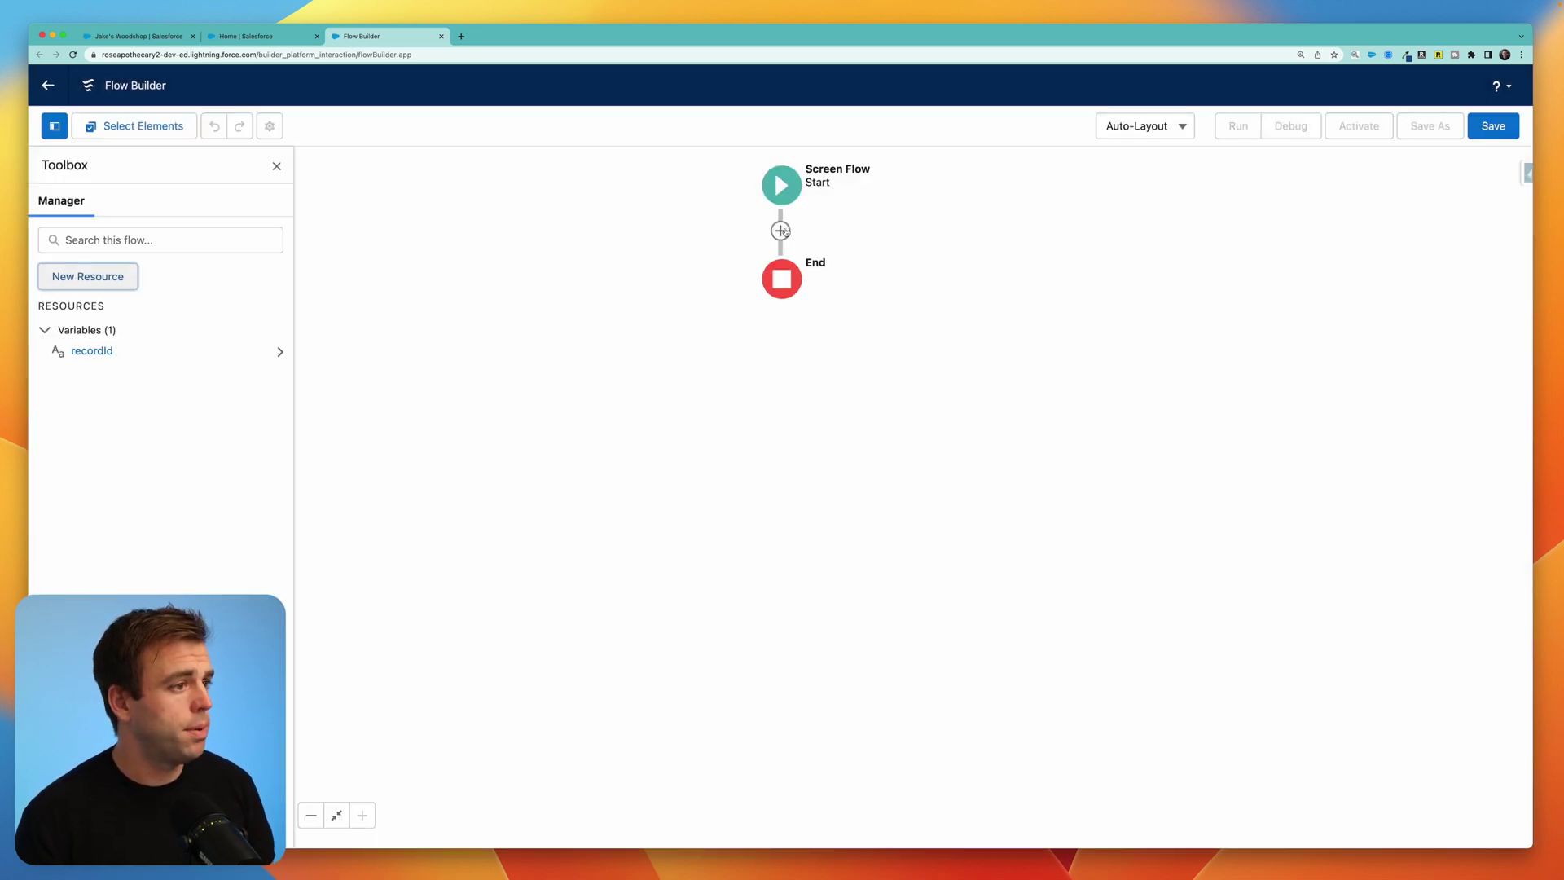
{"action": "left_click", "coordinate": [781, 231]}
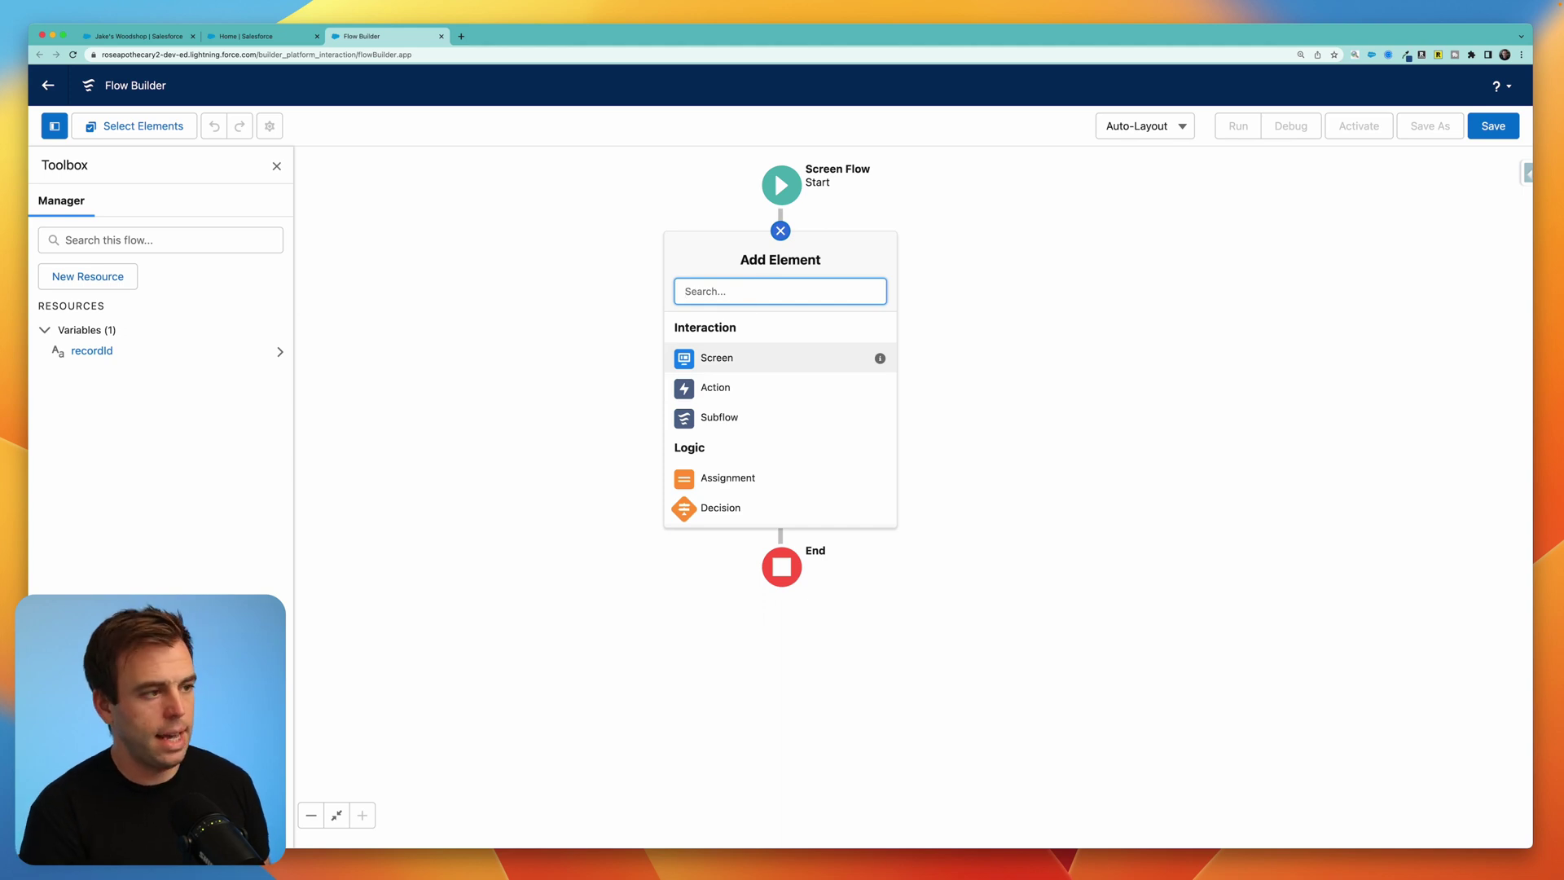
Add a Get Records element labelled Get Child Accounts that queries the Account object
{"action": "type", "text": "get"}
{"action": "key", "text": "Return"}
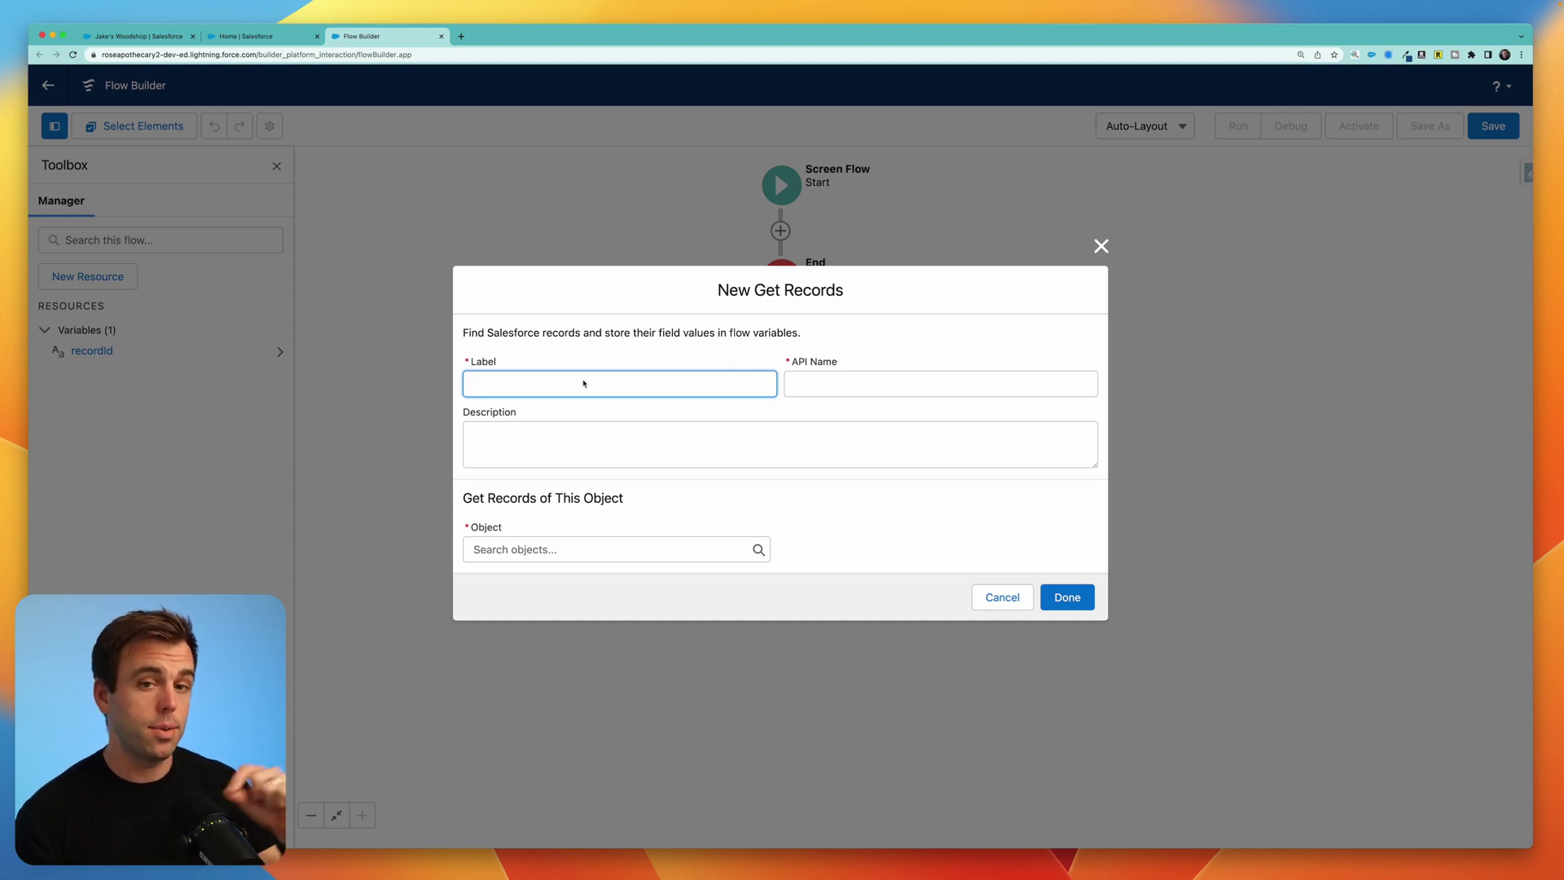
{"action": "type", "text": "Get A"}
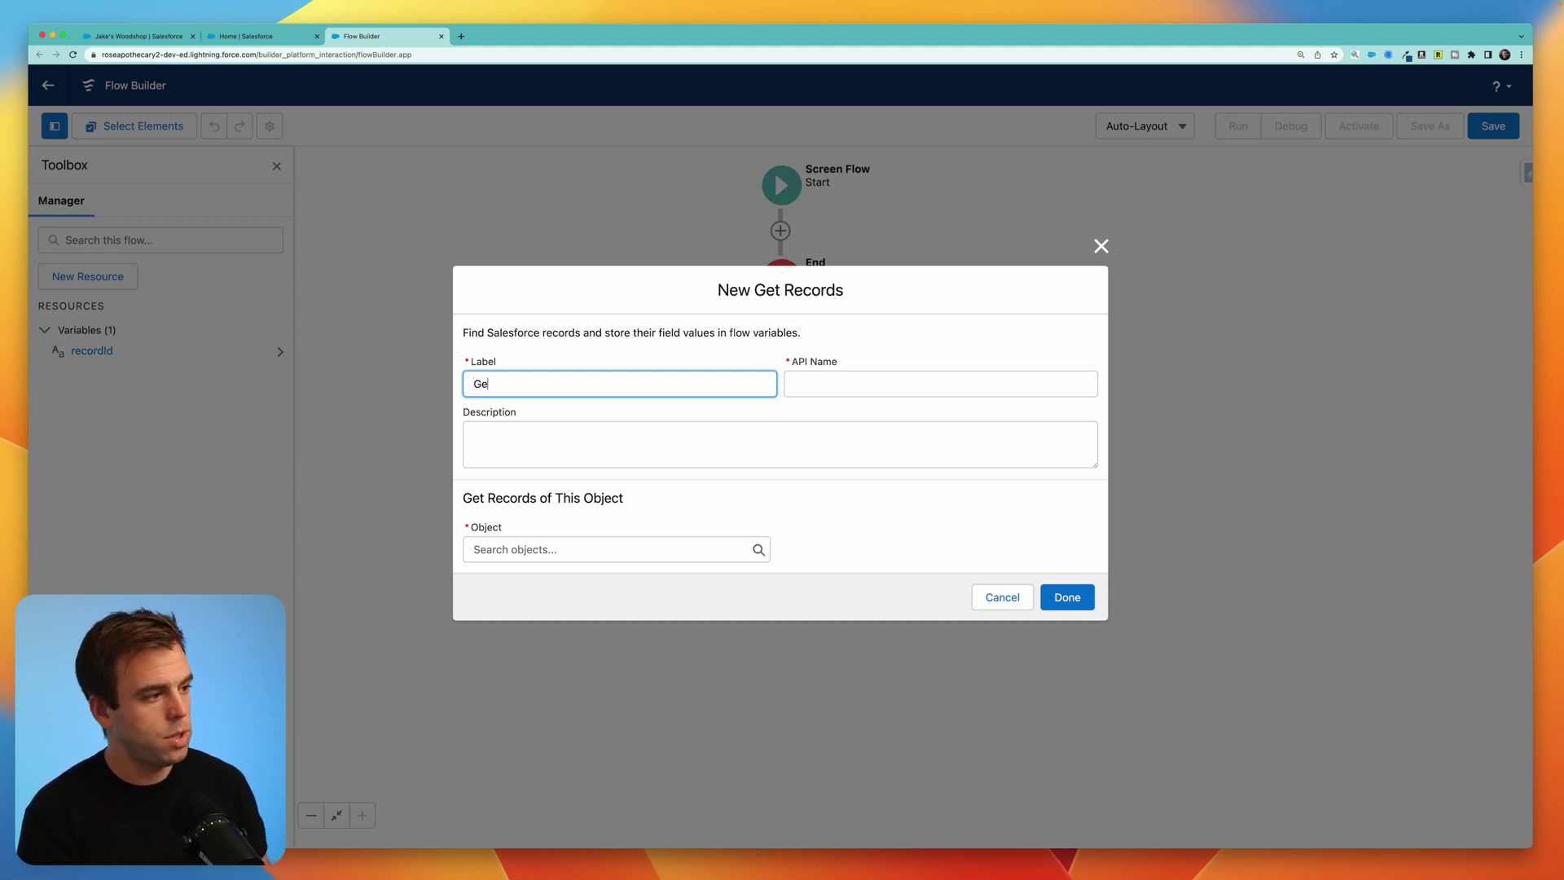
{"action": "key", "text": "BackSpace"}
{"action": "type", "text": "Child Accounts"}
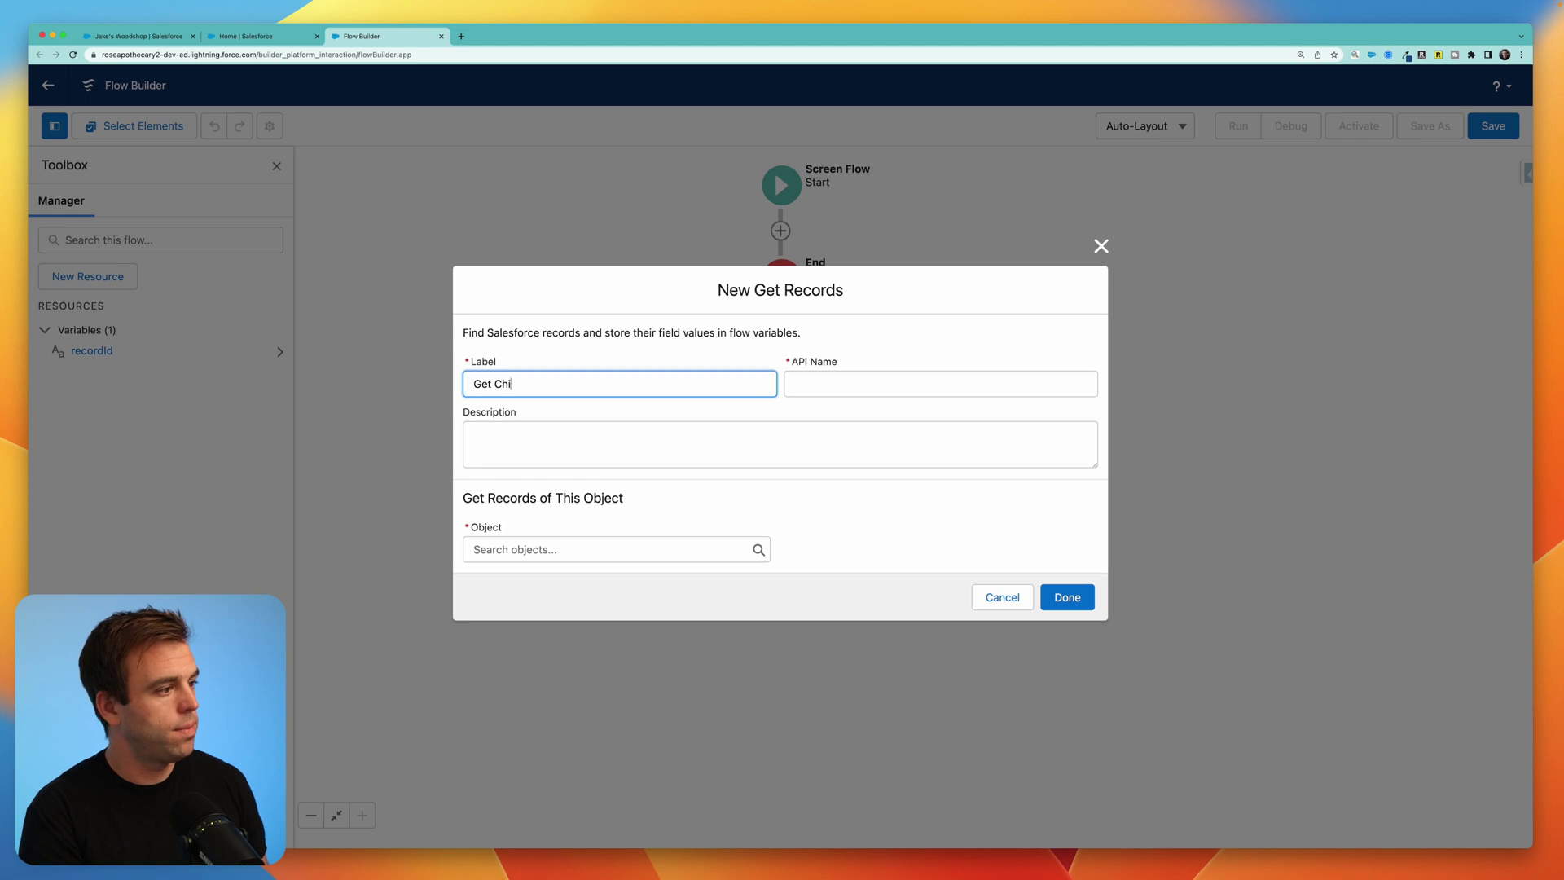
{"action": "left_click", "coordinate": [544, 549]}
{"action": "type", "text": "accouht"}
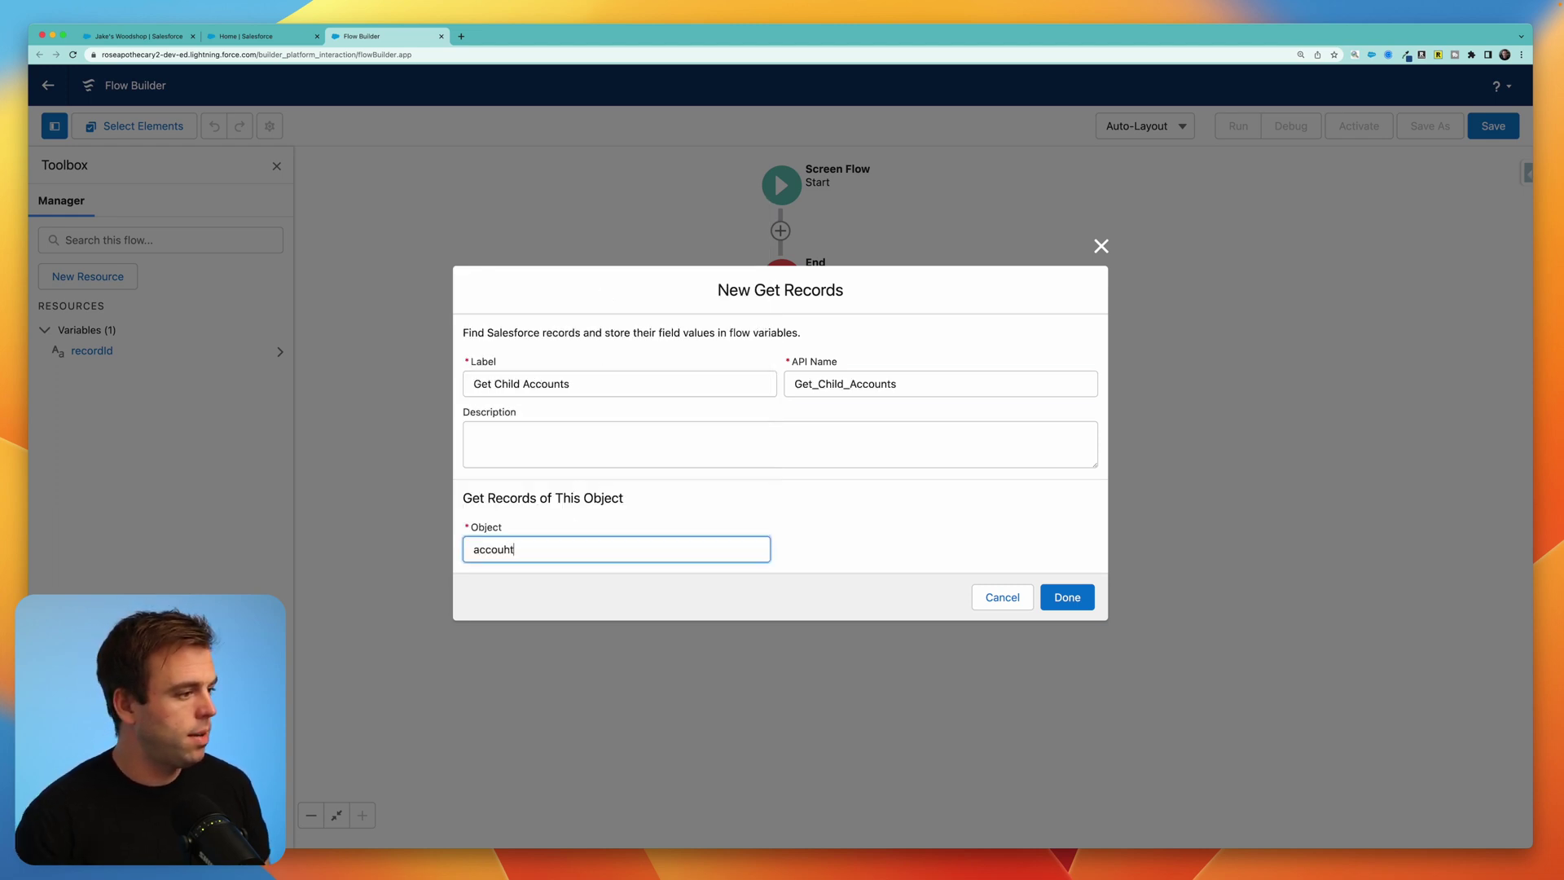
{"action": "key", "text": "BackSpace"}
{"action": "key", "text": "BackSpace"}
{"action": "type", "text": "nt"}
{"action": "key", "text": "Return"}
{"action": "left_click", "coordinate": [570, 548]}
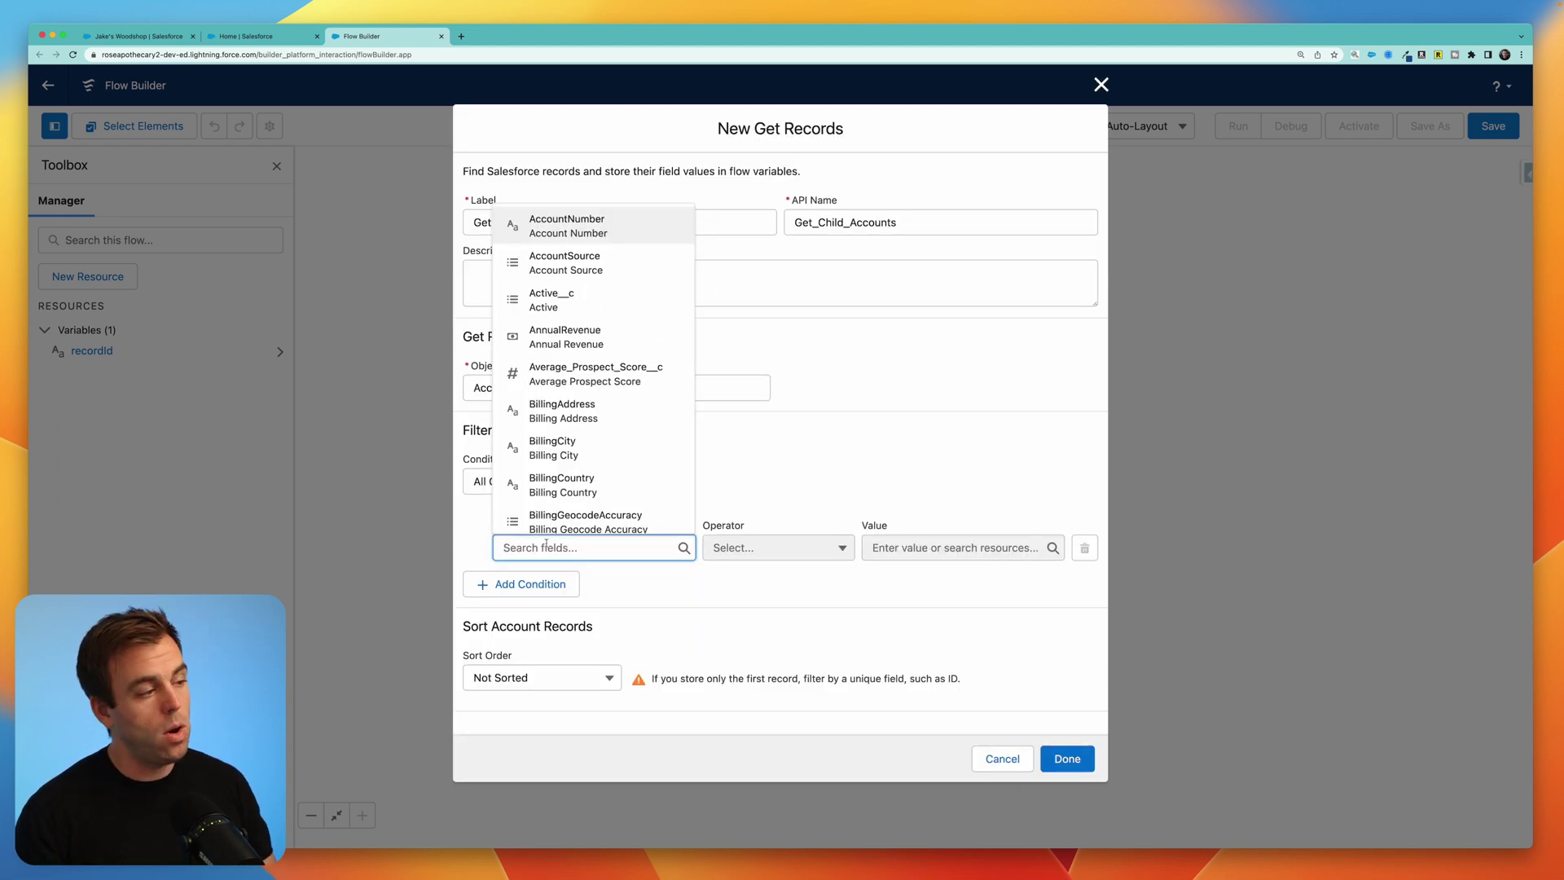
Filter on ParentId equals recordId, store all records with chosen fields, and save the element
{"action": "type", "text": "paren"}
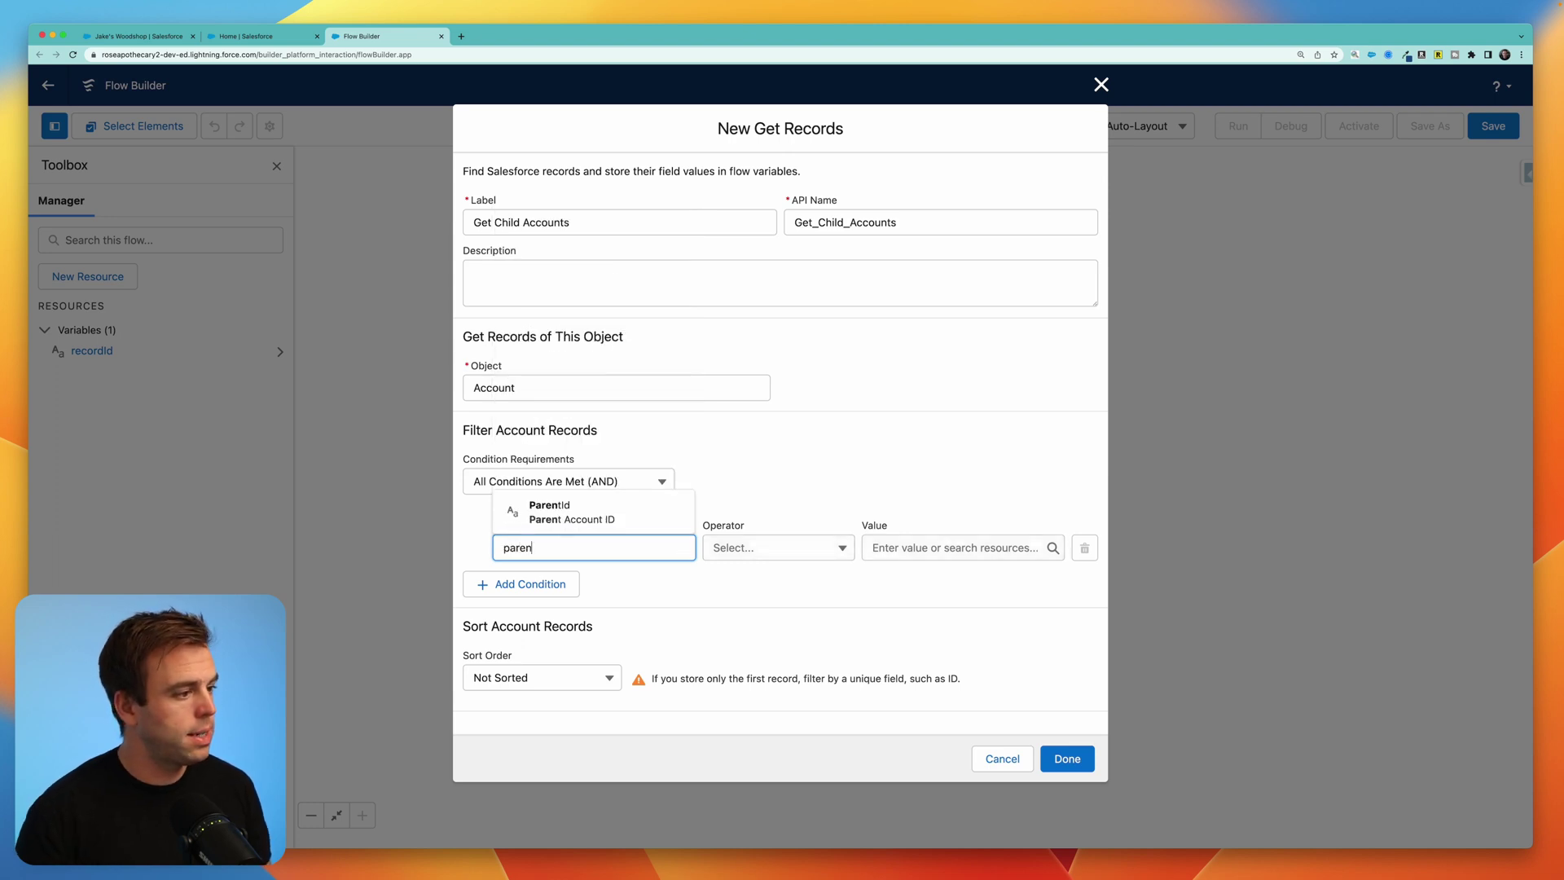
{"action": "left_click", "coordinate": [571, 511]}
{"action": "left_click", "coordinate": [903, 548]}
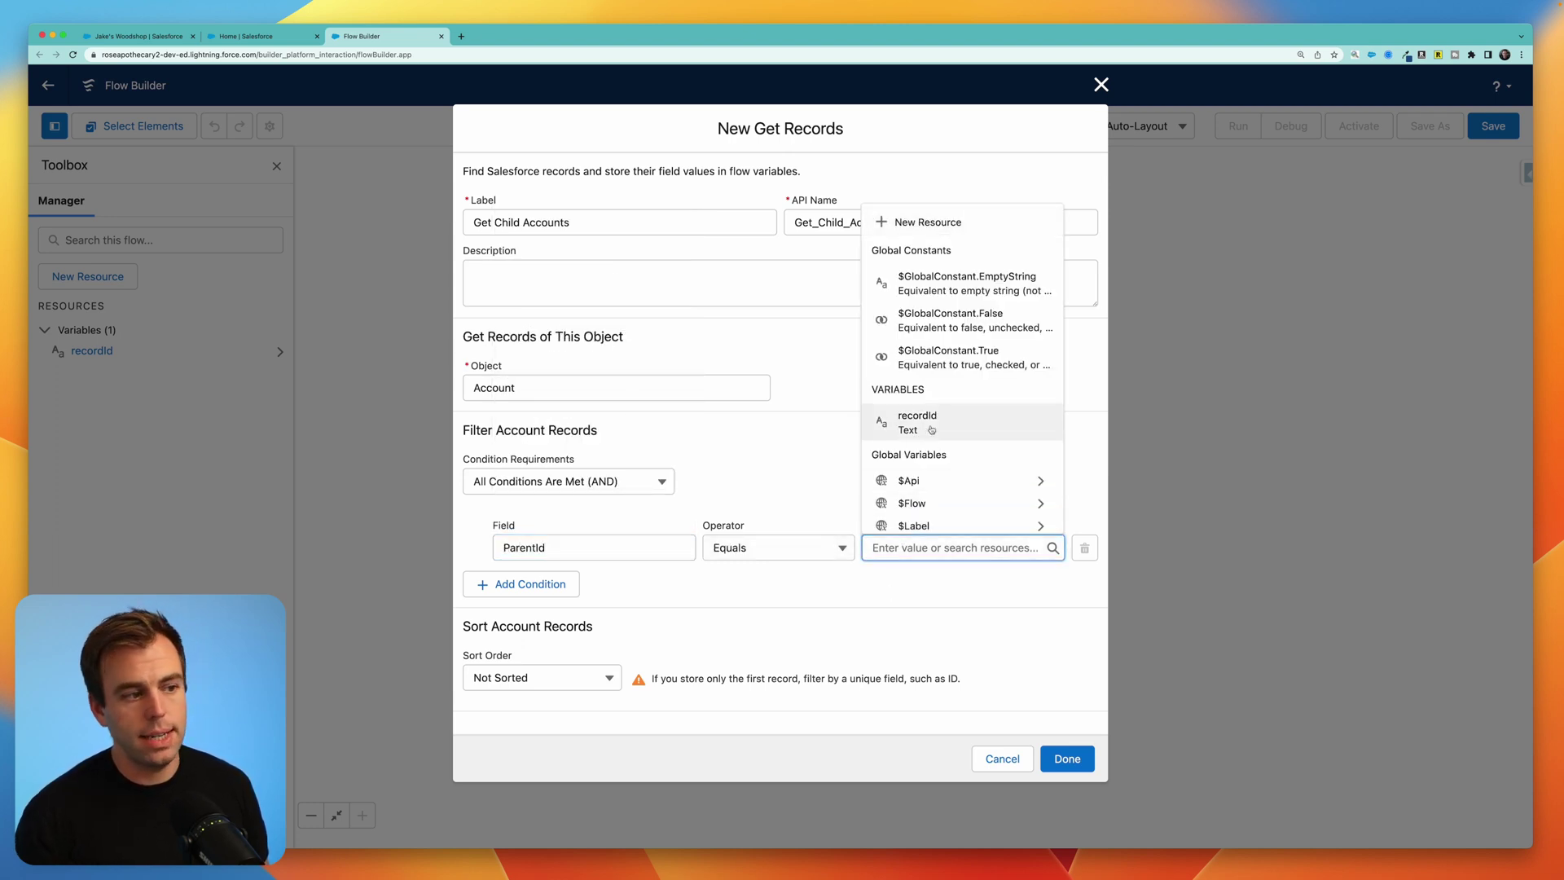
{"action": "left_click", "coordinate": [924, 418]}
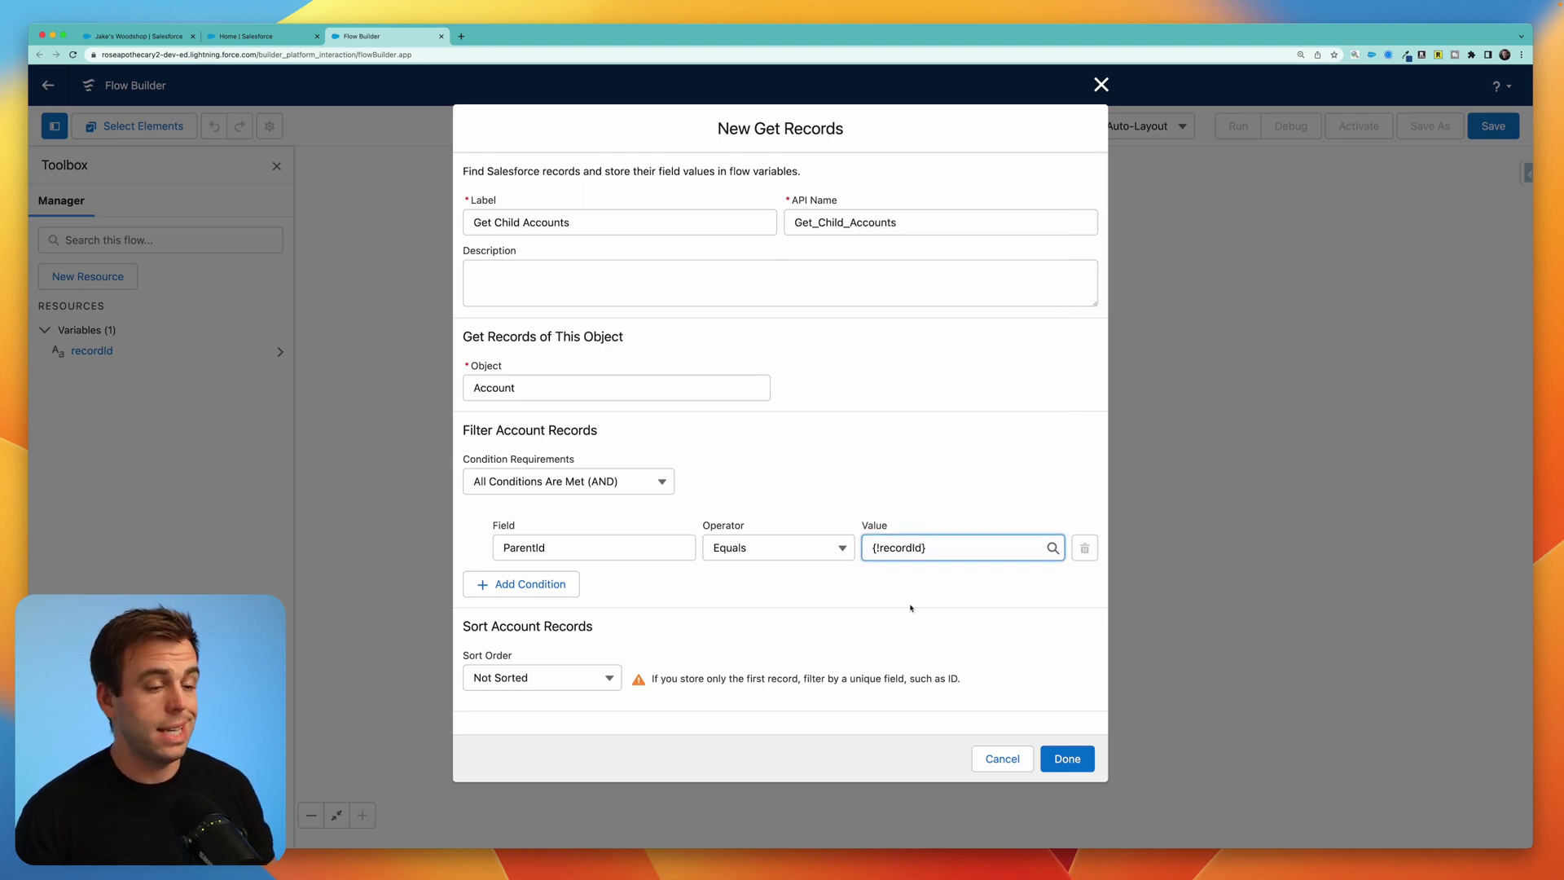
{"action": "scroll", "coordinate": [911, 608], "scroll_direction": "down", "scroll_amount": 3}
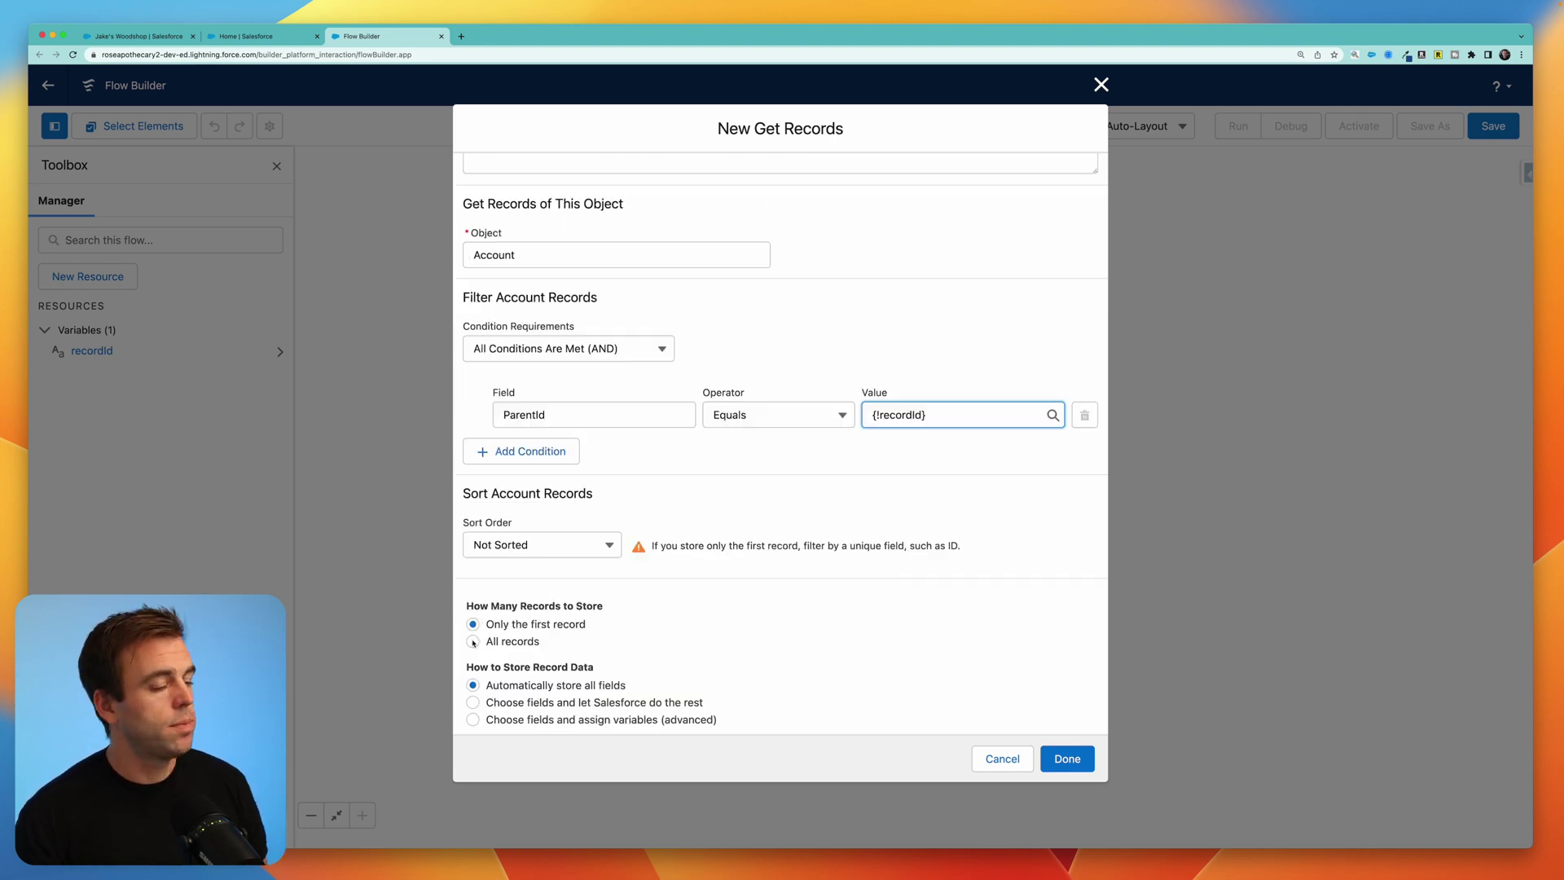
{"action": "left_click", "coordinate": [474, 643]}
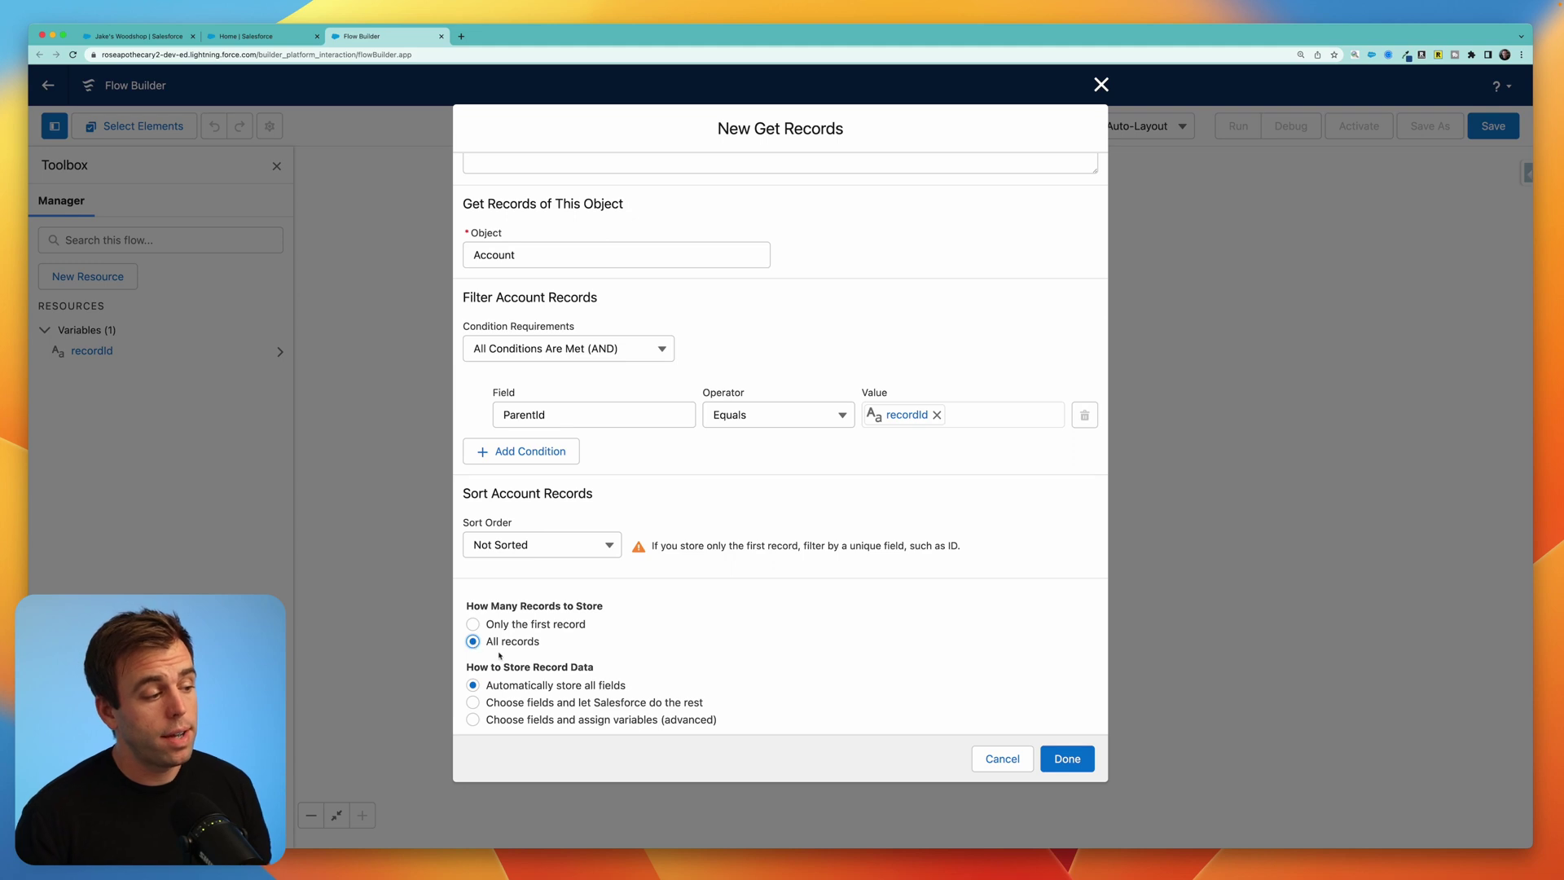
{"action": "left_click_drag", "start_coordinate": [492, 642], "coordinate": [563, 649]}
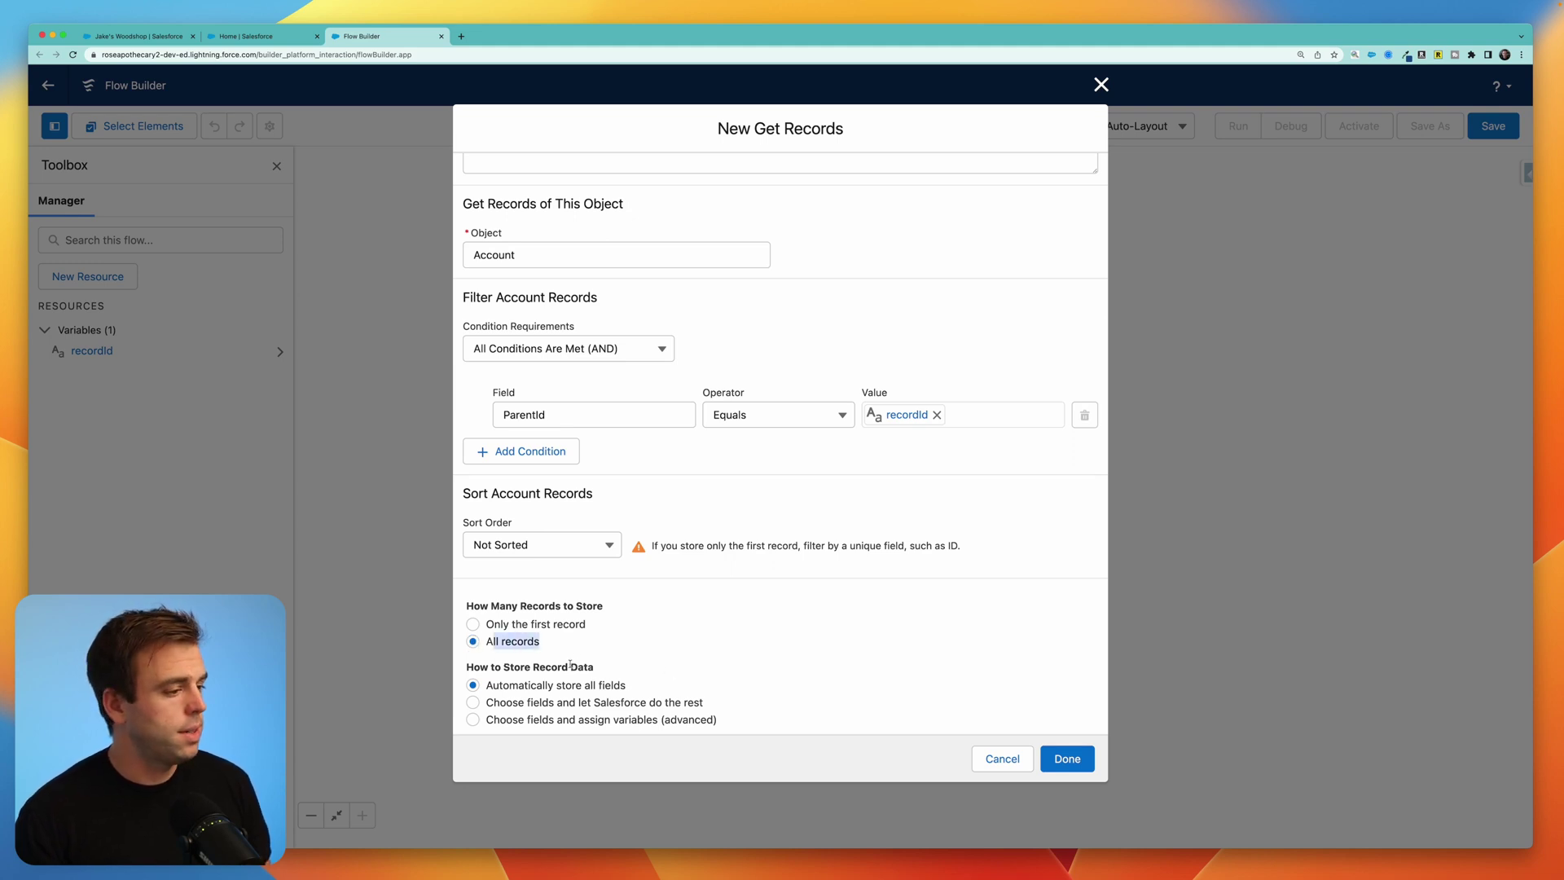
{"action": "left_click", "coordinate": [570, 665]}
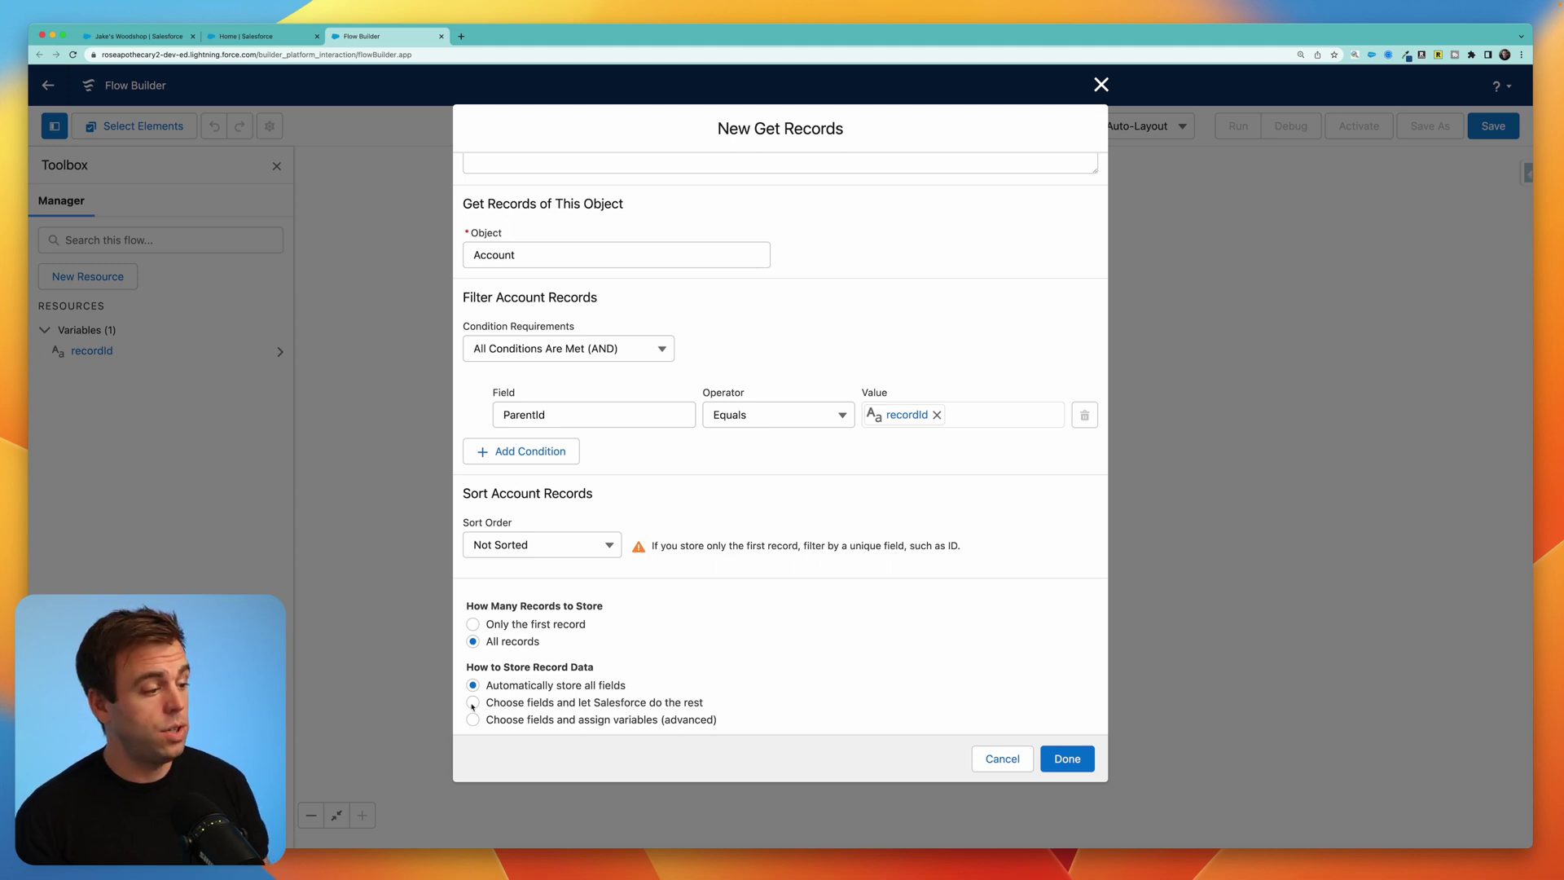
{"action": "left_click", "coordinate": [472, 703]}
{"action": "left_click_drag", "start_coordinate": [486, 696], "coordinate": [744, 720]}
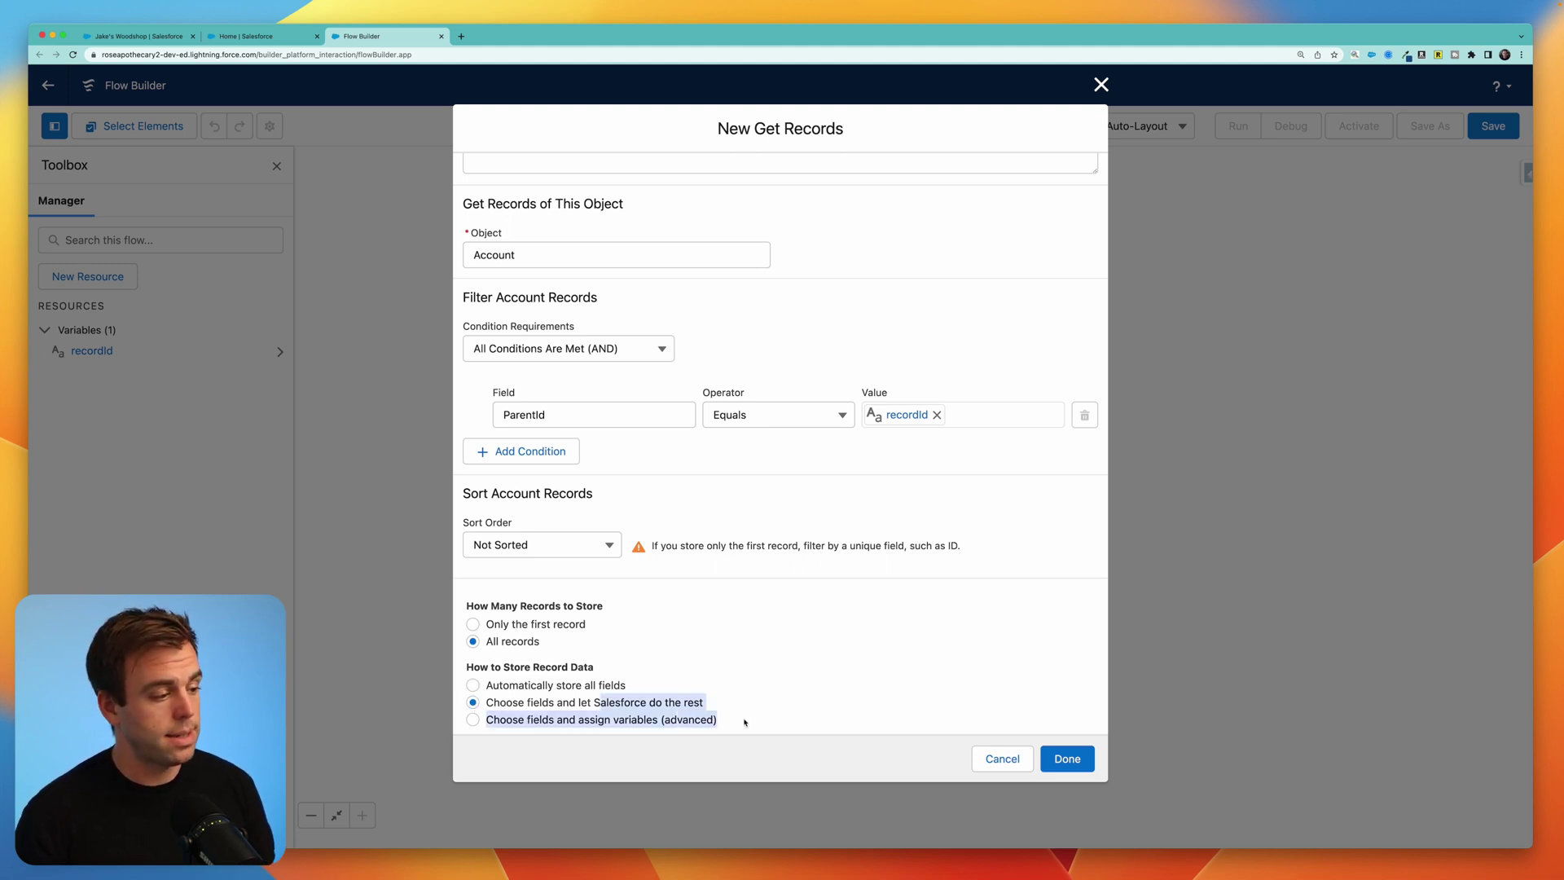
{"action": "left_click", "coordinate": [841, 709]}
{"action": "left_click", "coordinate": [1068, 759]}
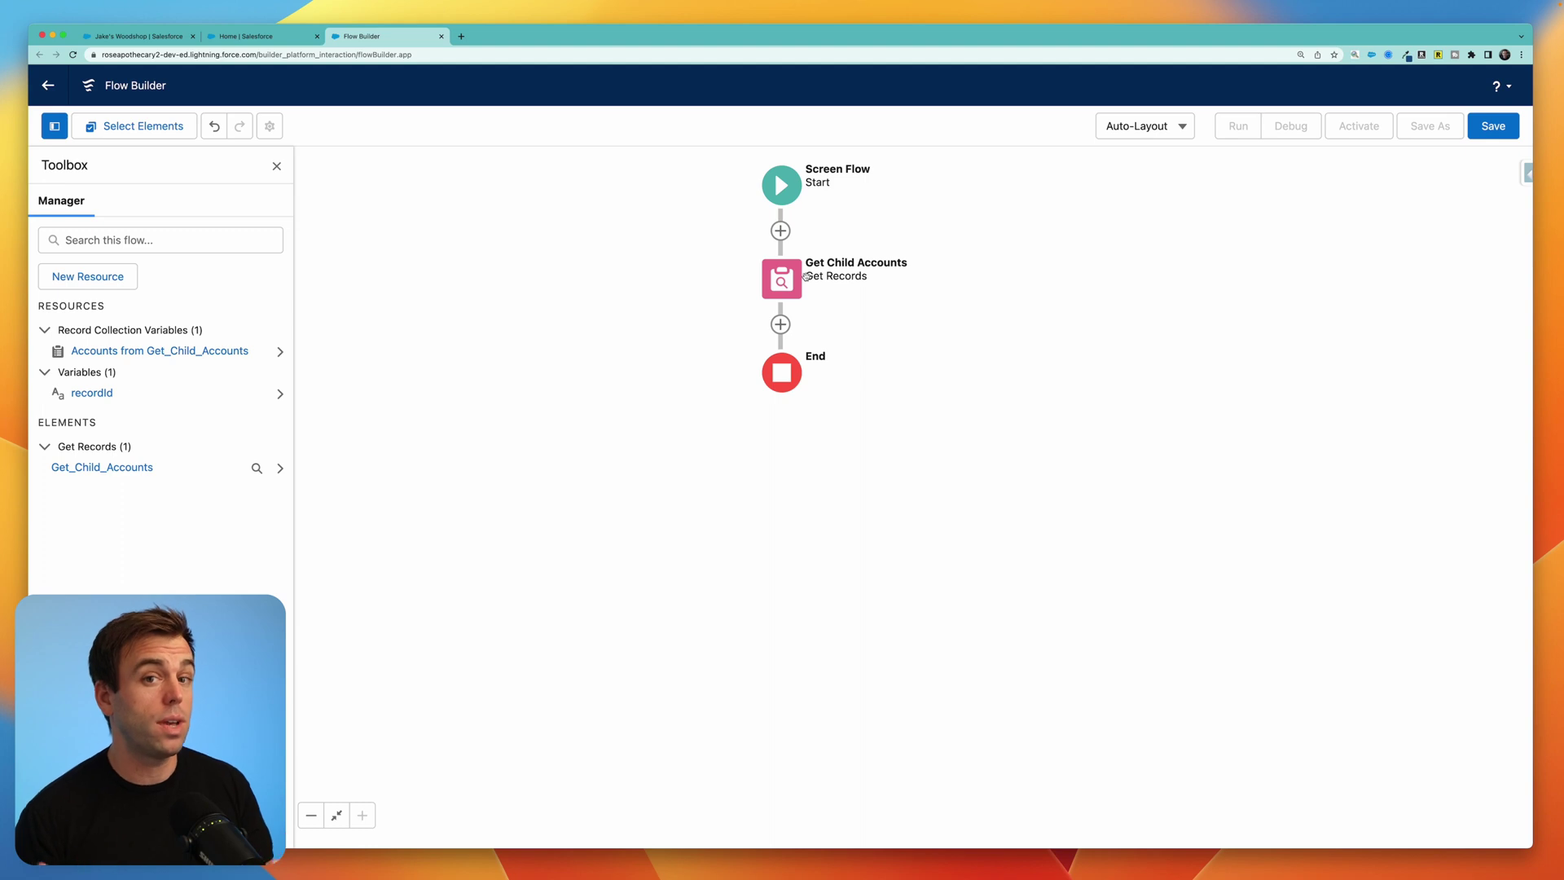
{"action": "left_click", "coordinate": [78, 276]}
Create the AccountIDs variable with Text data type and Allow multiple values ticked
{"action": "left_click", "coordinate": [558, 399]}
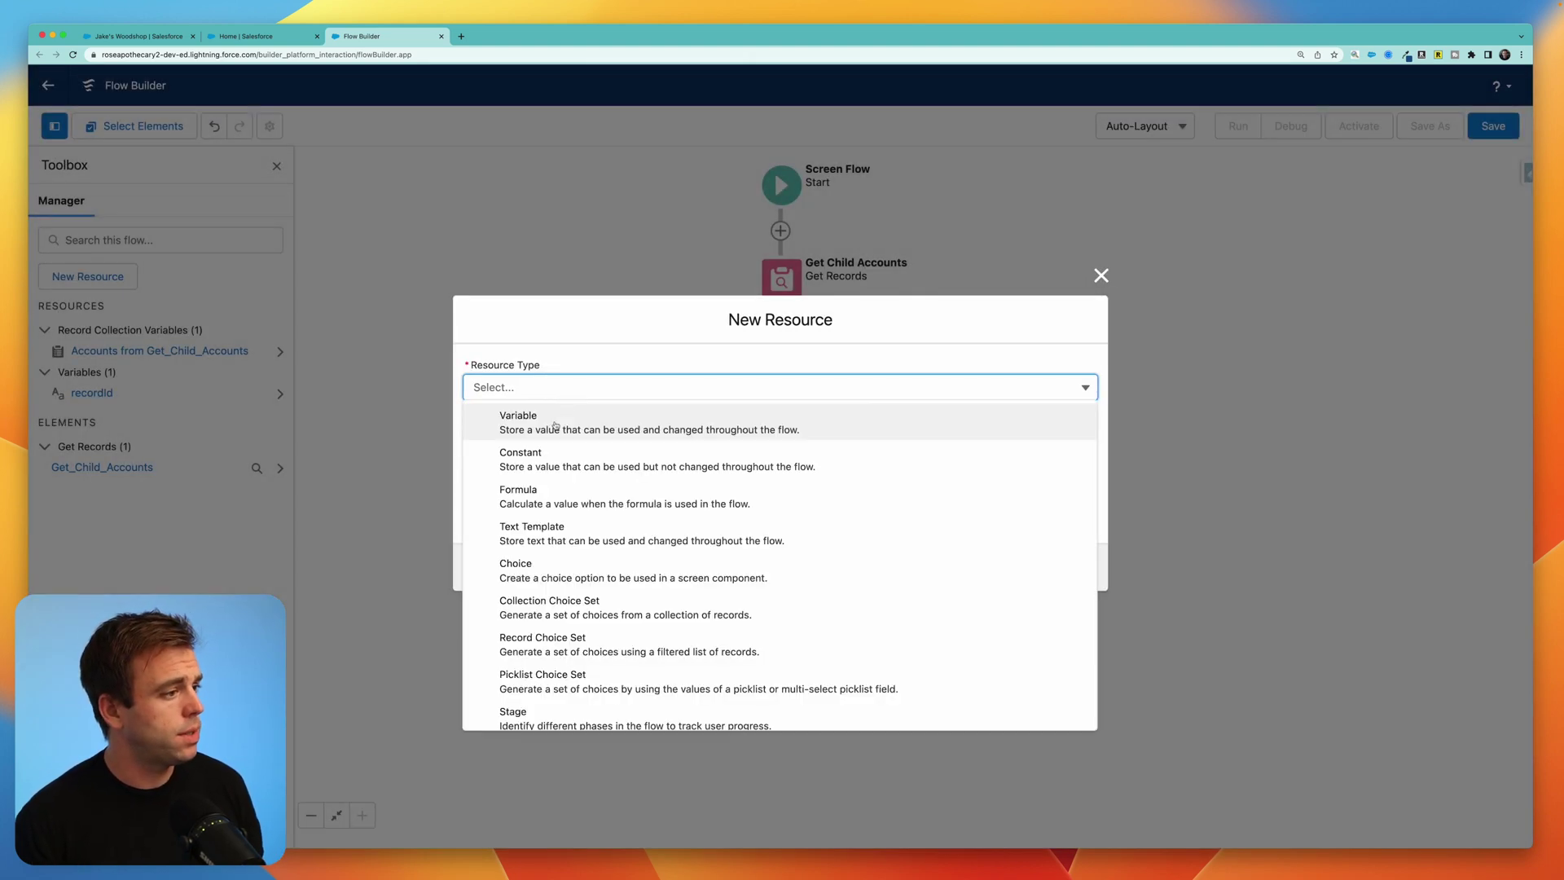
{"action": "left_click", "coordinate": [557, 424]}
{"action": "left_click", "coordinate": [533, 426]}
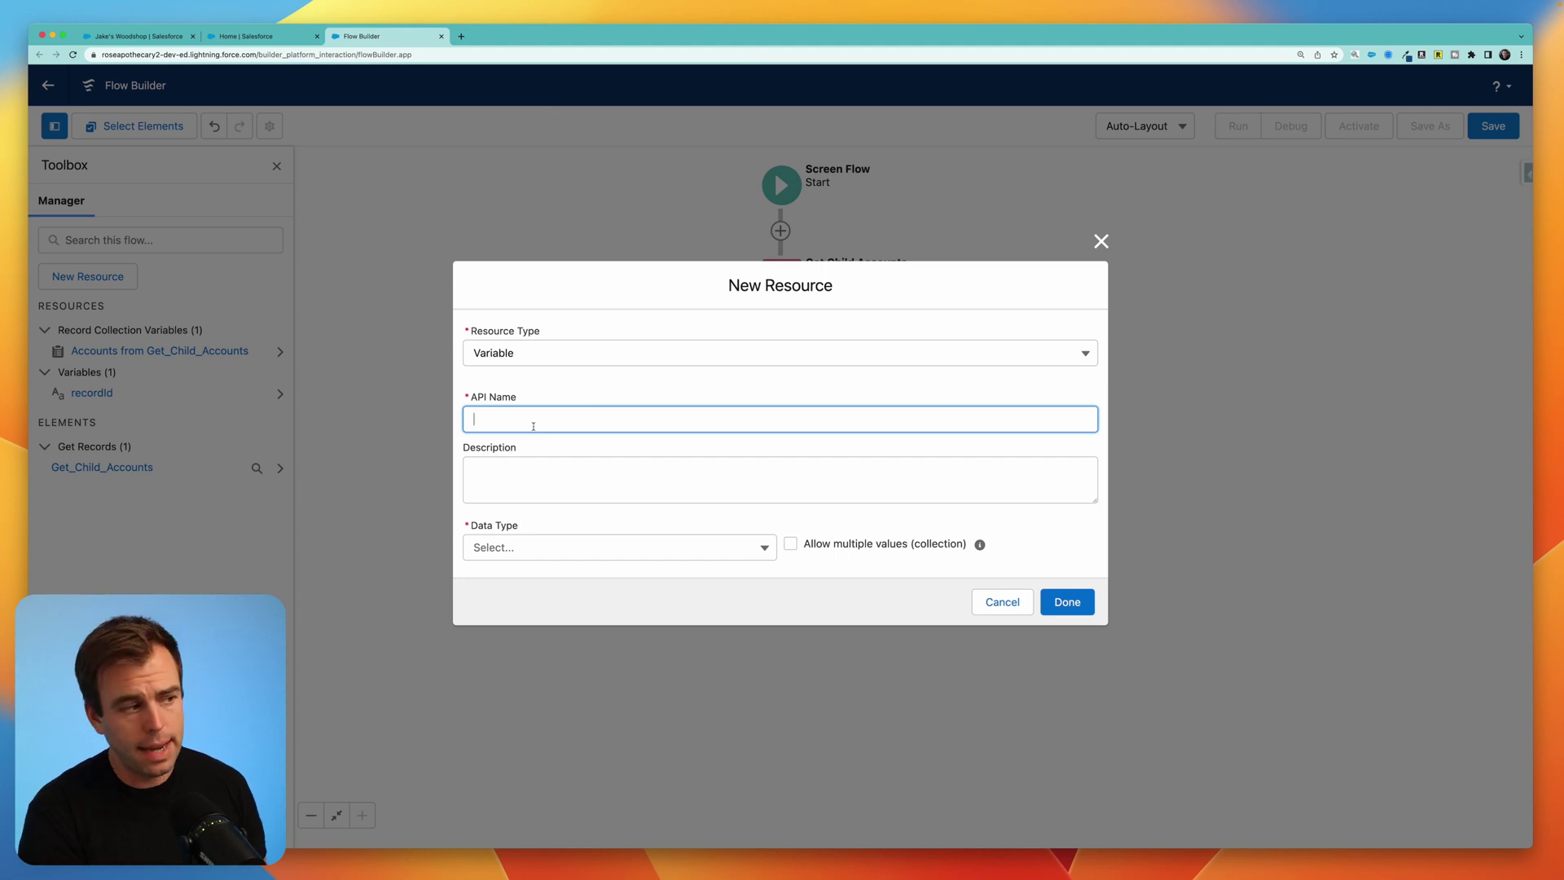
{"action": "type", "text": "Accou"}
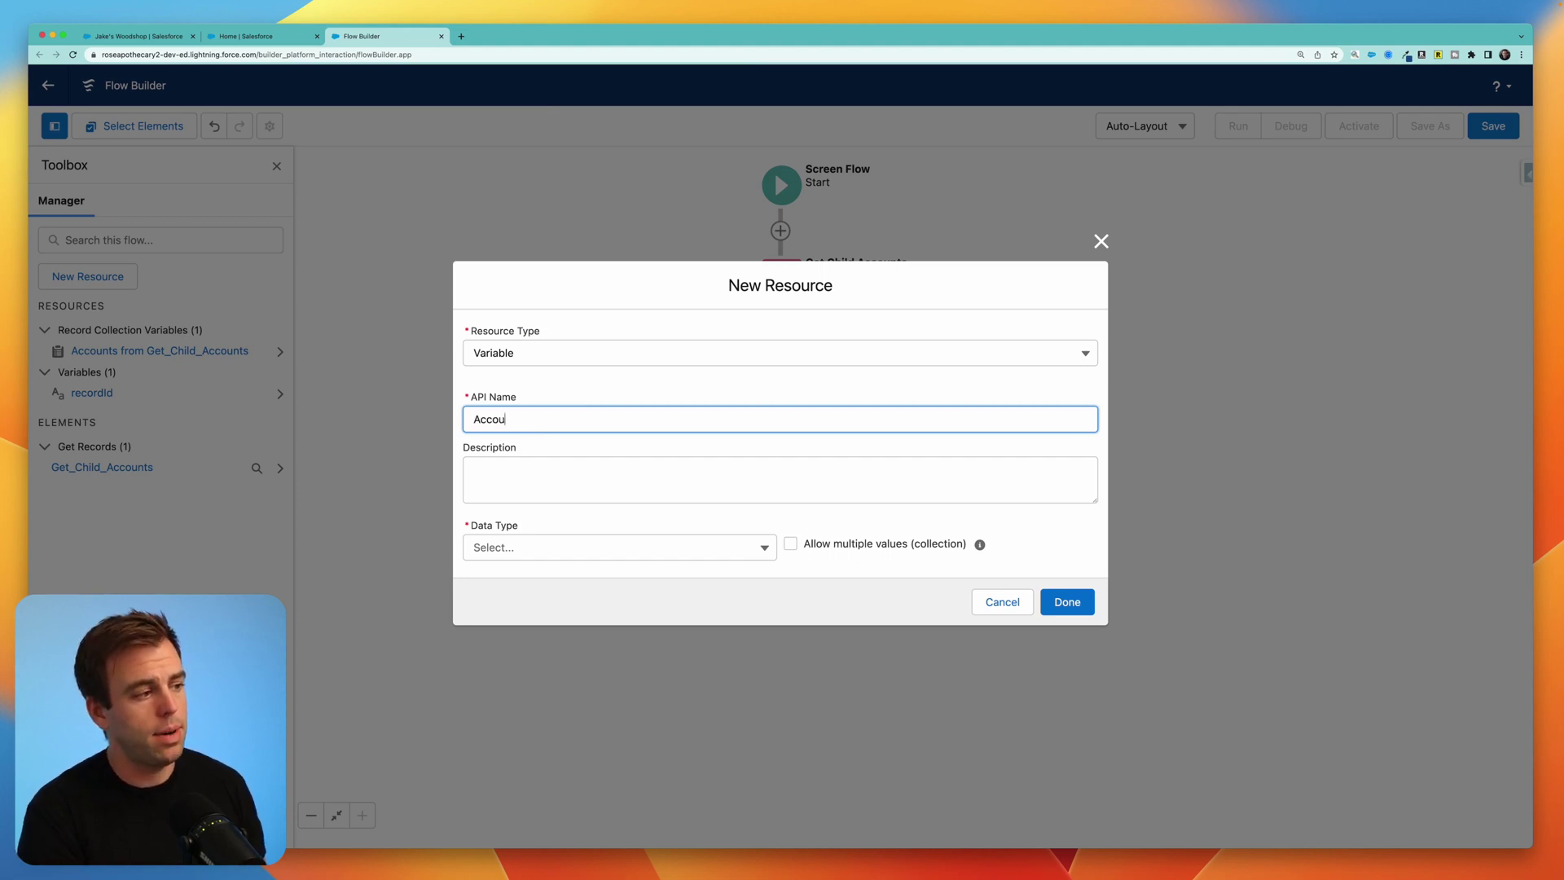
{"action": "type", "text": "ntIDs"}
{"action": "left_click", "coordinate": [530, 548]}
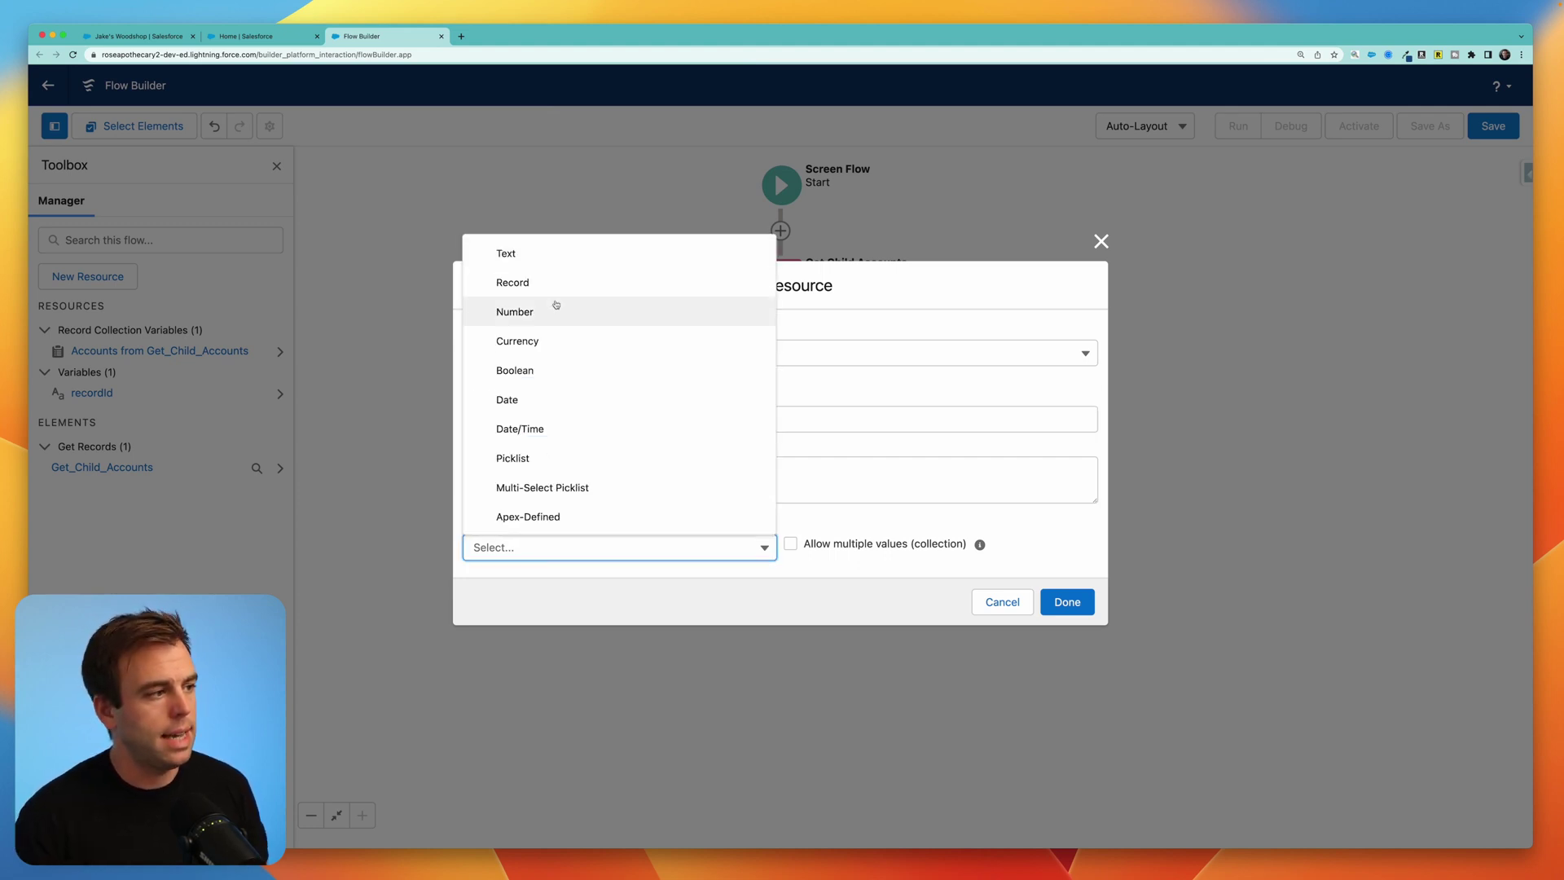
{"action": "left_click", "coordinate": [549, 256]}
{"action": "left_click", "coordinate": [790, 493]}
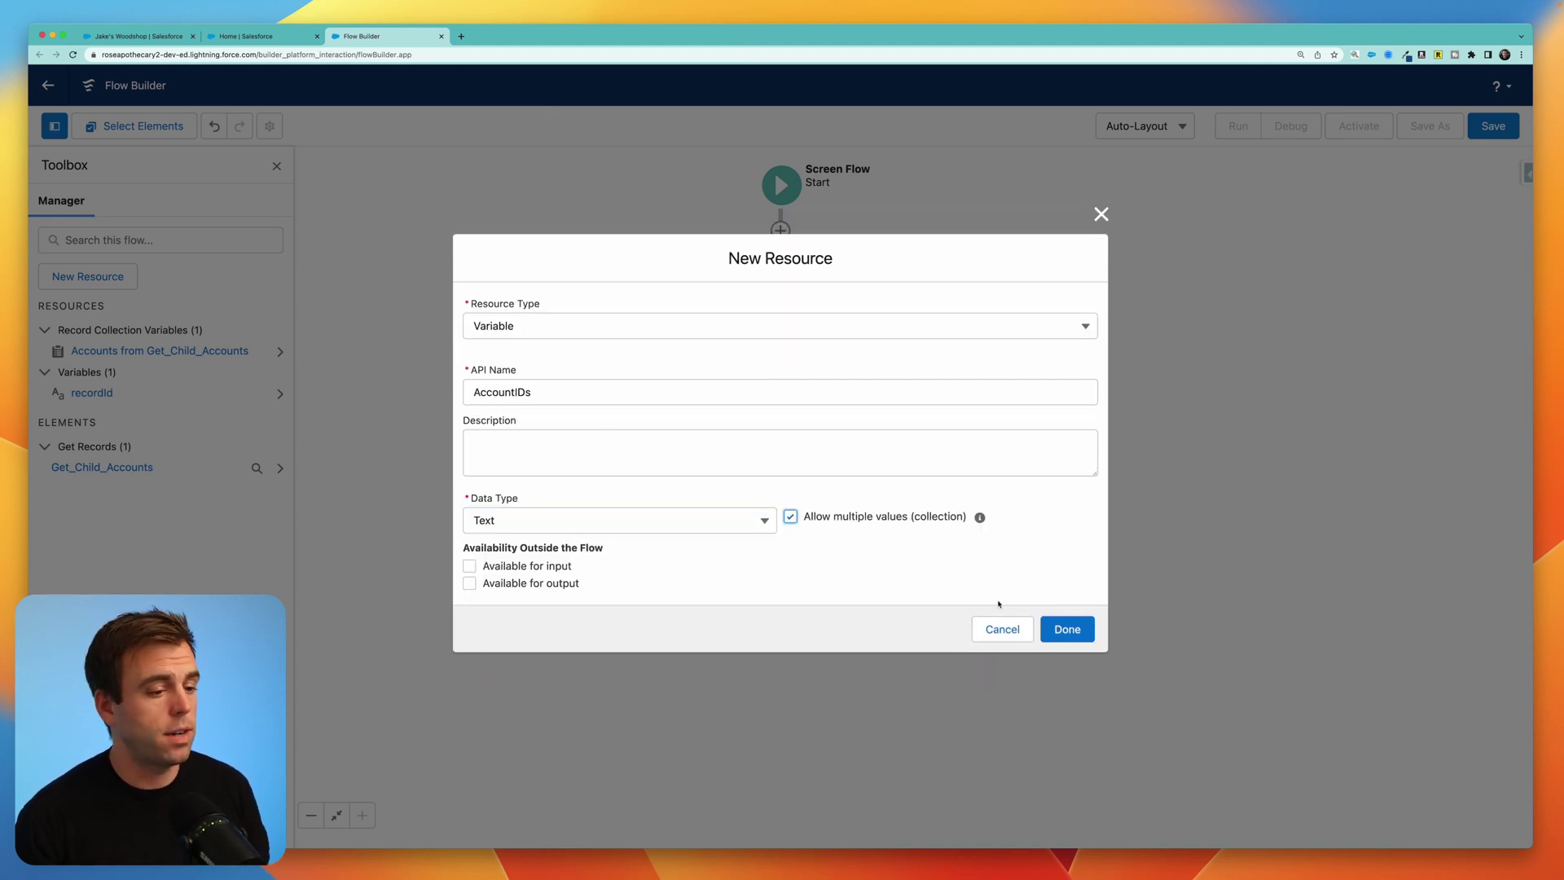
{"action": "left_click", "coordinate": [1067, 629]}
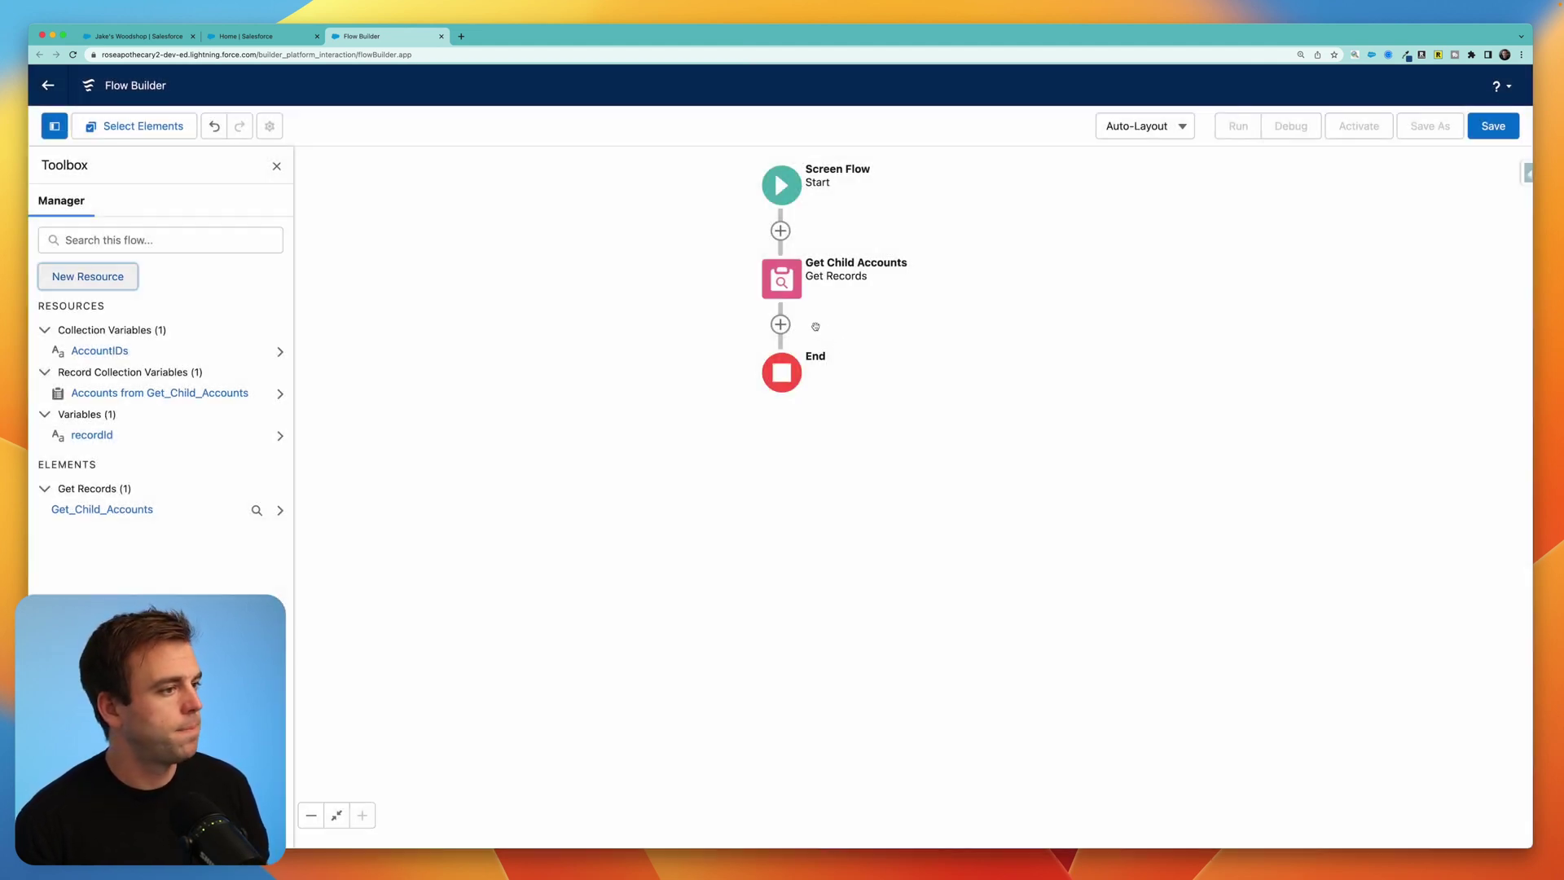
Add a Loop Through Accounts loop over Get_Child_Accounts after Get Child Accounts
{"action": "left_click", "coordinate": [780, 324]}
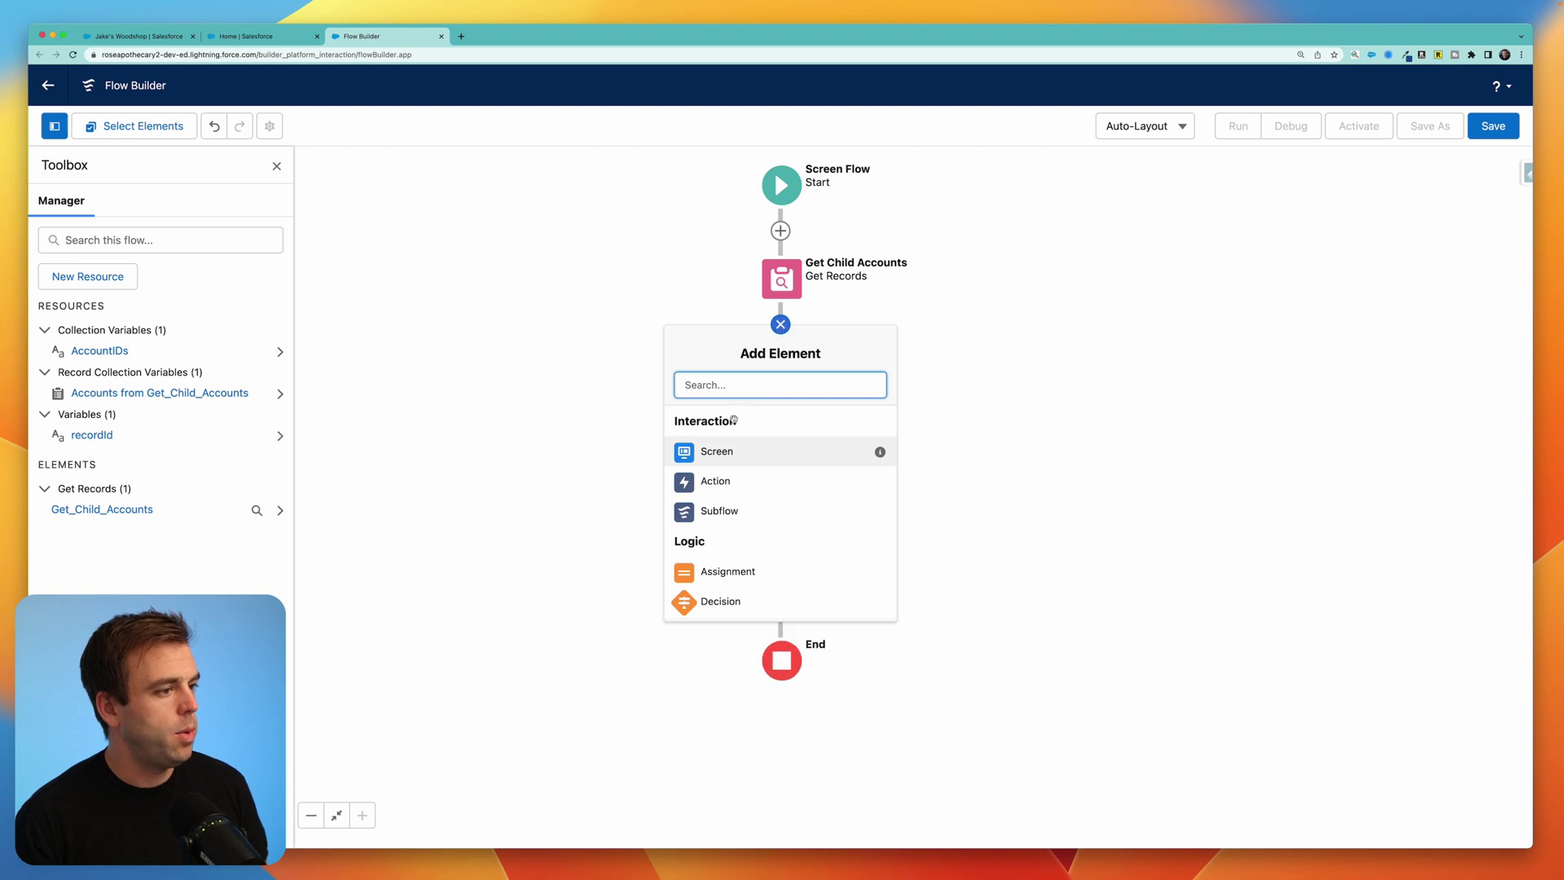
{"action": "type", "text": "loop"}
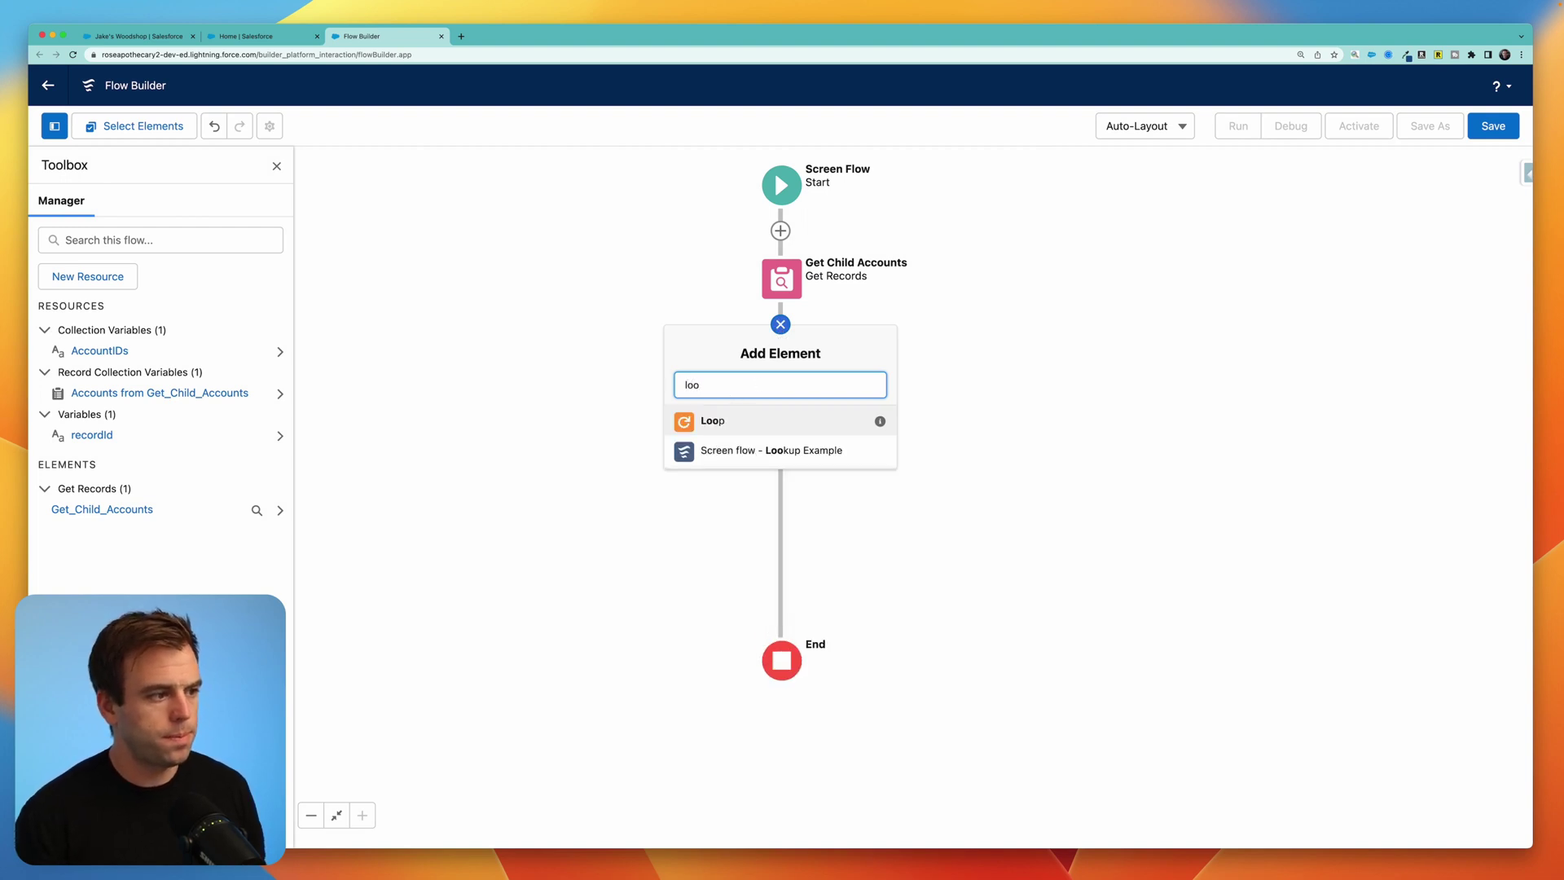
{"action": "left_click", "coordinate": [699, 419]}
{"action": "type", "text": "L"}
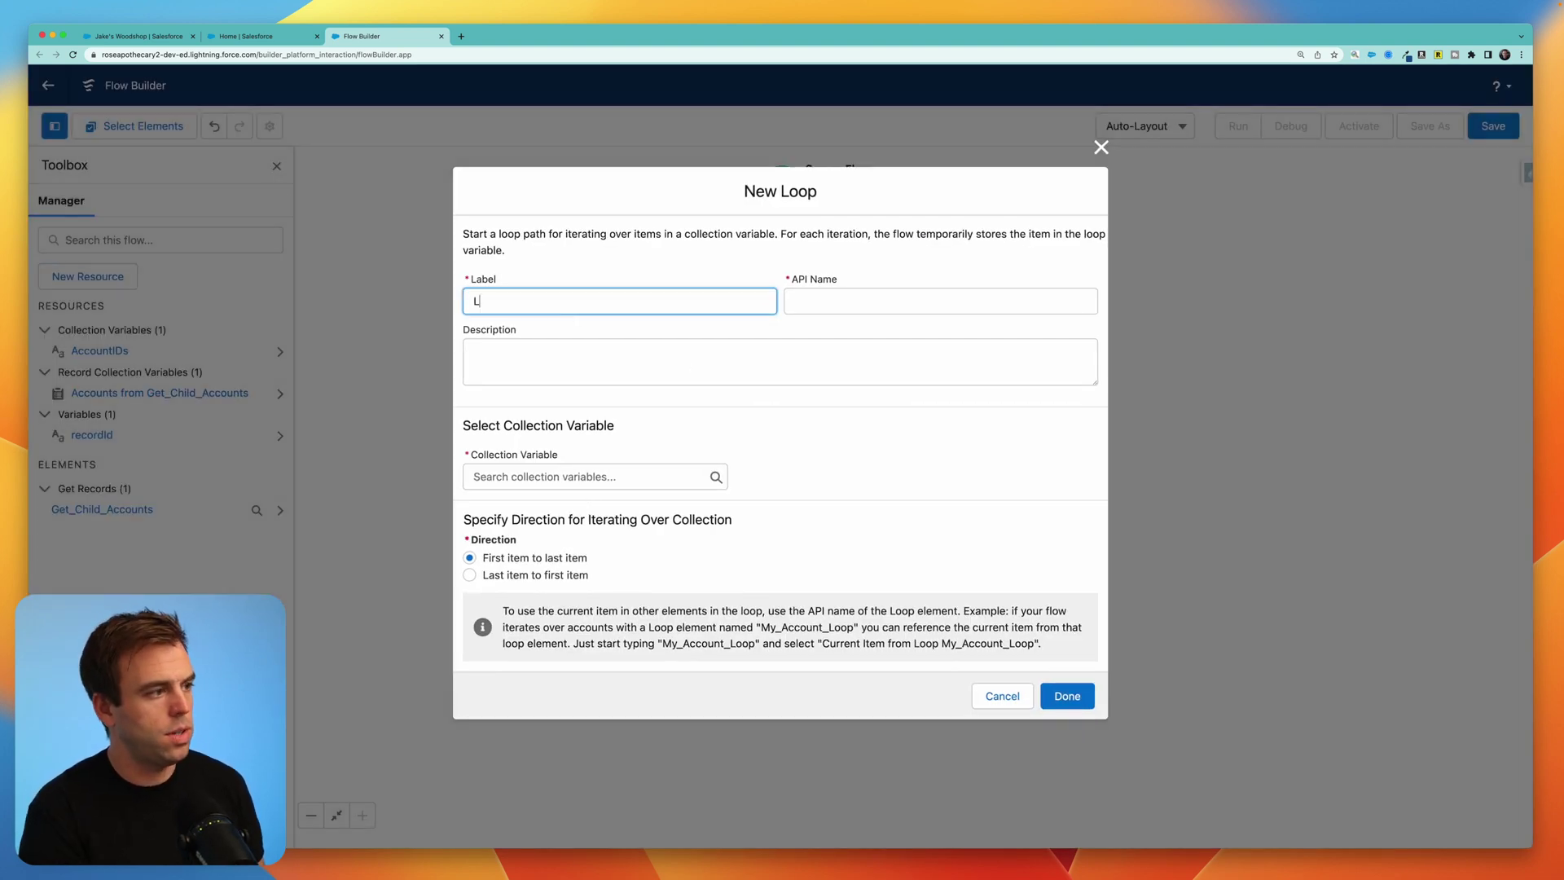
{"action": "type", "text": "oop Through Accounts"}
{"action": "left_click", "coordinate": [576, 477]}
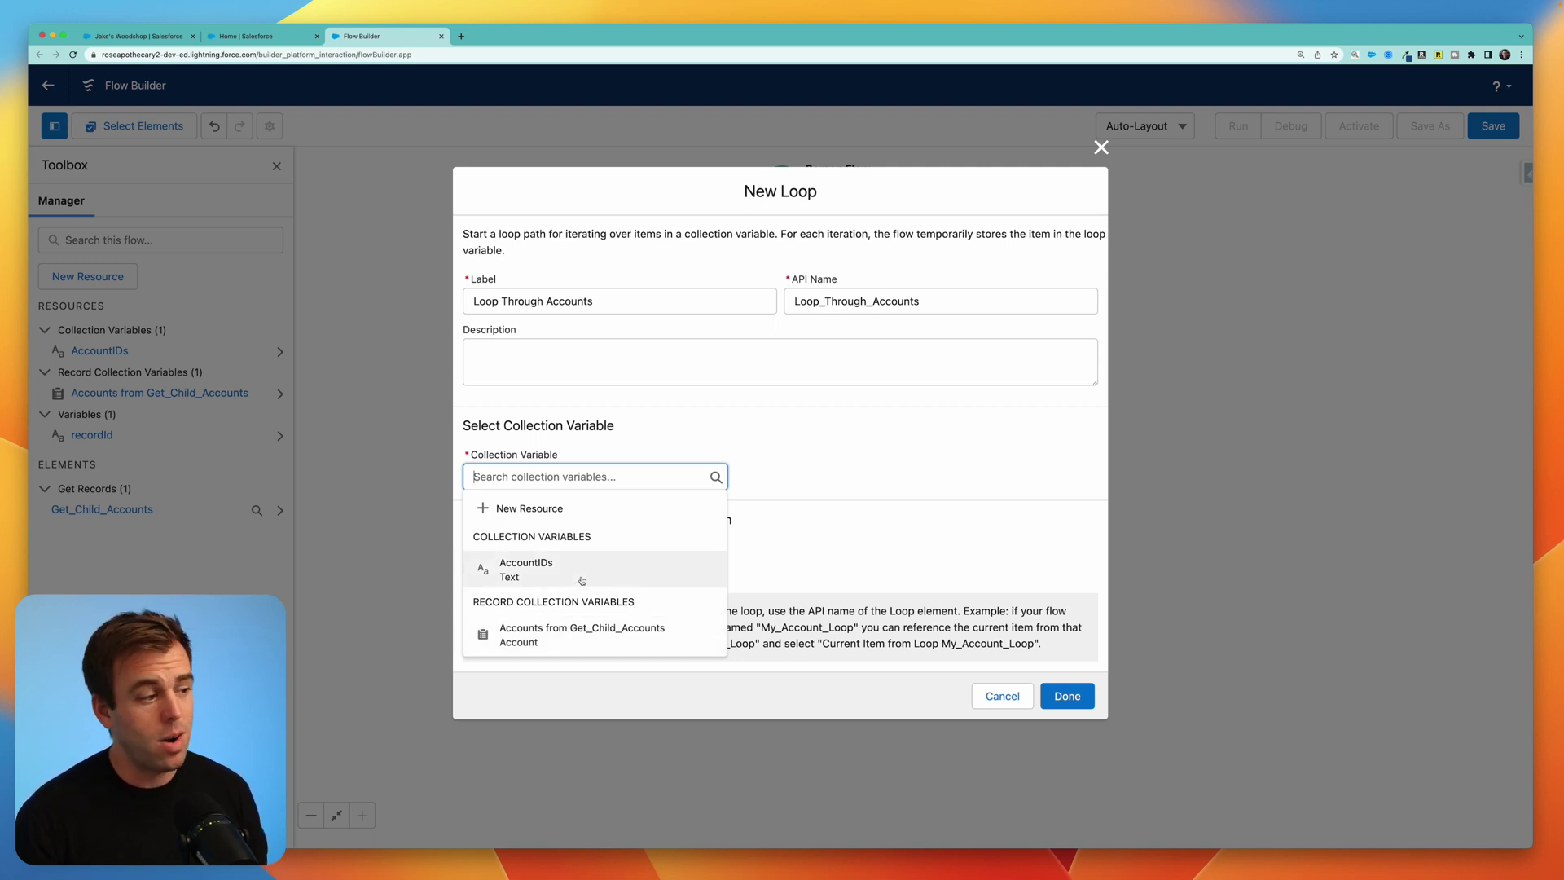
{"action": "left_click", "coordinate": [584, 635]}
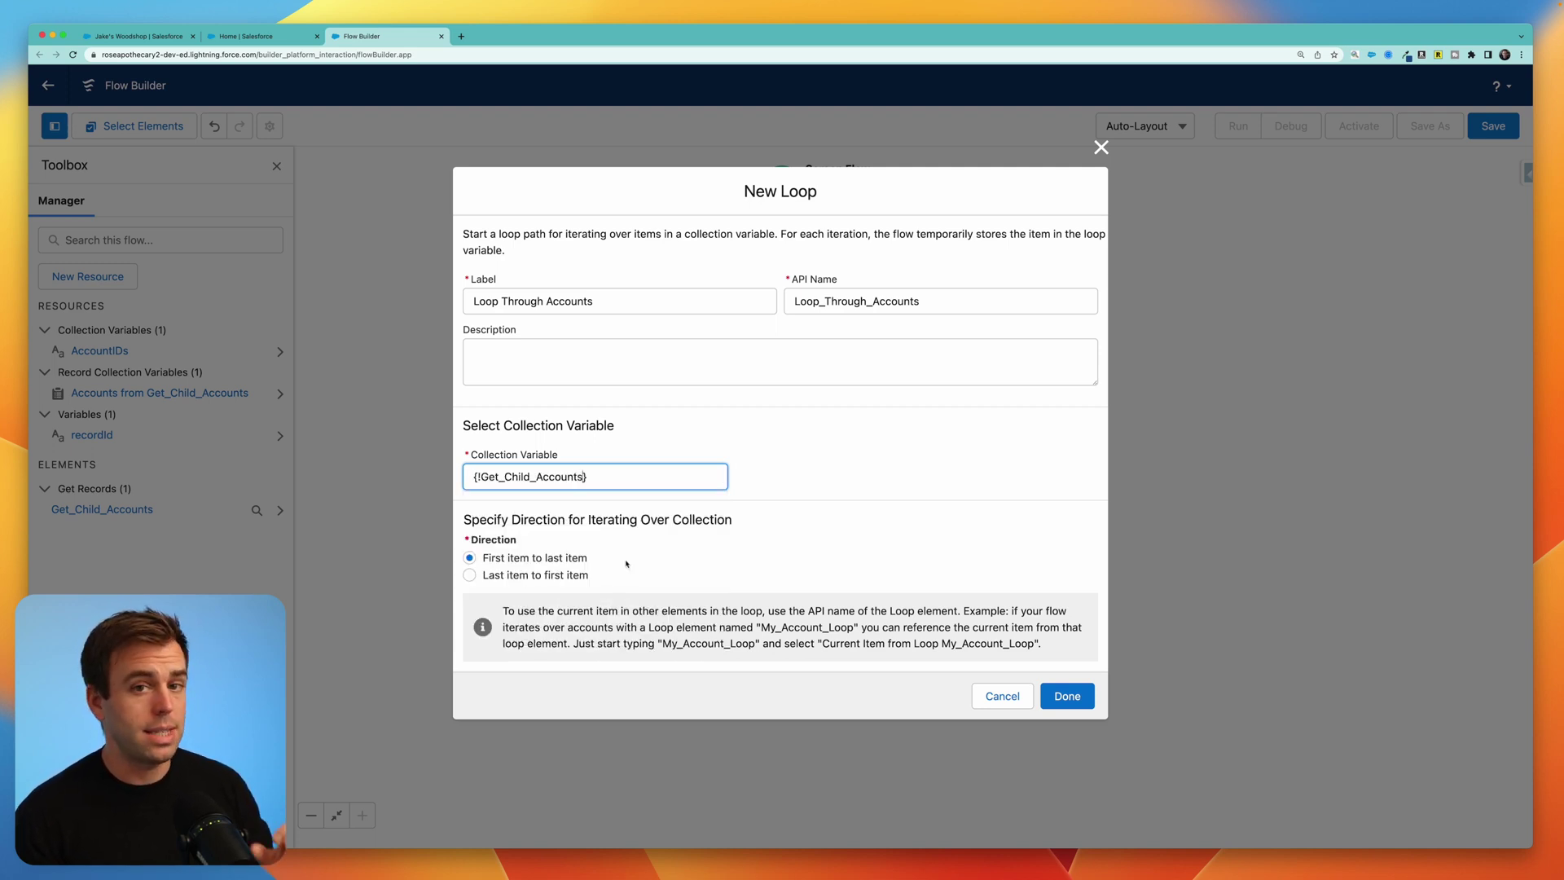
{"action": "left_click", "coordinate": [1067, 696]}
{"action": "left_click", "coordinate": [781, 437]}
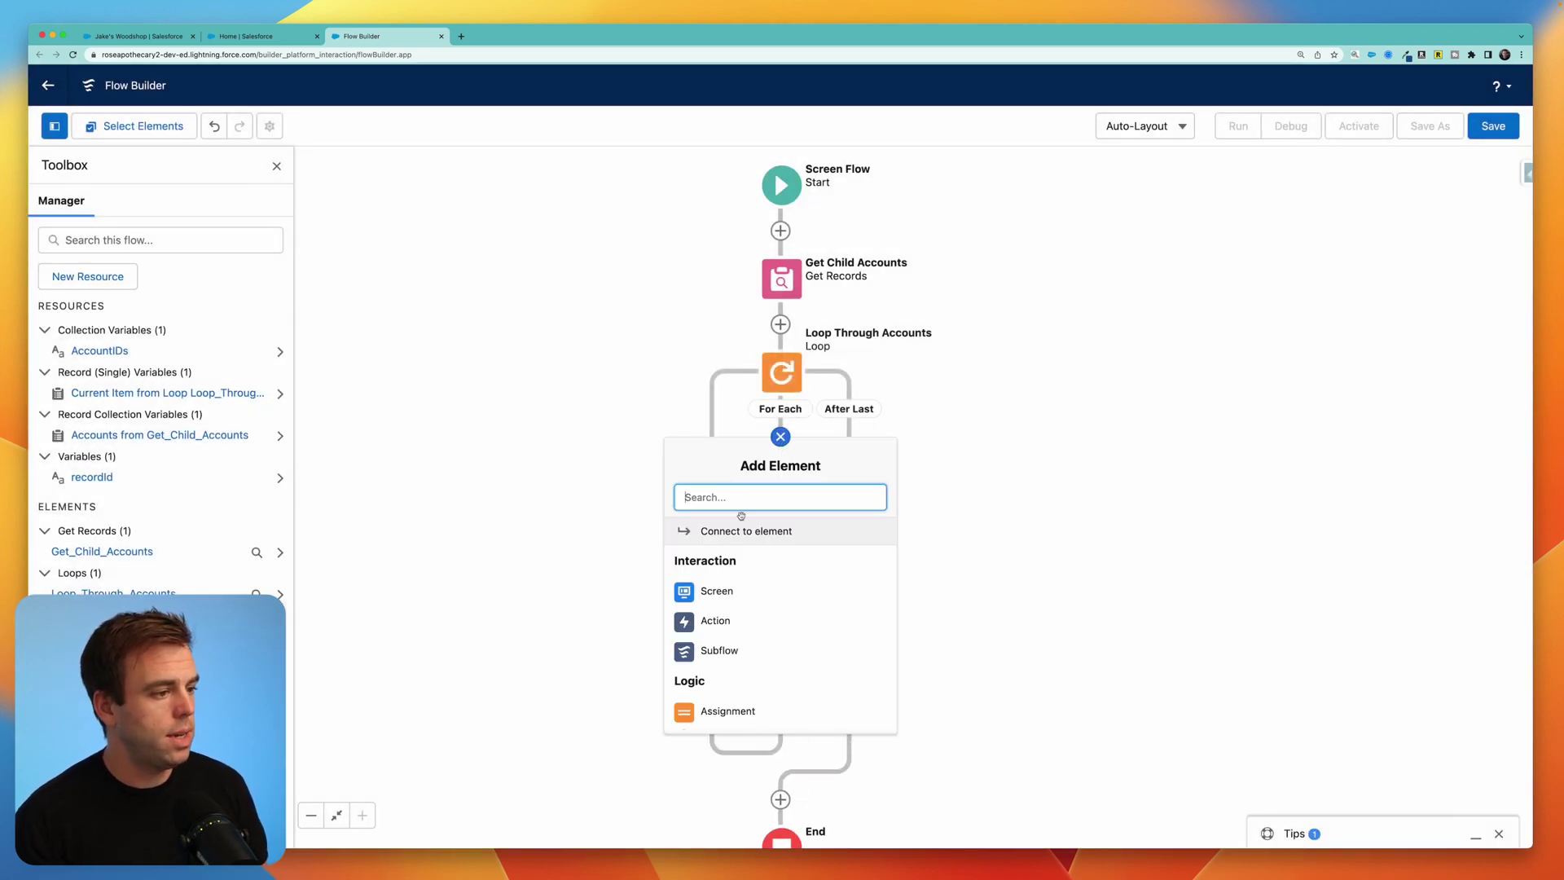
{"action": "left_click", "coordinate": [721, 711]}
Label the assignment Add ID to Text Collection, adding Loop_Through_Accounts.Id to AccountIDs
{"action": "left_click", "coordinate": [742, 346]}
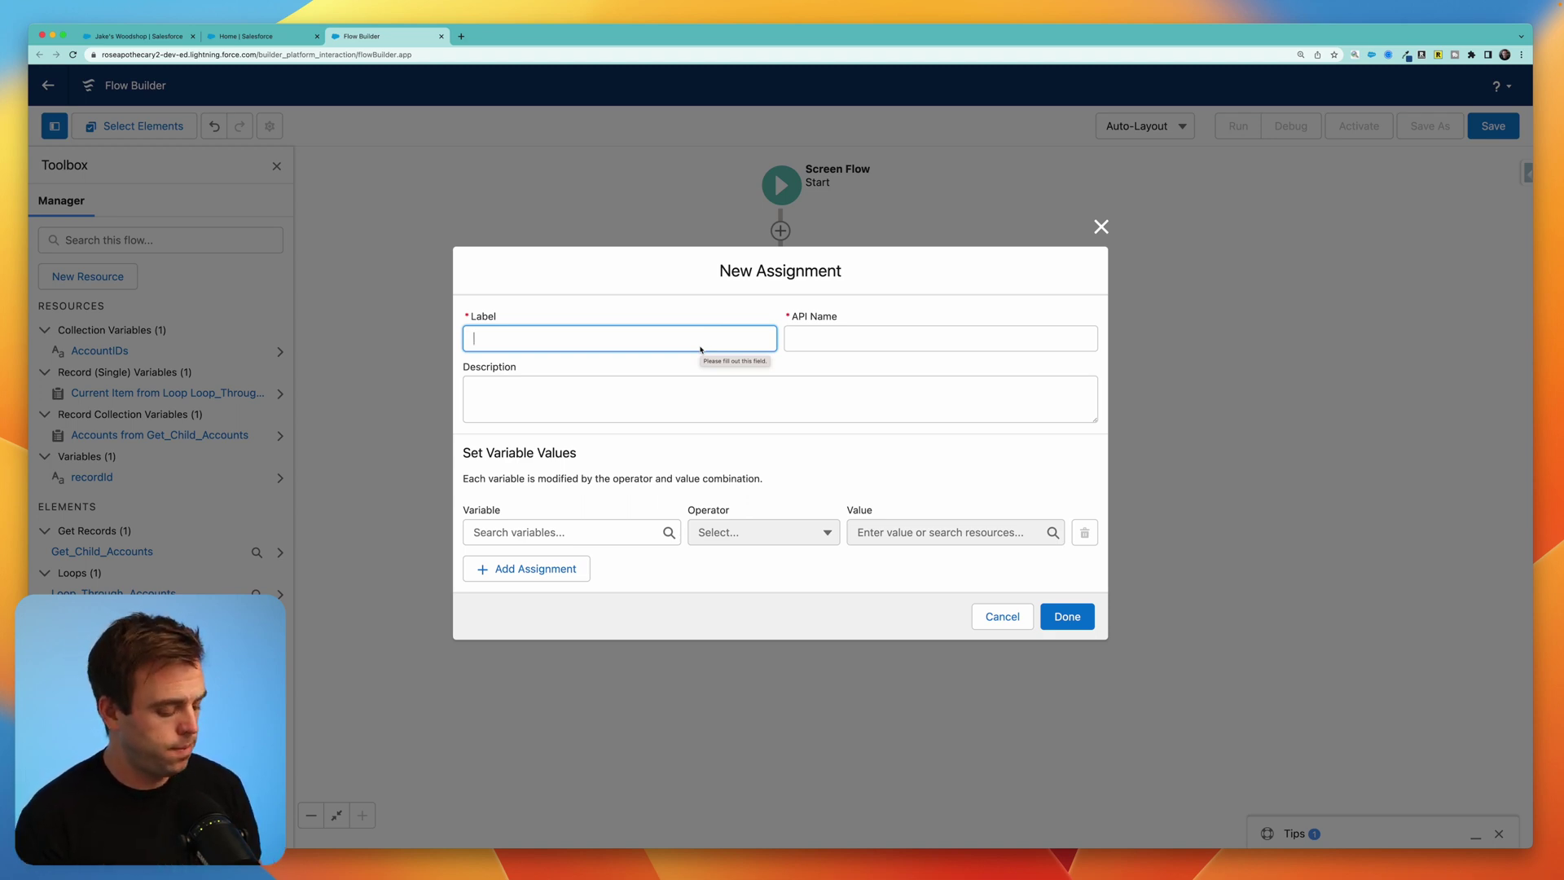
{"action": "type", "text": "Add ID to"}
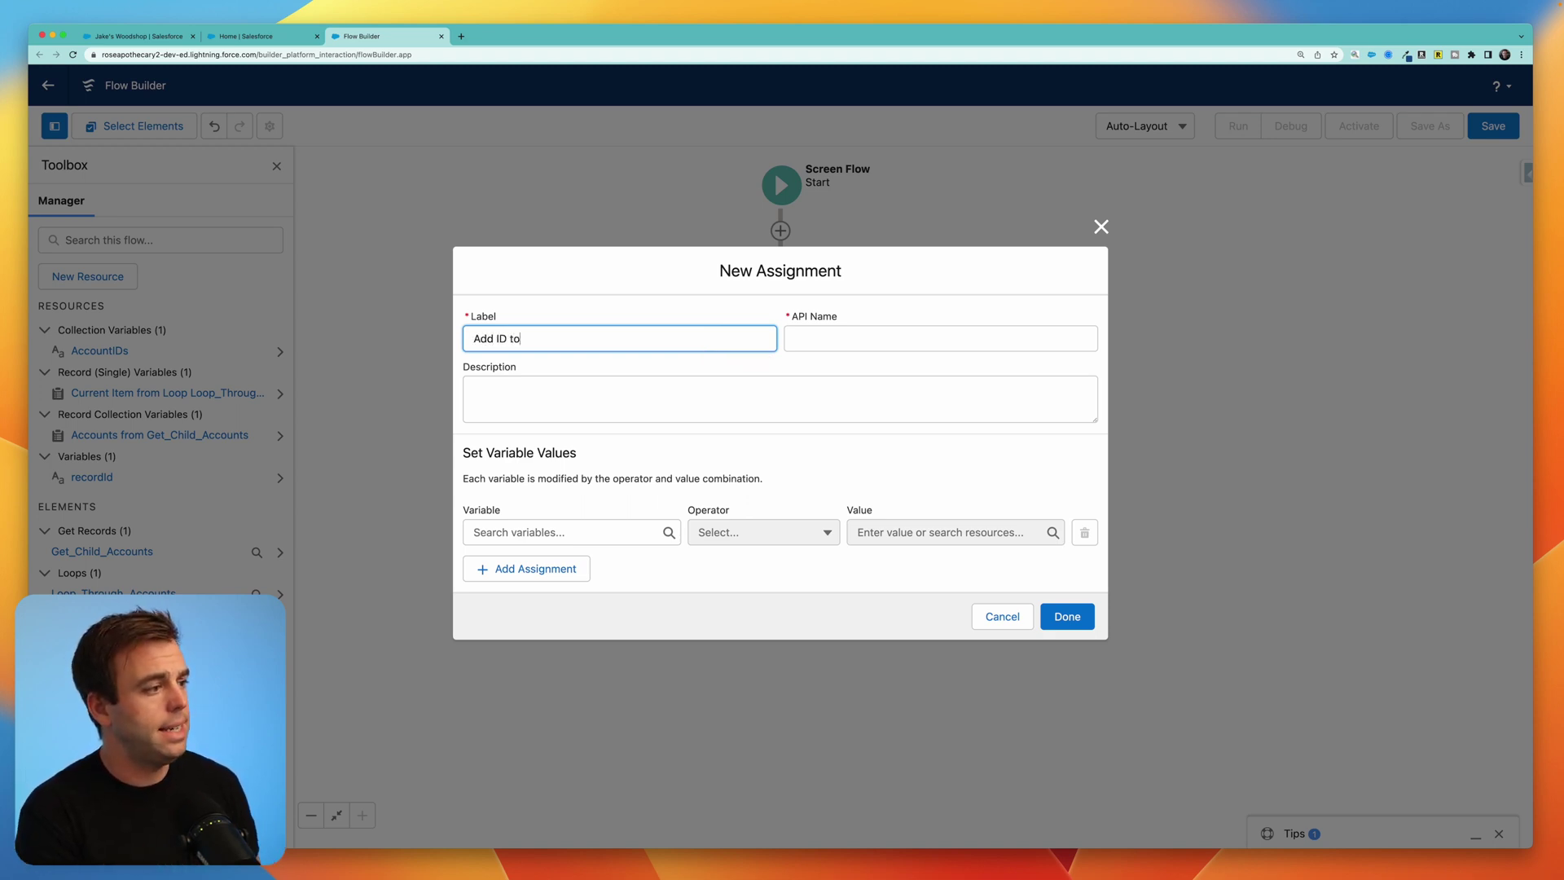
{"action": "type", "text": " Text Collection"}
{"action": "left_click", "coordinate": [570, 532]}
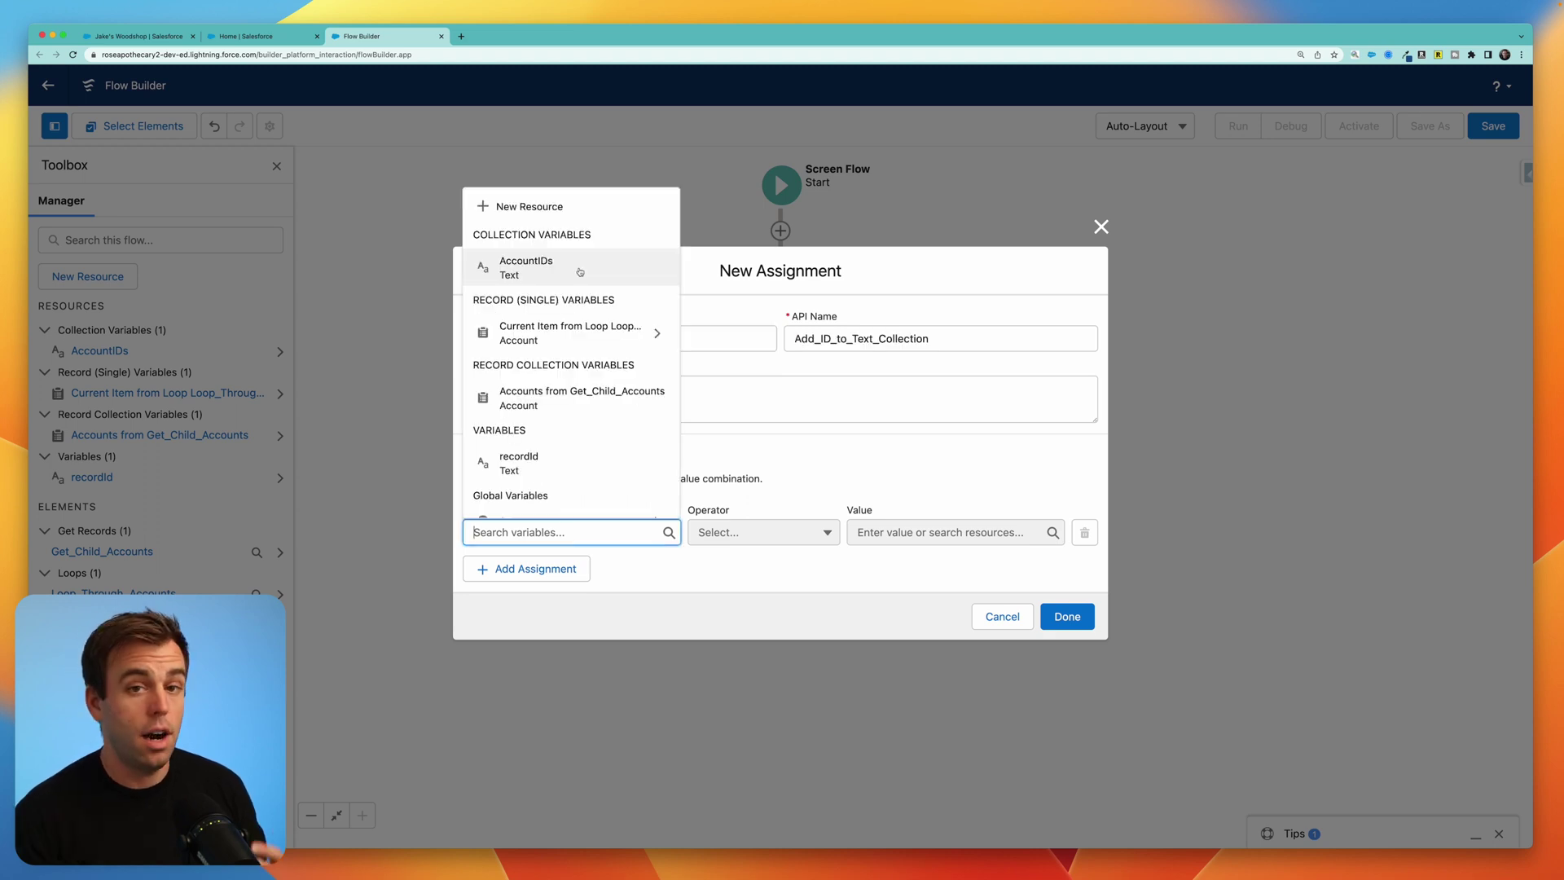
{"action": "left_click", "coordinate": [526, 275]}
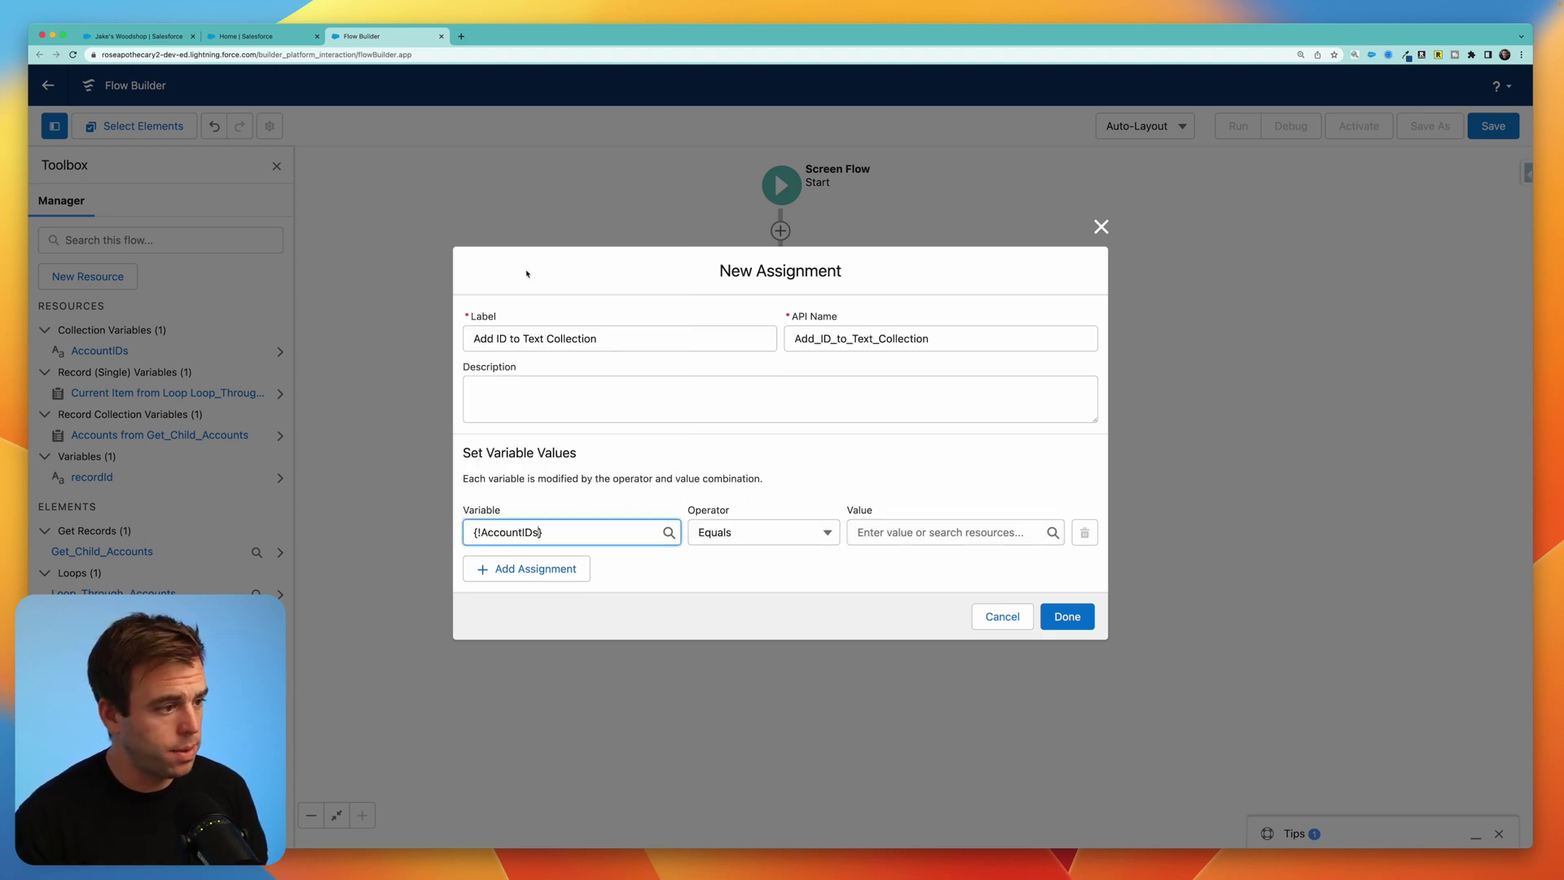
{"action": "left_click", "coordinate": [732, 534]}
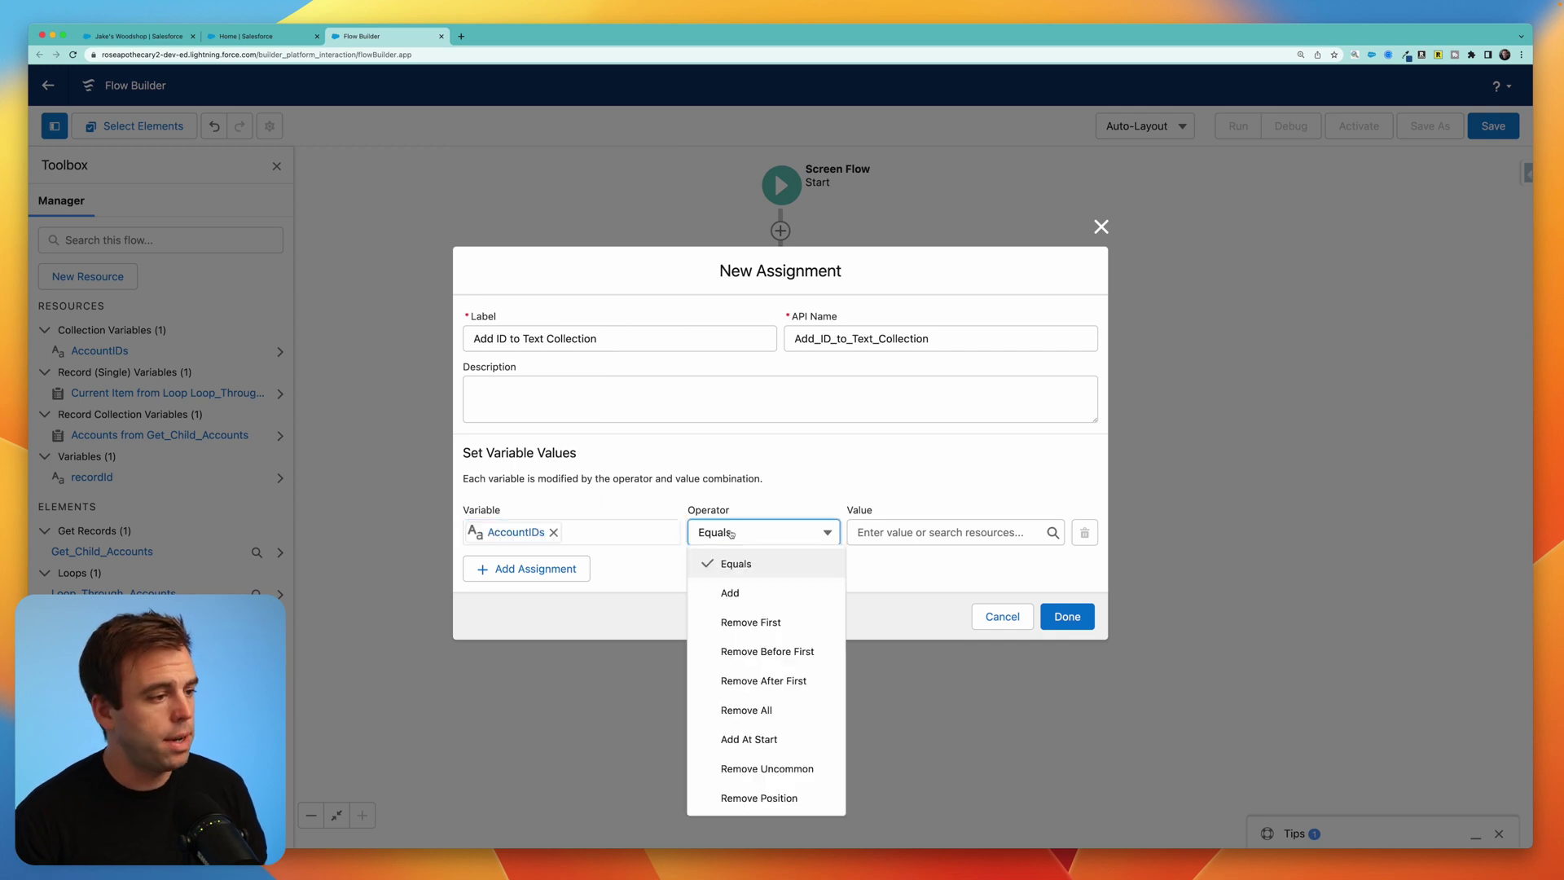
{"action": "left_click", "coordinate": [739, 598]}
{"action": "left_click", "coordinate": [904, 534]}
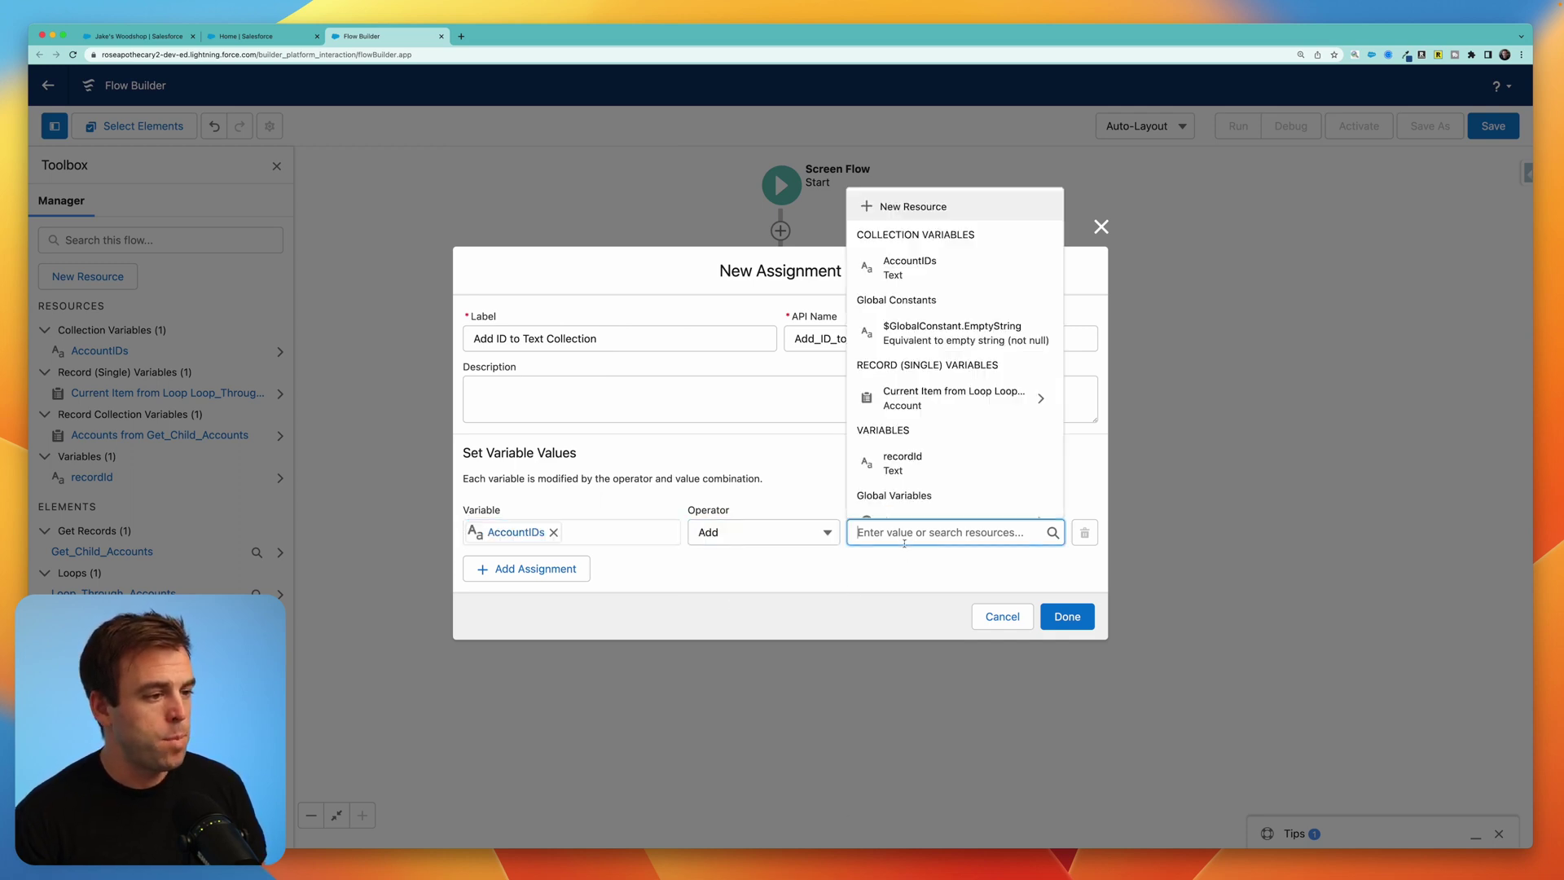
{"action": "left_click", "coordinate": [926, 400]}
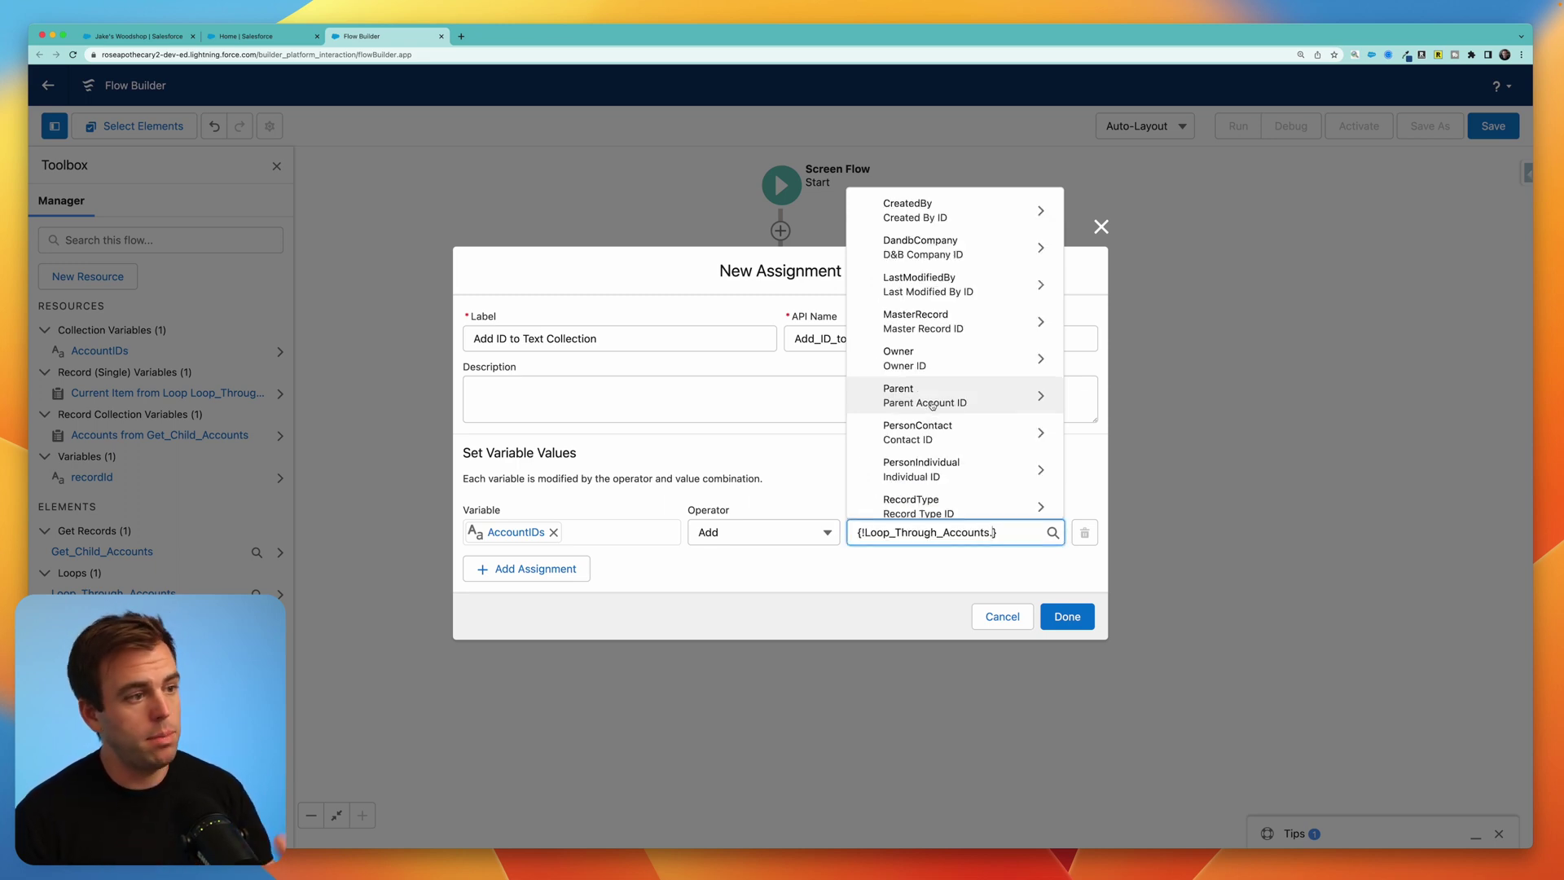
{"action": "scroll", "coordinate": [932, 405], "scroll_direction": "down", "scroll_amount": 1}
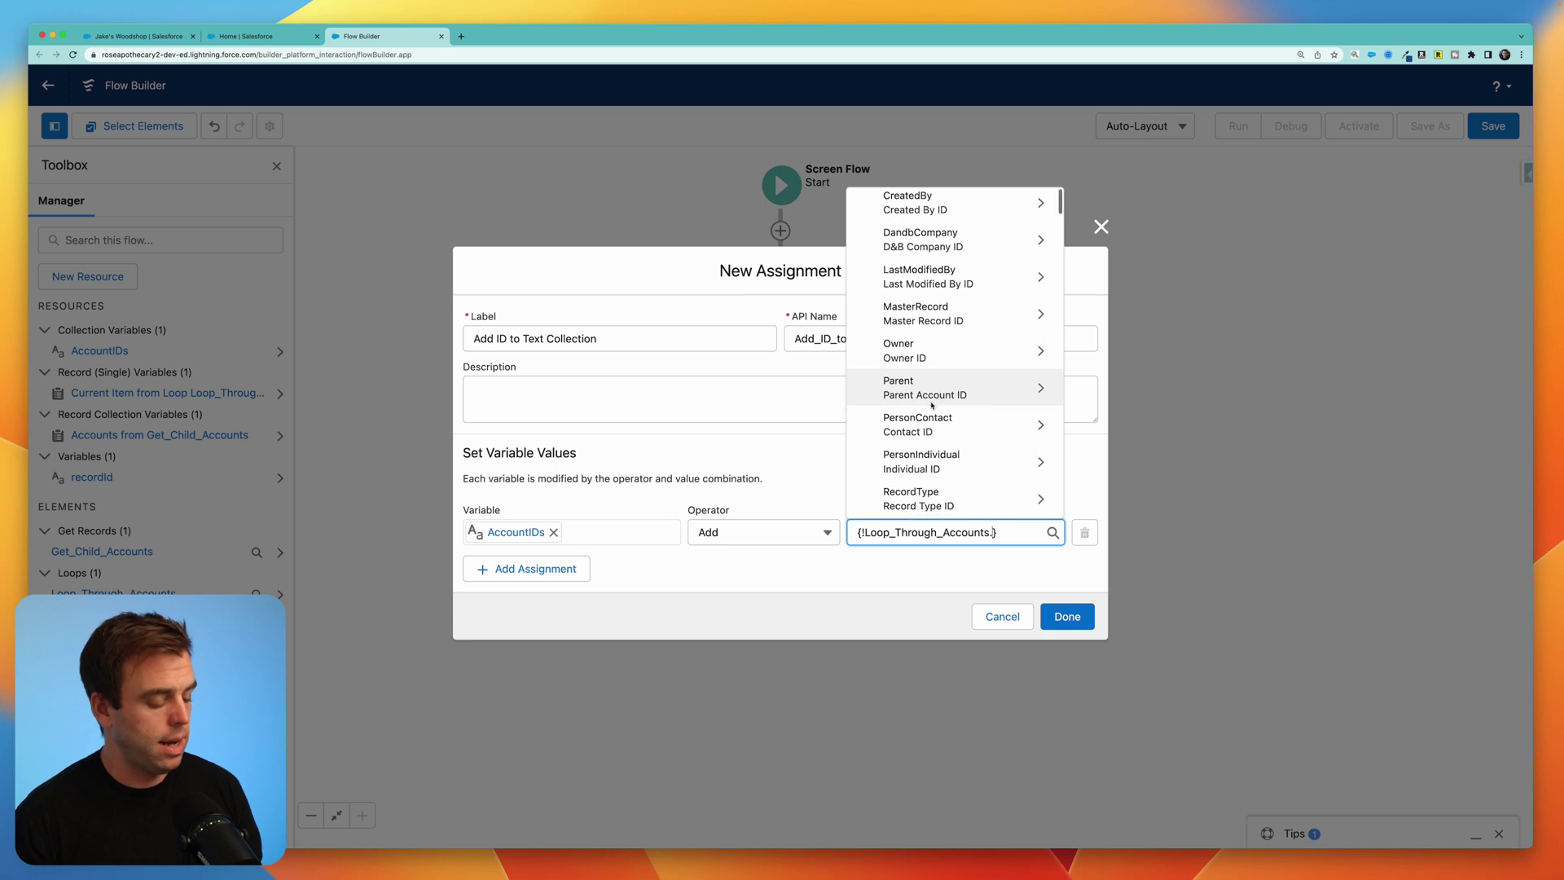
{"action": "type", "text": "id"}
{"action": "scroll", "coordinate": [953, 391], "scroll_direction": "down", "scroll_amount": 3}
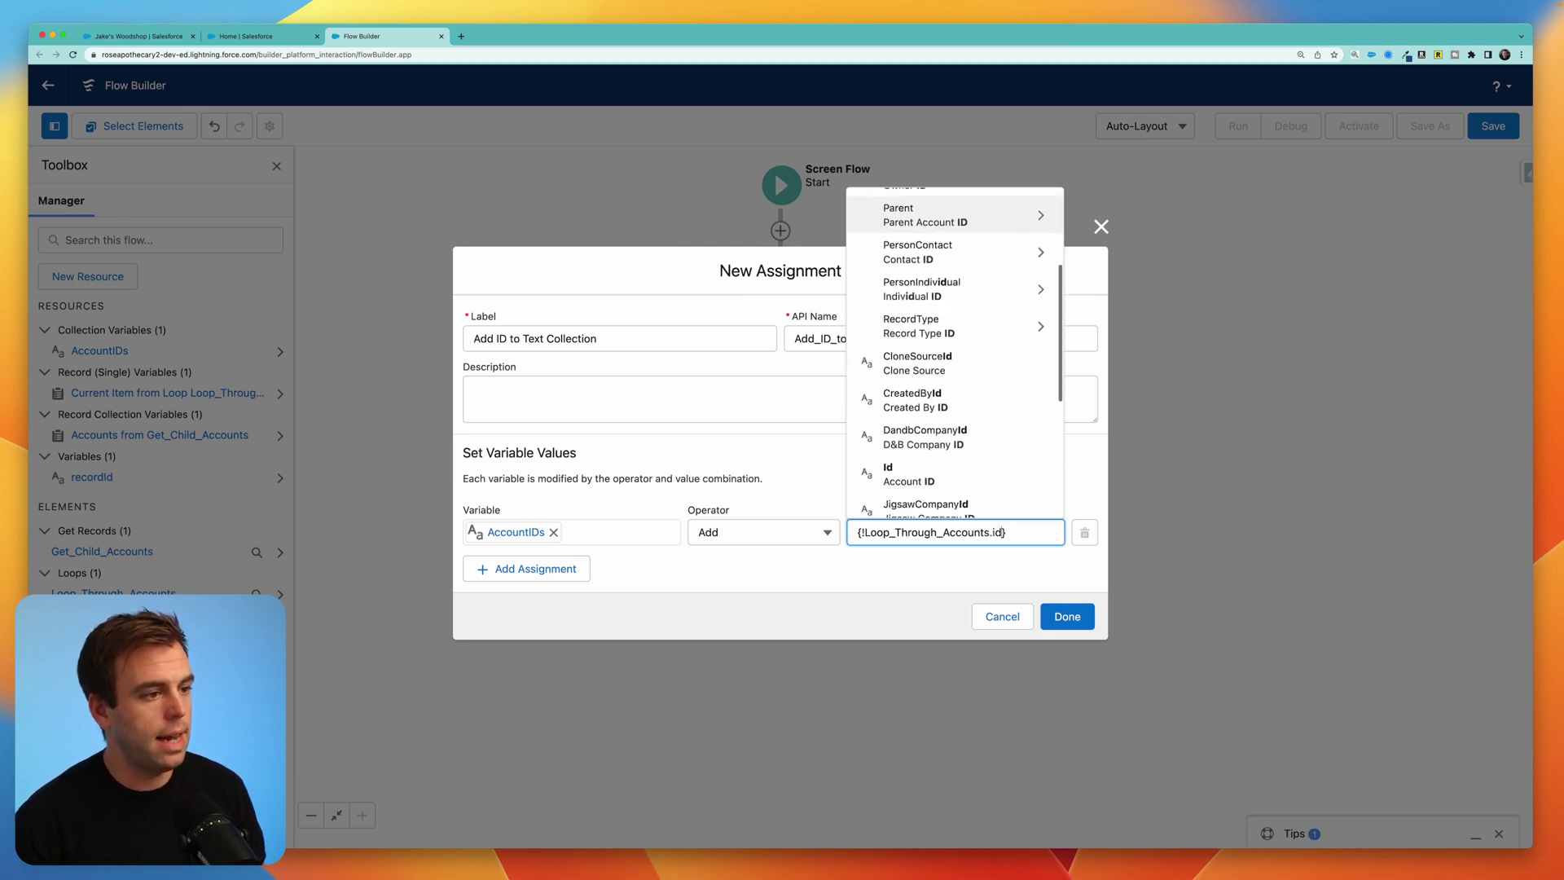
{"action": "key", "text": "Tab"}
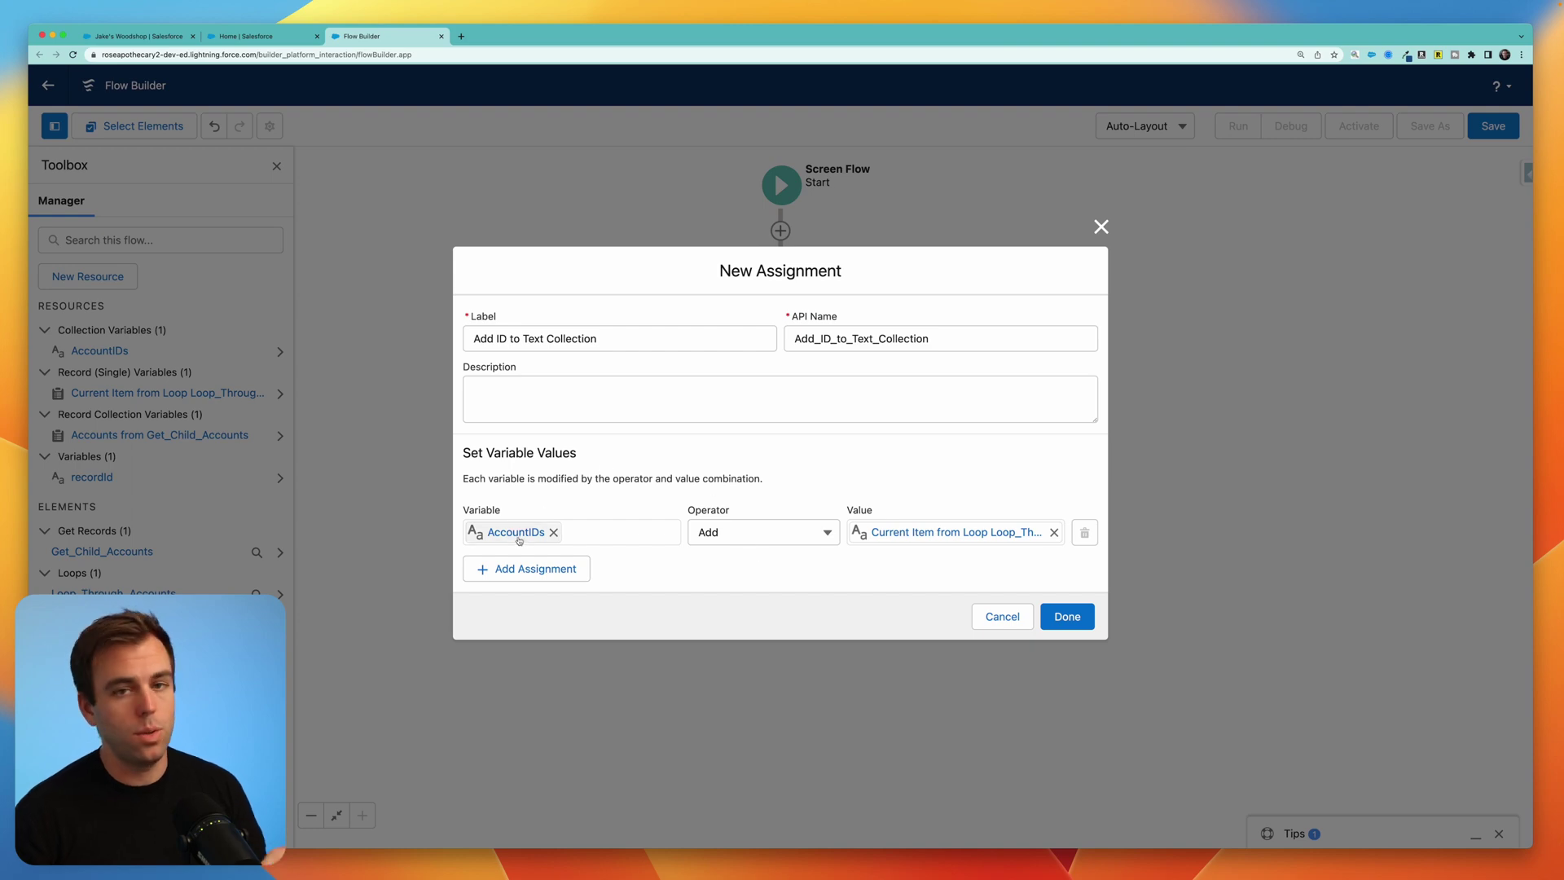
{"action": "left_click", "coordinate": [1067, 617]}
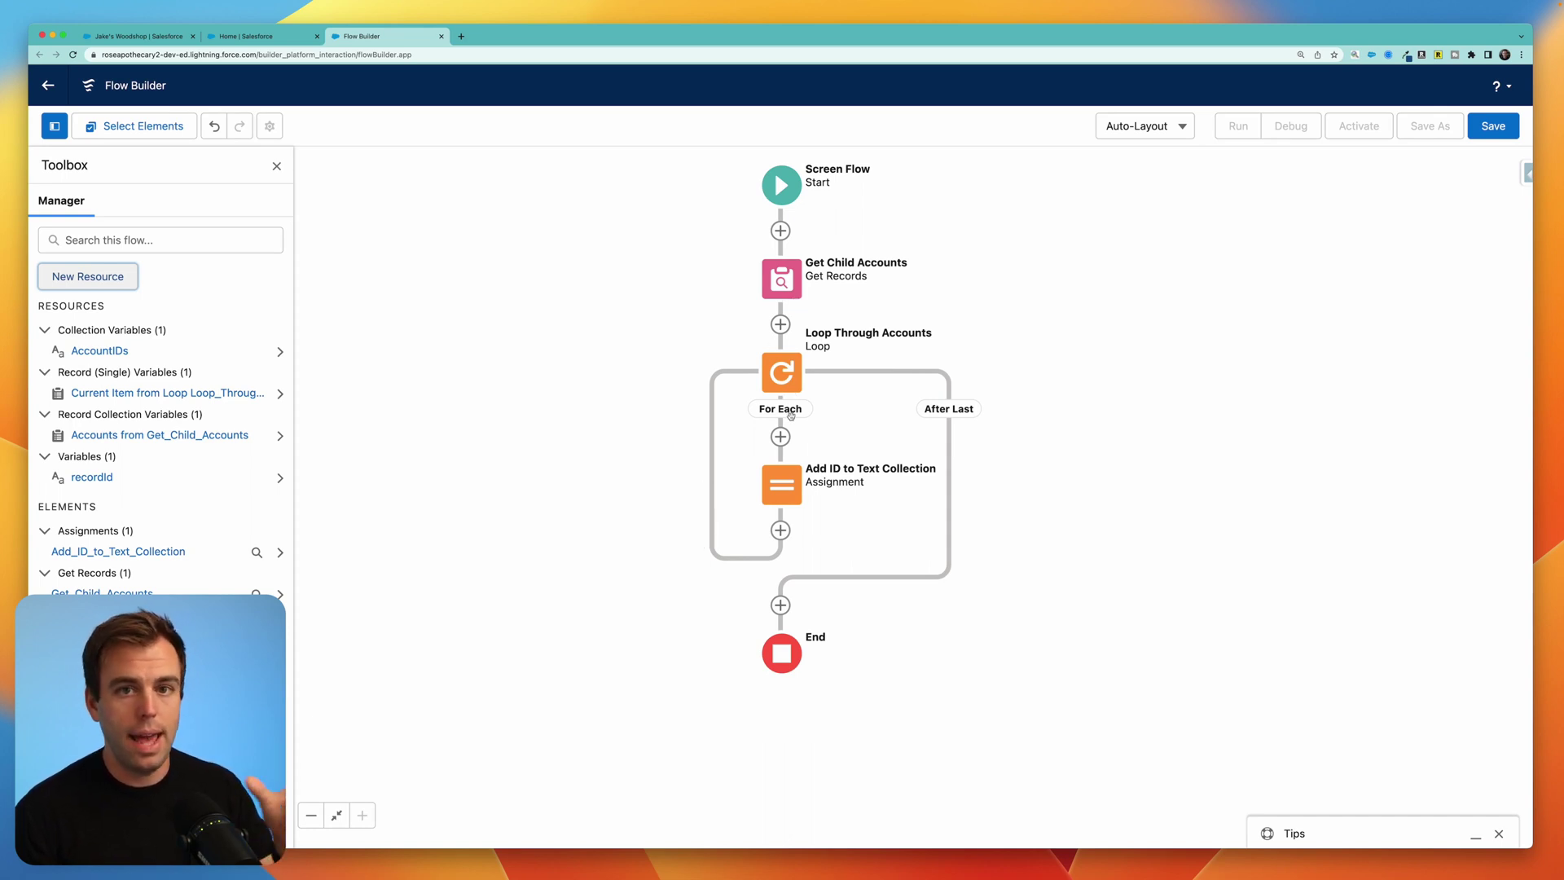
Scroll the canvas to the After Last path and open Add Element before End
{"action": "scroll", "coordinate": [817, 551], "scroll_direction": "down", "scroll_amount": 4}
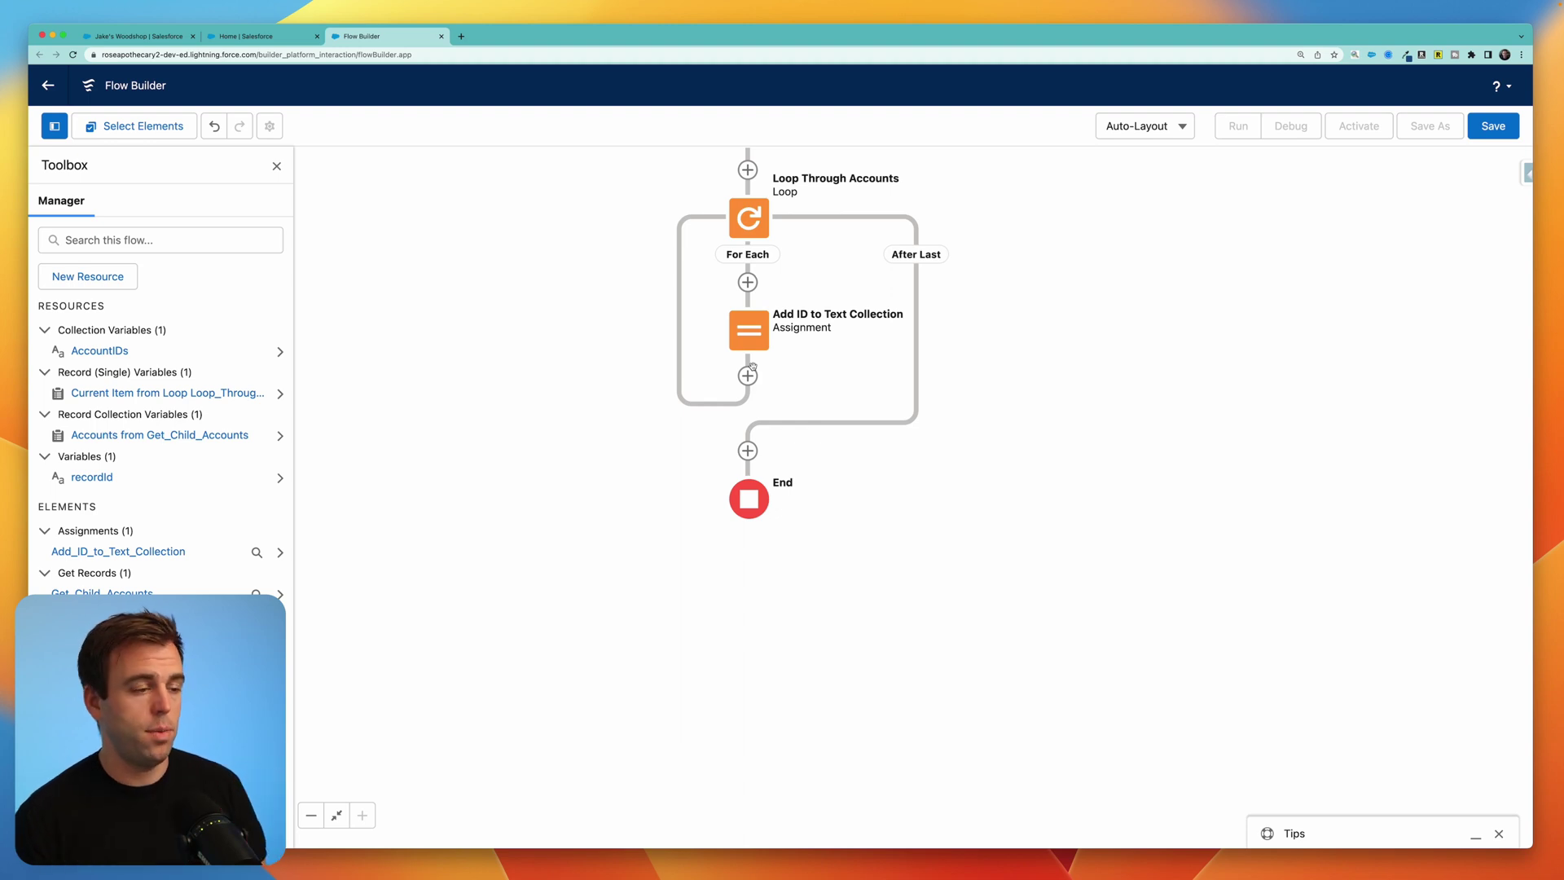
{"action": "scroll", "coordinate": [755, 461], "scroll_direction": "left", "scroll_amount": 1}
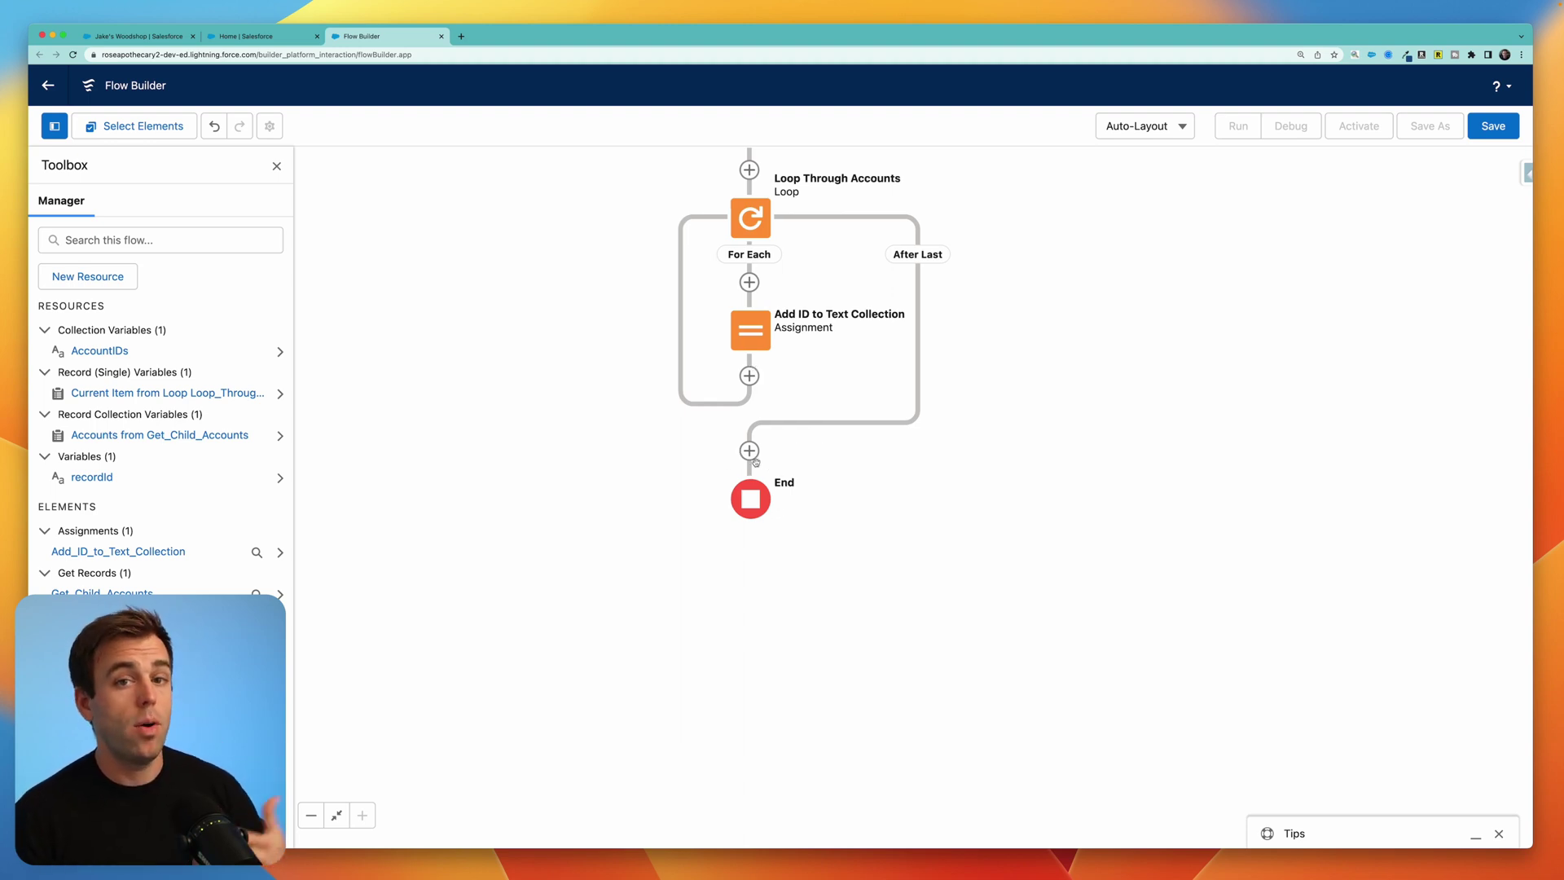
{"action": "left_click", "coordinate": [750, 452]}
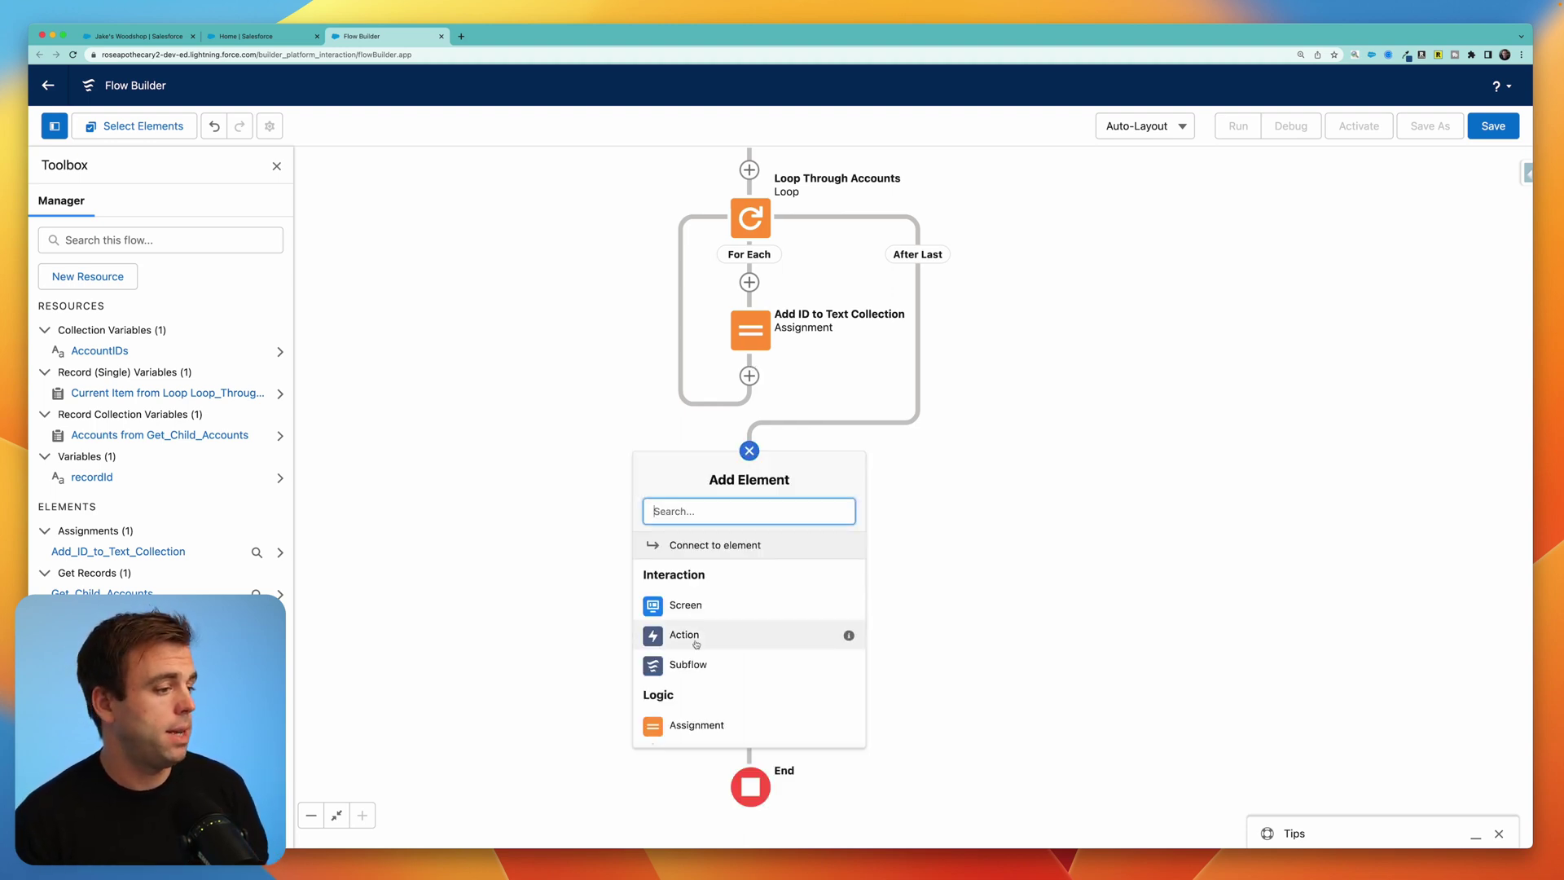
Add a Get Records element labelled Get Contacts that queries the Contact object
{"action": "scroll", "coordinate": [701, 698], "scroll_direction": "down", "scroll_amount": 6}
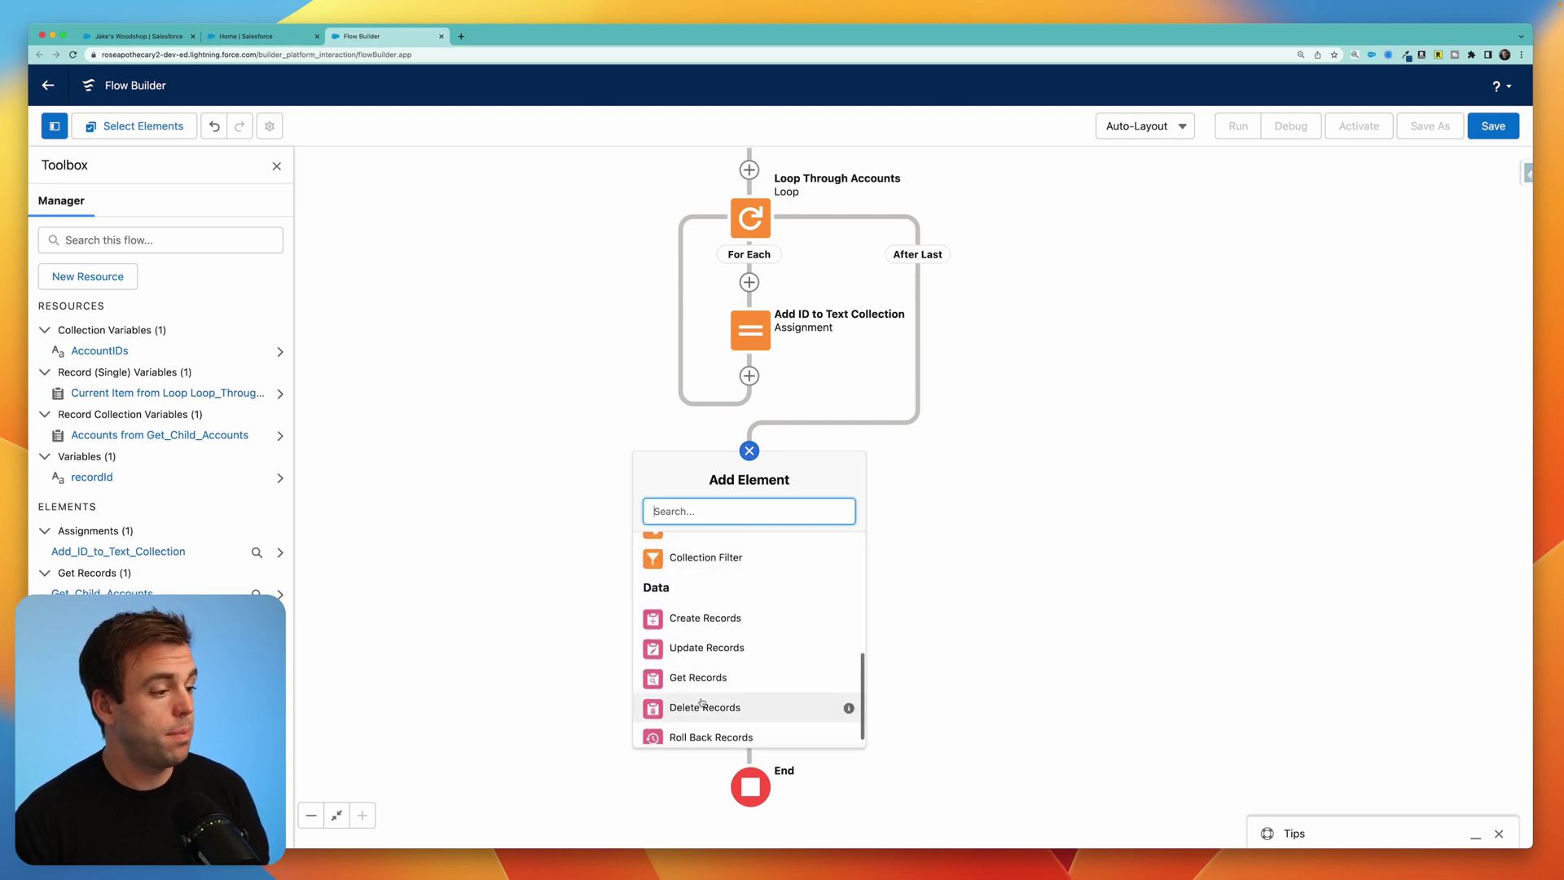
{"action": "left_click", "coordinate": [699, 669]}
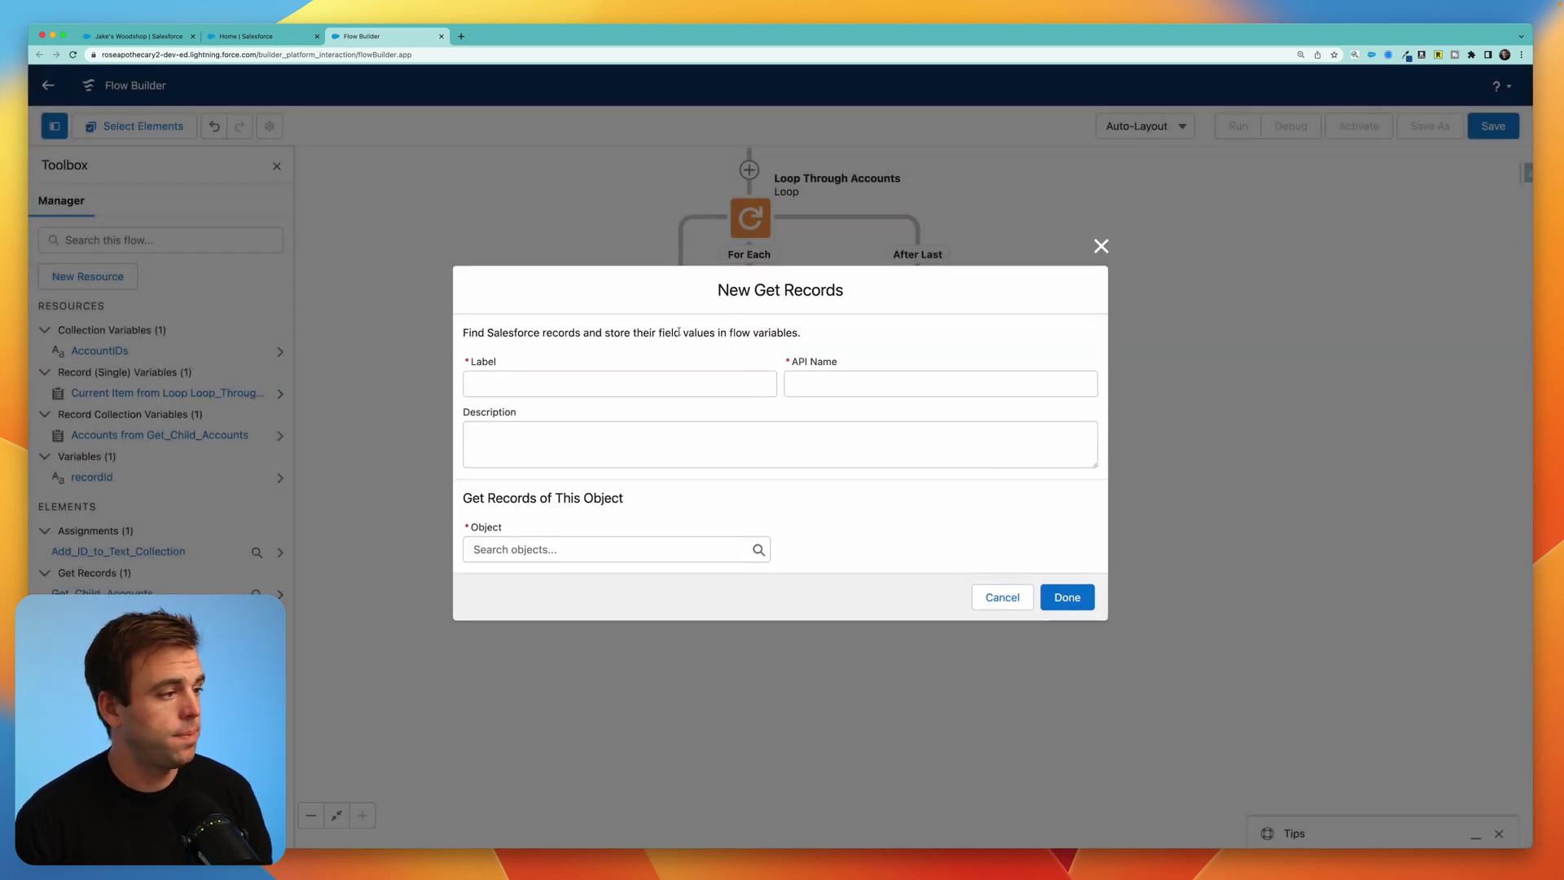
{"action": "type", "text": "Get Contacts"}
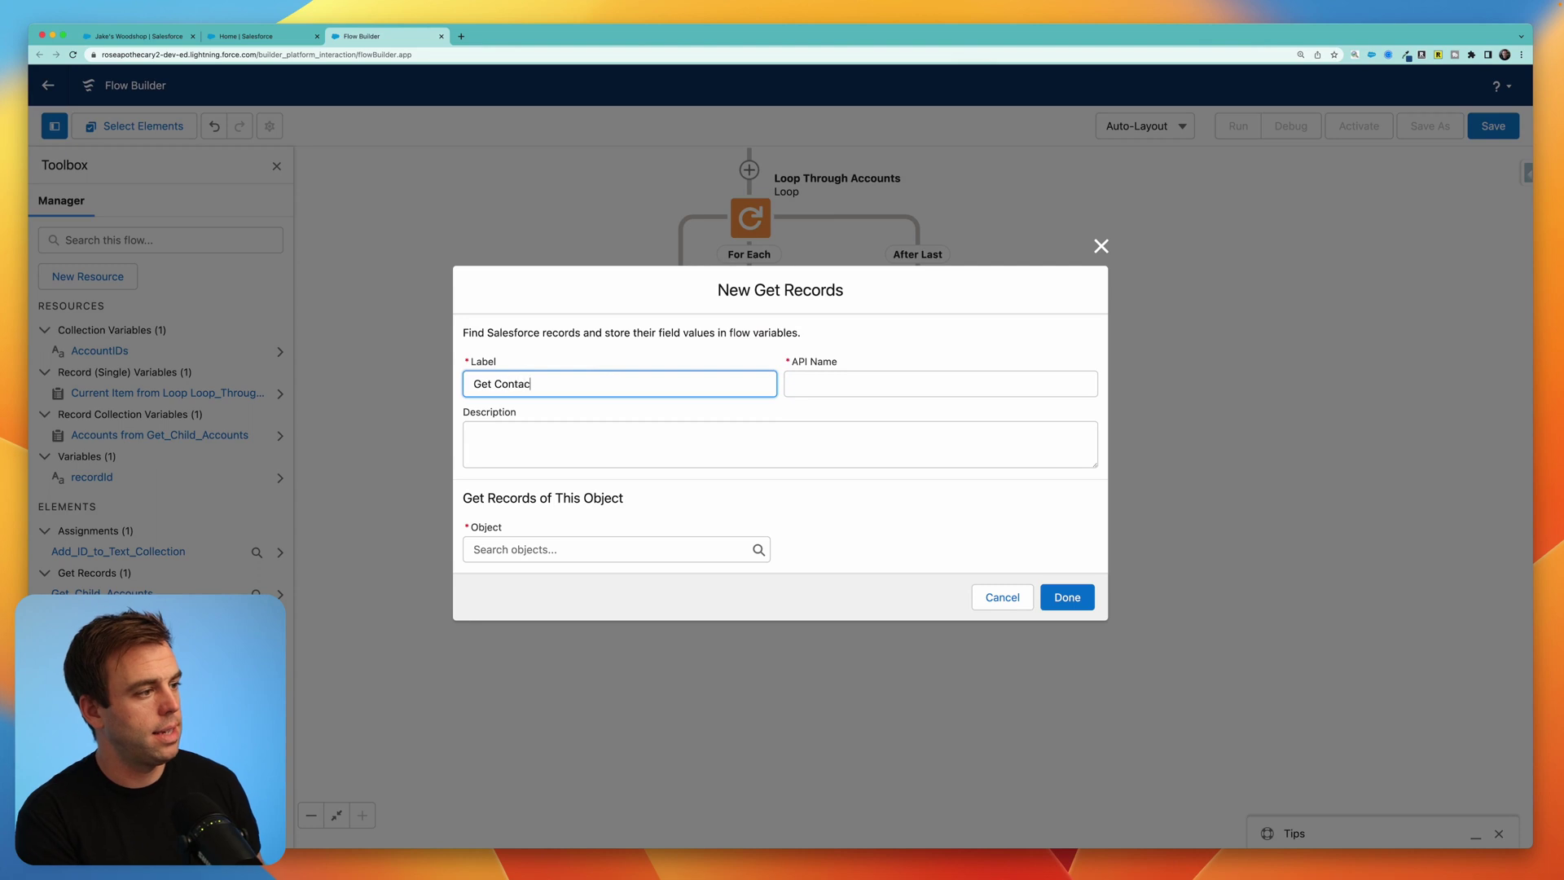
{"action": "key", "text": "Tab"}
{"action": "left_click", "coordinate": [548, 550]}
{"action": "type", "text": "Contact"}
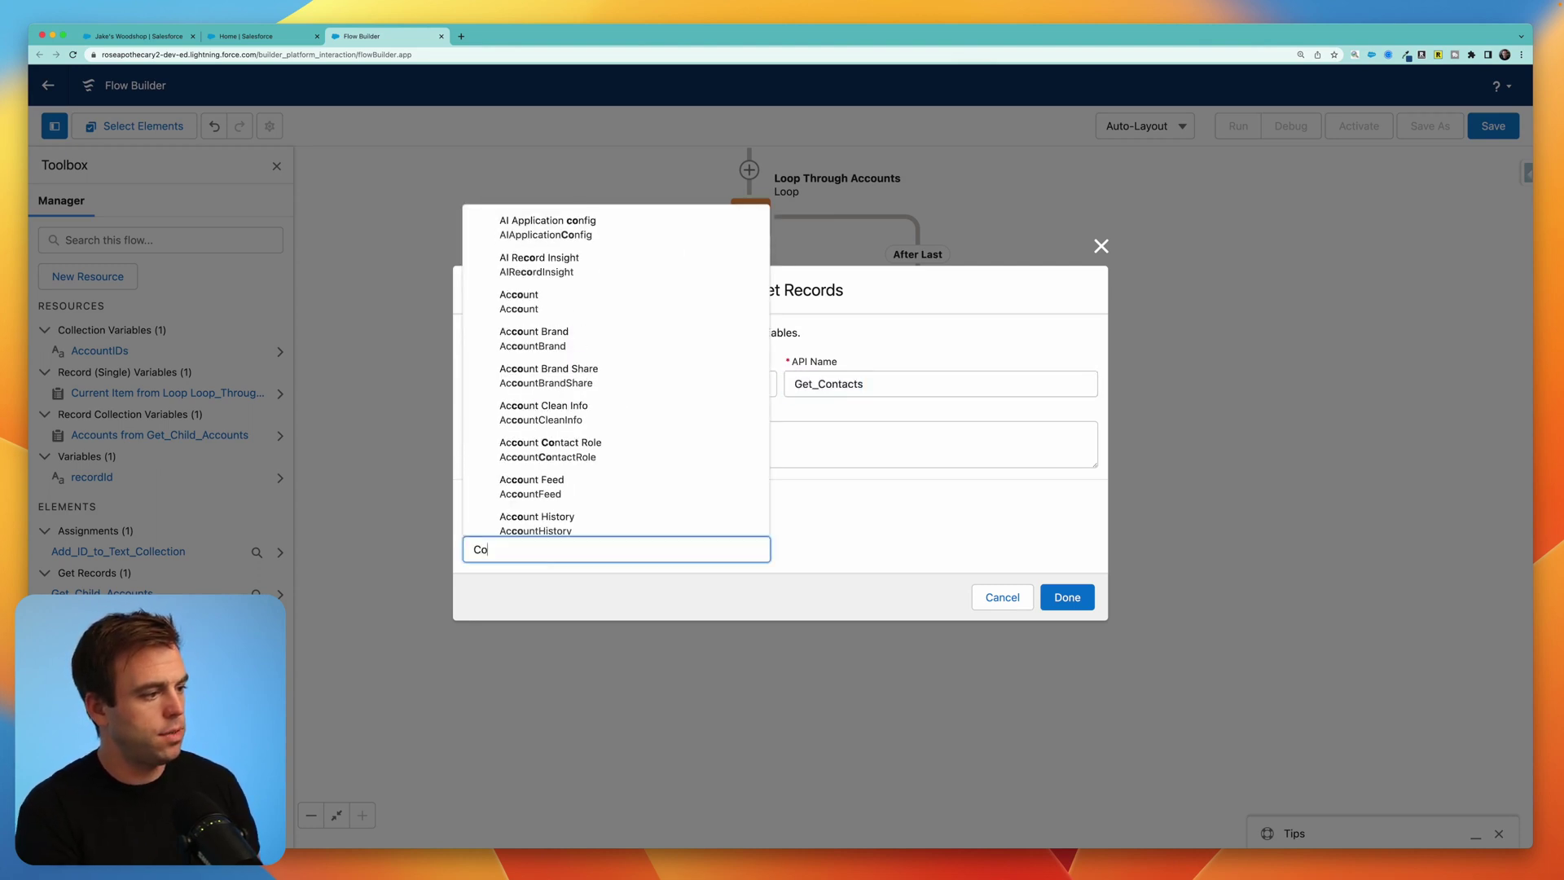
{"action": "left_click", "coordinate": [626, 311]}
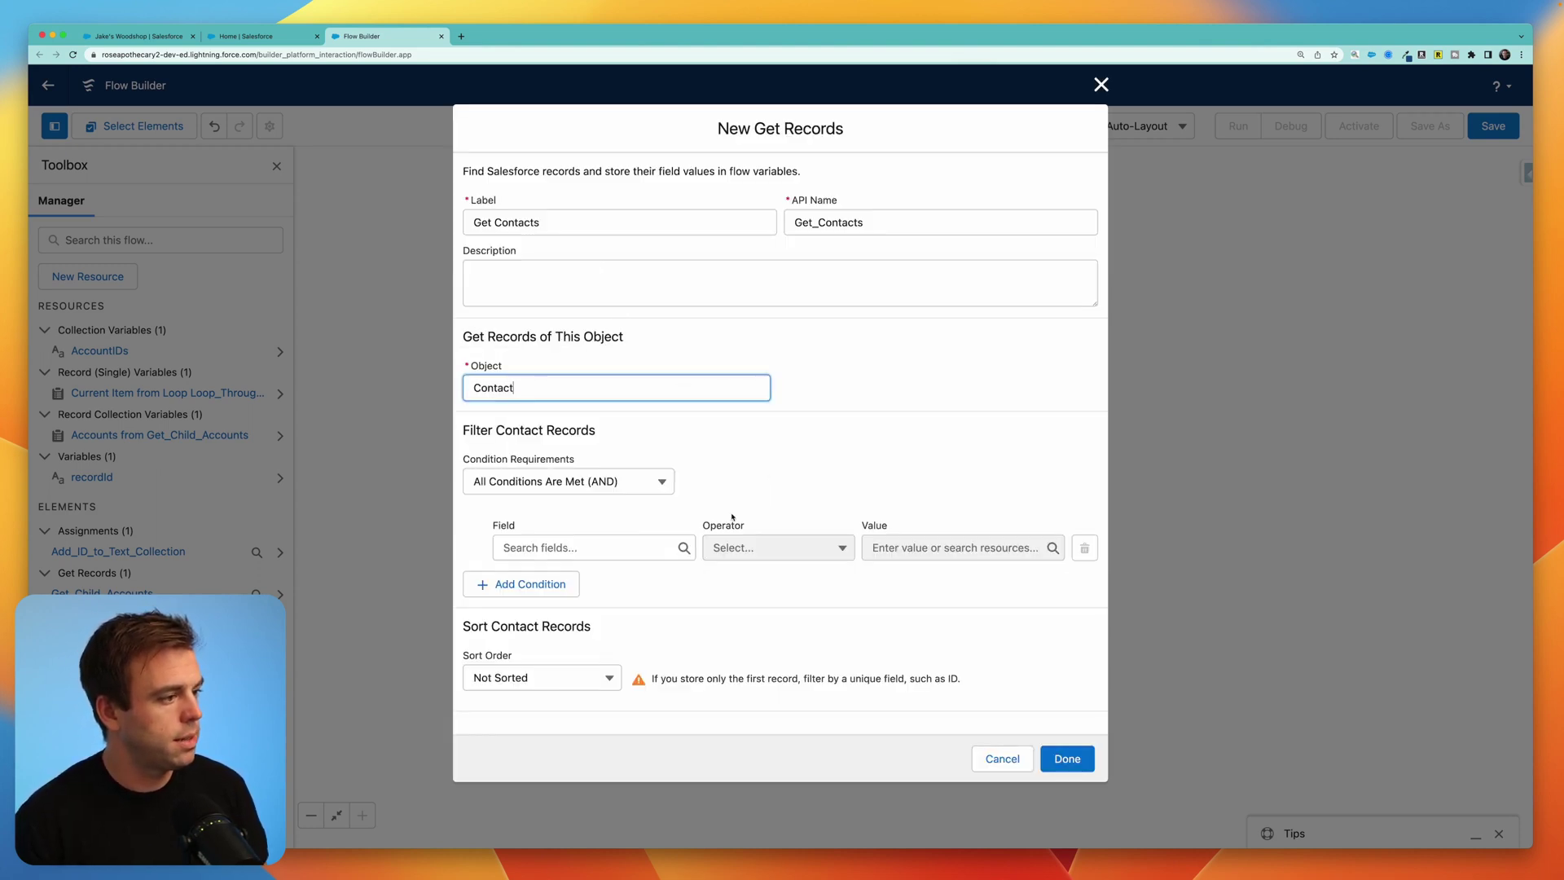
Filter Contacts where AccountId In AccountIDs, store all records, and save the element
{"action": "left_click", "coordinate": [591, 546]}
{"action": "type", "text": "account"}
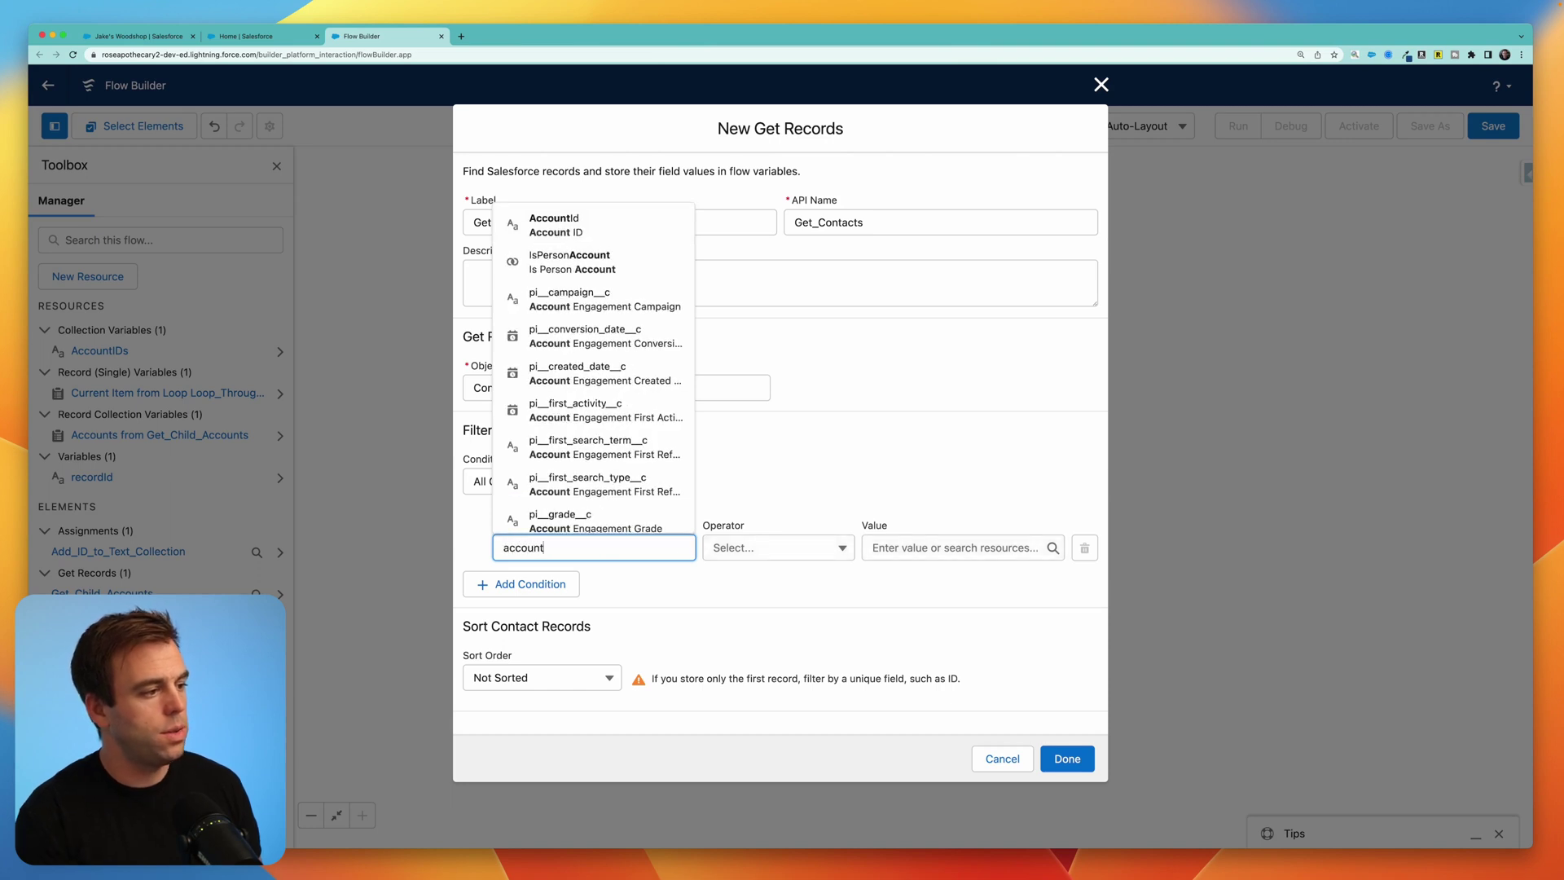
{"action": "left_click", "coordinate": [556, 225]}
{"action": "left_click", "coordinate": [777, 547]}
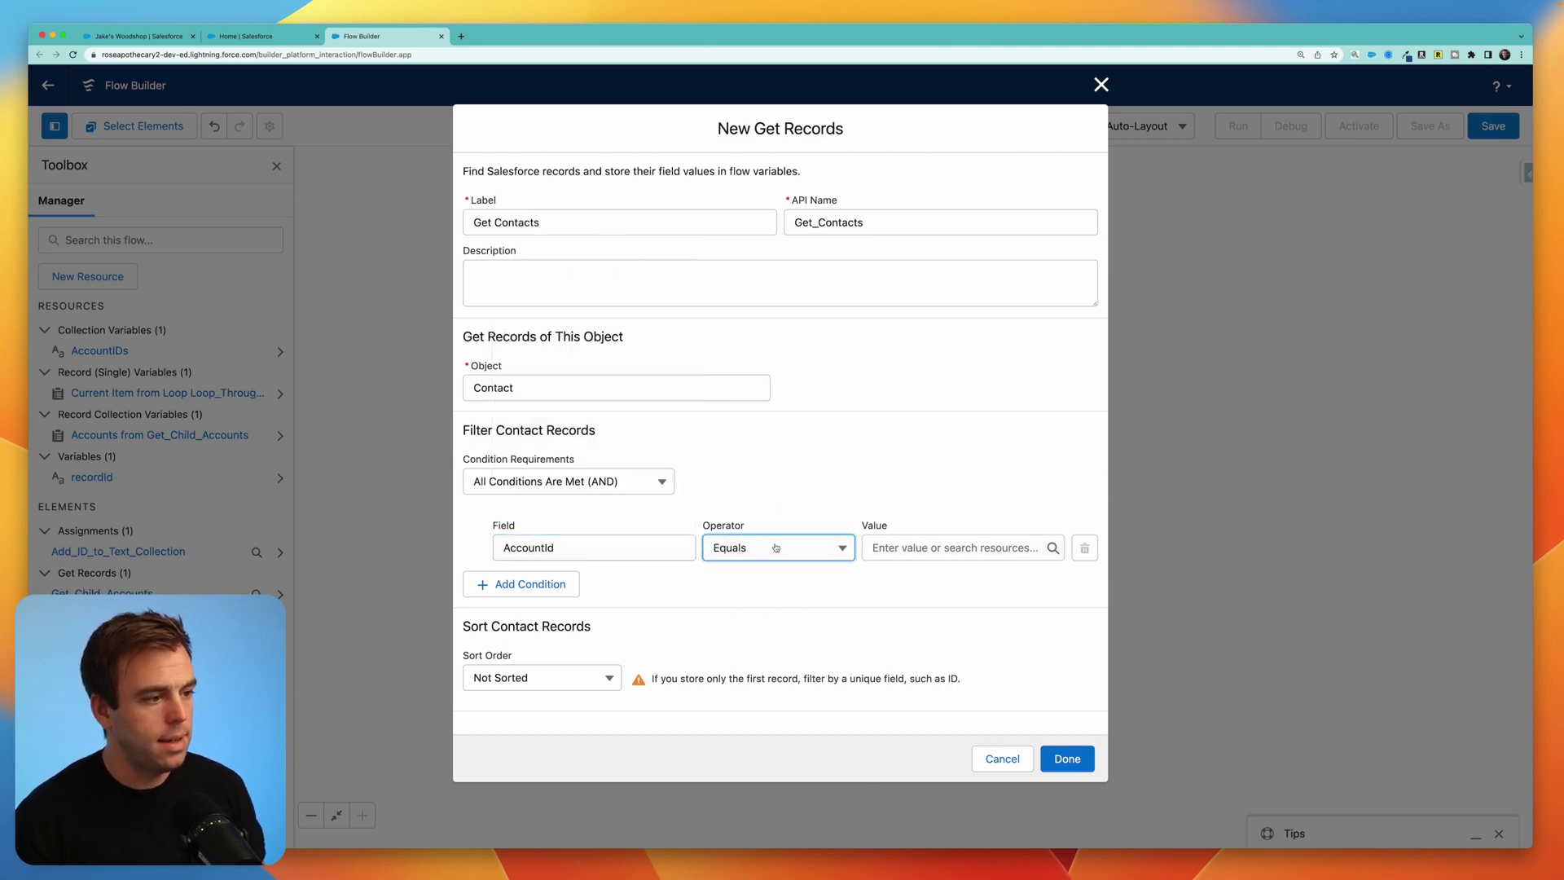
{"action": "left_click", "coordinate": [757, 755]}
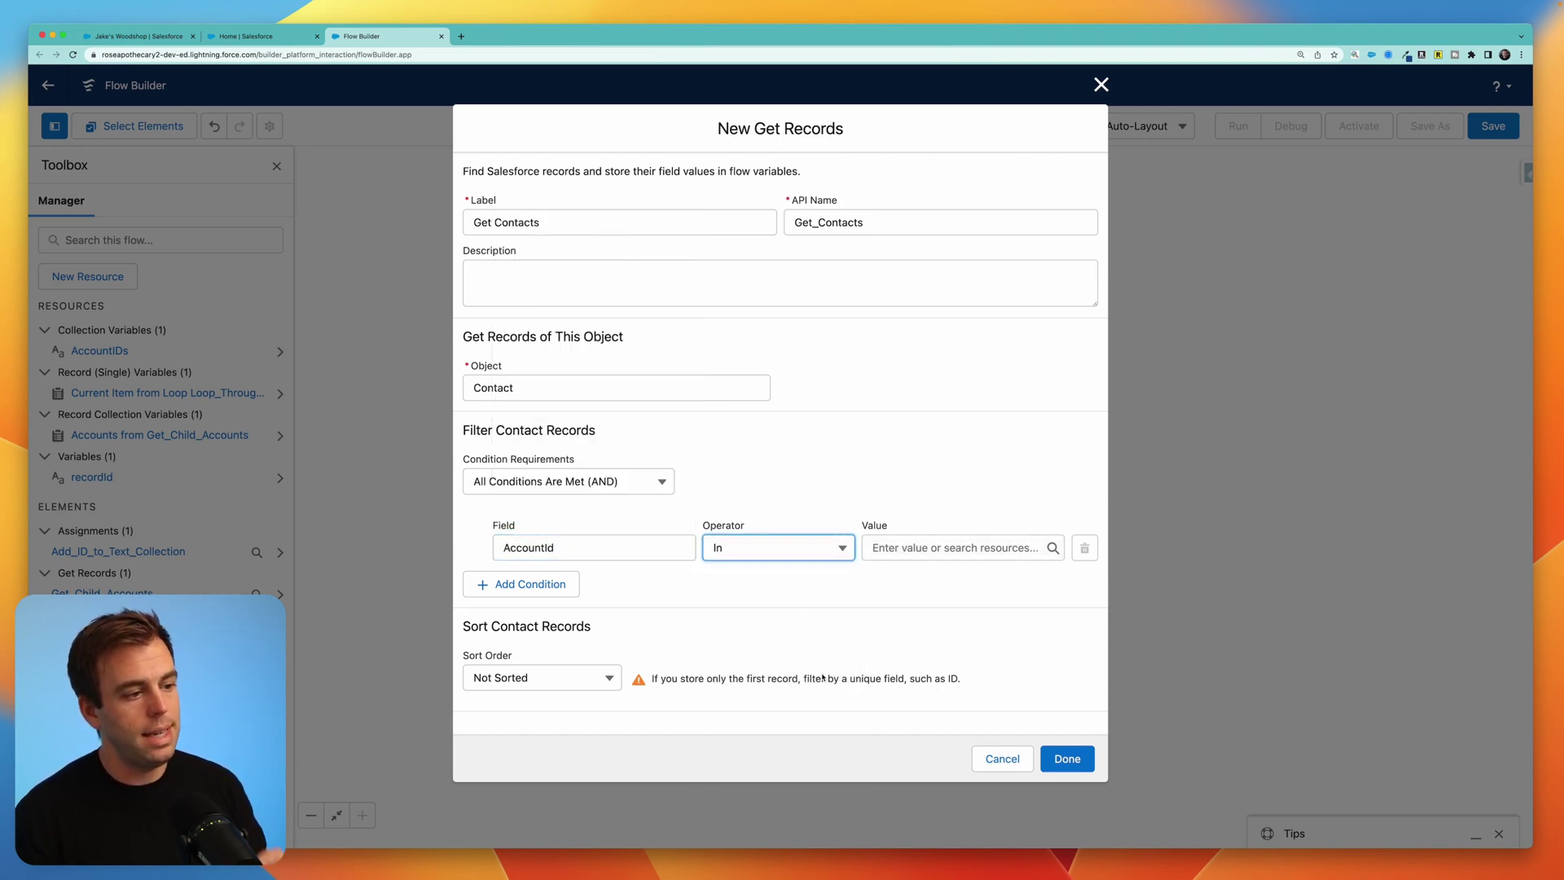
{"action": "left_click", "coordinate": [919, 550]}
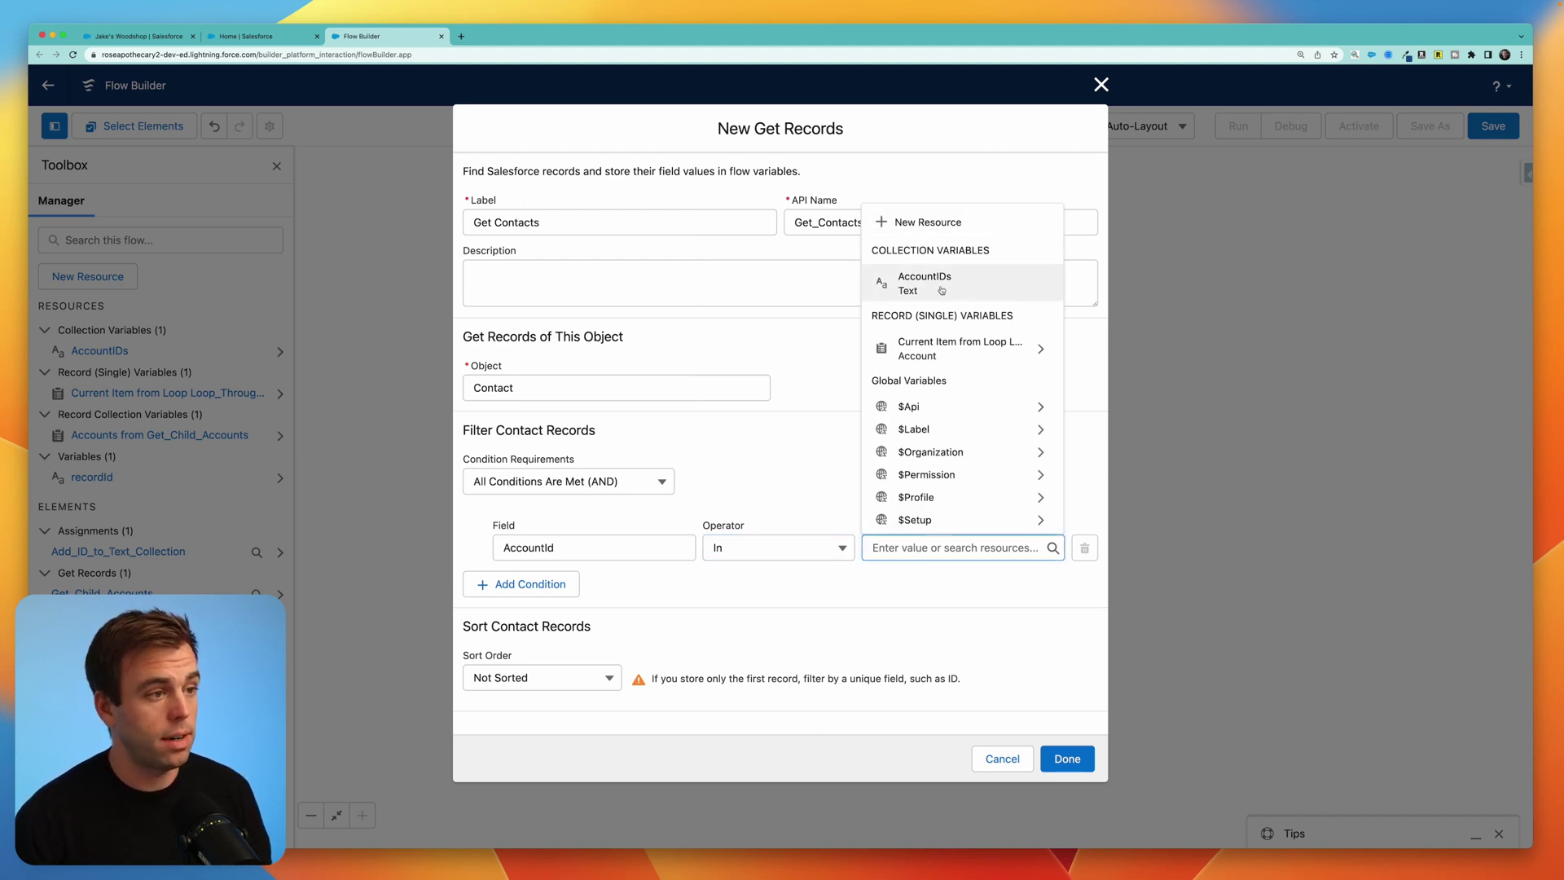
{"action": "left_click", "coordinate": [945, 291]}
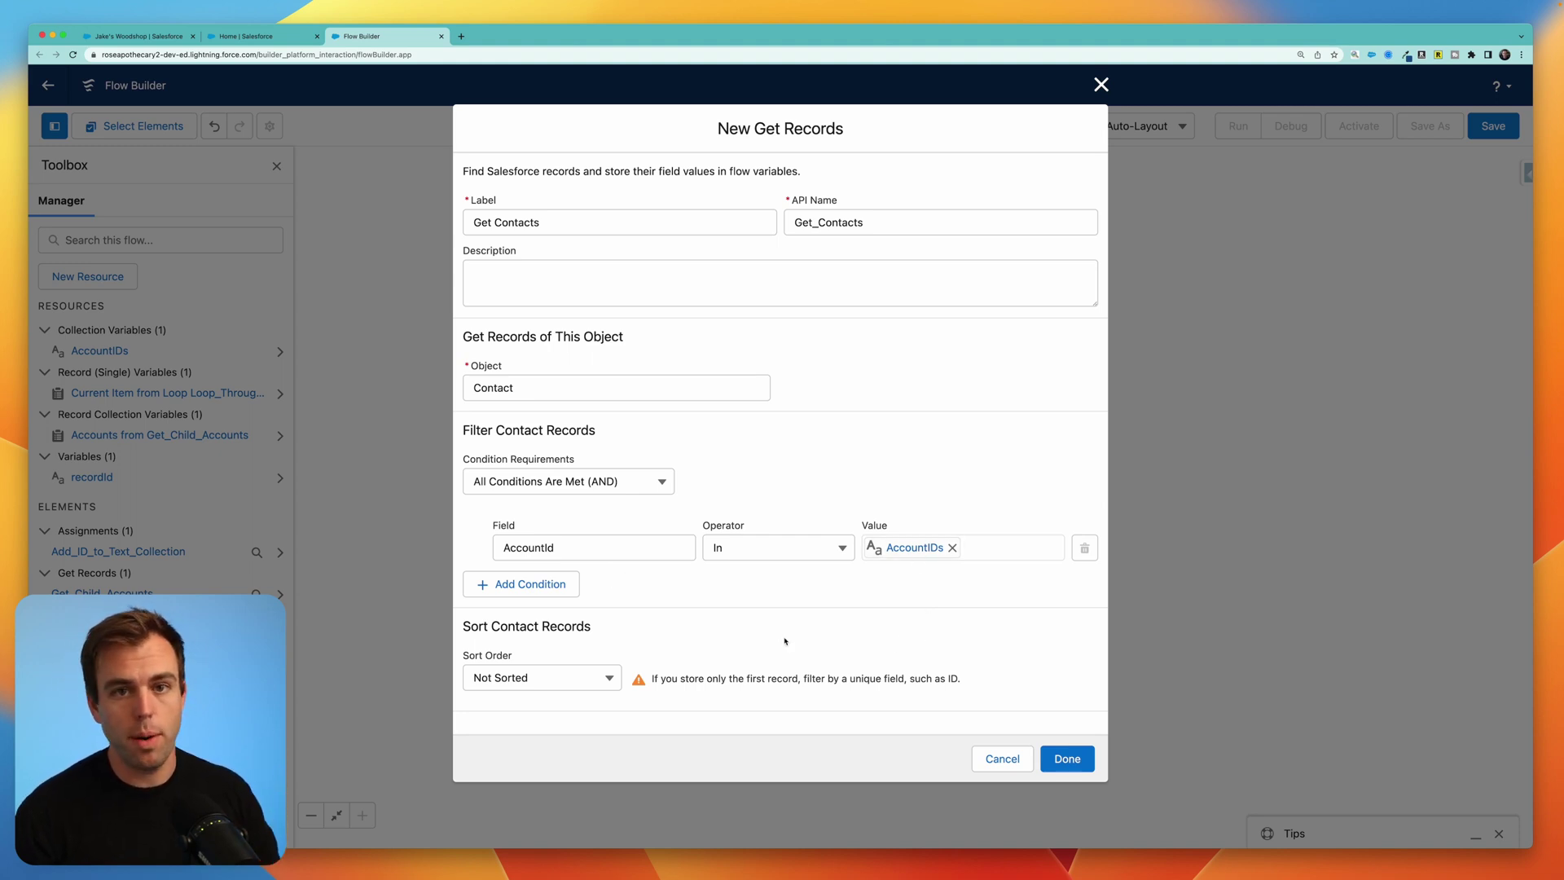
{"action": "scroll", "coordinate": [785, 641], "scroll_direction": "down", "scroll_amount": 3}
{"action": "left_click", "coordinate": [474, 642]}
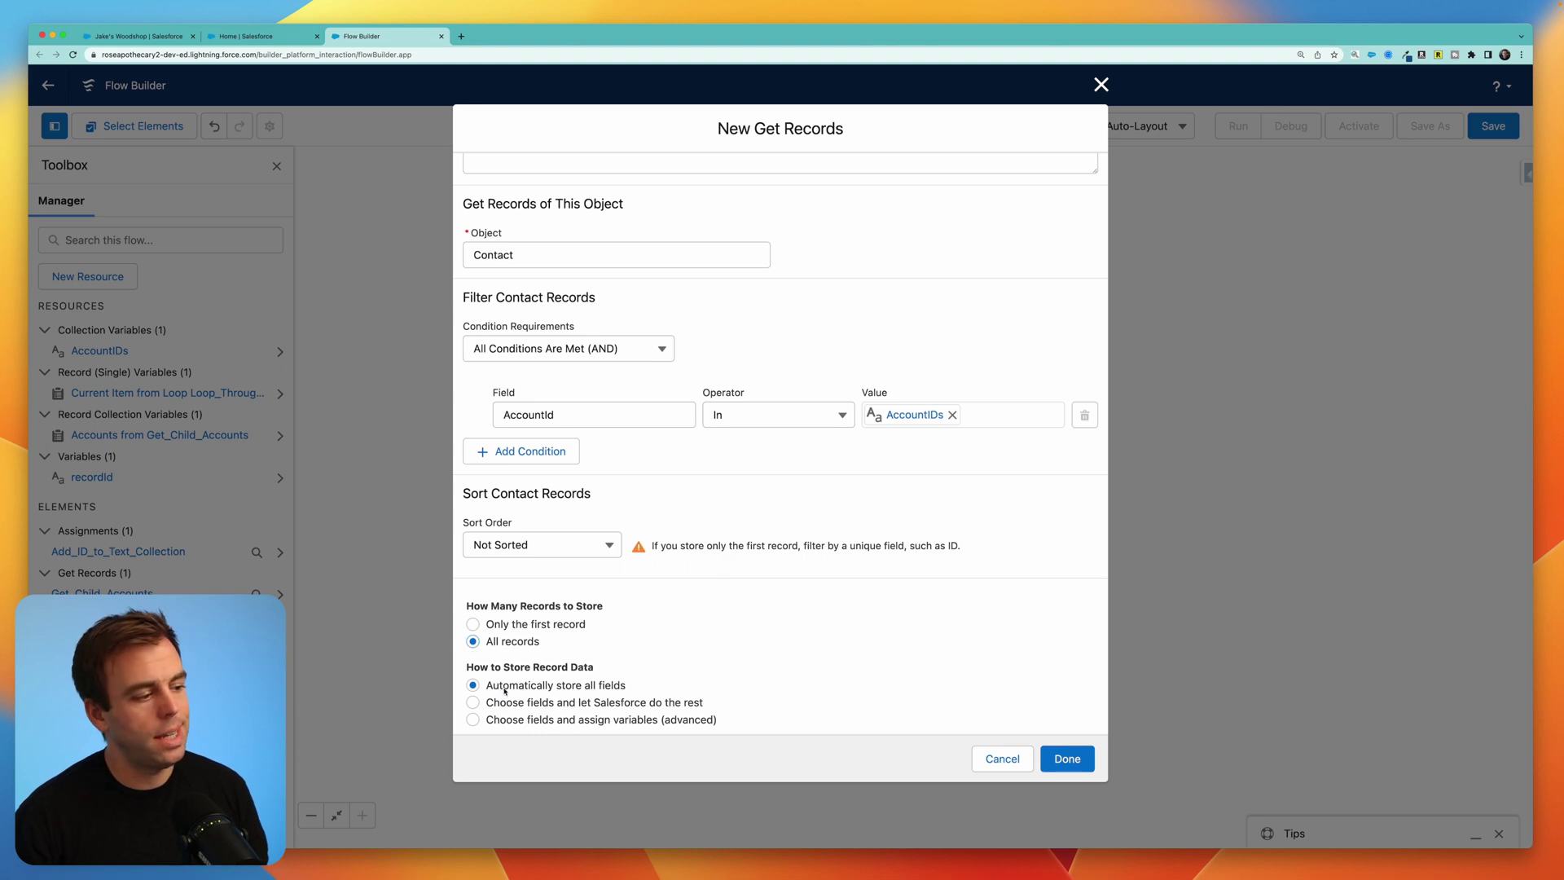
{"action": "left_click_drag", "start_coordinate": [498, 685], "coordinate": [638, 698]}
{"action": "left_click", "coordinate": [645, 686]}
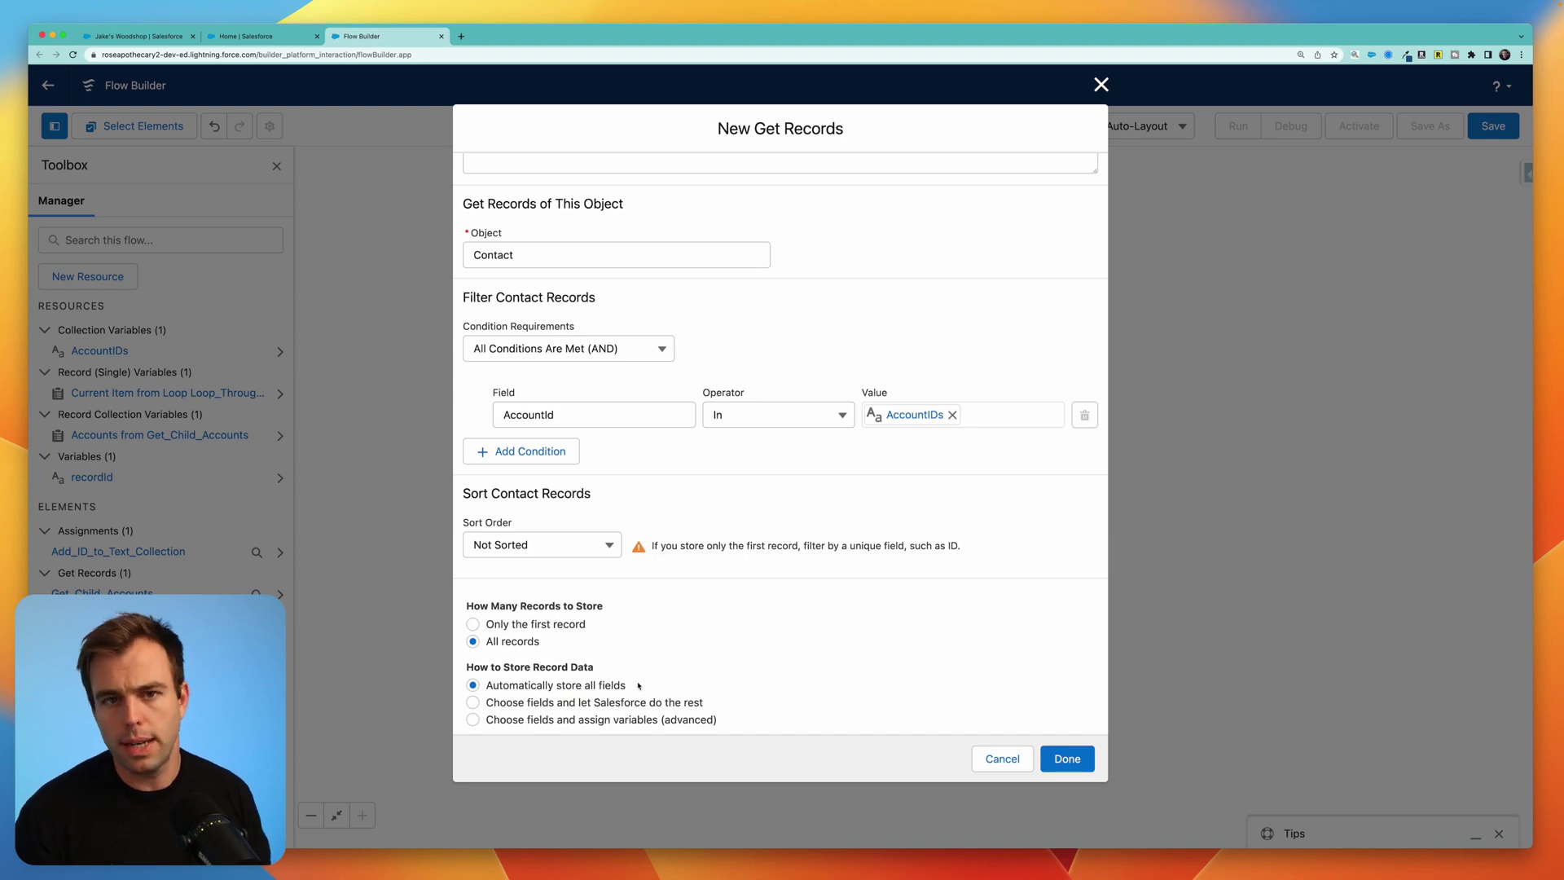
{"action": "left_click", "coordinate": [1067, 759]}
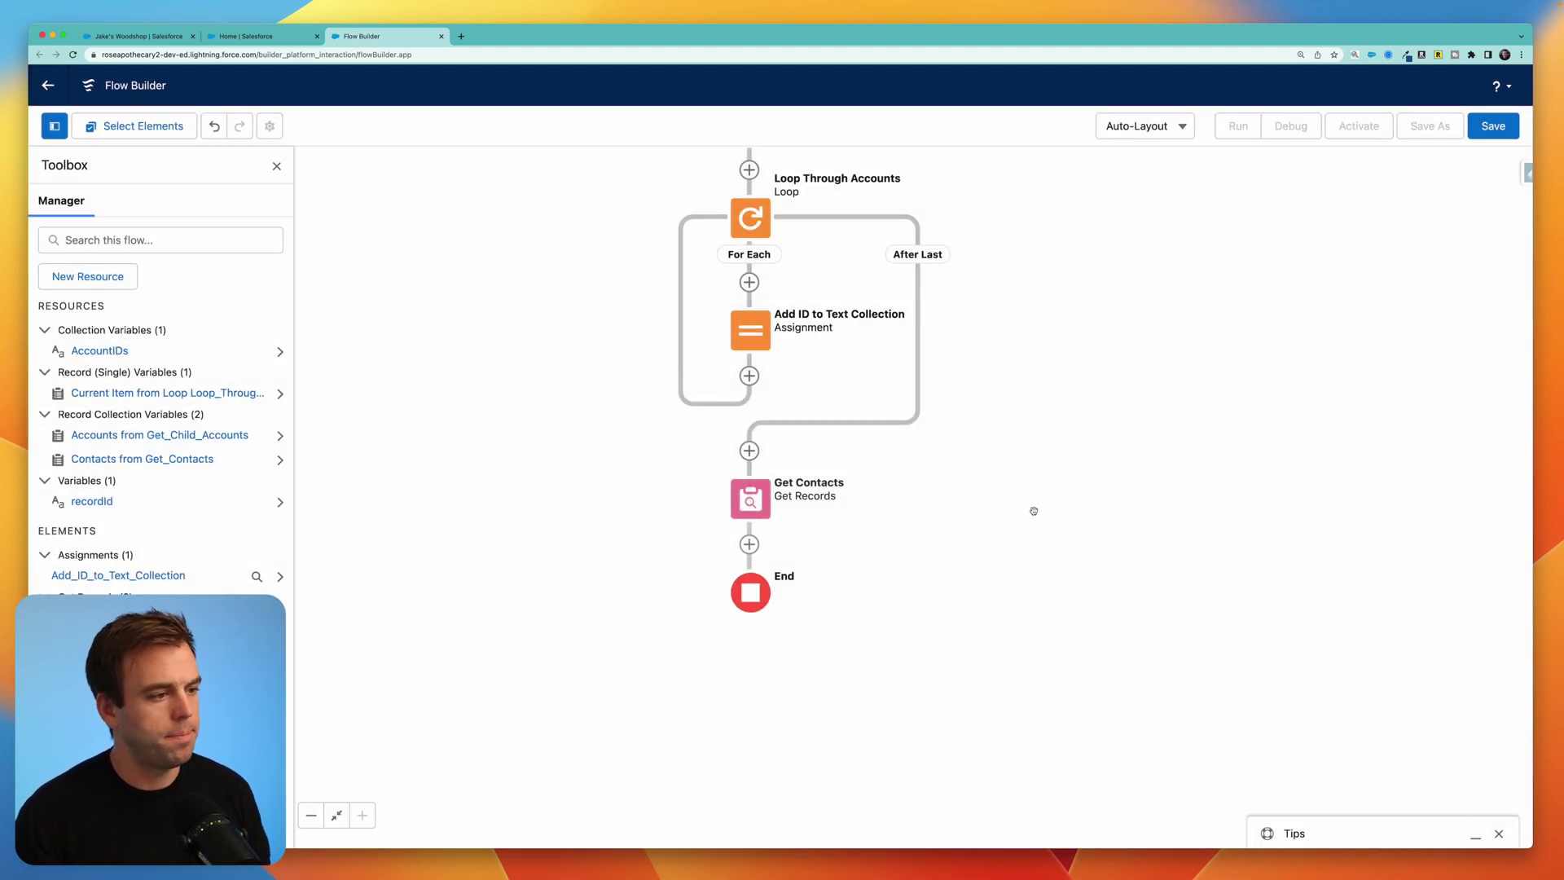
Add a Child Account Contacts screen after Get Contacts and place a Data Table on it
{"action": "left_click", "coordinate": [749, 544]}
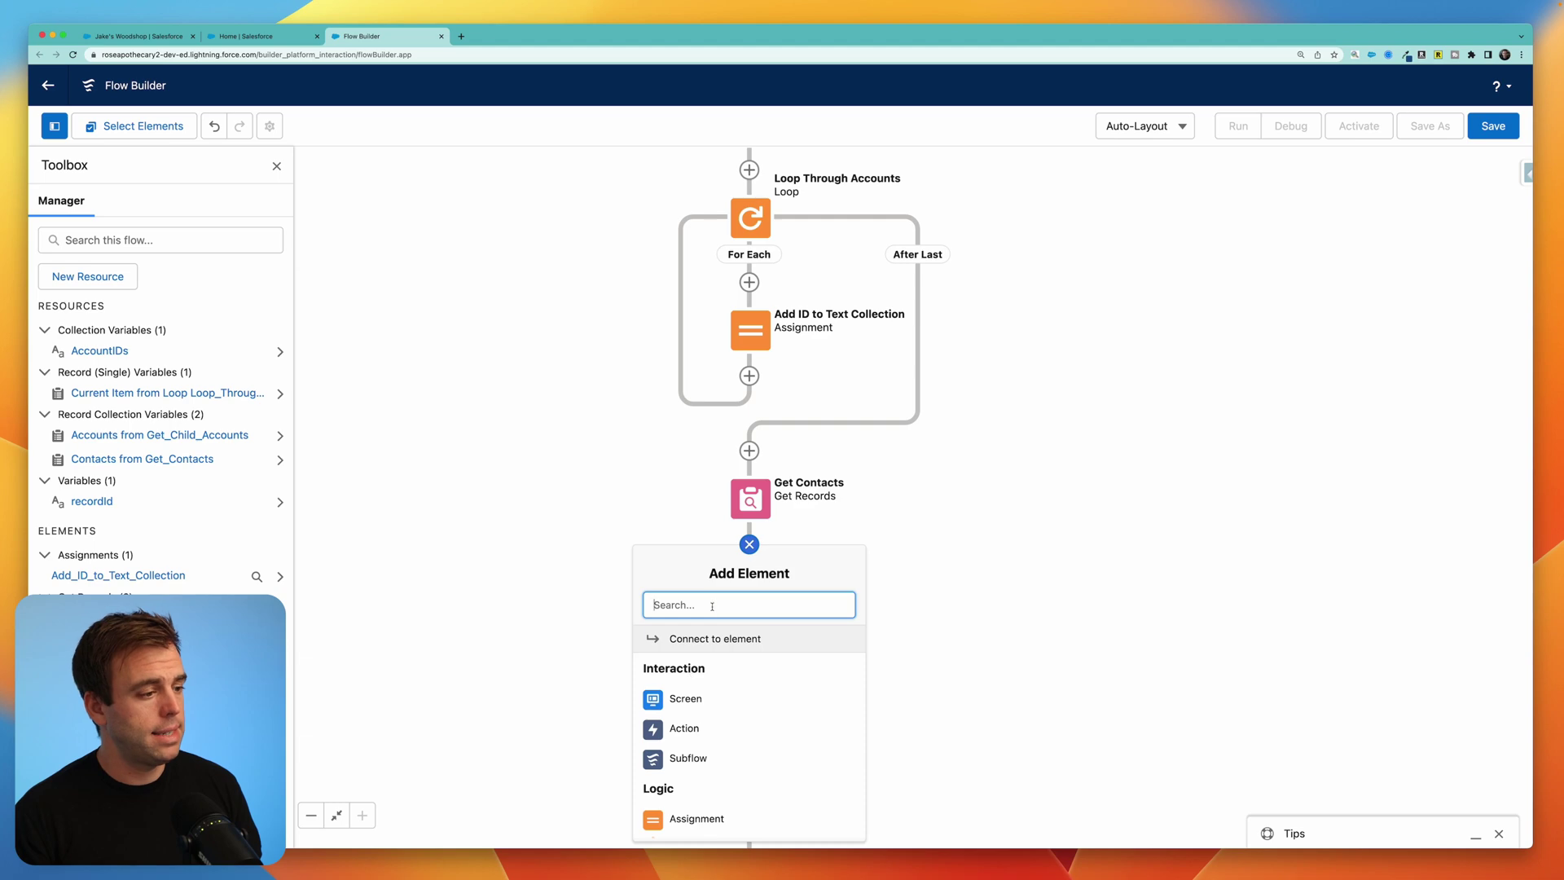
{"action": "left_click", "coordinate": [686, 694]}
{"action": "type", "text": "Child Account Contact"}
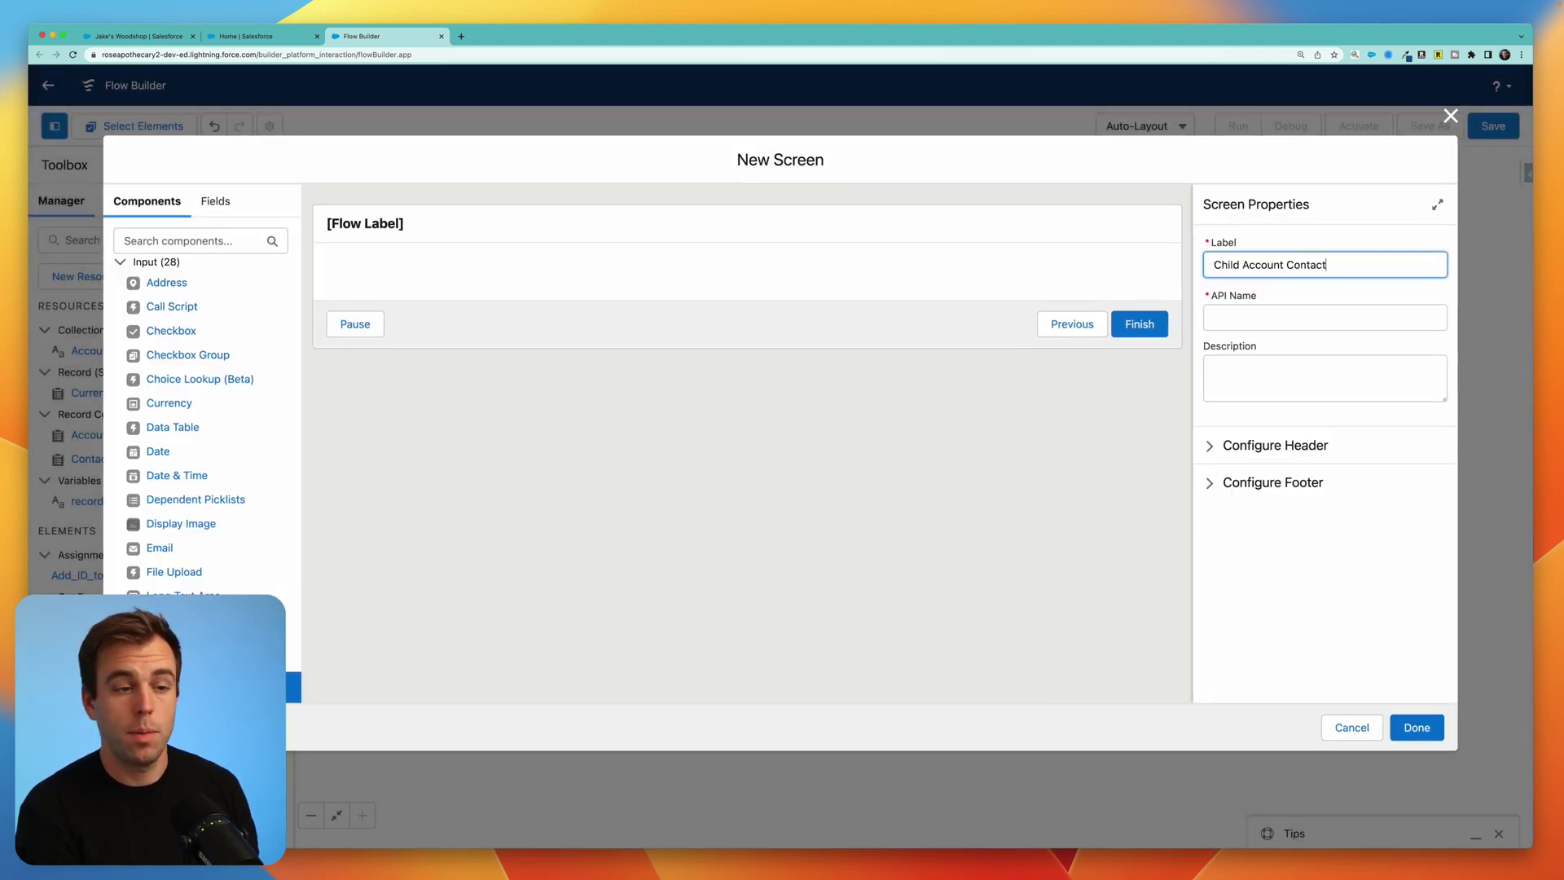
{"action": "type", "text": "s"}
{"action": "key", "text": "Tab"}
{"action": "key", "text": "Tab"}
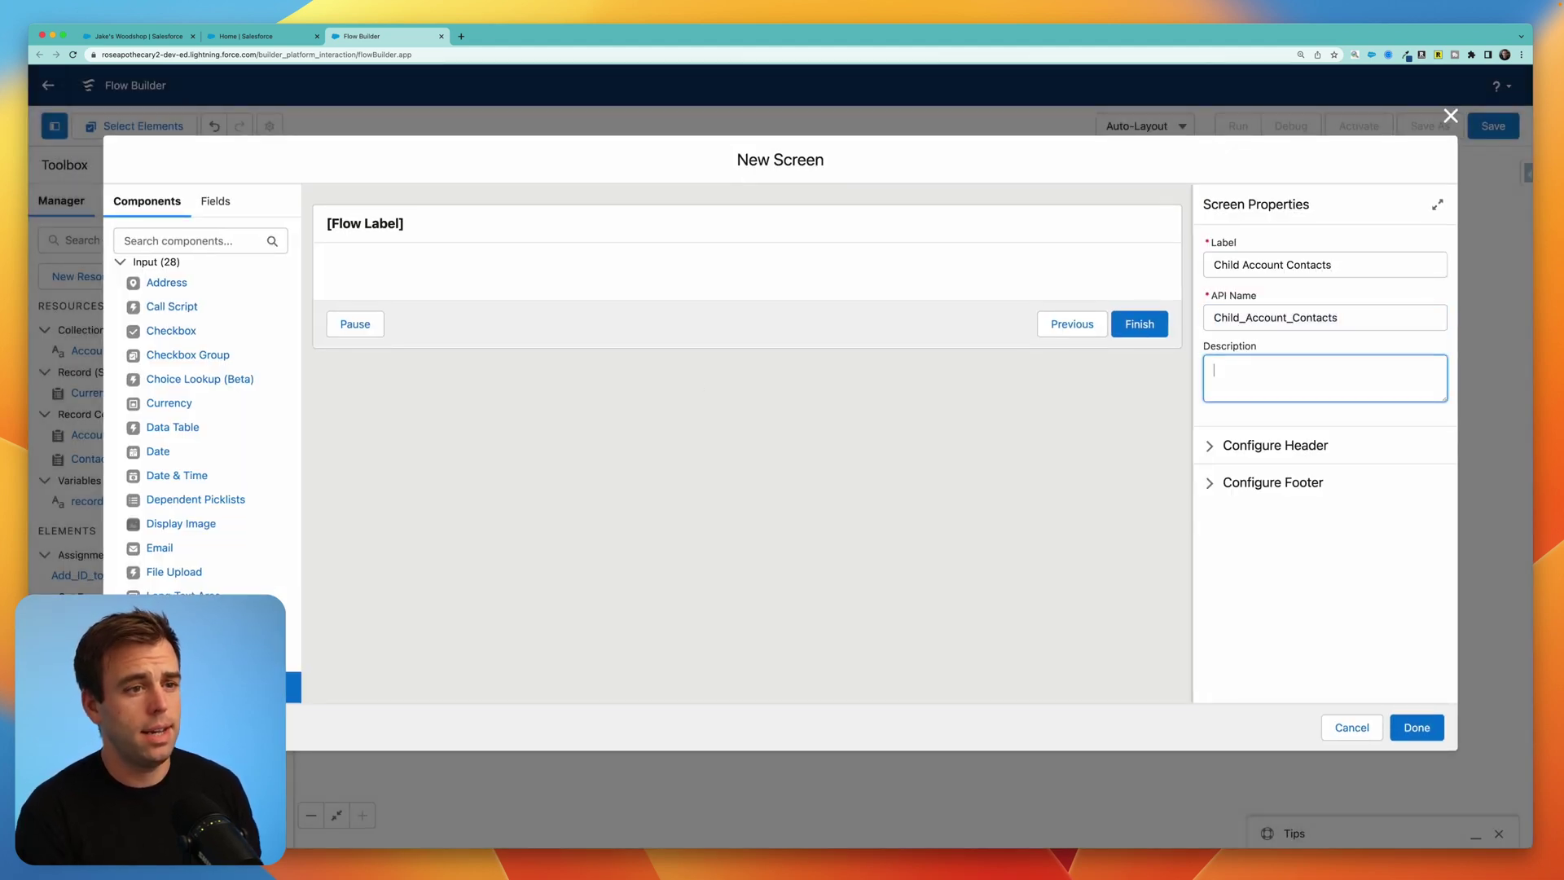
{"action": "left_click", "coordinate": [210, 241]}
{"action": "type", "text": "tab"}
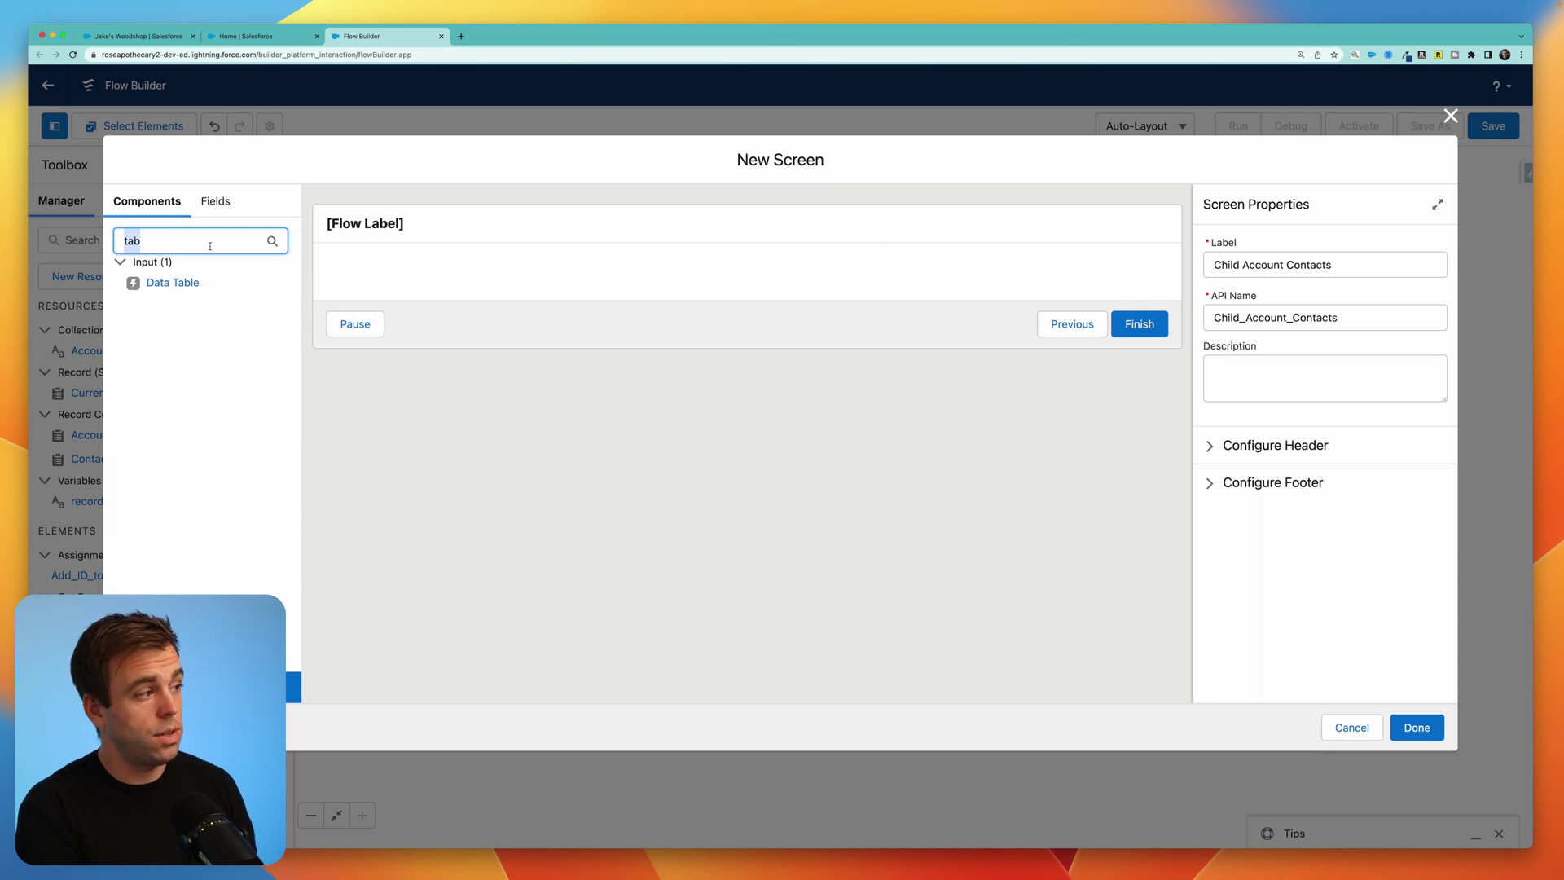
{"action": "type", "text": "le"}
{"action": "left_click_drag", "start_coordinate": [173, 283], "coordinate": [521, 293]}
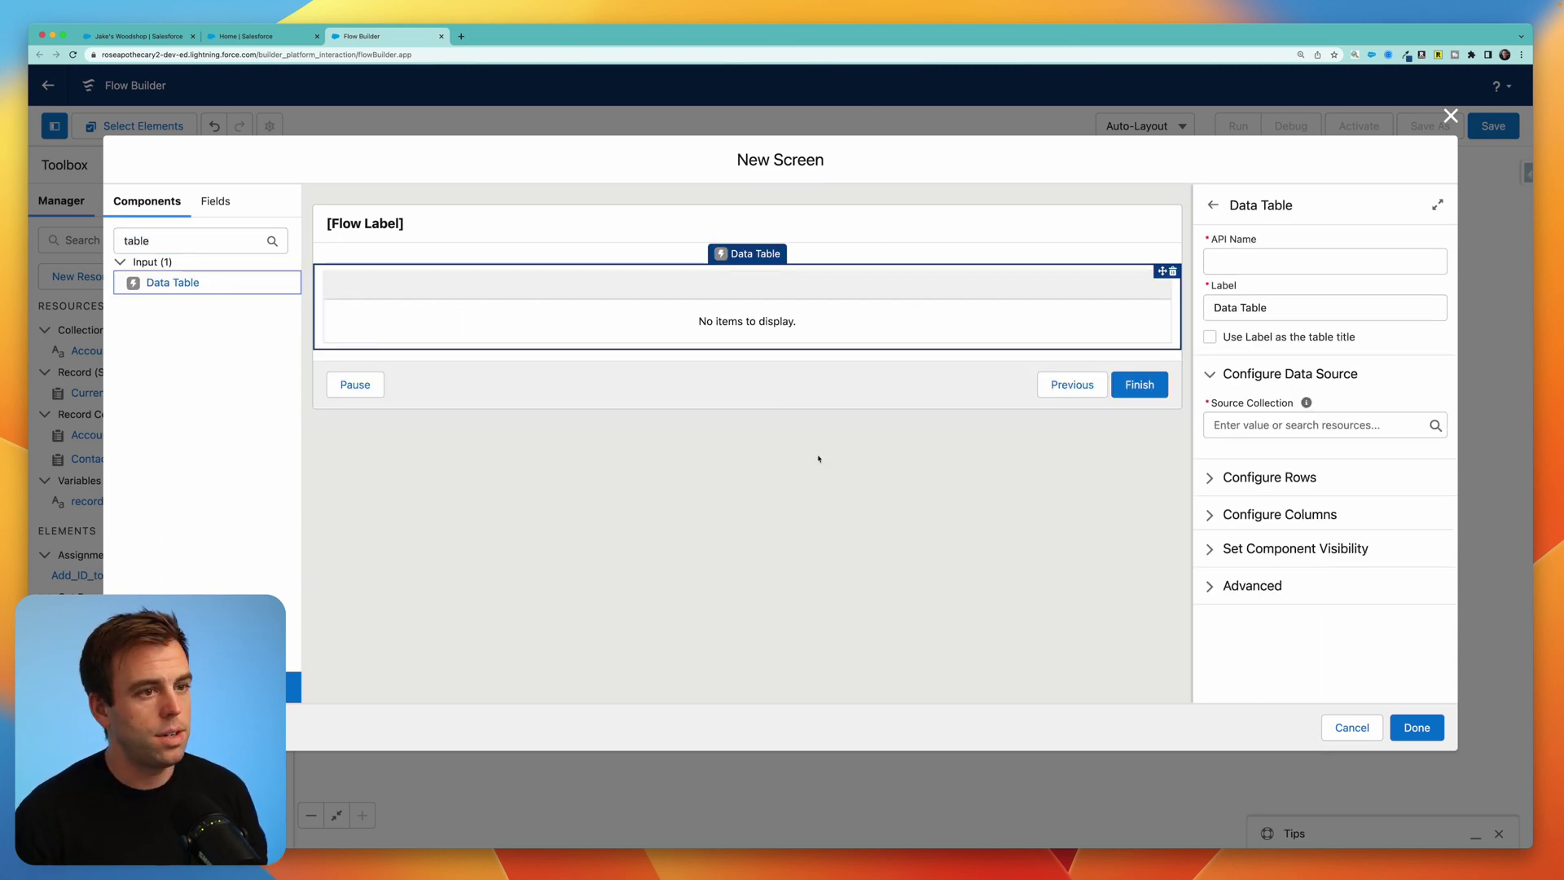
Give the data table API name ContactsTable and label Contacts
{"action": "left_click", "coordinate": [1258, 262]}
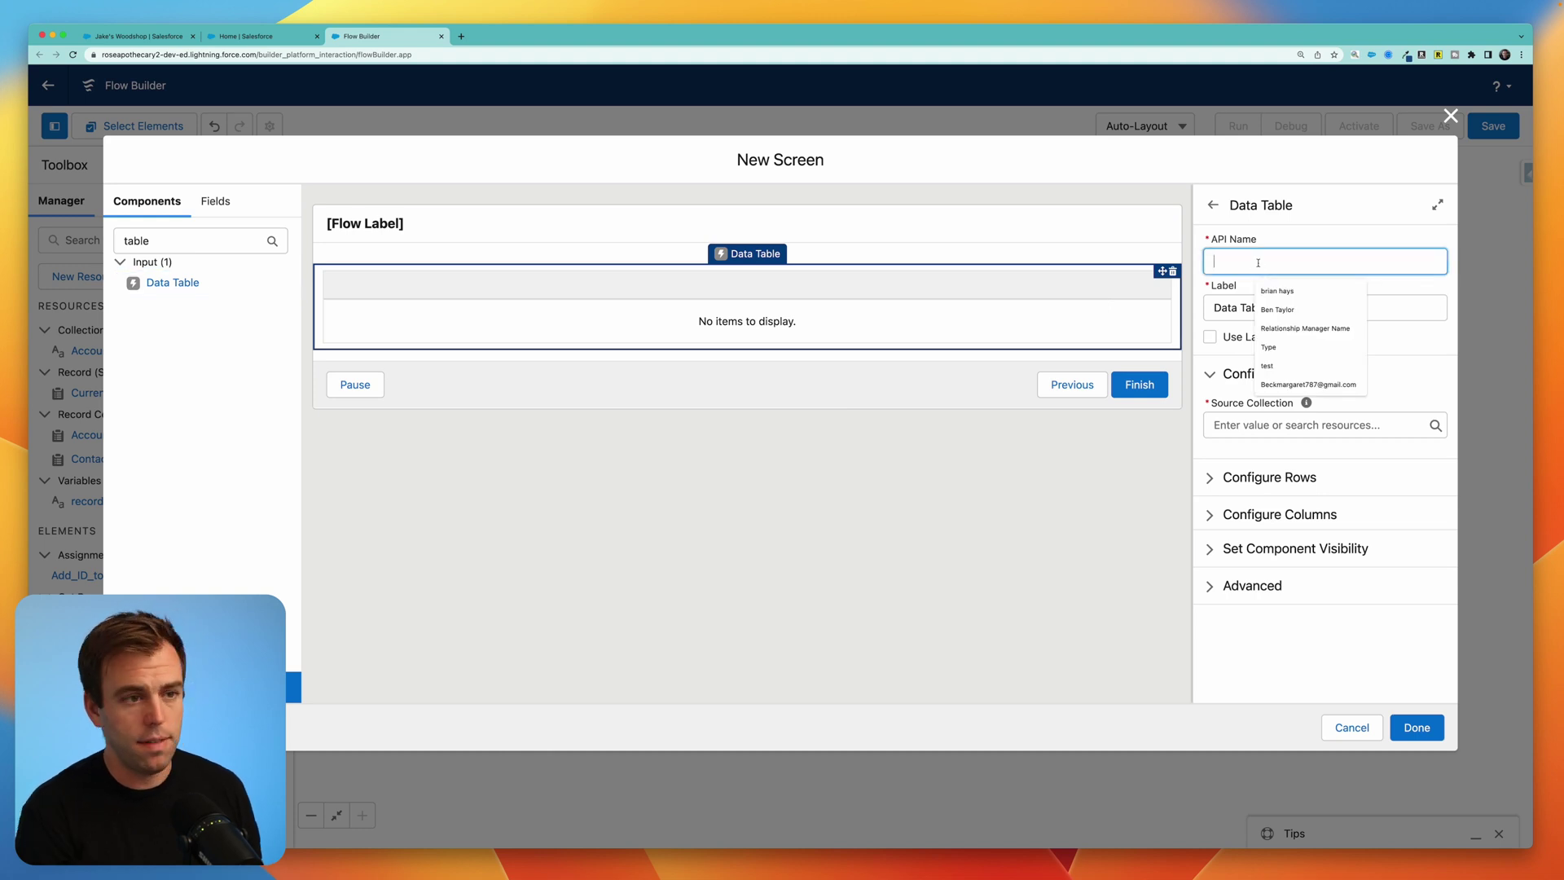
{"action": "type", "text": "ContactsTable"}
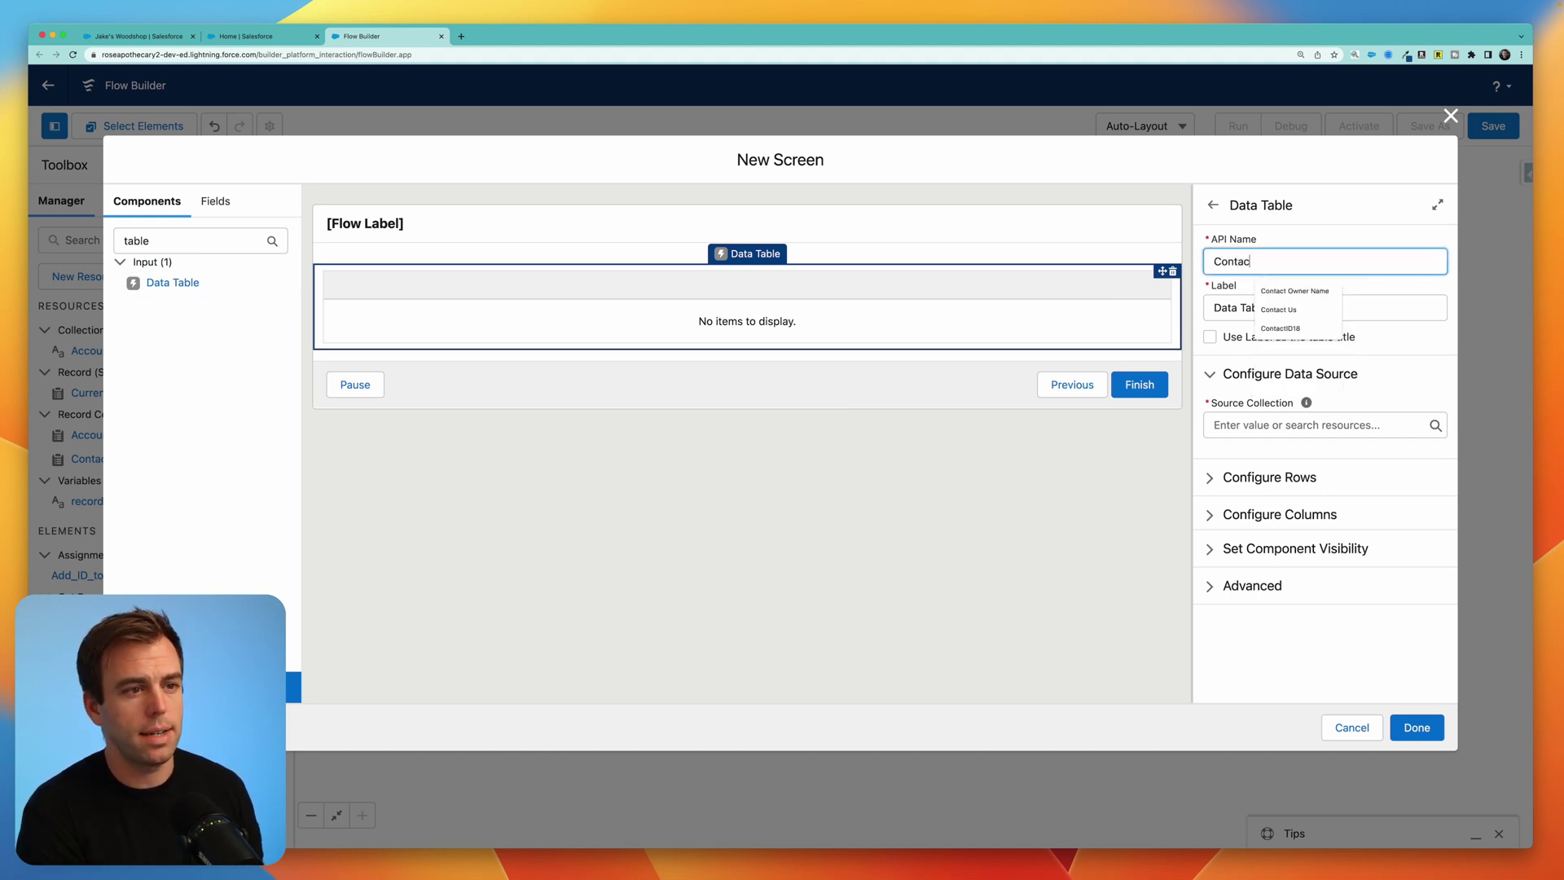
{"action": "left_click", "coordinate": [1292, 308]}
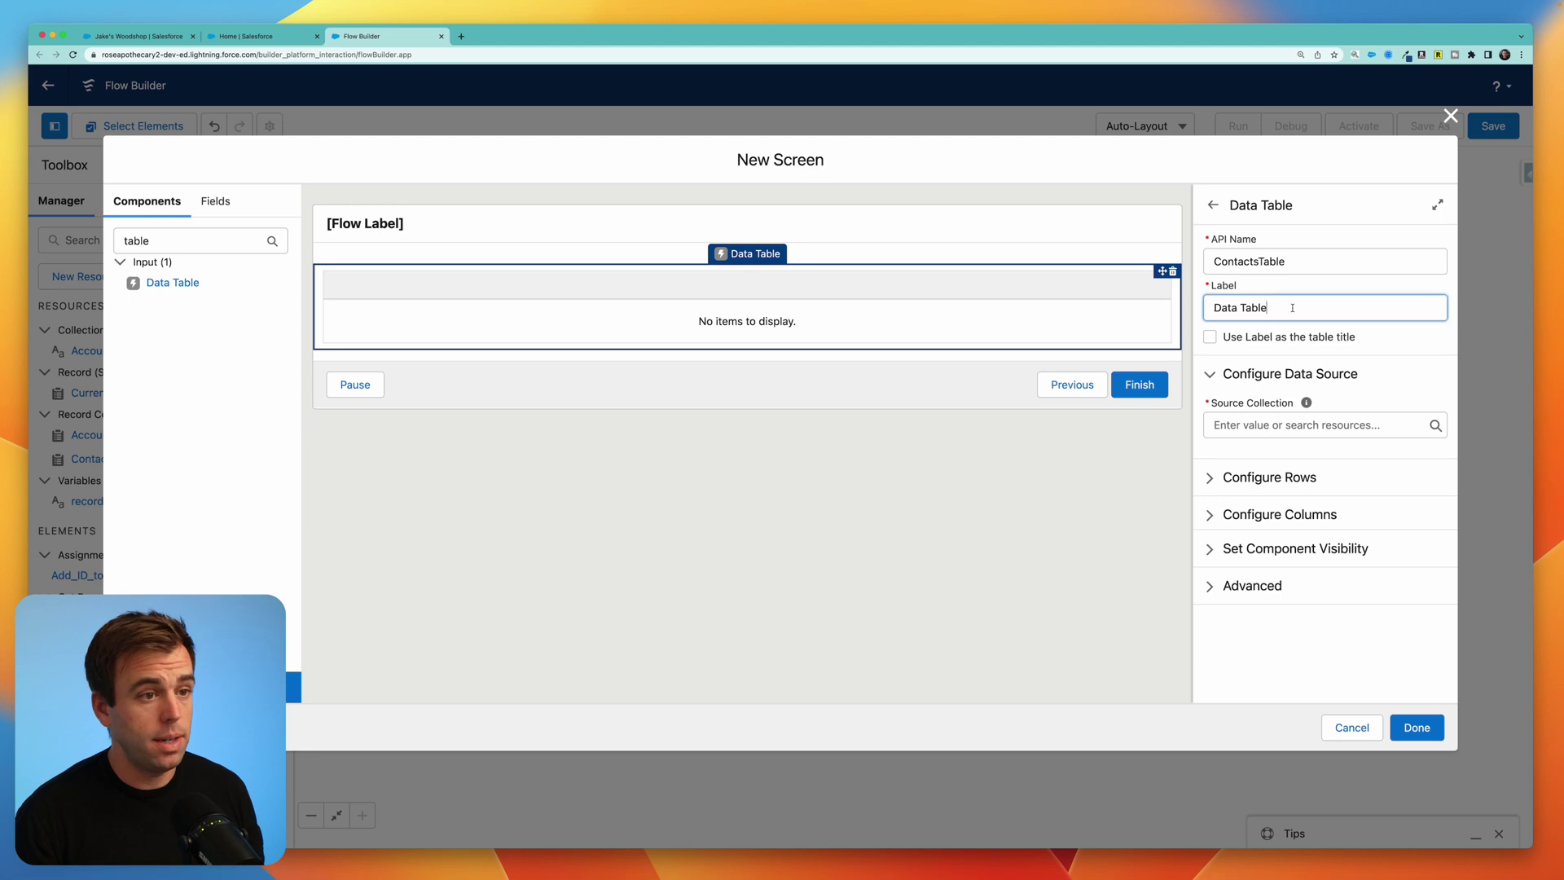
{"action": "key", "text": "super+a"}
{"action": "type", "text": "Chontact"}
{"action": "key", "text": "BackSpace"}
{"action": "key", "text": "BackSpace"}
{"action": "key", "text": "BackSpace"}
{"action": "key", "text": "BackSpace"}
{"action": "key", "text": "BackSpace"}
{"action": "key", "text": "BackSpace"}
{"action": "key", "text": "BackSpace"}
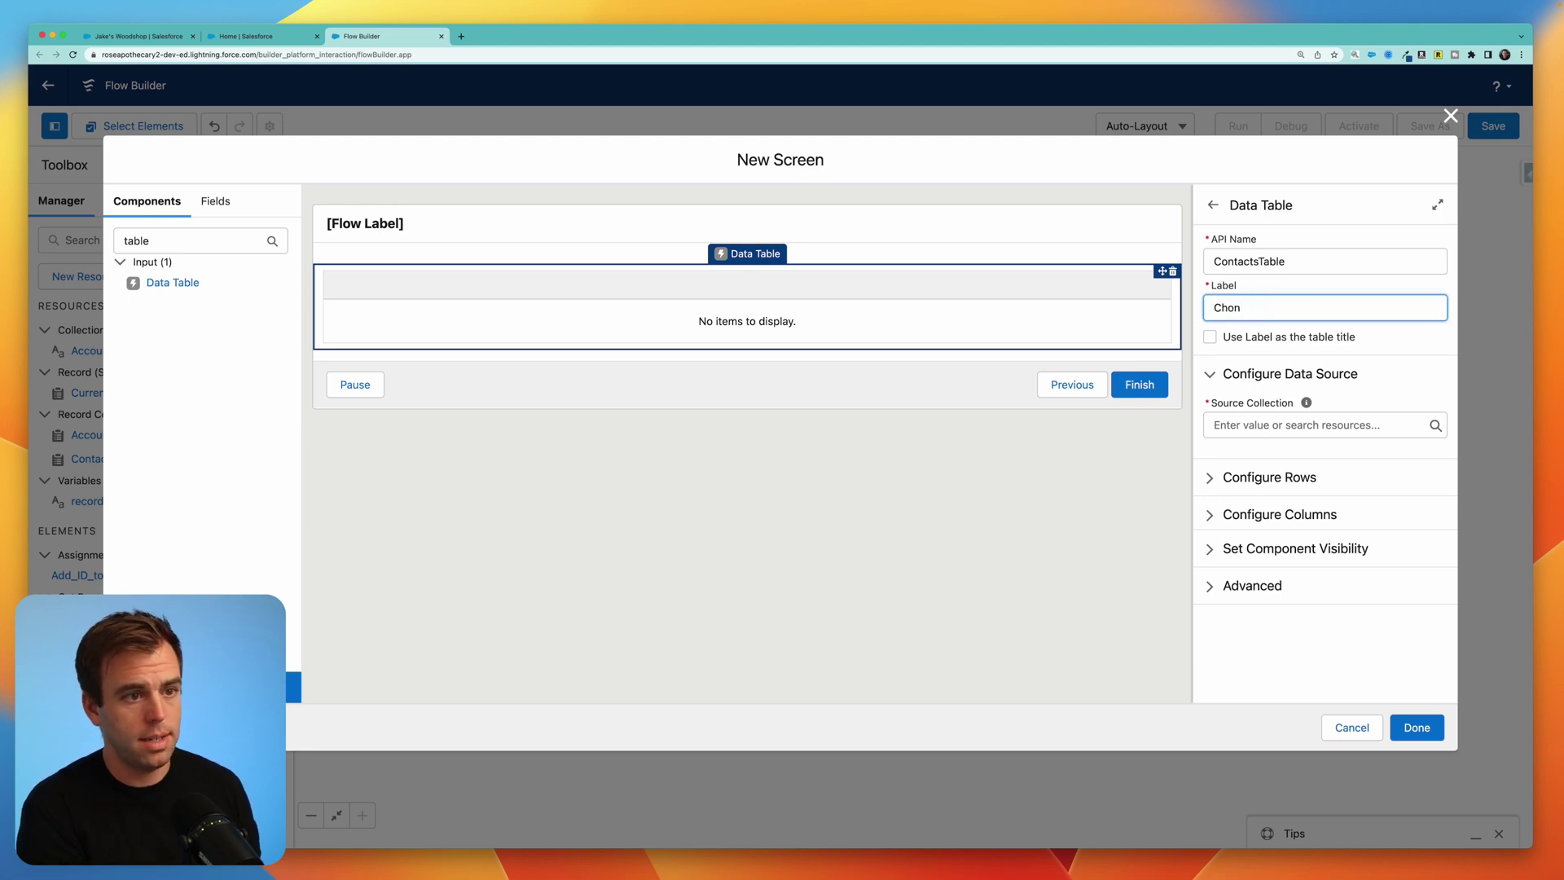
{"action": "type", "text": "ontacts"}
{"action": "left_click", "coordinate": [1294, 374]}
{"action": "left_click", "coordinate": [1295, 376]}
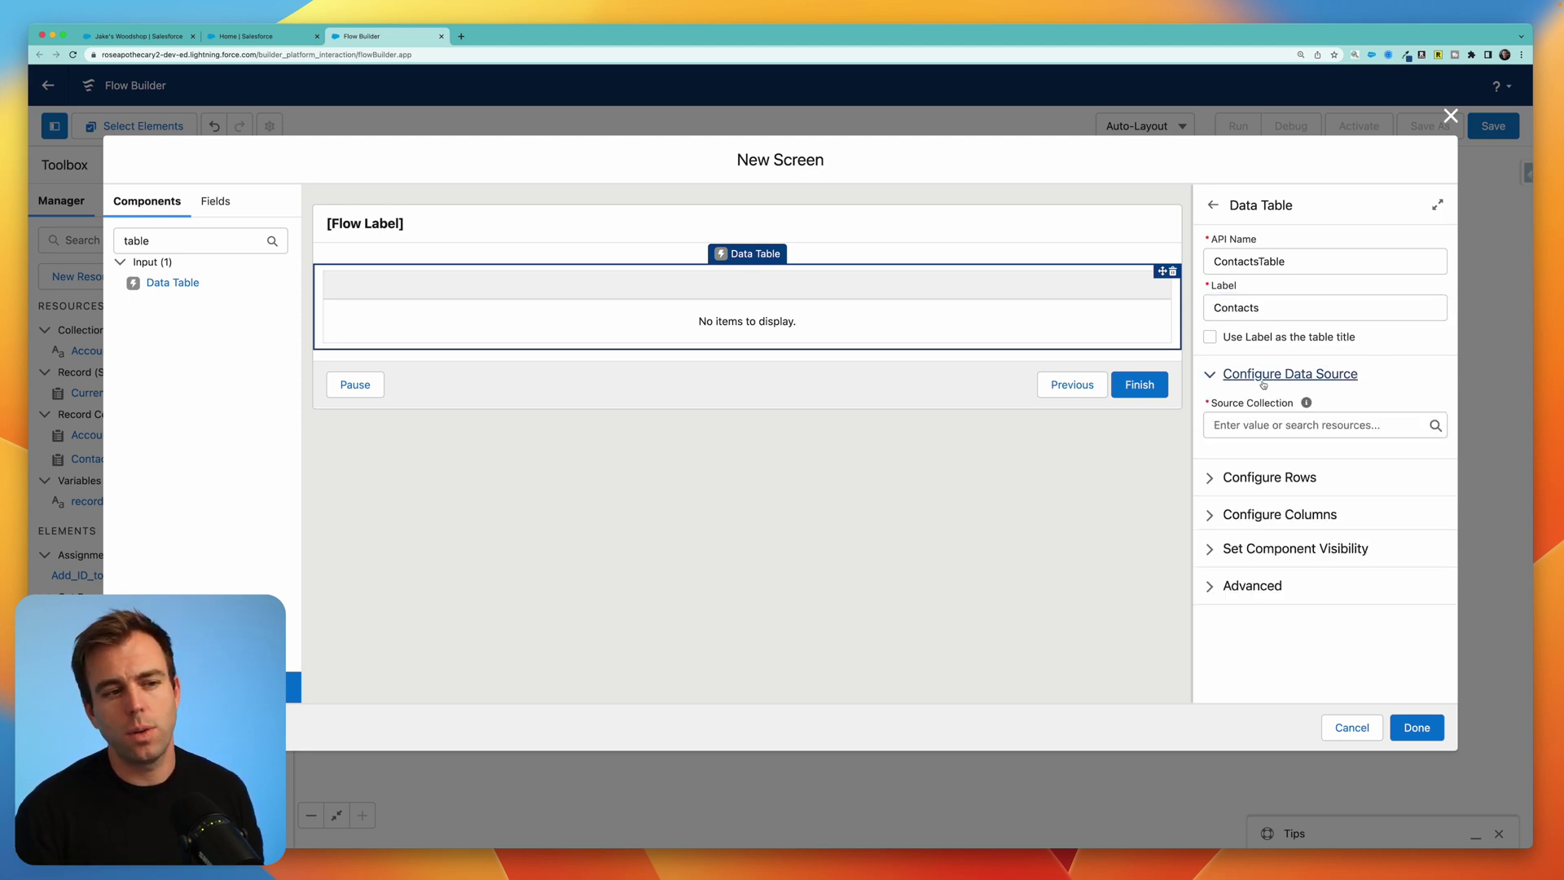
Set the table's source collection to Contacts from Get_Contacts and row selection to View only
{"action": "left_click", "coordinate": [1228, 426]}
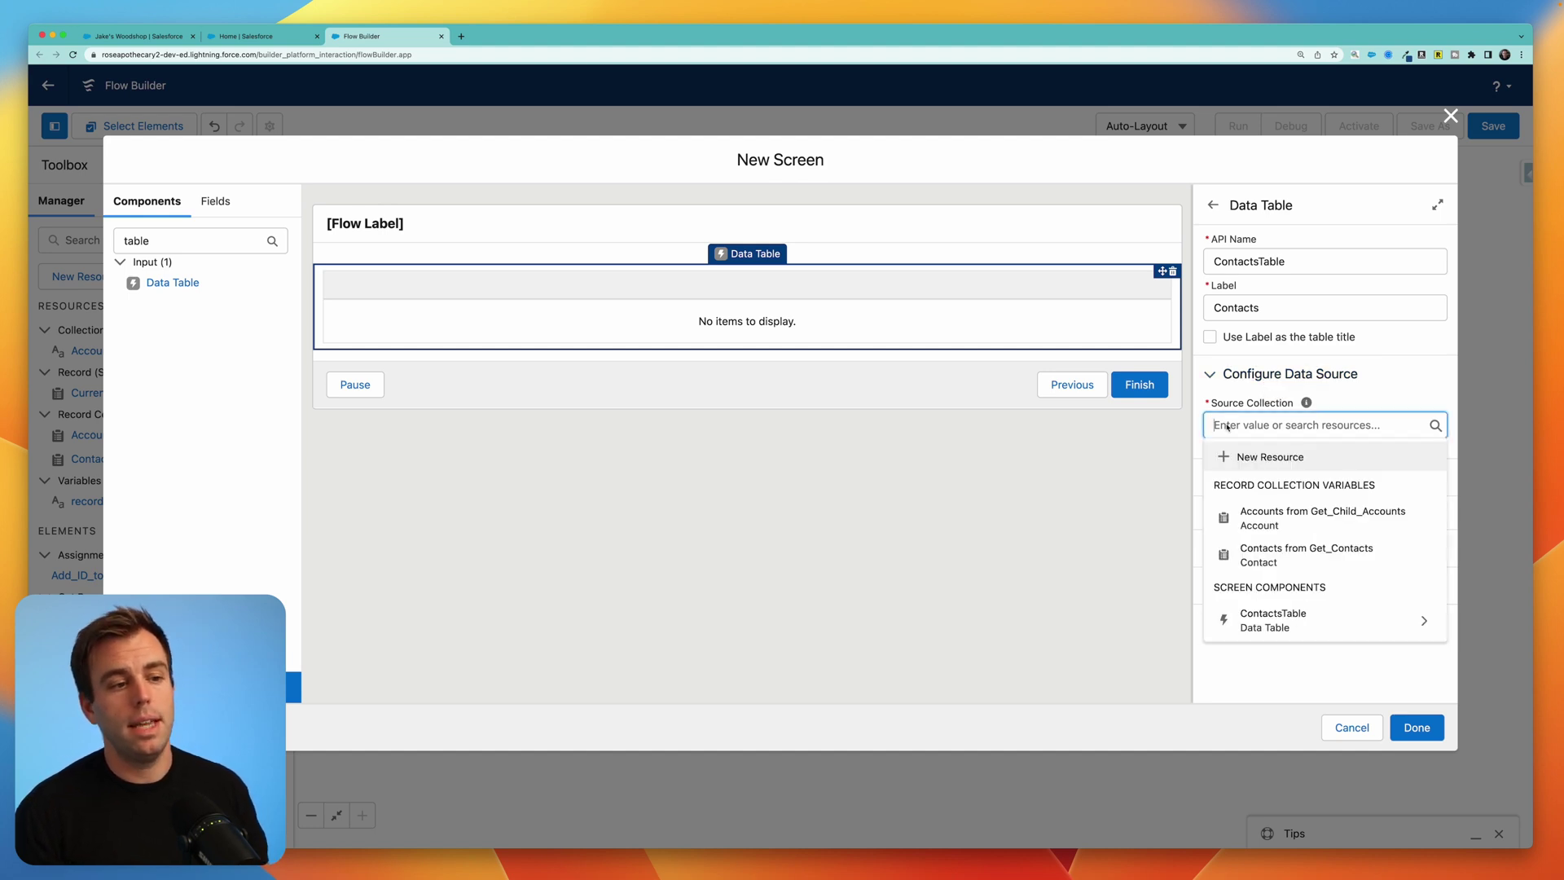
{"action": "left_click", "coordinate": [1290, 562]}
{"action": "left_click", "coordinate": [1271, 477]}
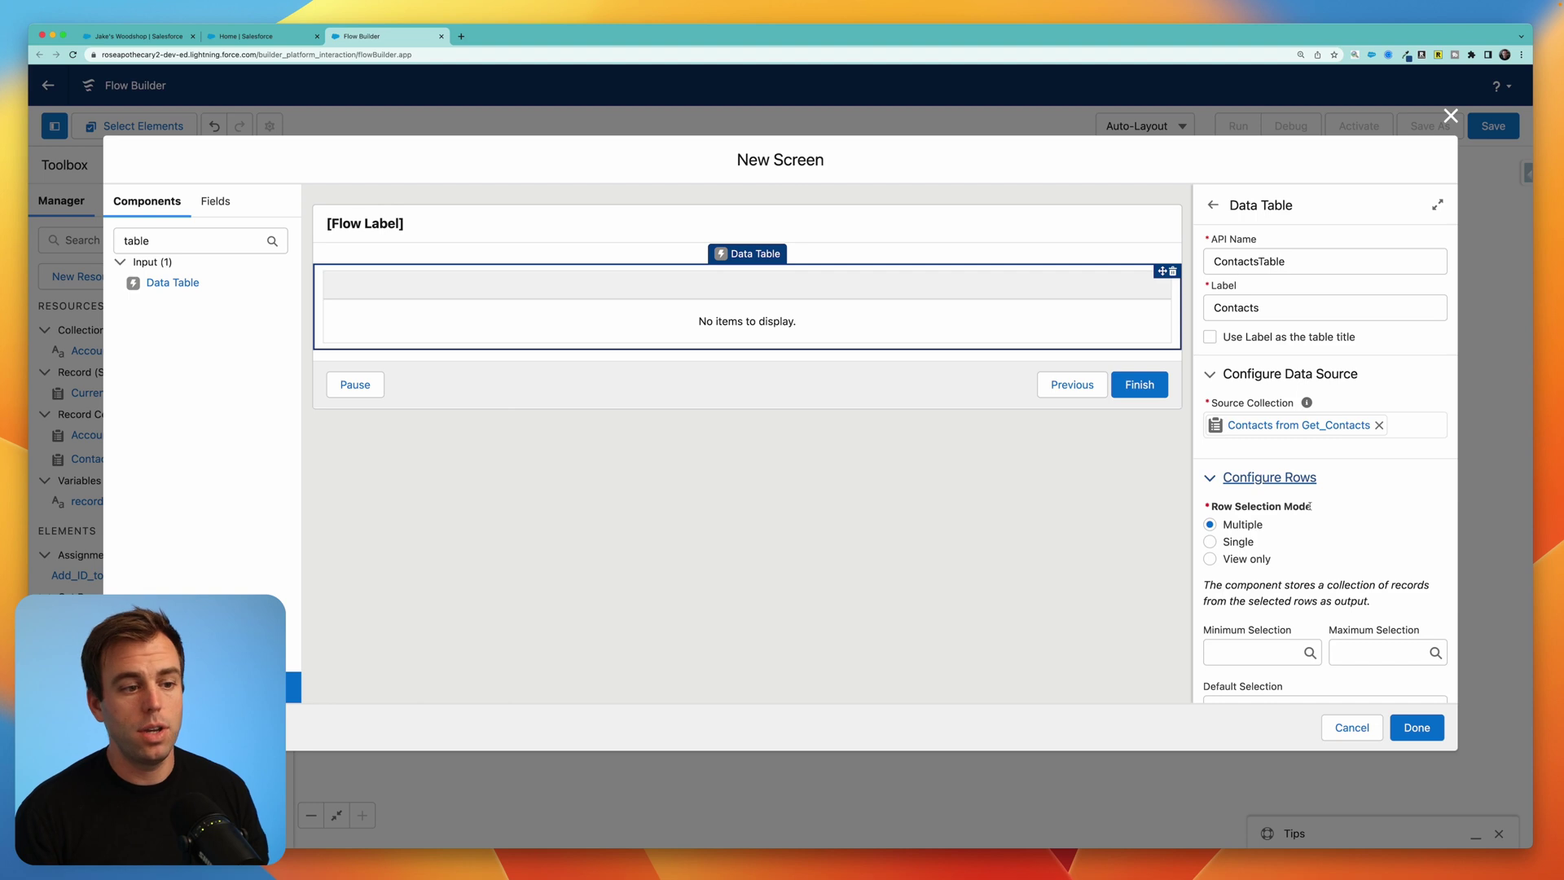
{"action": "scroll", "coordinate": [1318, 543], "scroll_direction": "down", "scroll_amount": 2}
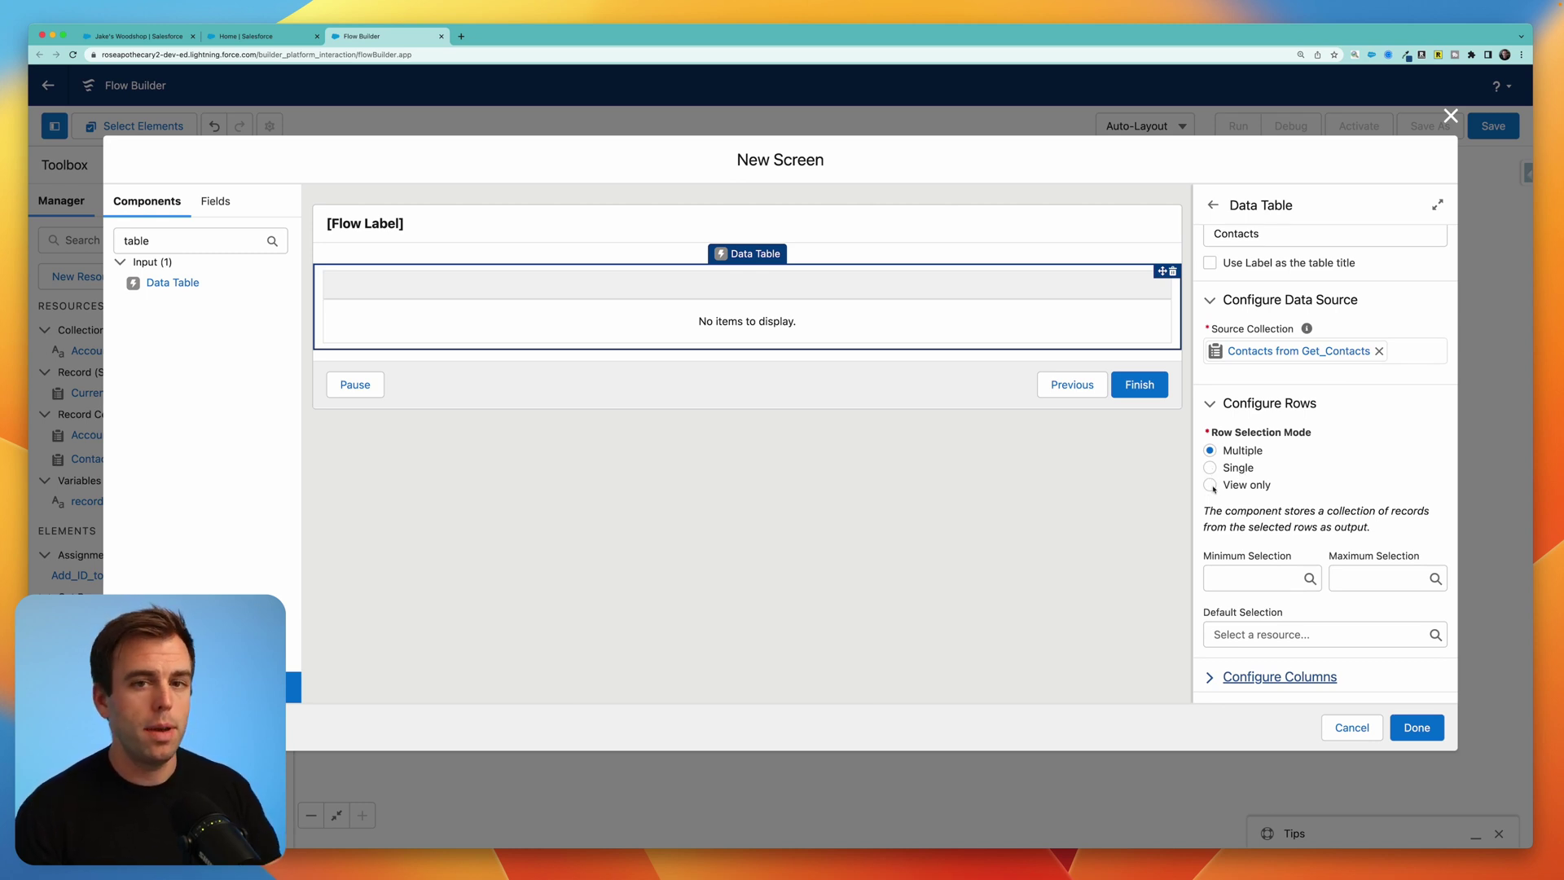
{"action": "left_click", "coordinate": [1211, 485]}
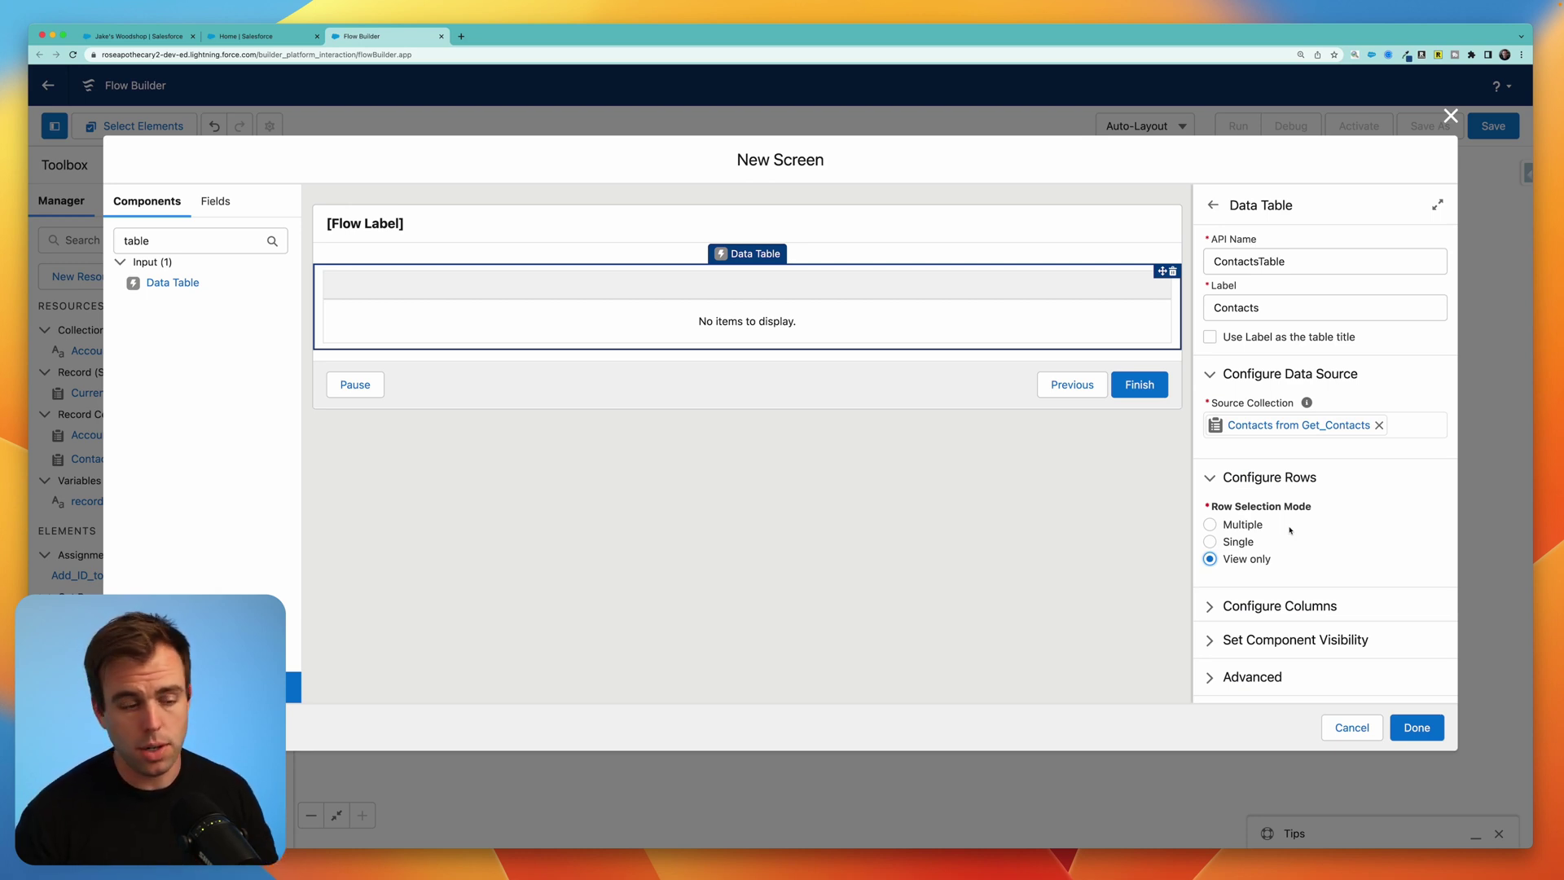
{"action": "left_click", "coordinate": [1279, 606]}
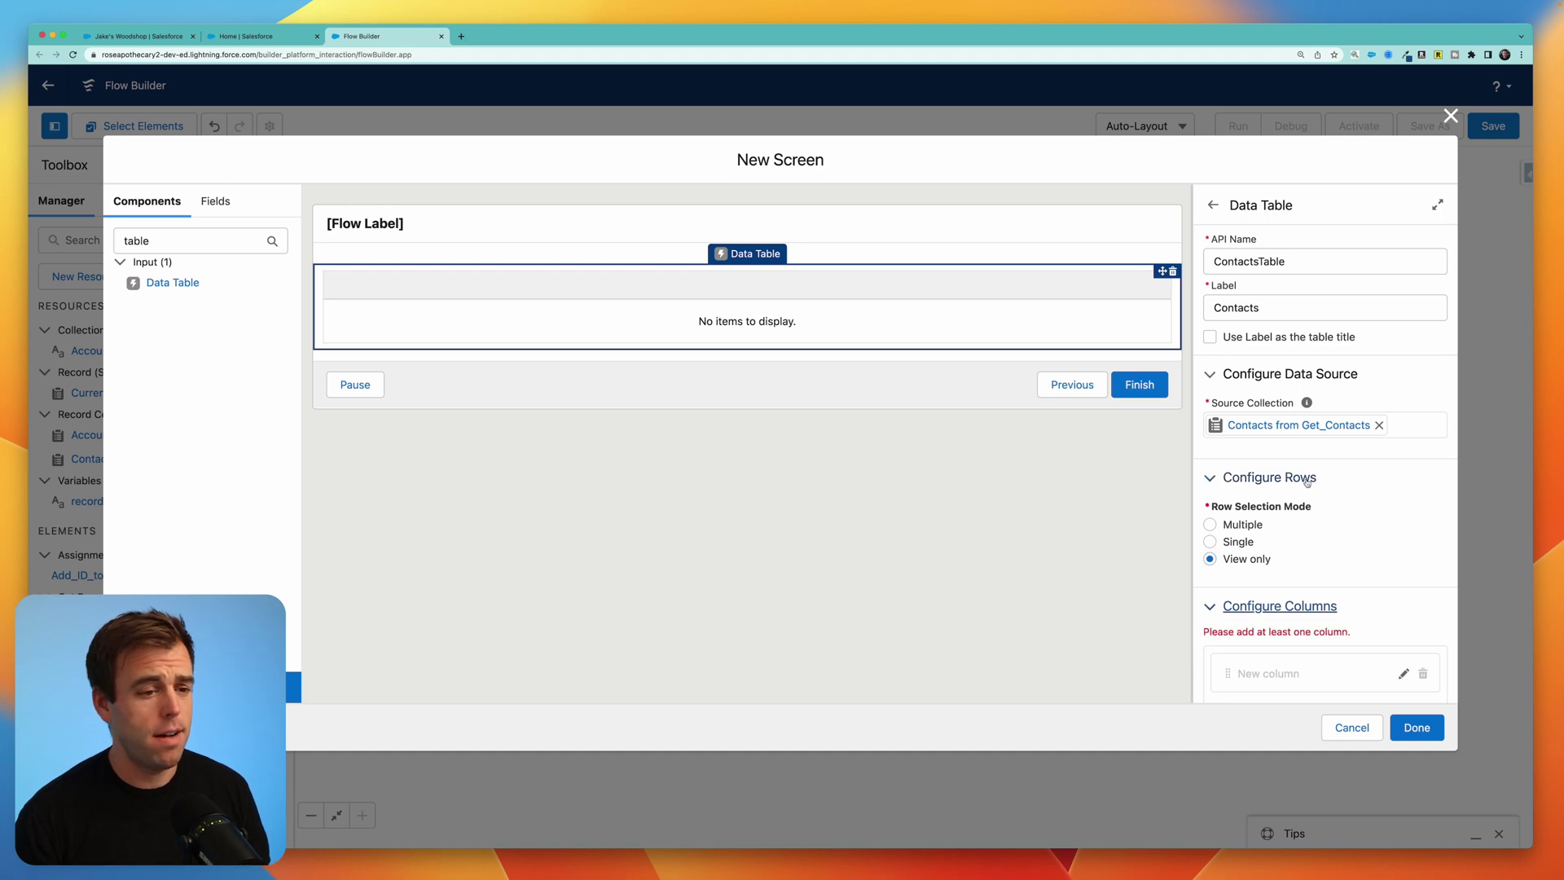
Add First Name and Last Name columns from the FirstName and LastName fields
{"action": "scroll", "coordinate": [1303, 489], "scroll_direction": "down", "scroll_amount": 3}
{"action": "scroll", "coordinate": [1306, 483], "scroll_direction": "down", "scroll_amount": 2}
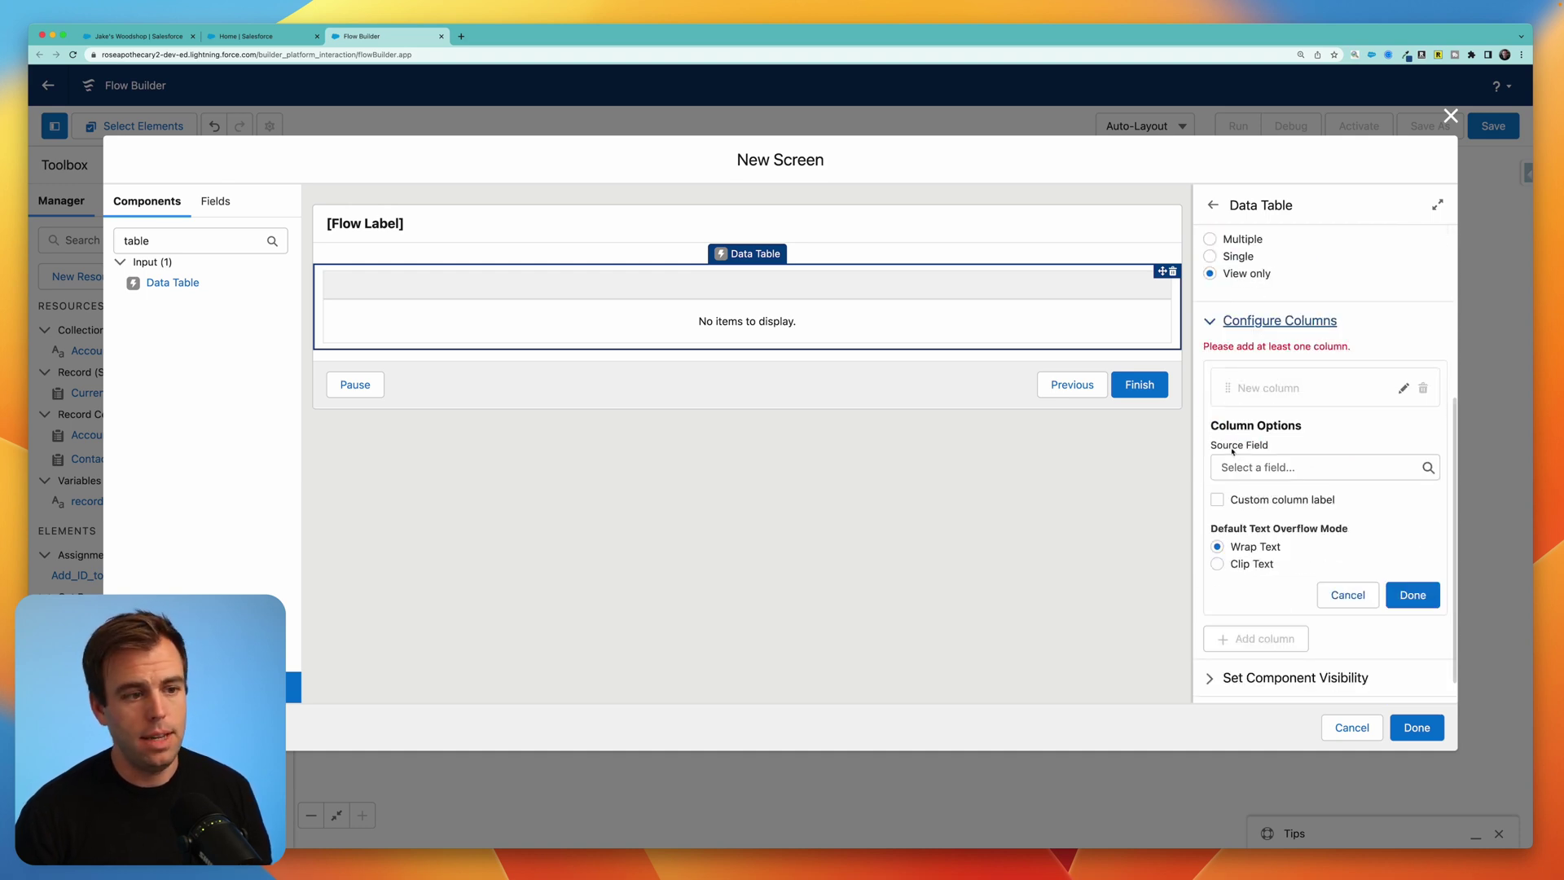
{"action": "left_click", "coordinate": [1268, 469]}
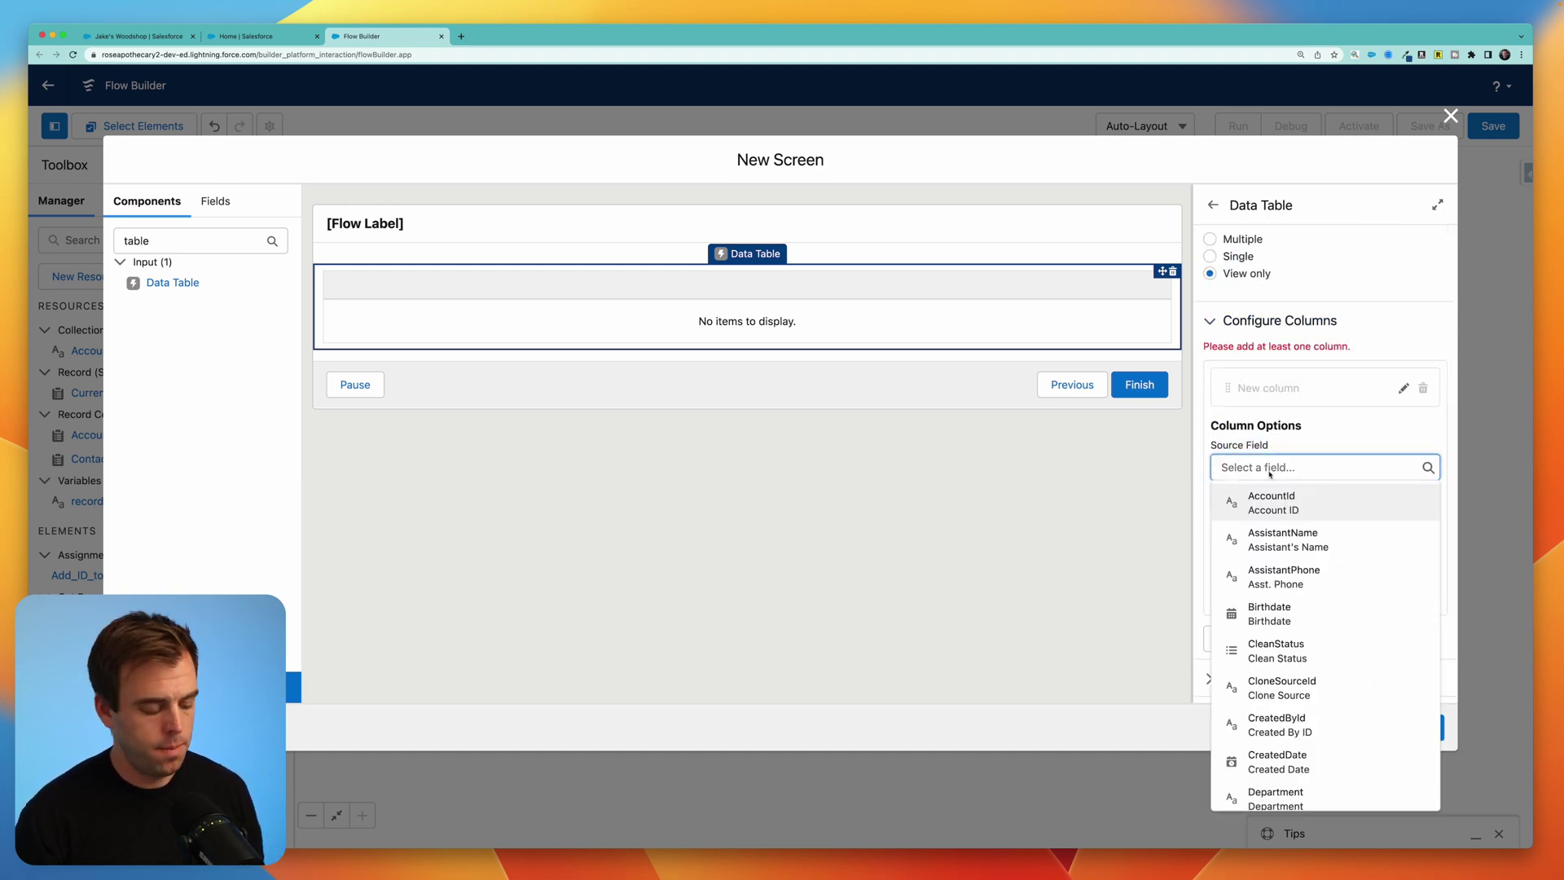
{"action": "type", "text": "first"}
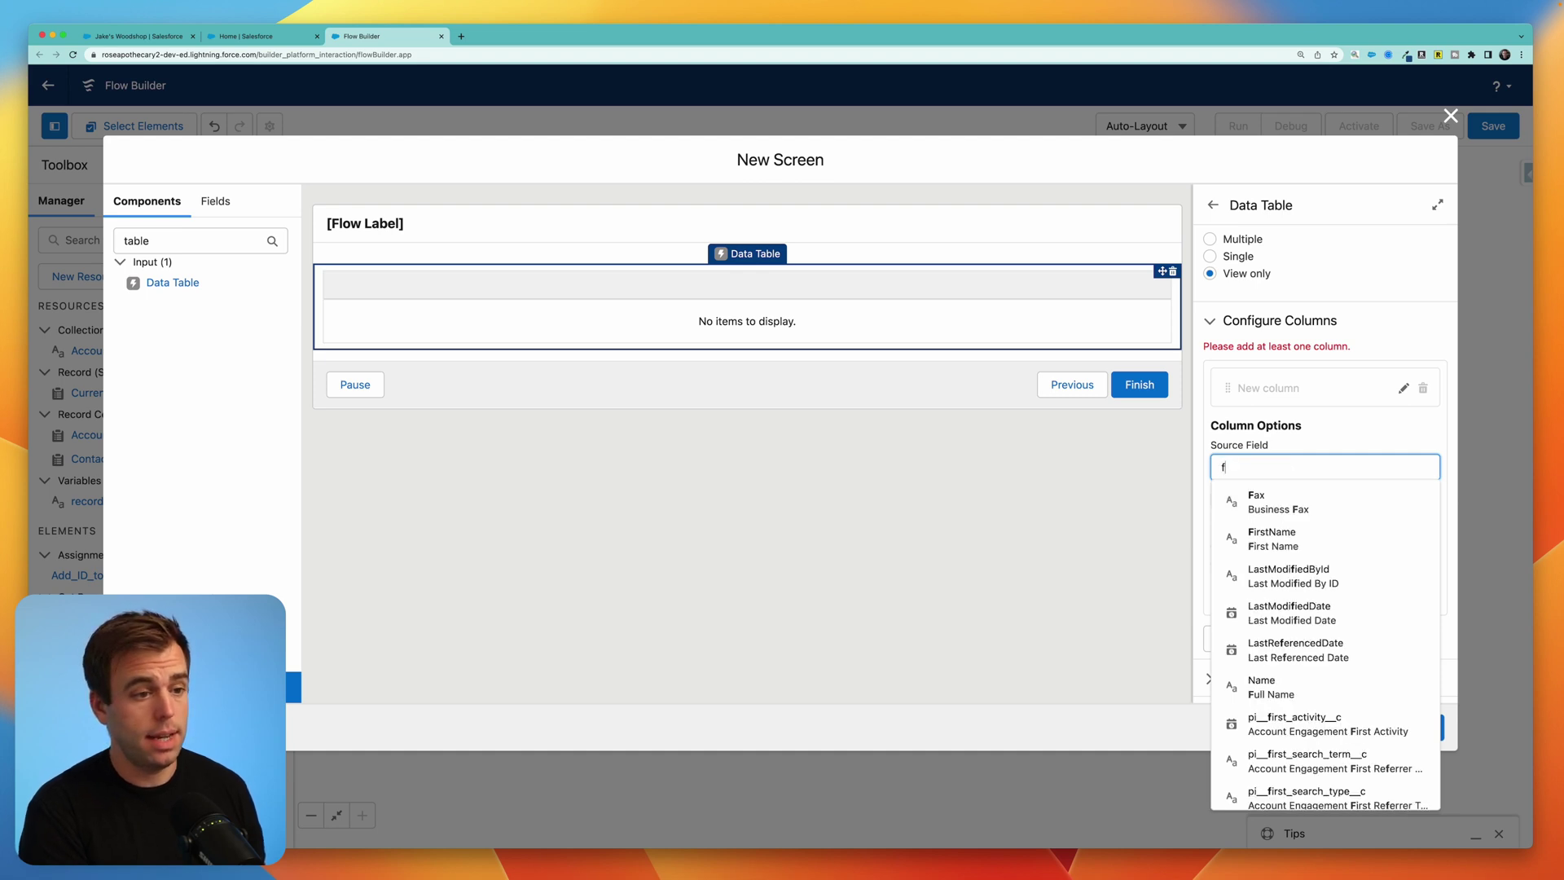
{"action": "left_click", "coordinate": [1302, 495]}
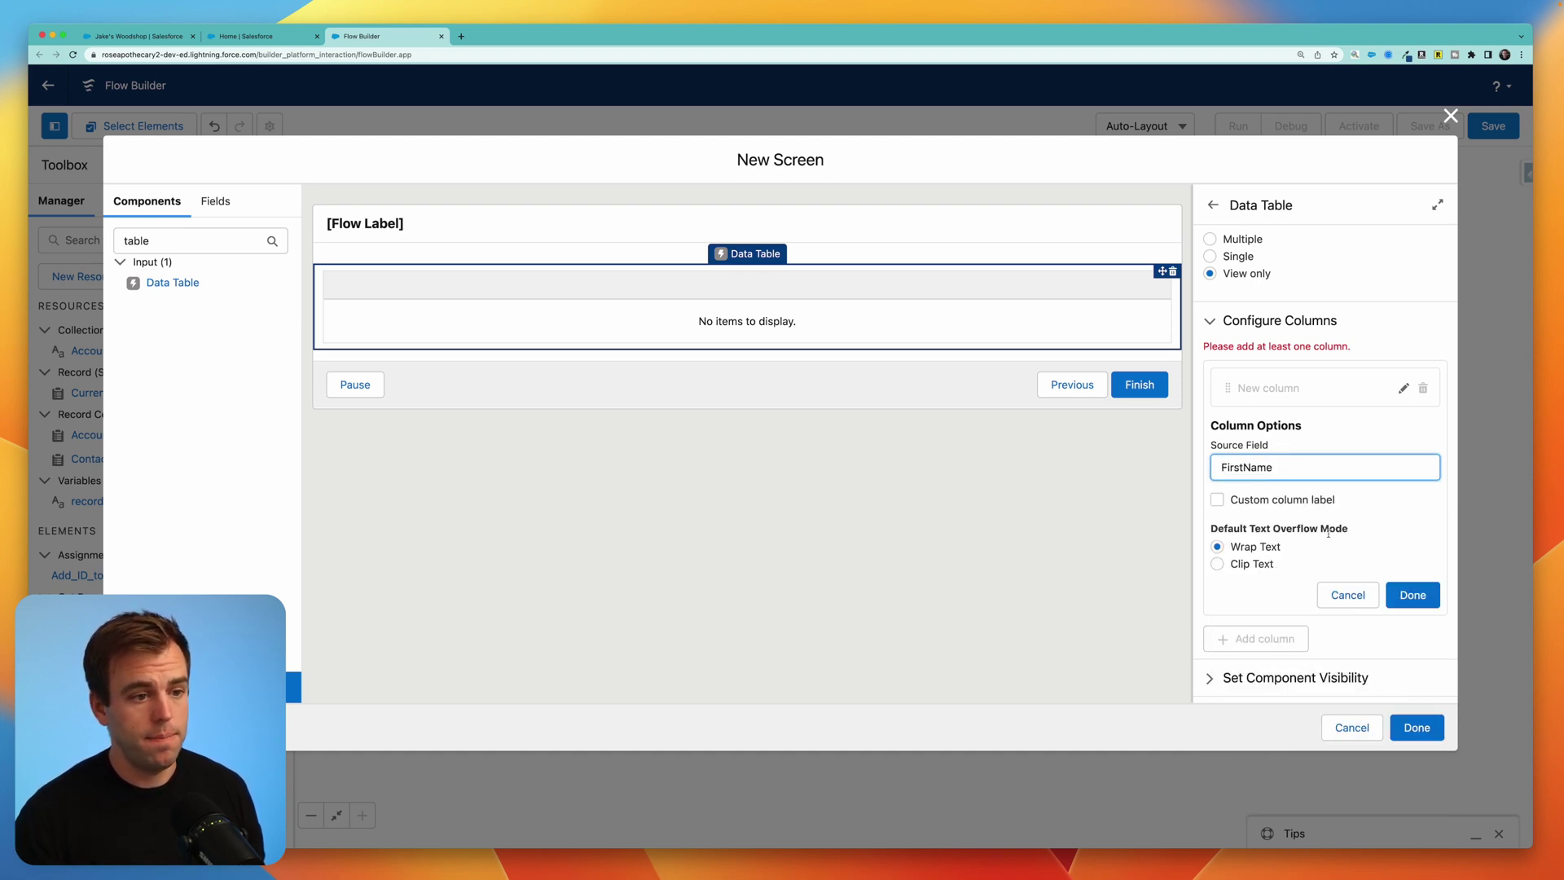
{"action": "left_click", "coordinate": [1415, 595]}
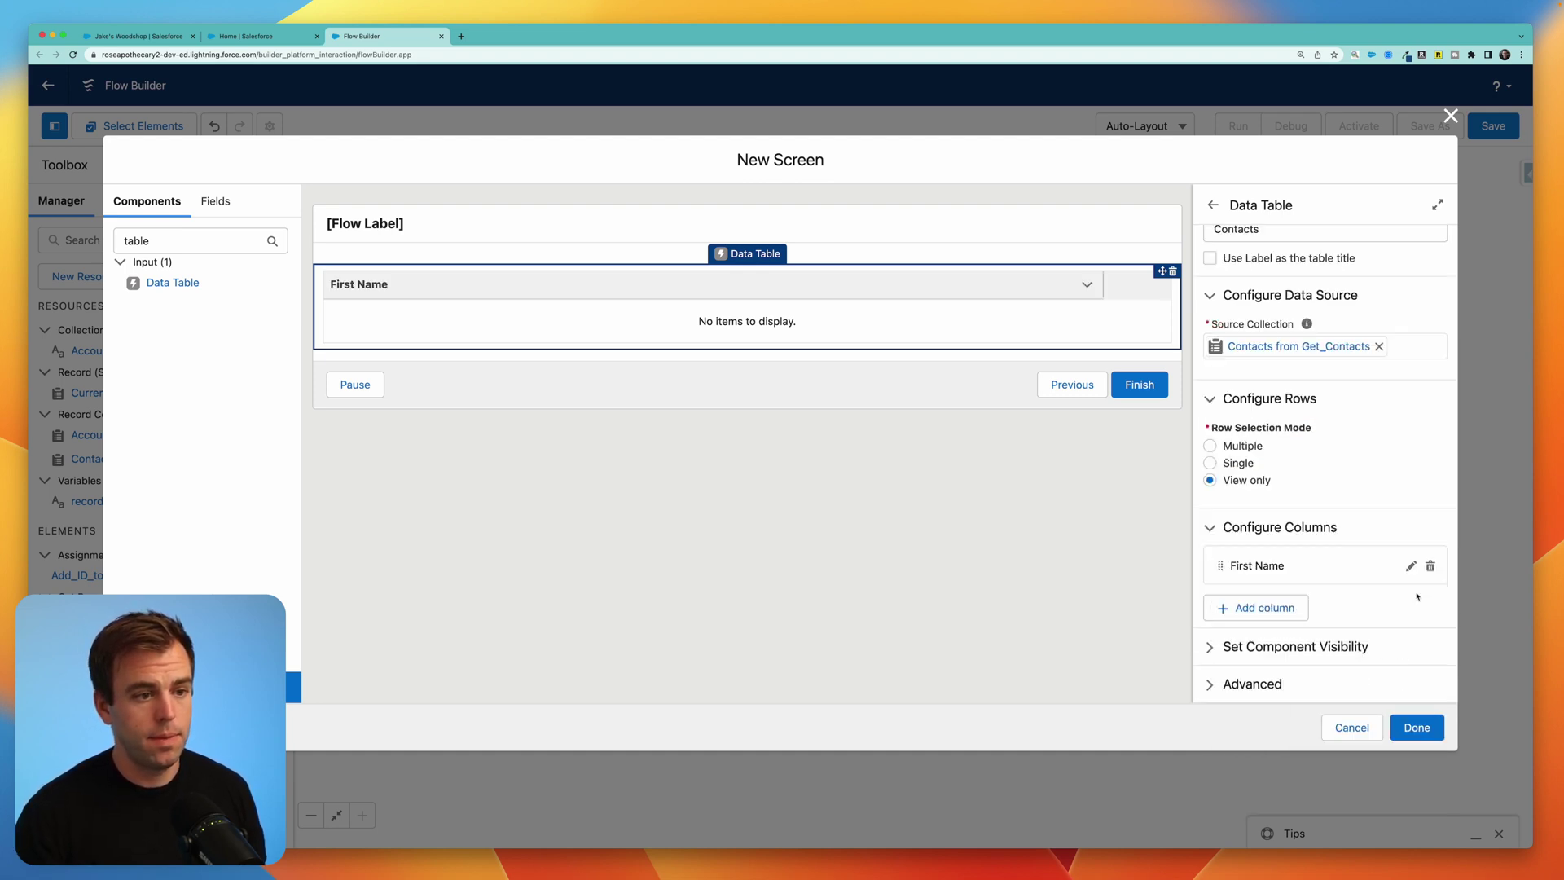
{"action": "left_click", "coordinate": [1263, 607]}
{"action": "left_click", "coordinate": [1304, 678]}
{"action": "type", "text": "last name"}
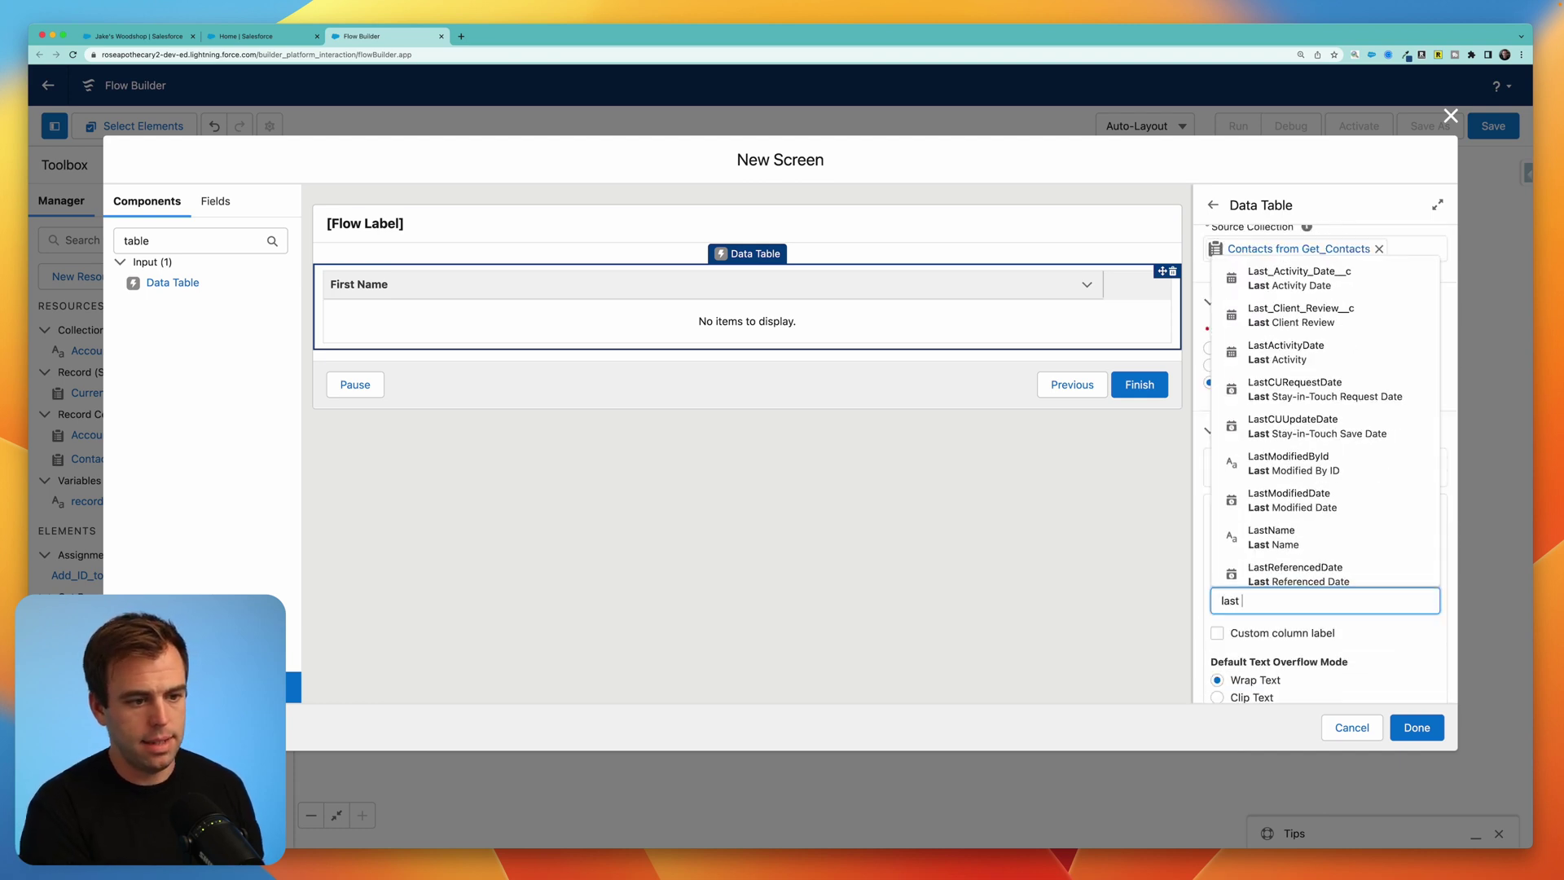
{"action": "left_click", "coordinate": [1261, 546]}
Add Title and Account ID columns from the Title and AccountId fields
{"action": "left_click", "coordinate": [1263, 608]}
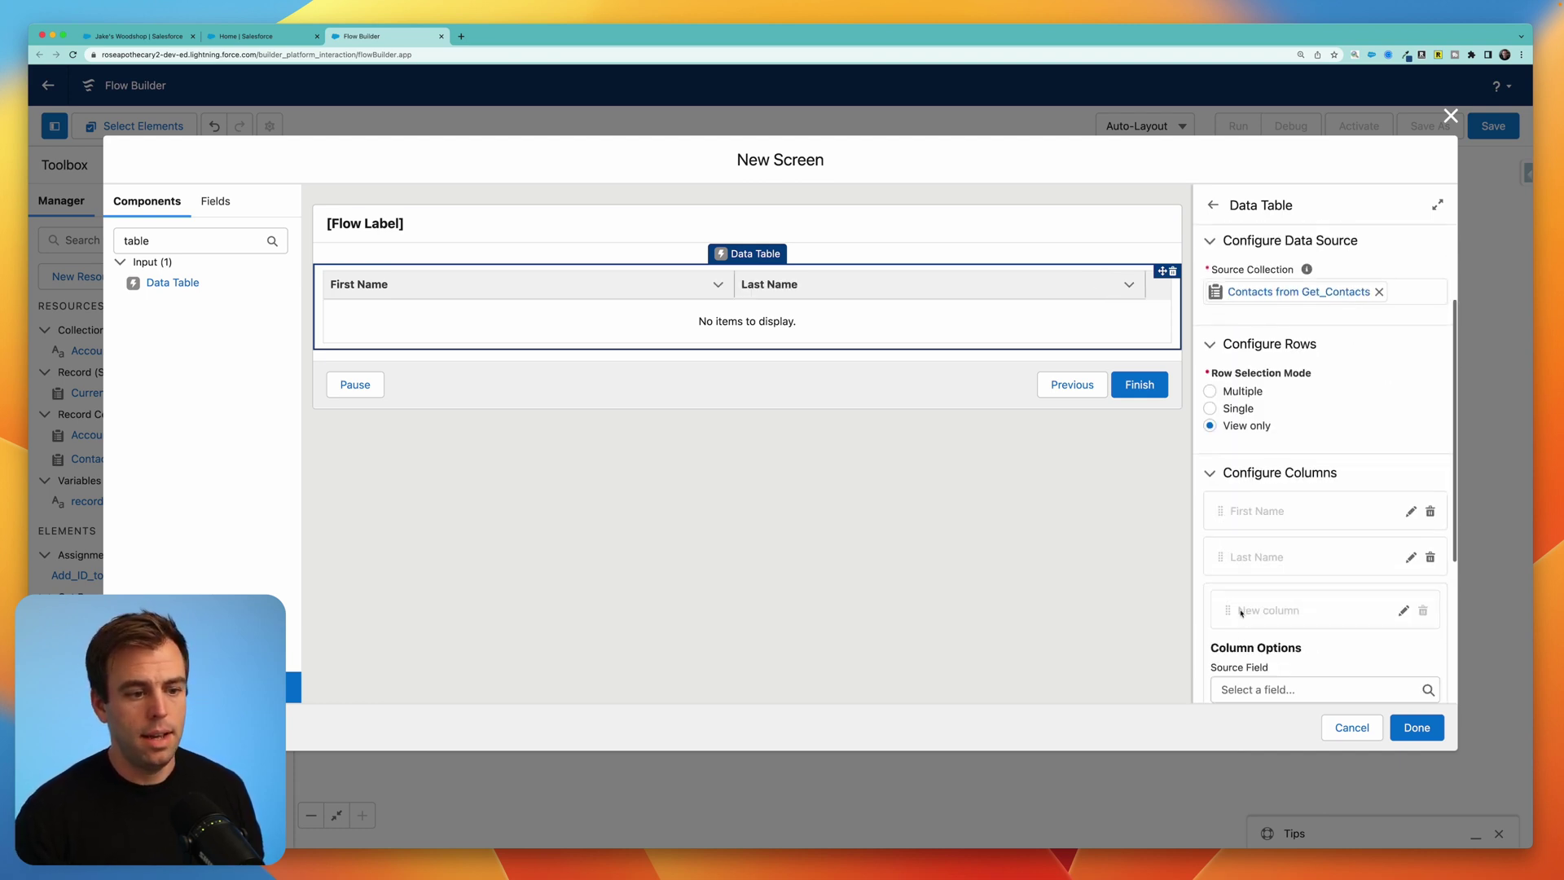
{"action": "left_click", "coordinate": [1262, 613]}
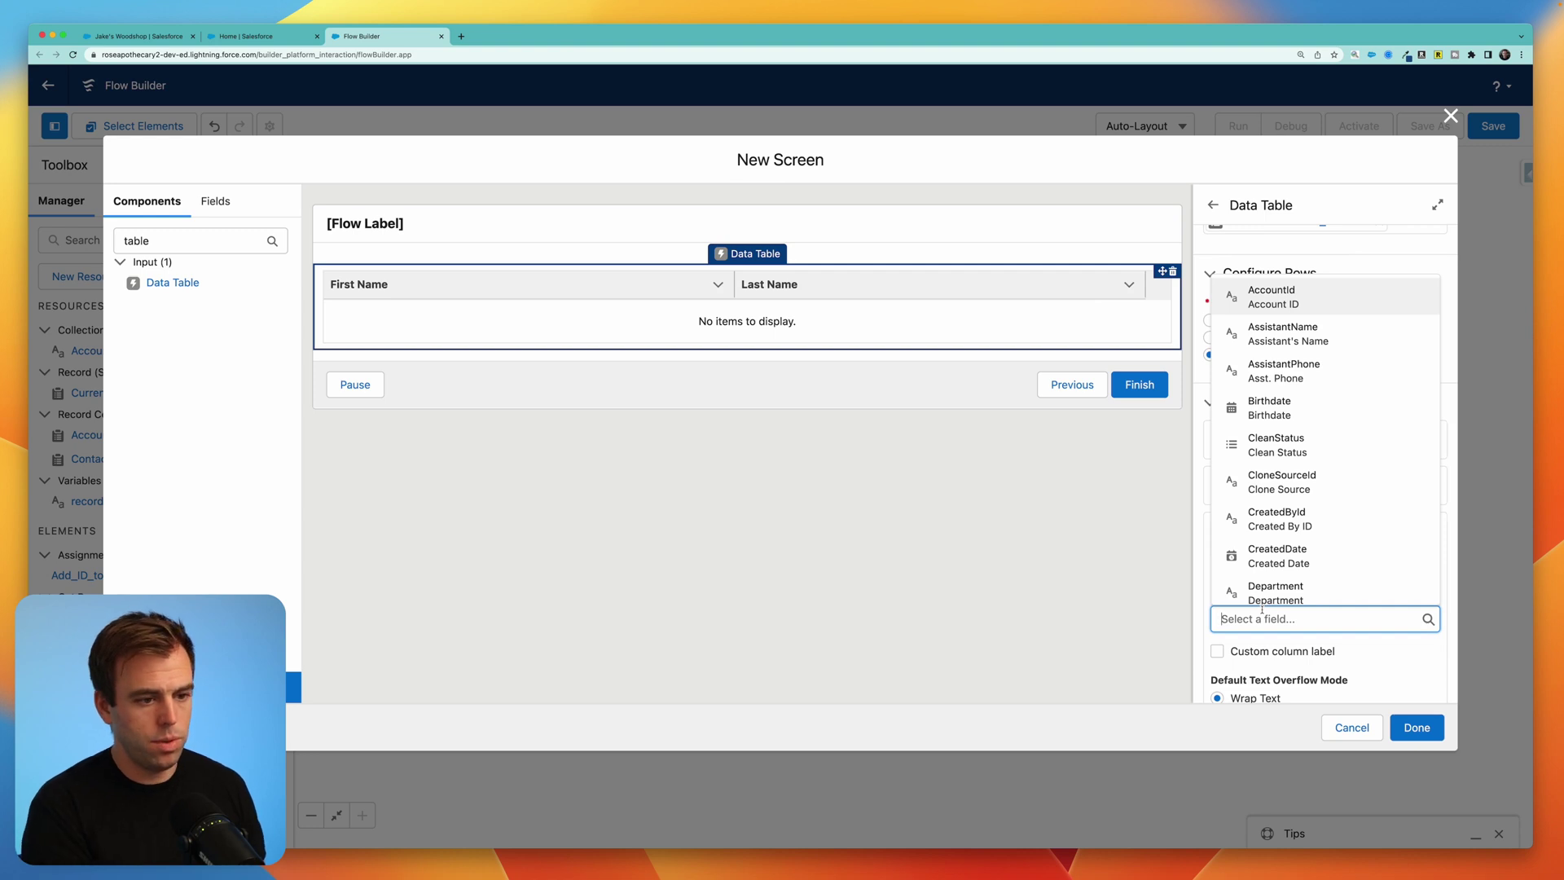
{"action": "type", "text": "title"}
{"action": "left_click", "coordinate": [1283, 588]}
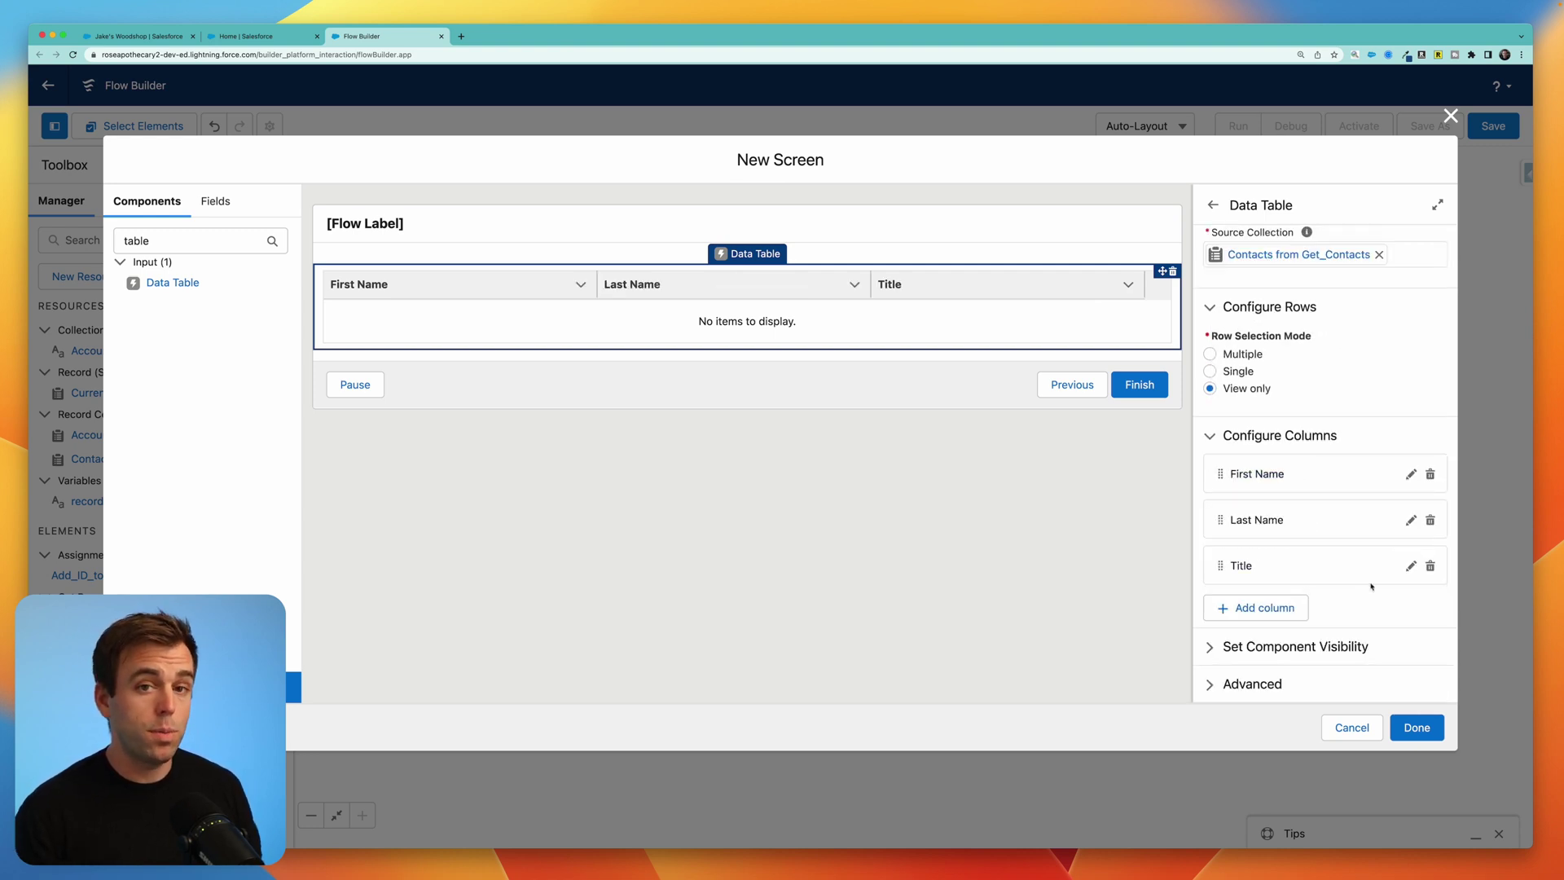
{"action": "left_click", "coordinate": [1264, 616]}
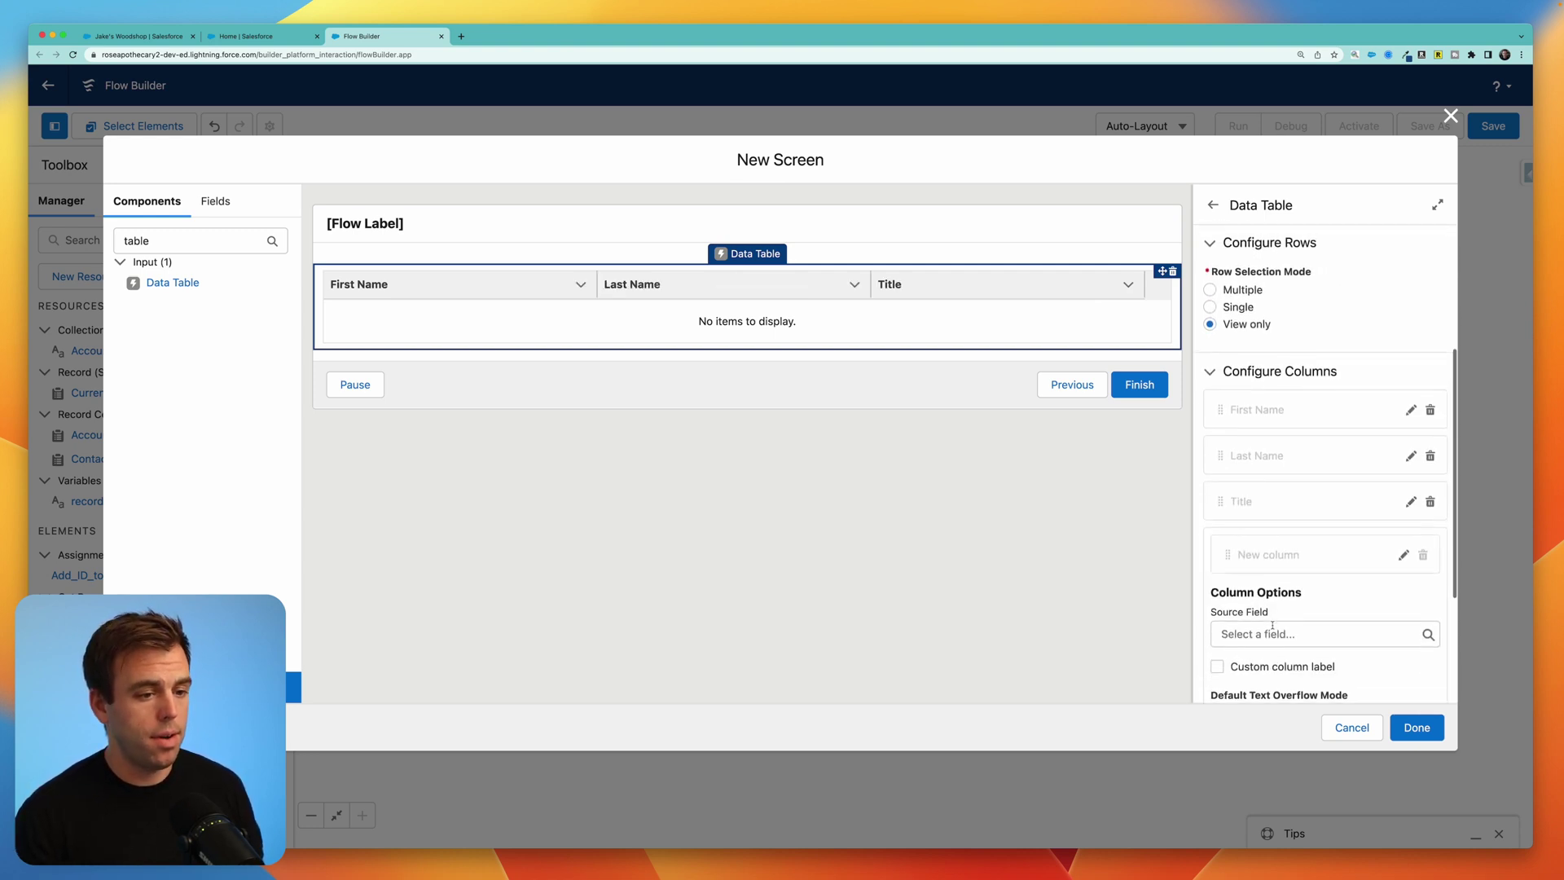
{"action": "left_click", "coordinate": [1272, 632]}
{"action": "type", "text": "account"}
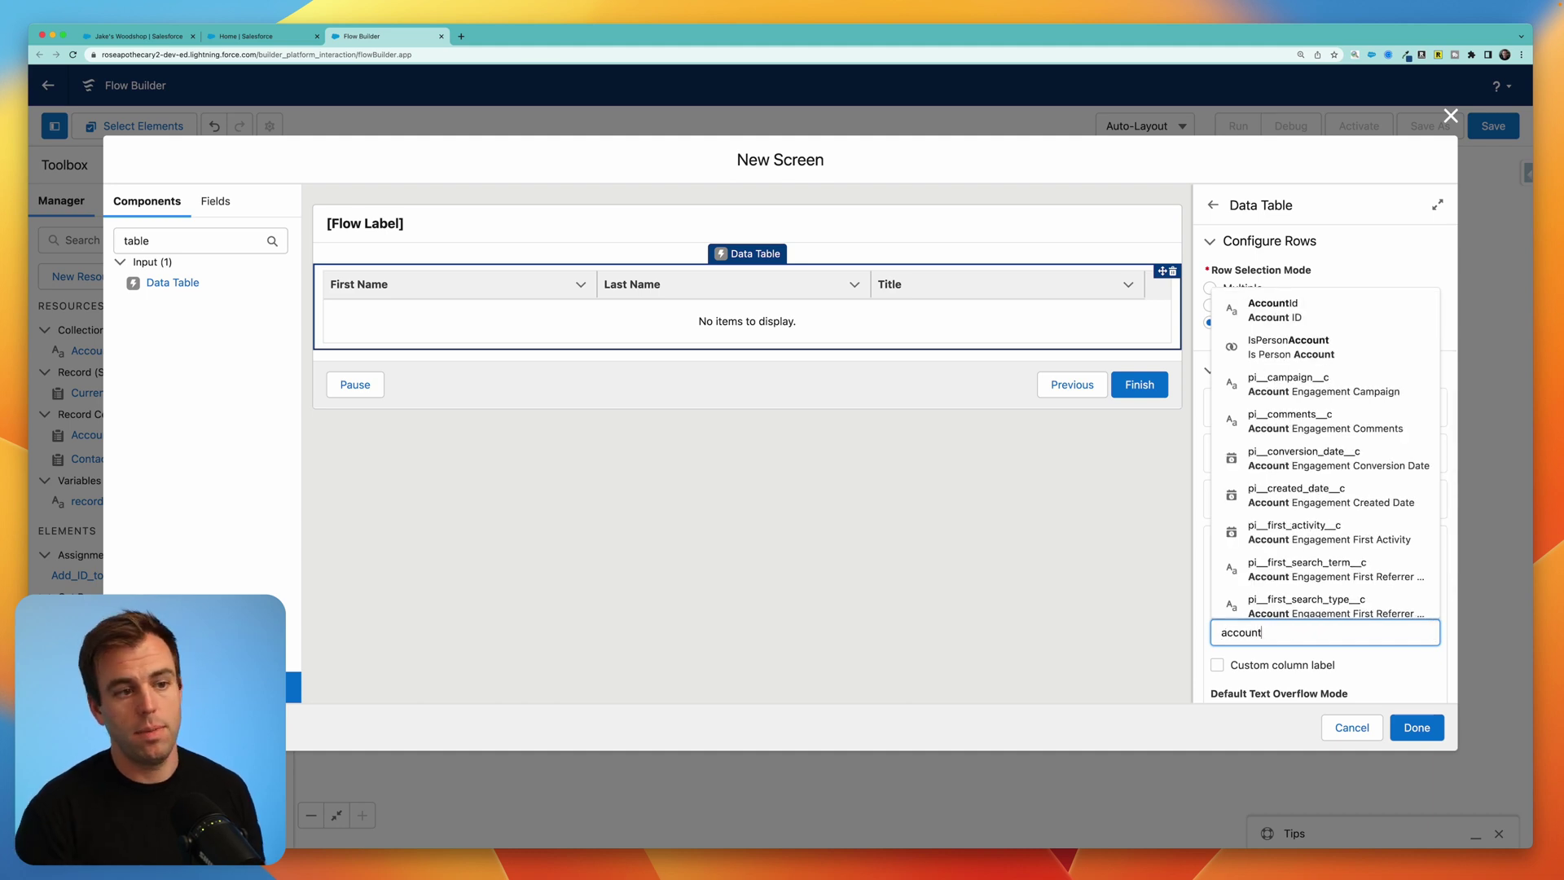
{"action": "left_click", "coordinate": [1289, 318]}
{"action": "scroll", "coordinate": [1377, 611], "scroll_direction": "down", "scroll_amount": 3}
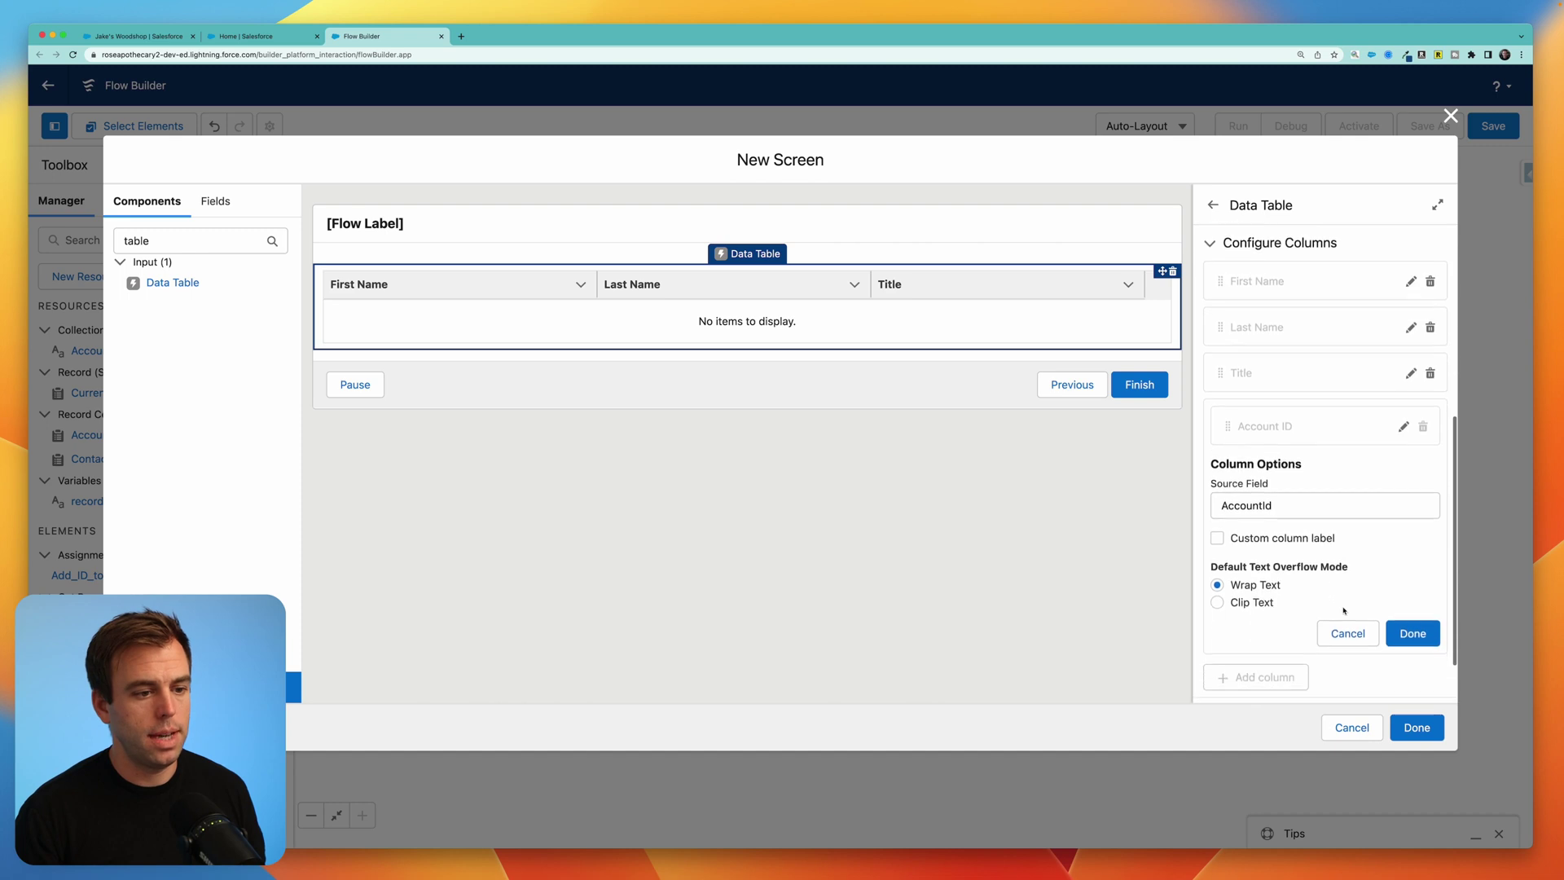
{"action": "left_click", "coordinate": [1424, 626]}
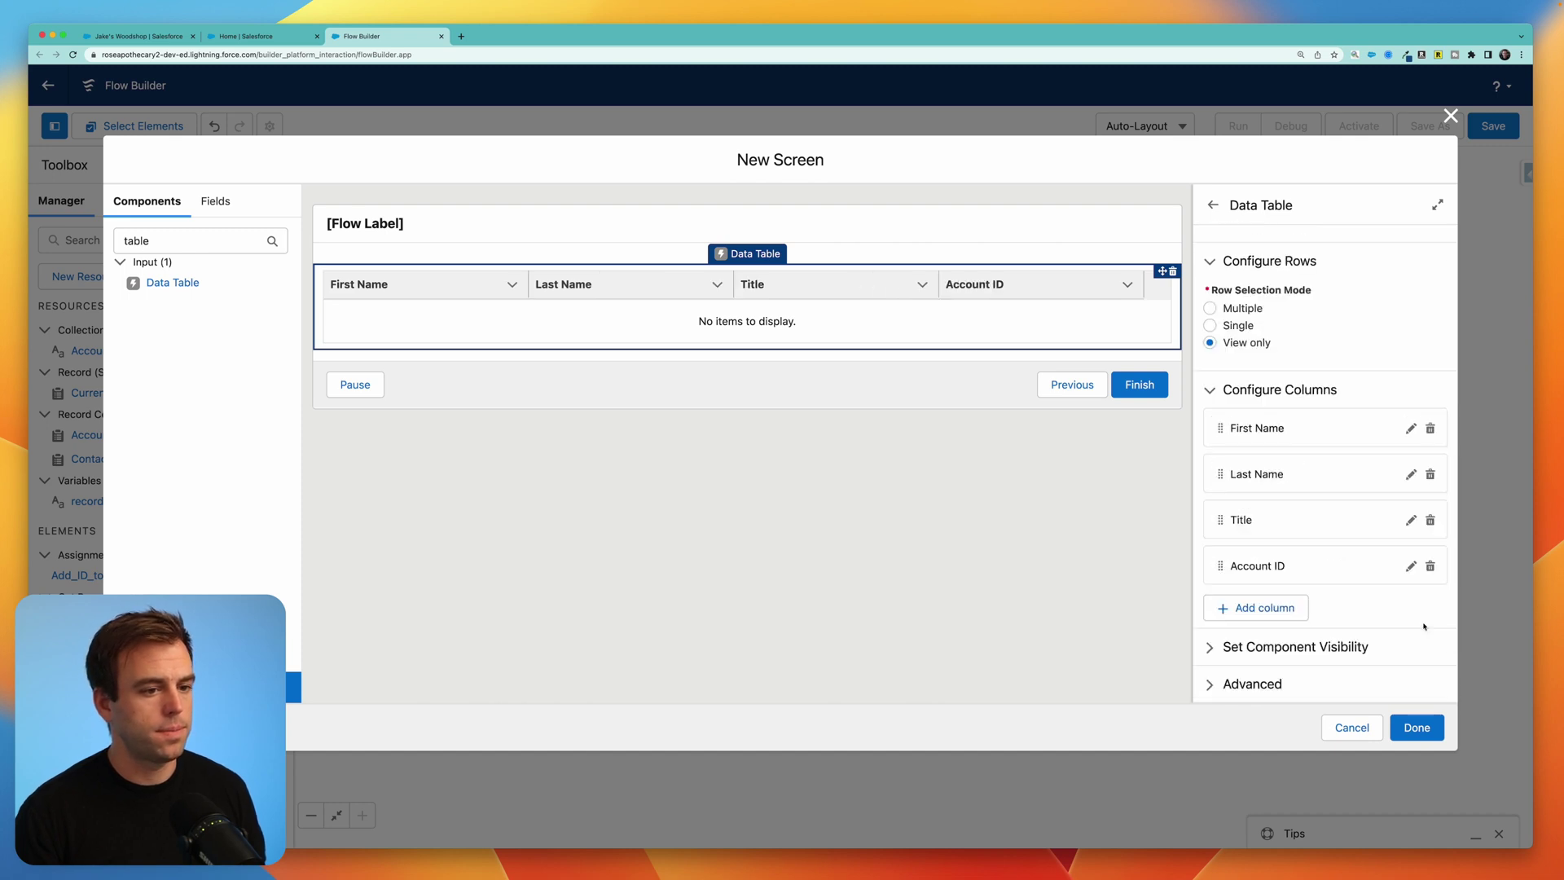
{"action": "left_click", "coordinate": [769, 398]}
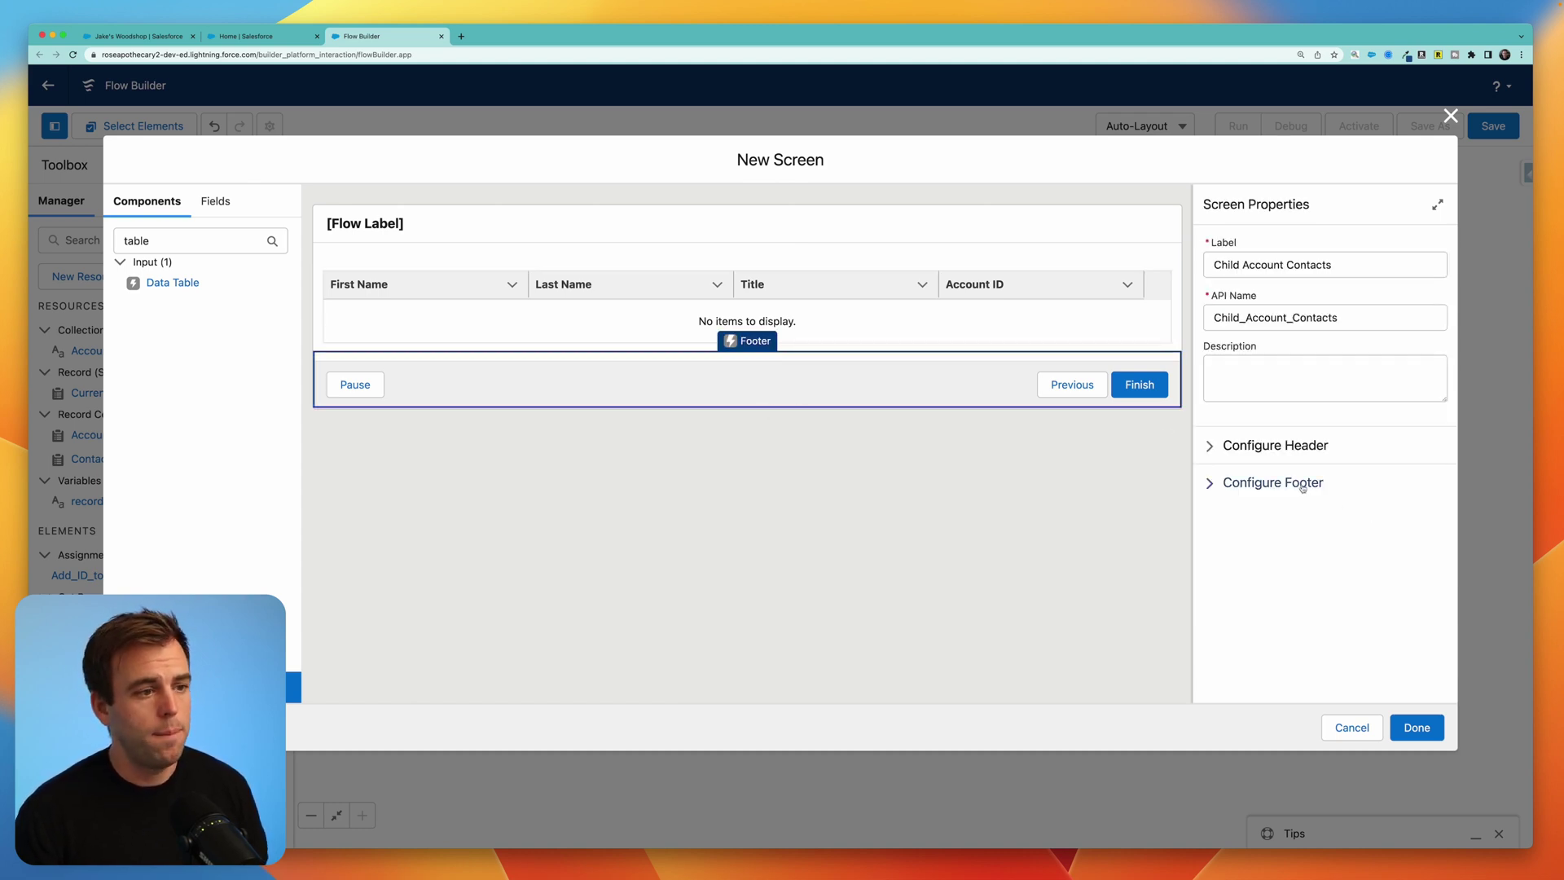
Turn off Show Footer on the Child Account Contacts screen and close the screen editor
{"action": "left_click", "coordinate": [1268, 483]}
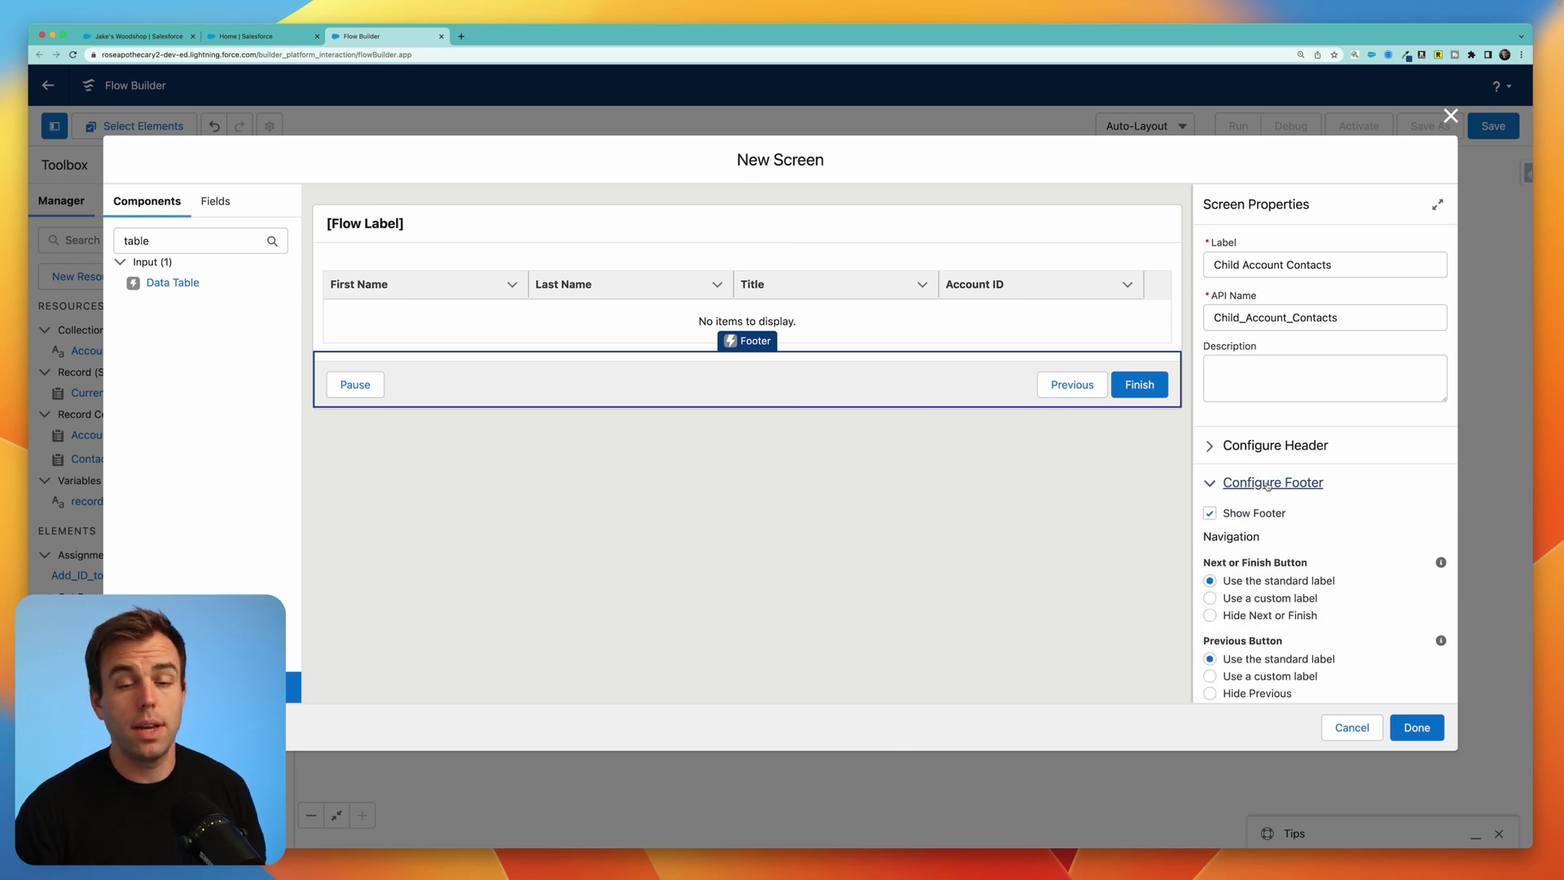
{"action": "left_click", "coordinate": [1210, 513]}
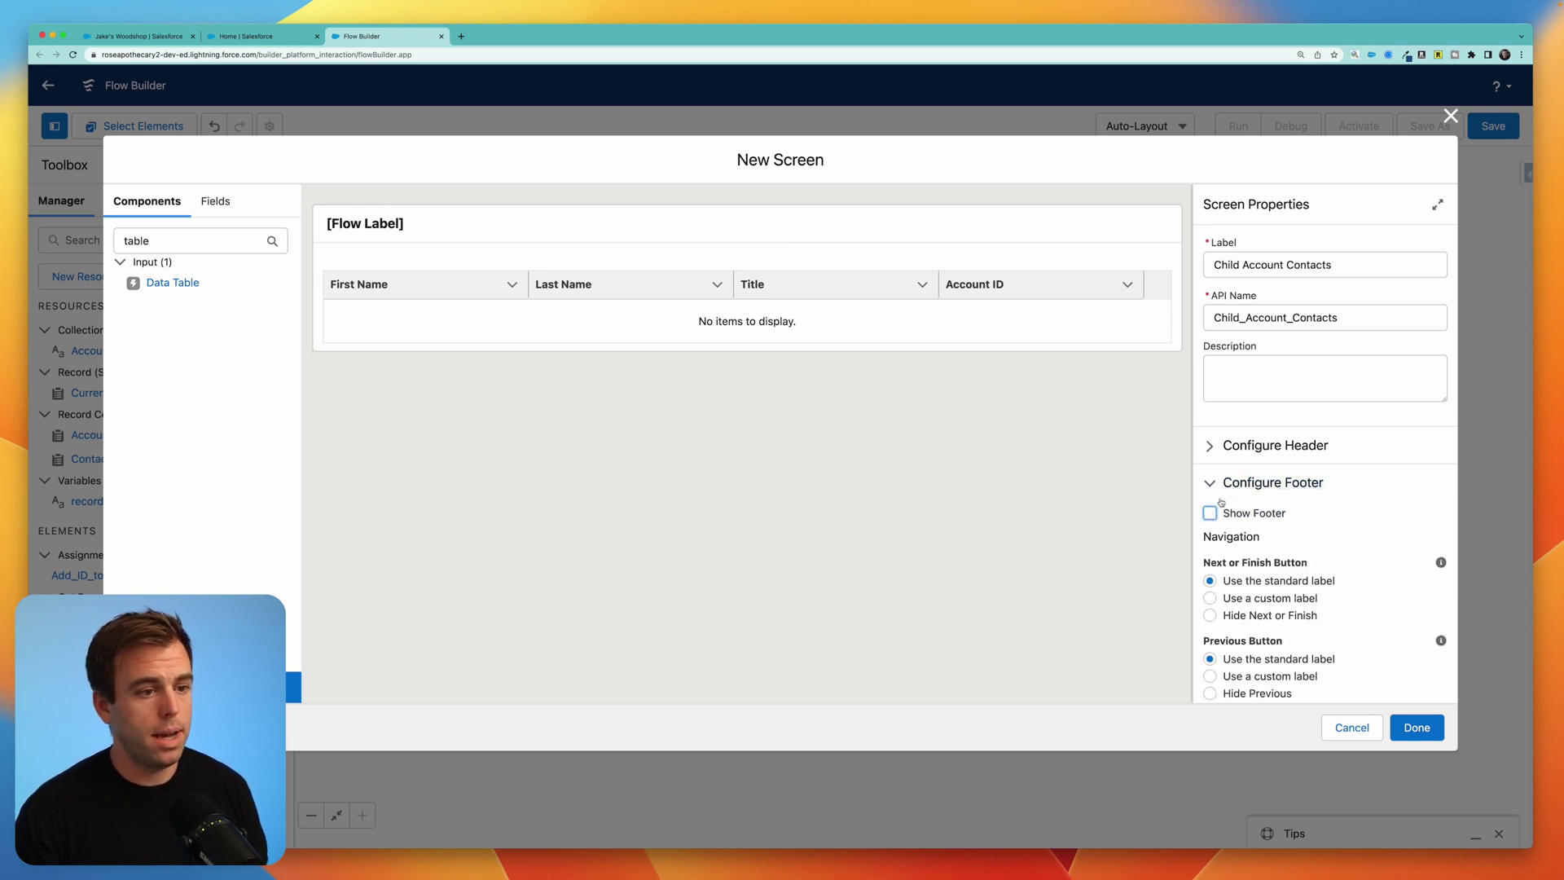
{"action": "left_click", "coordinate": [1210, 483]}
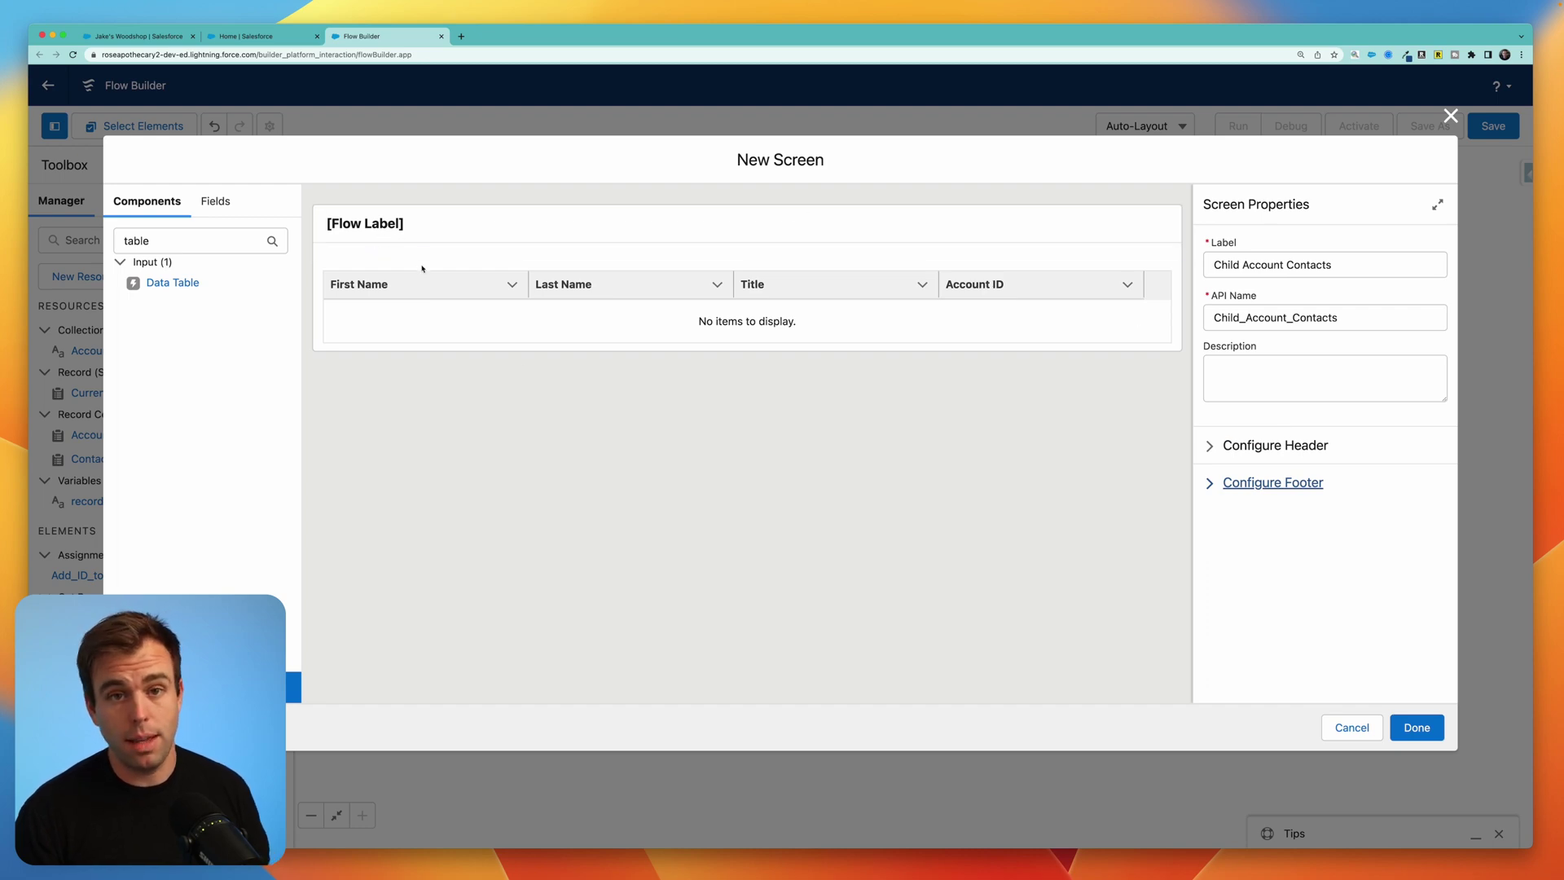
{"action": "left_click", "coordinate": [1417, 728]}
Save the flow with the label 'Account - List of Child Account Contacts'
{"action": "left_click", "coordinate": [1493, 125]}
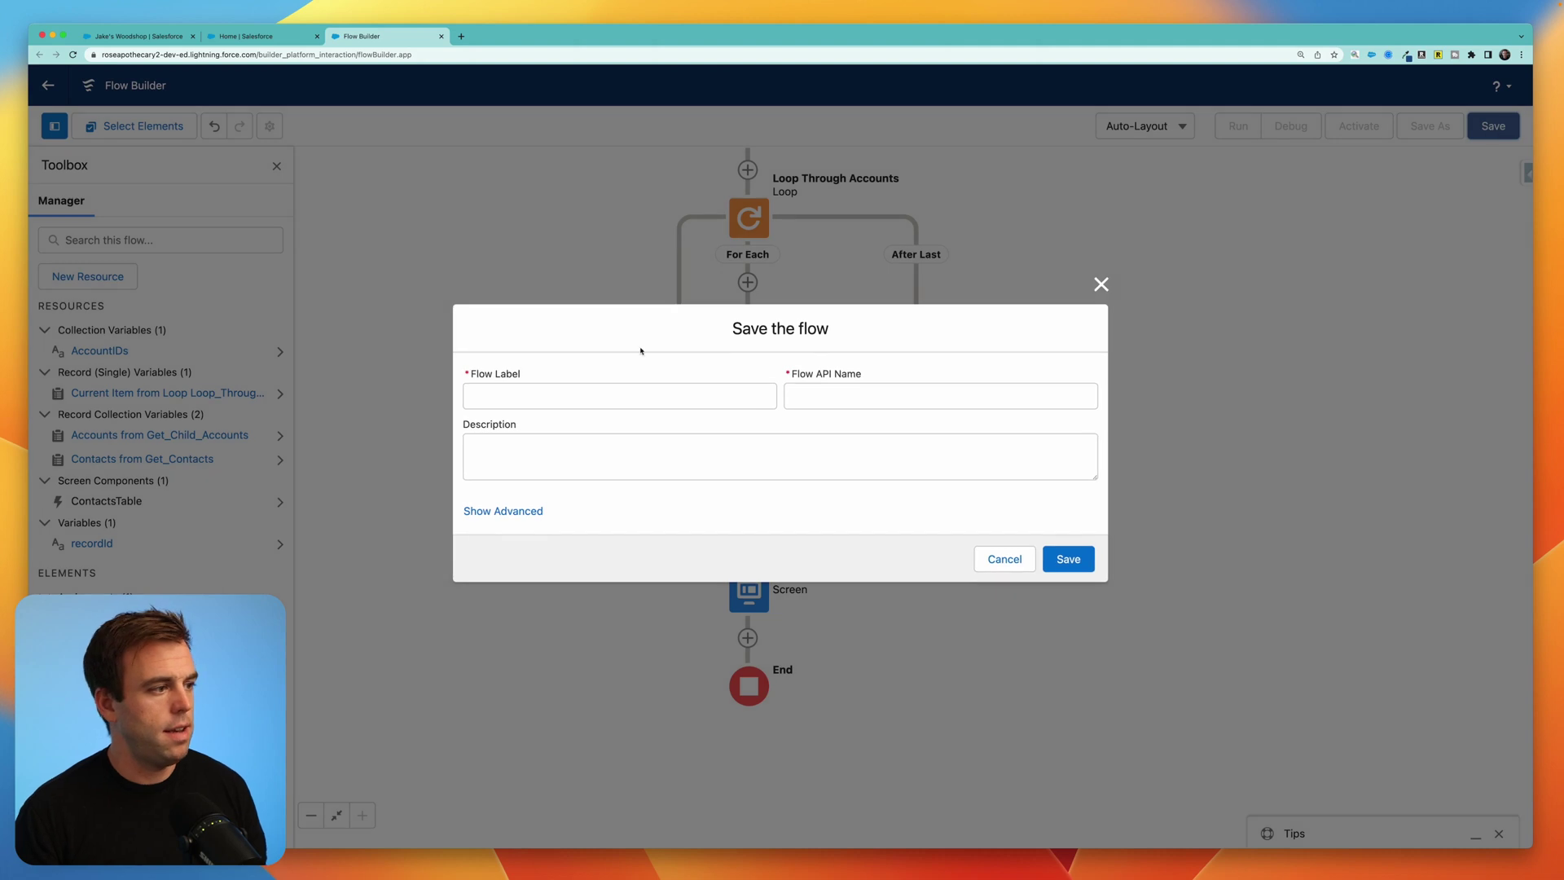
{"action": "left_click", "coordinate": [563, 398]}
{"action": "type", "text": "Account - "}
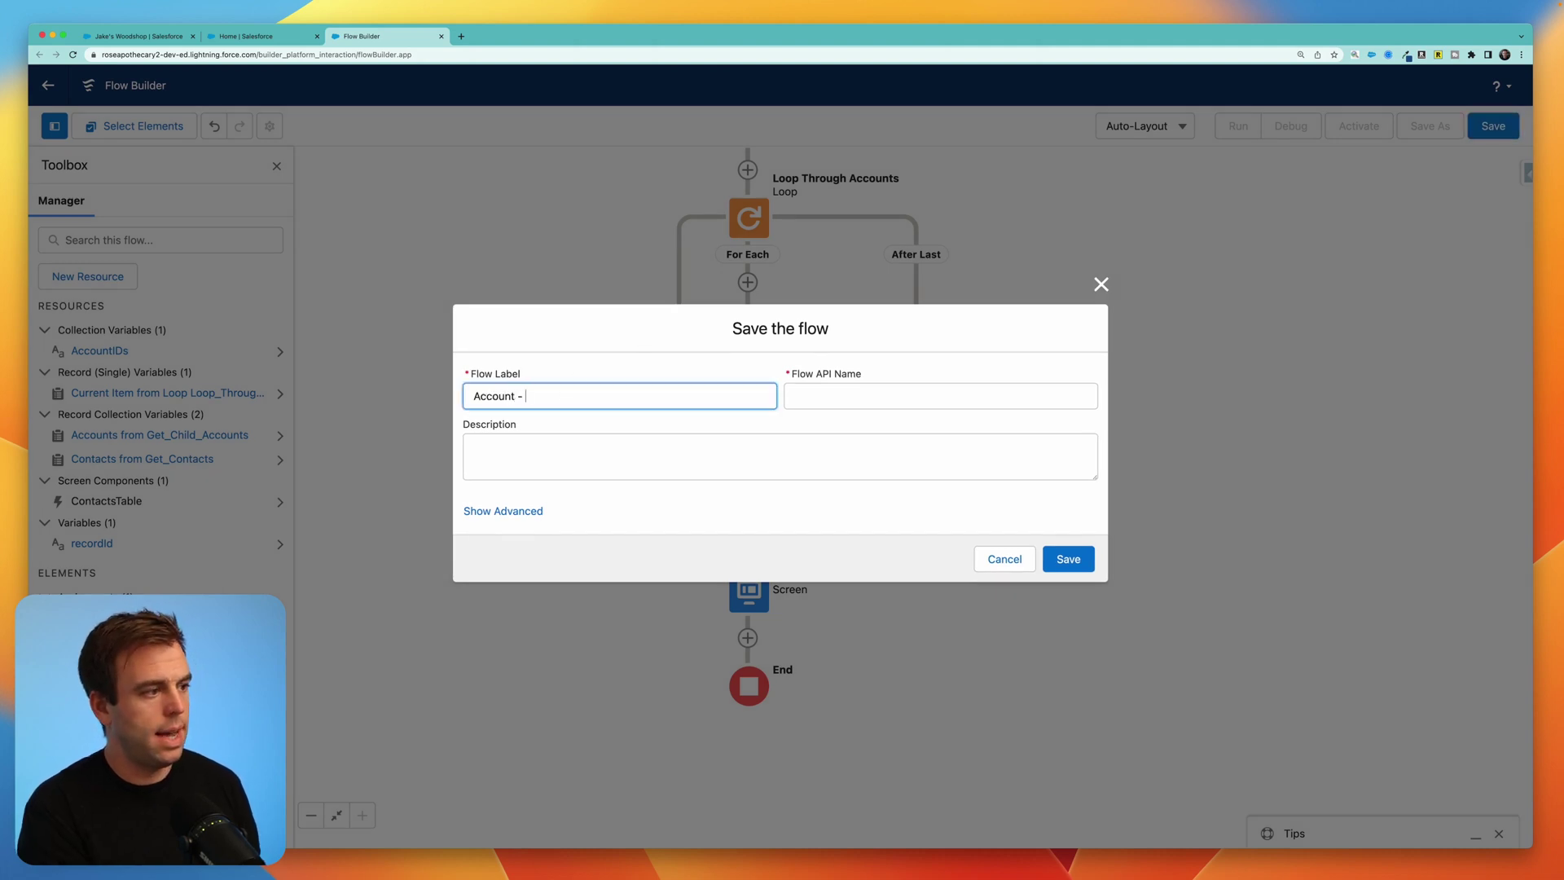
{"action": "type", "text": "List of Chil"}
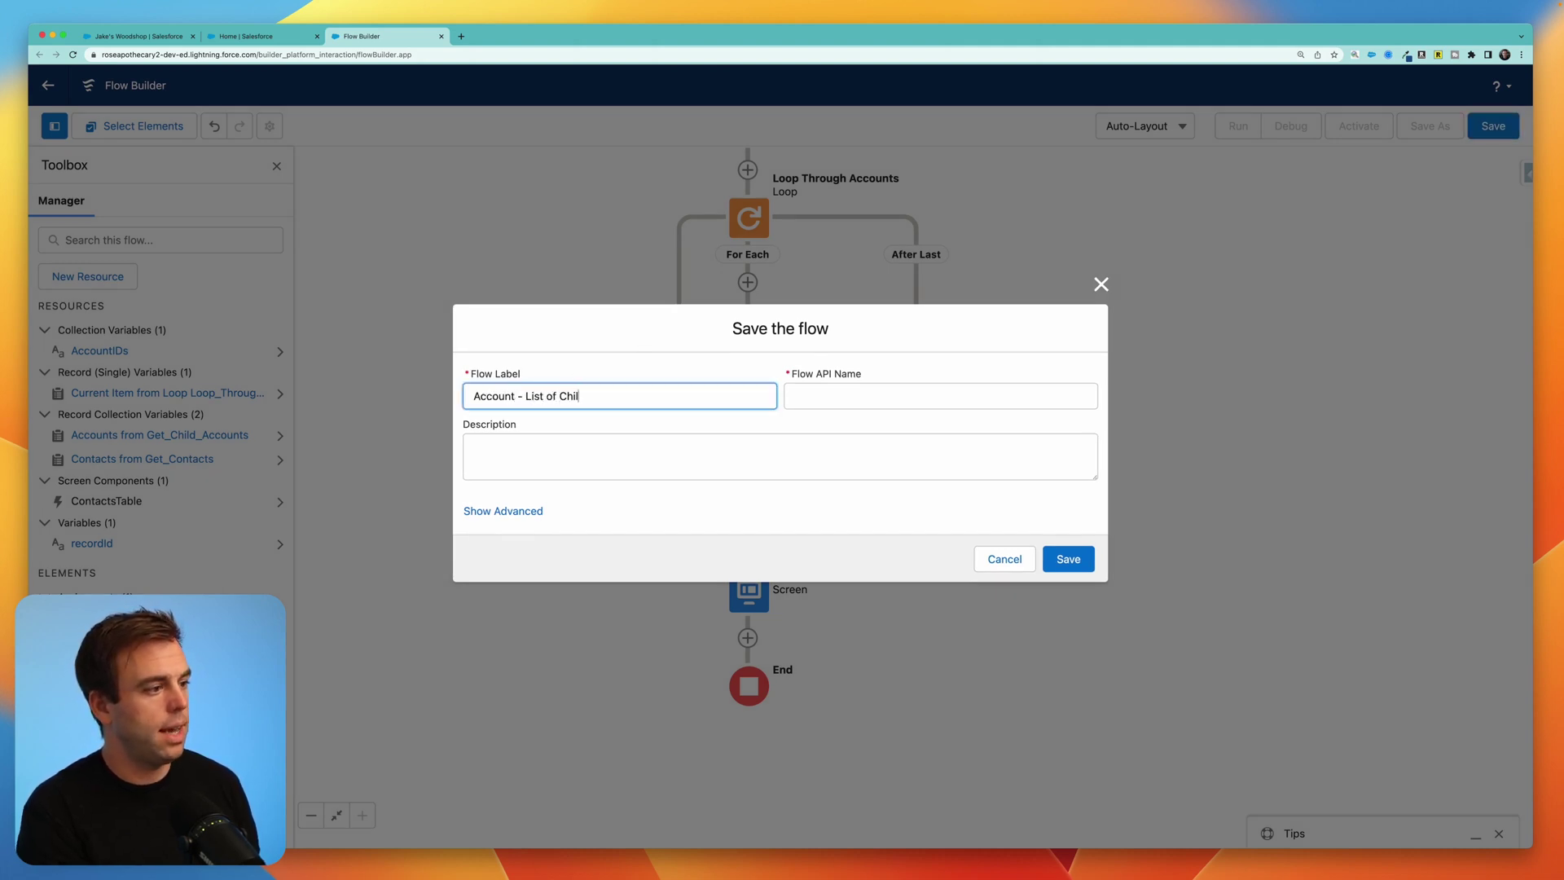
{"action": "type", "text": "d Acc"}
{"action": "key", "text": "Return"}
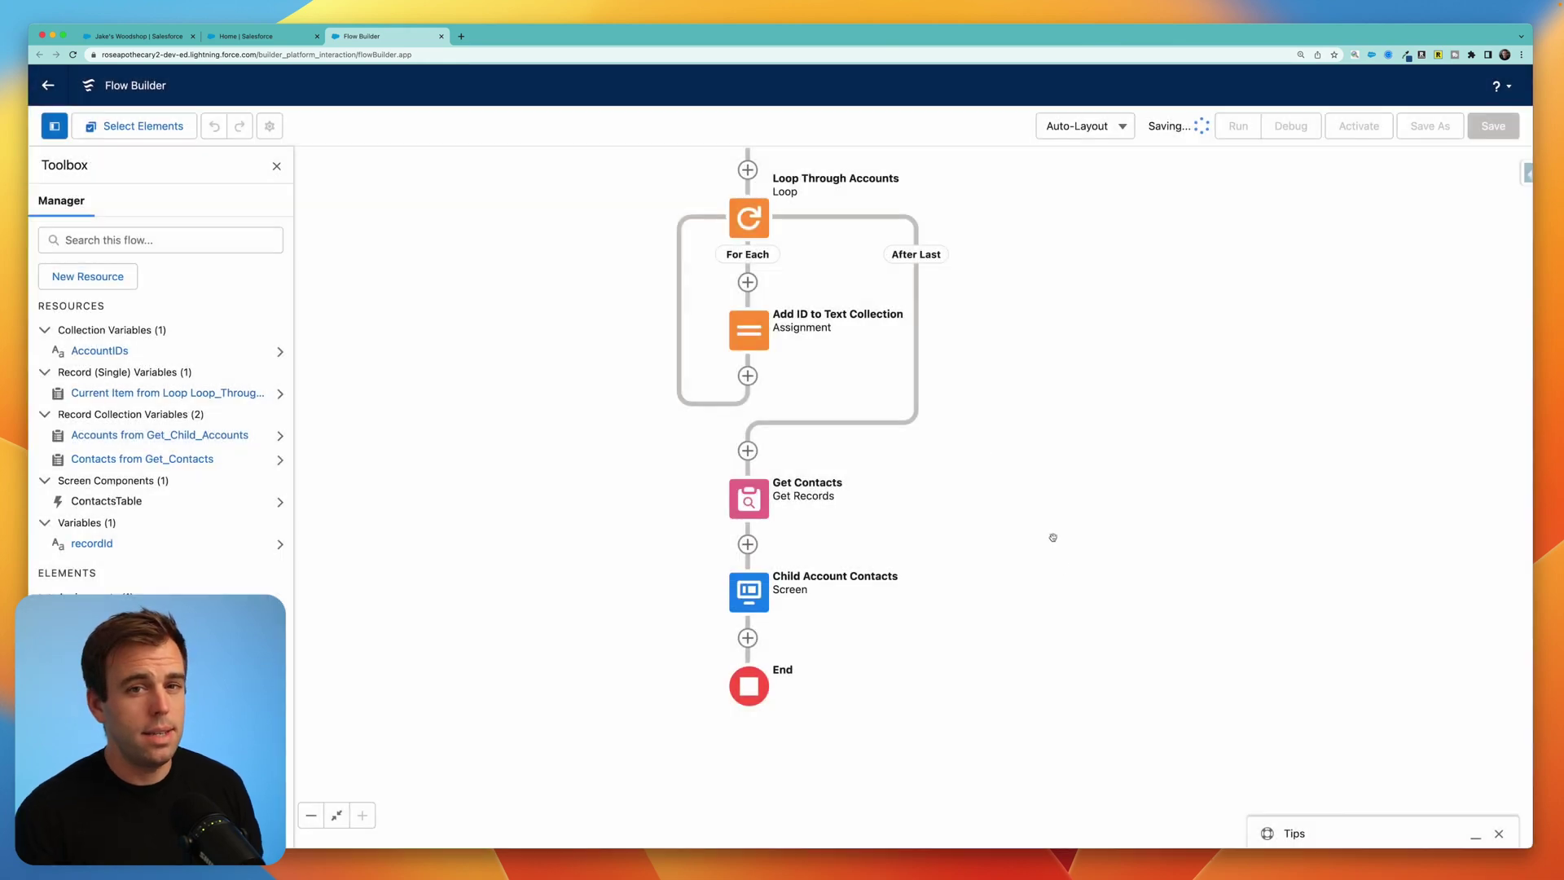
Copy the account's record ID from the record page URL and start a debug run
{"action": "left_click", "coordinate": [156, 38]}
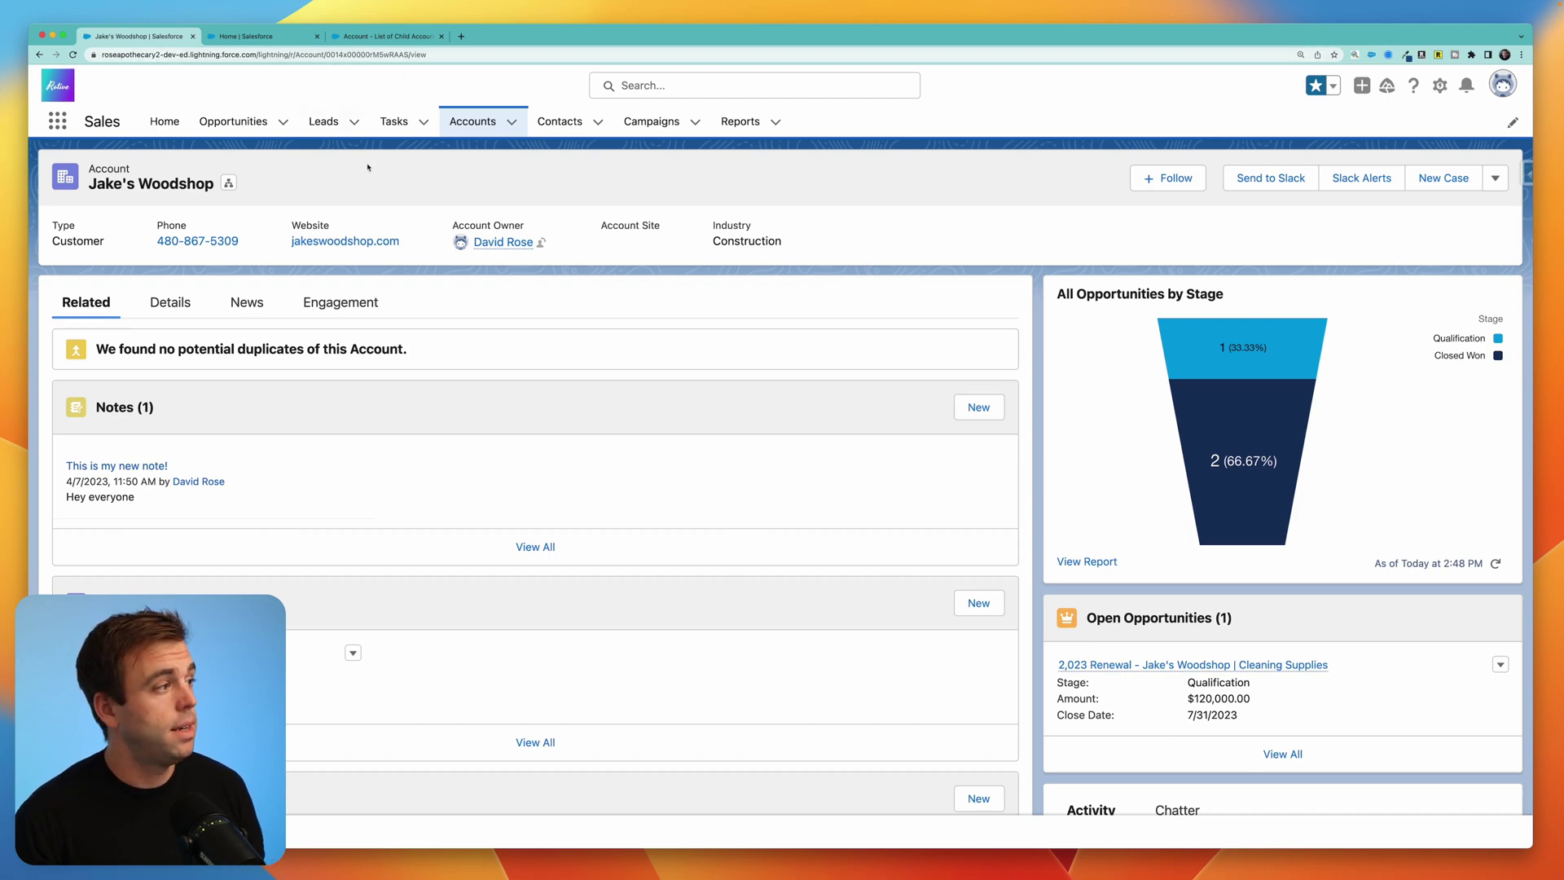
{"action": "double_click", "coordinate": [363, 55]}
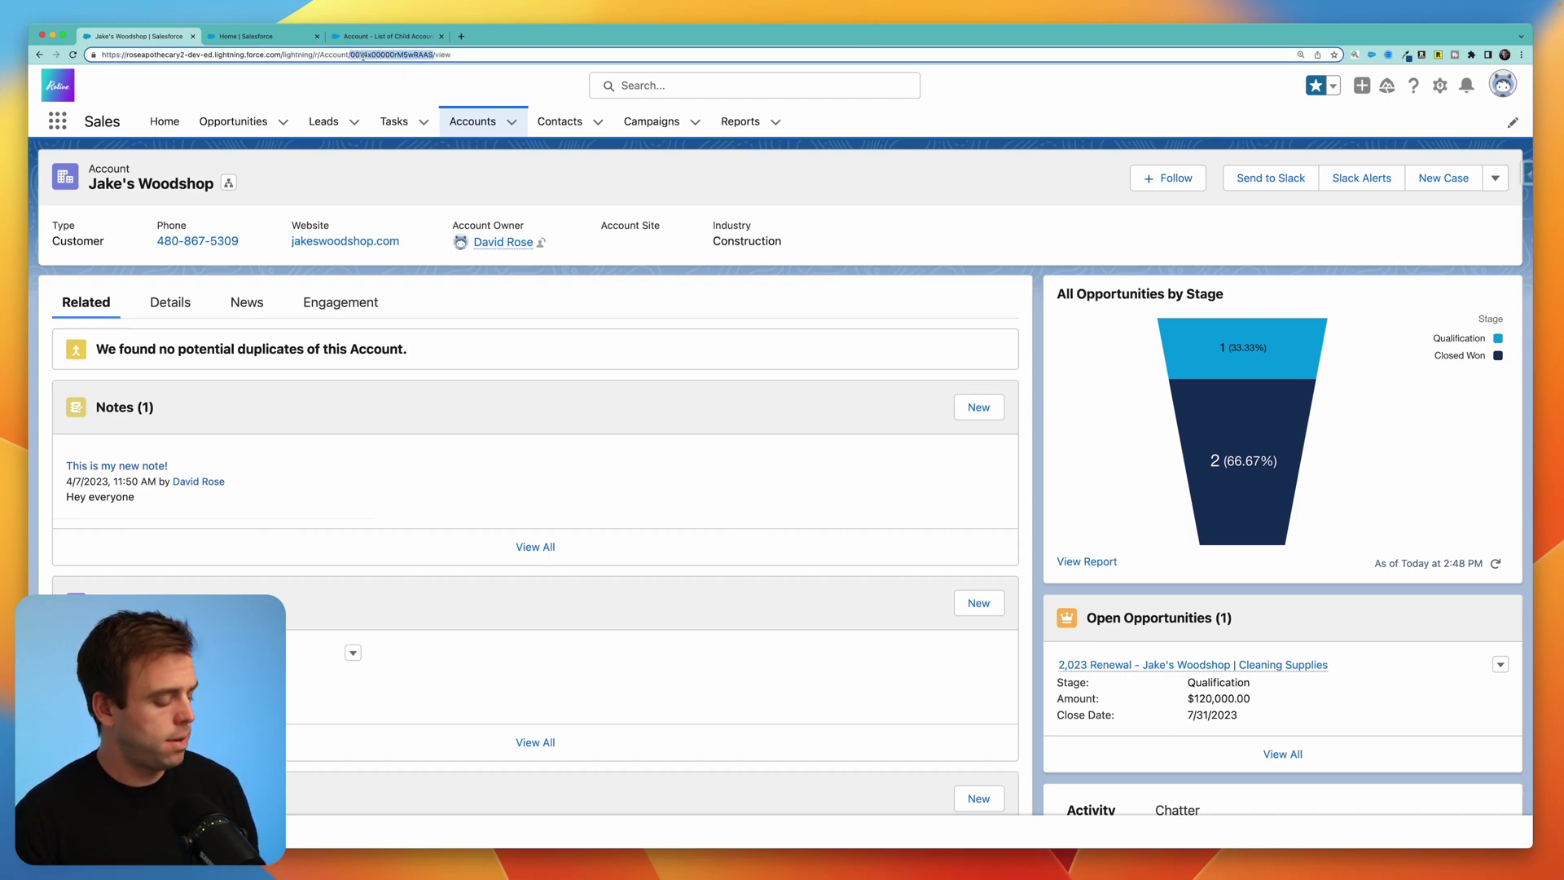
{"action": "left_click", "coordinate": [389, 36]}
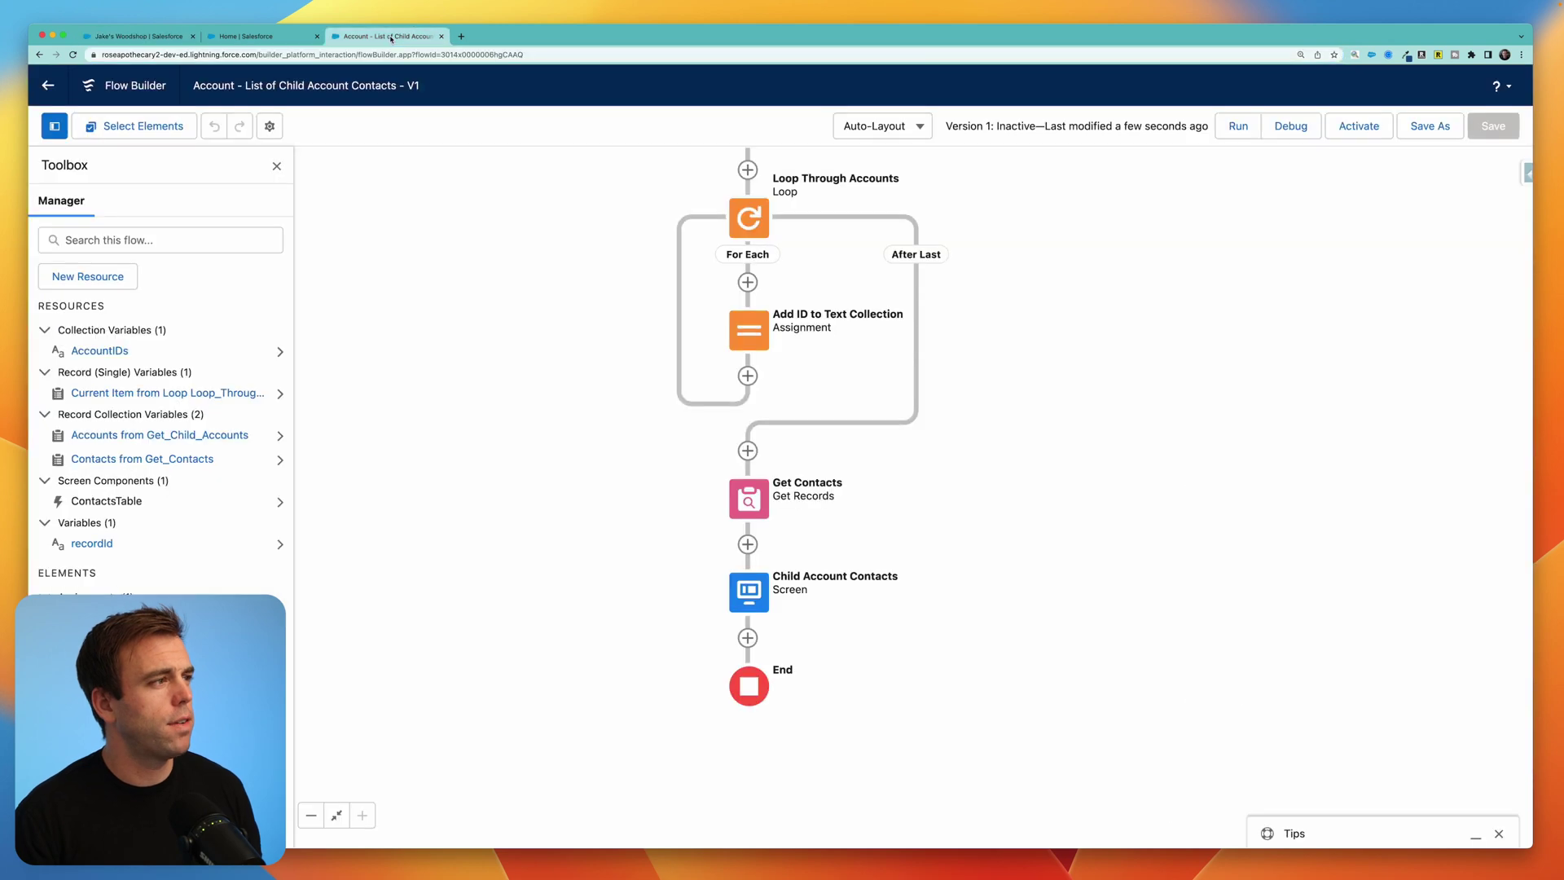
{"action": "left_click", "coordinate": [1290, 125]}
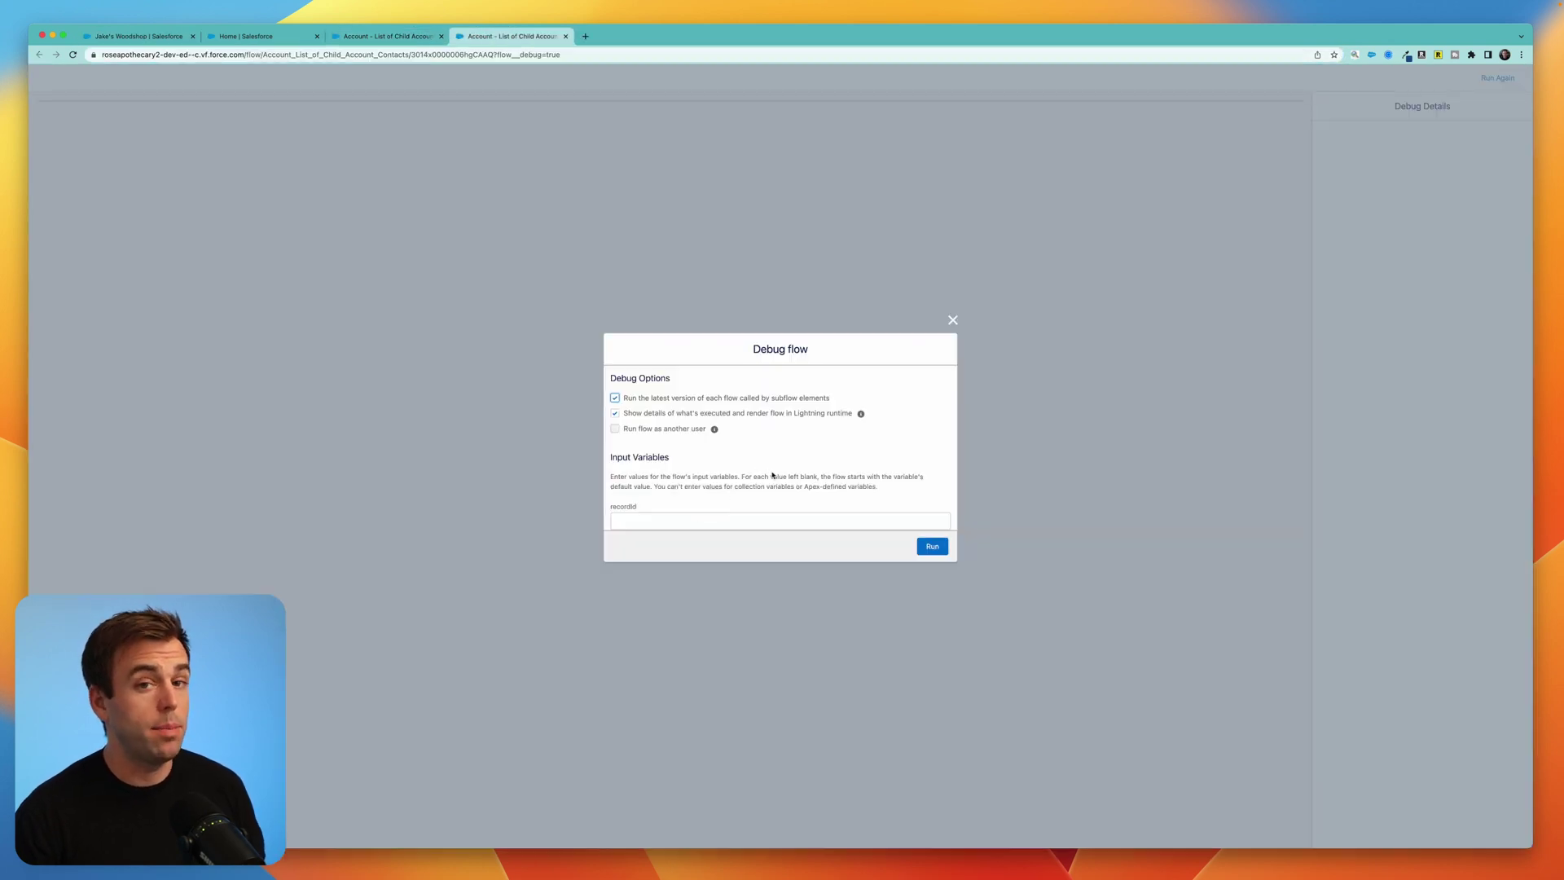
Paste the account ID as recordId, run the debug, and review the four listed contacts
{"action": "left_click", "coordinate": [636, 517]}
{"action": "left_click", "coordinate": [639, 519]}
{"action": "left_click", "coordinate": [642, 525]}
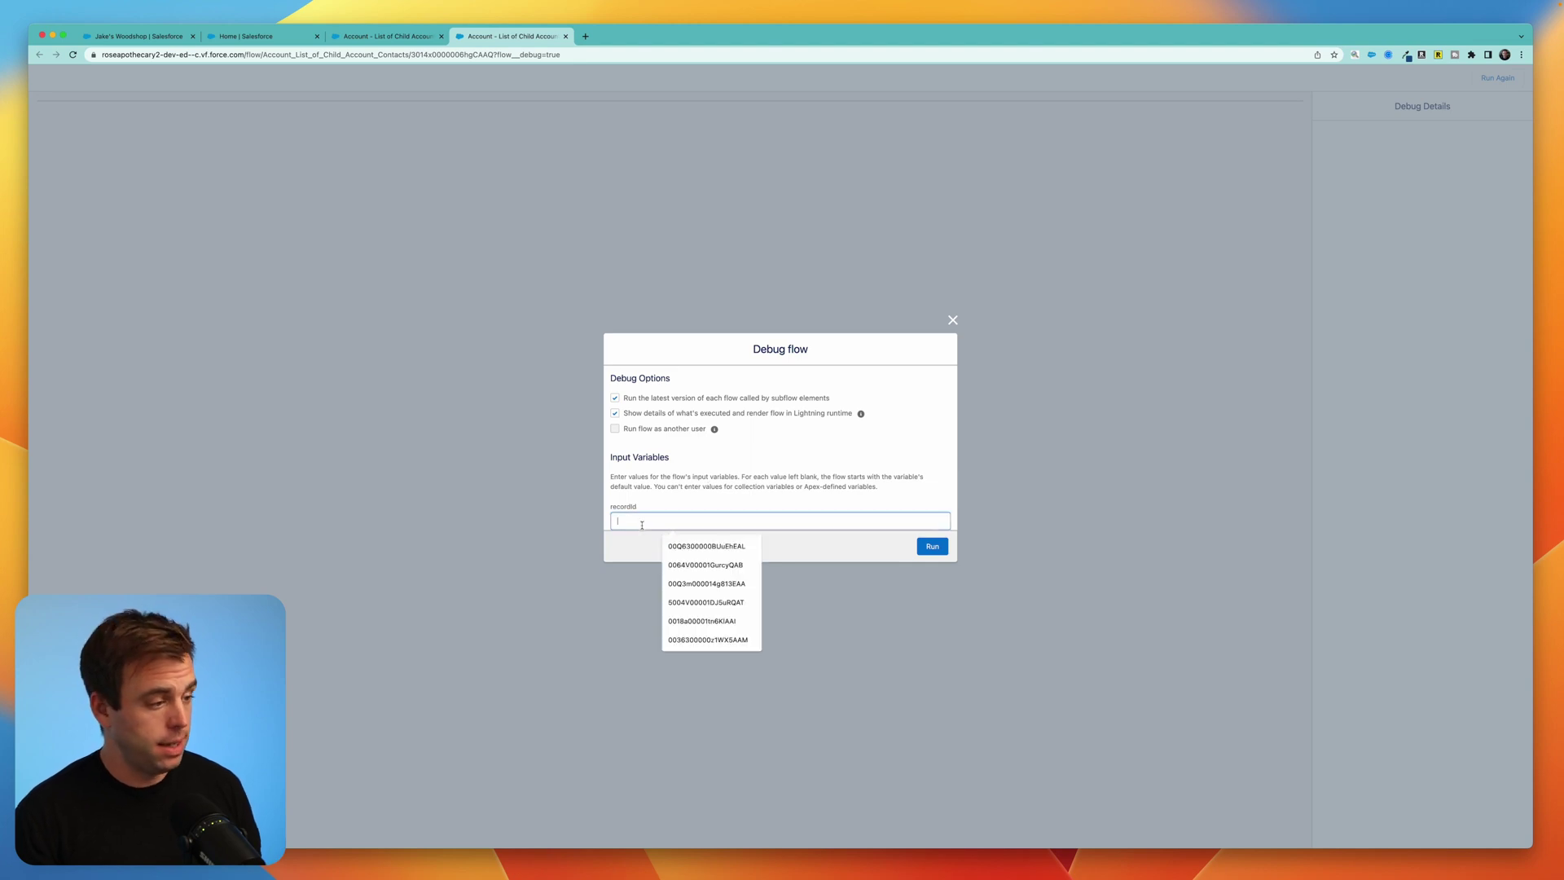
{"action": "key", "text": "super+v"}
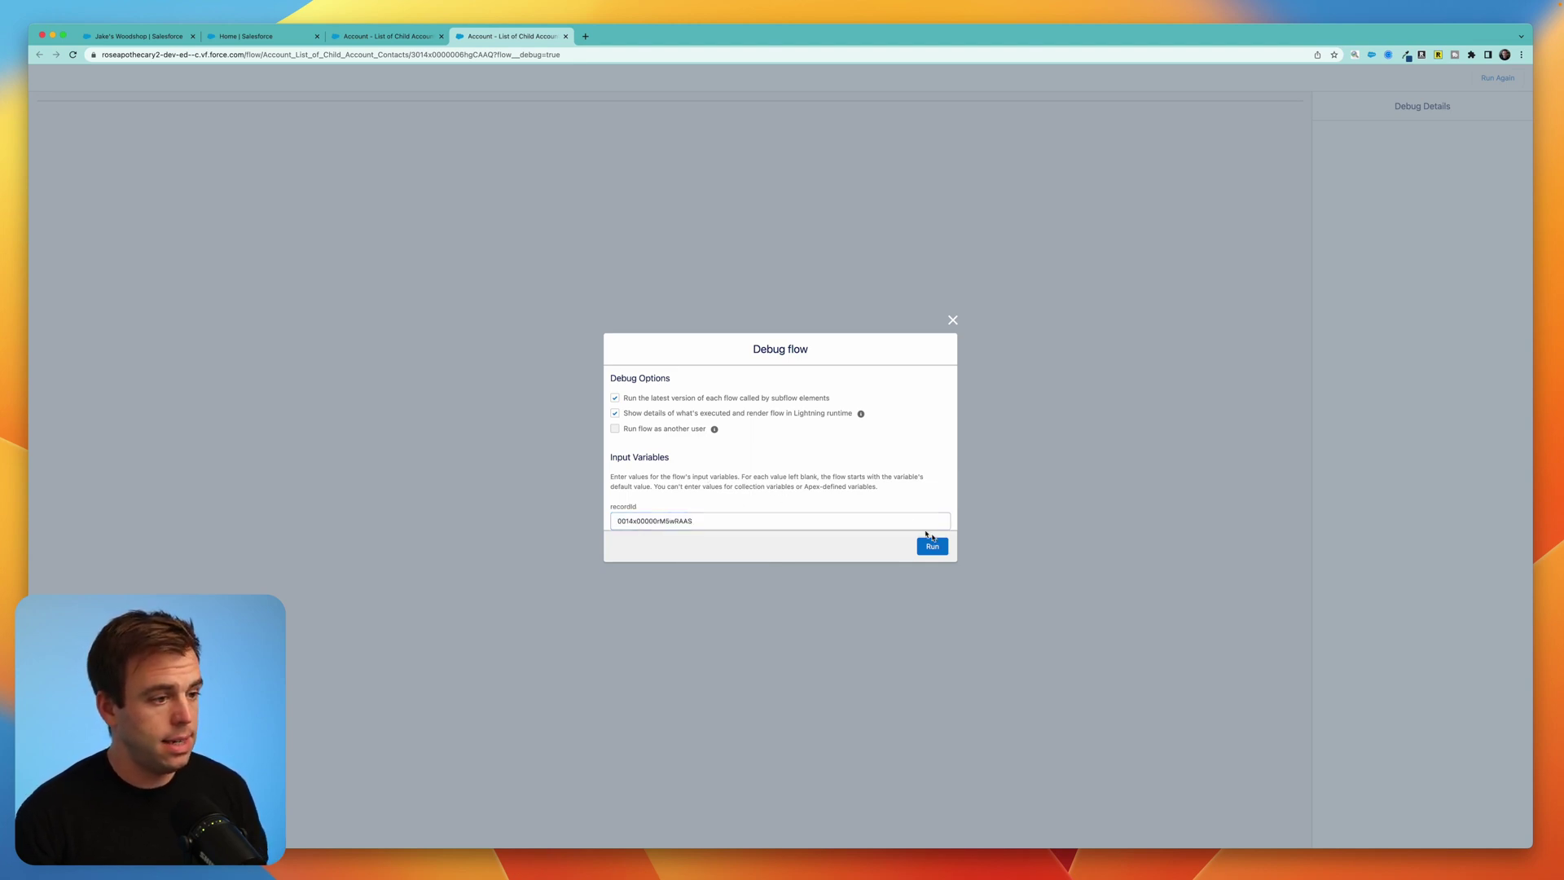
{"action": "left_click", "coordinate": [936, 549]}
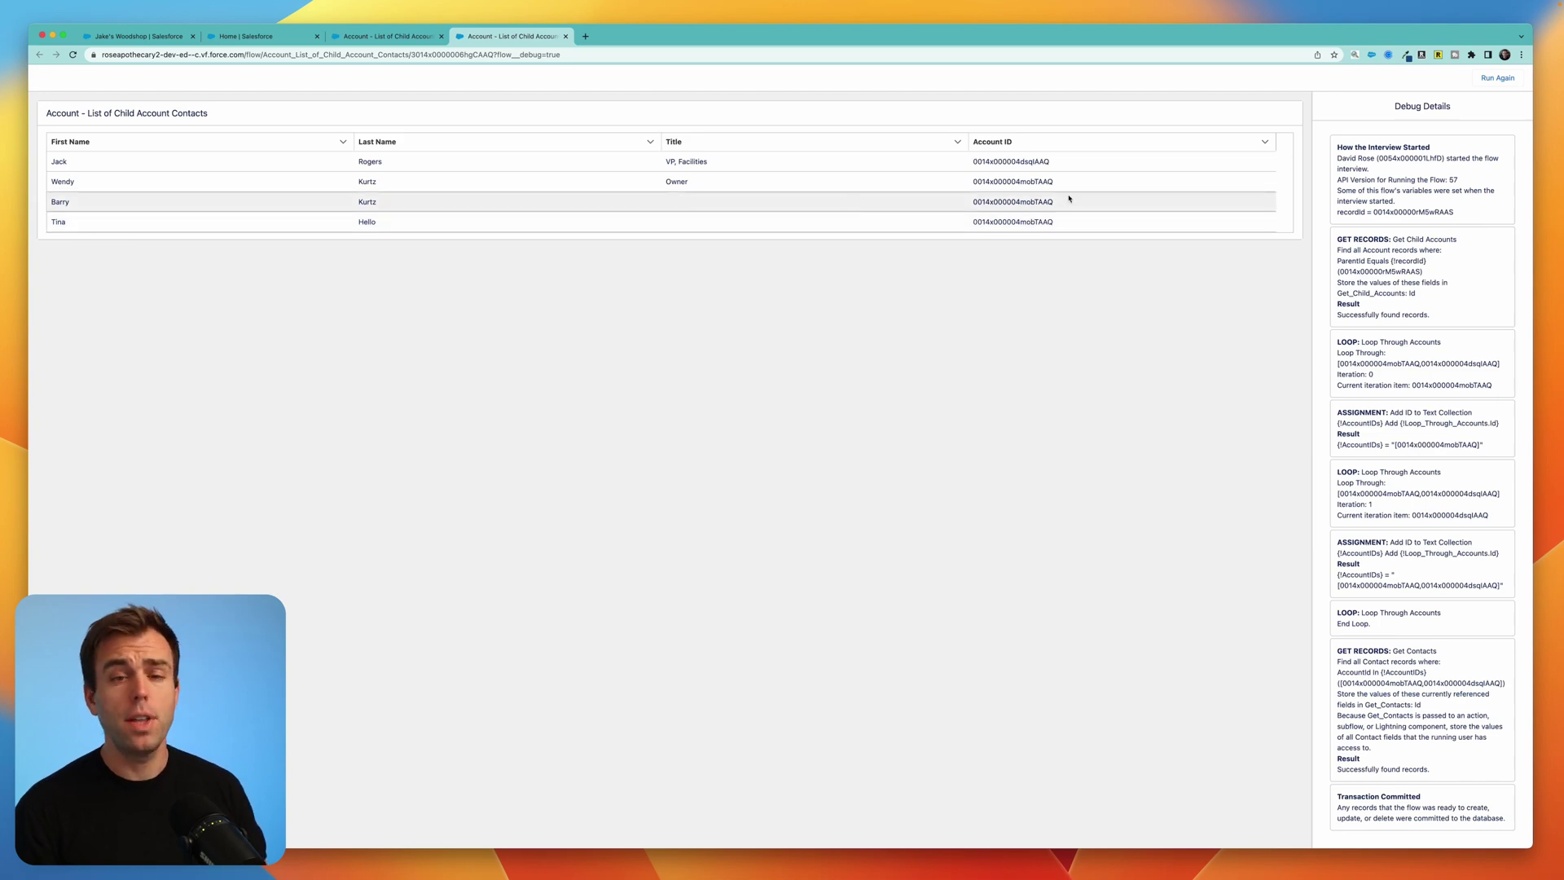
{"action": "scroll", "coordinate": [1063, 165], "scroll_direction": "up", "scroll_amount": 5}
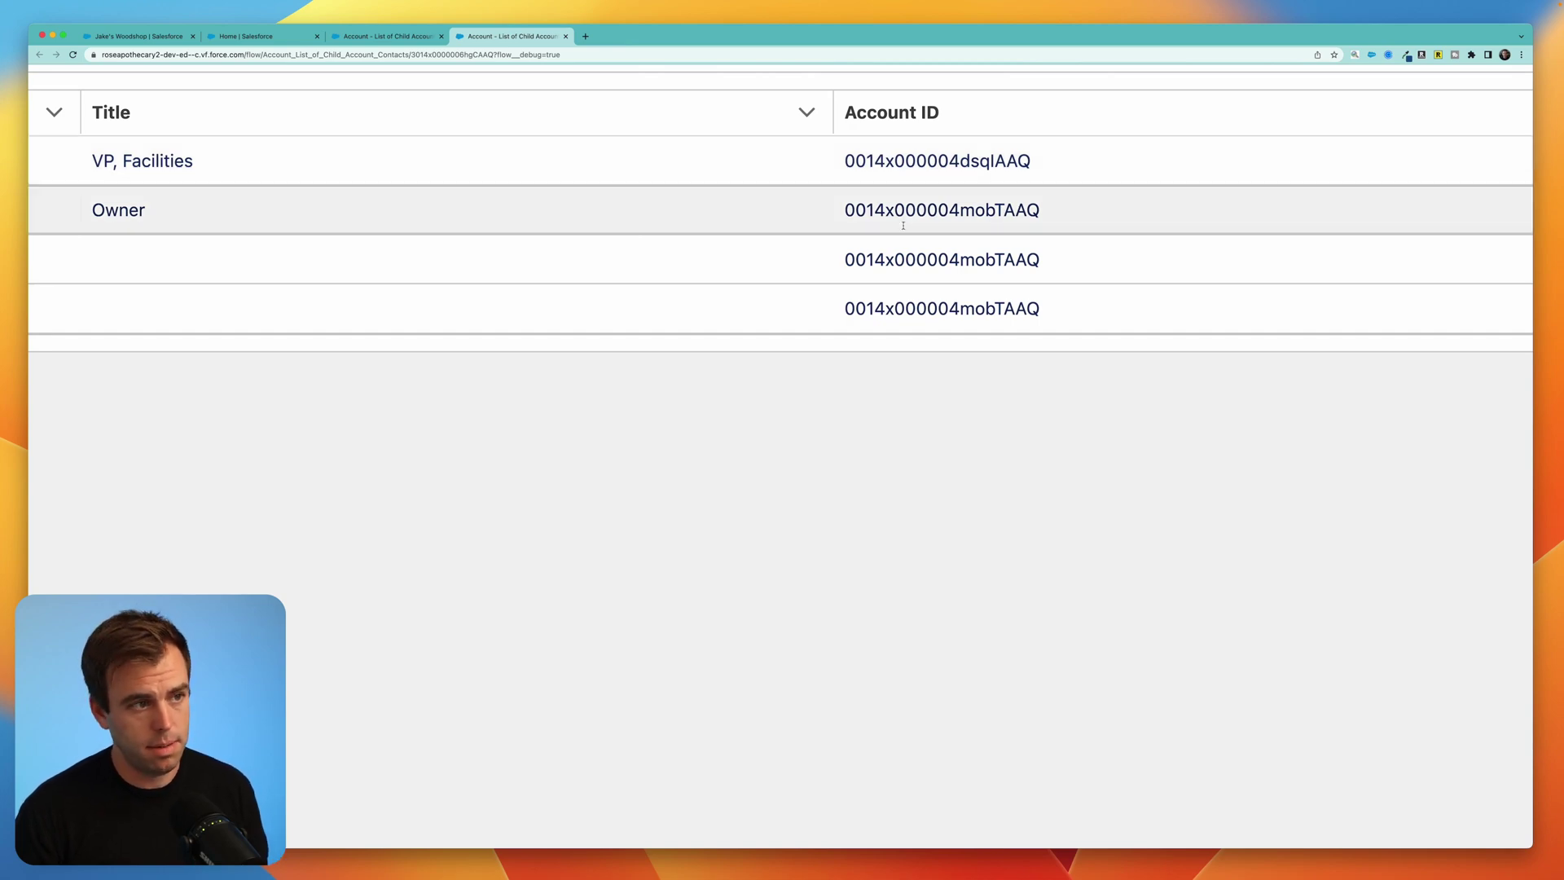
{"action": "scroll", "coordinate": [984, 274], "scroll_direction": "down", "scroll_amount": 5}
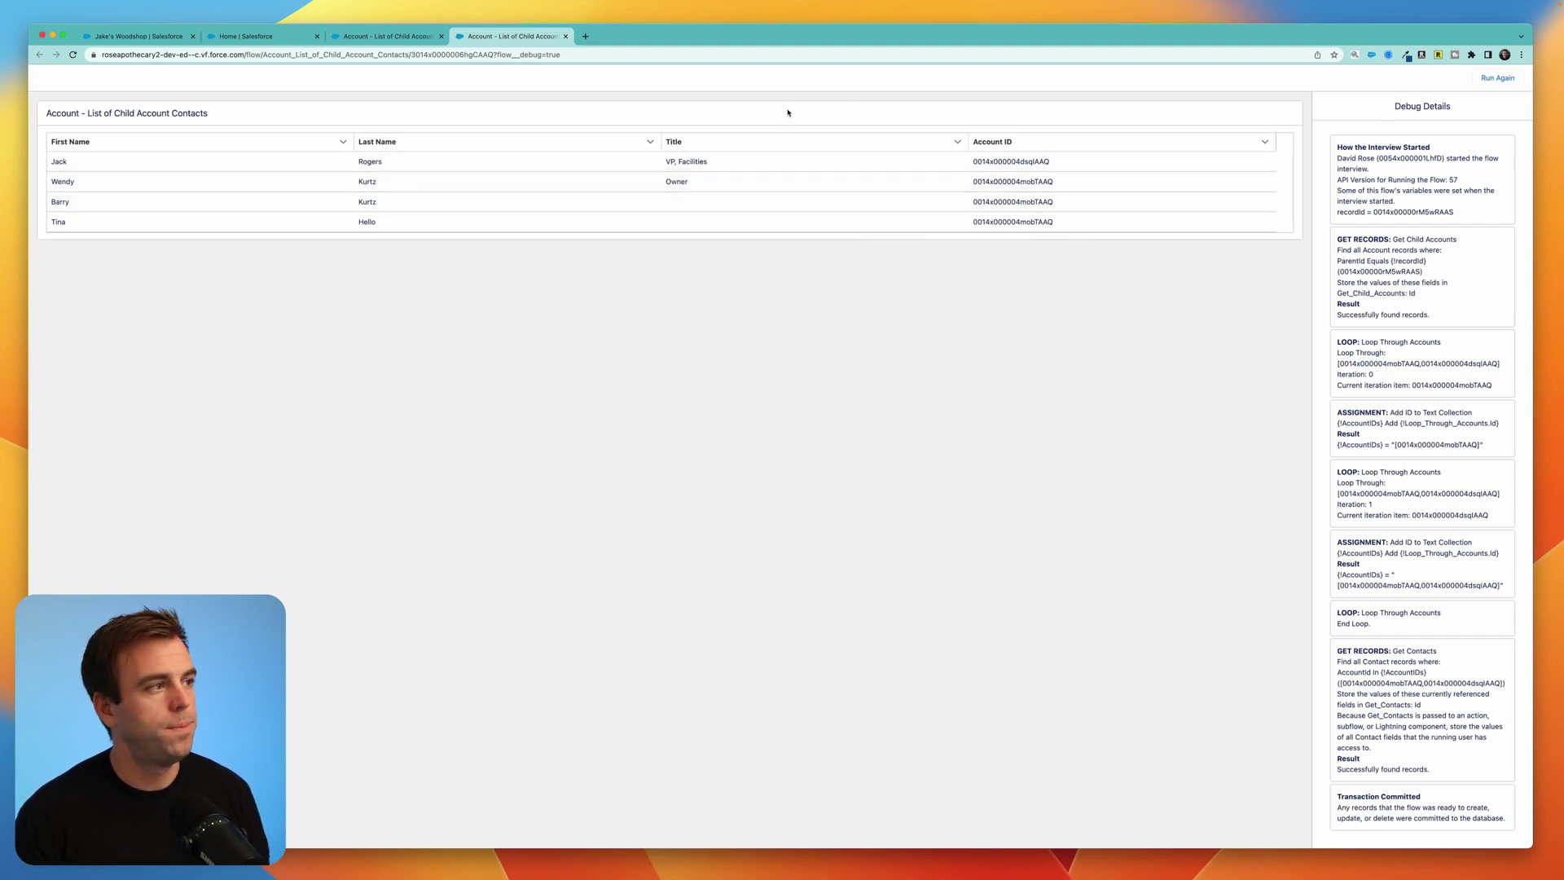
{"action": "left_click", "coordinate": [383, 36]}
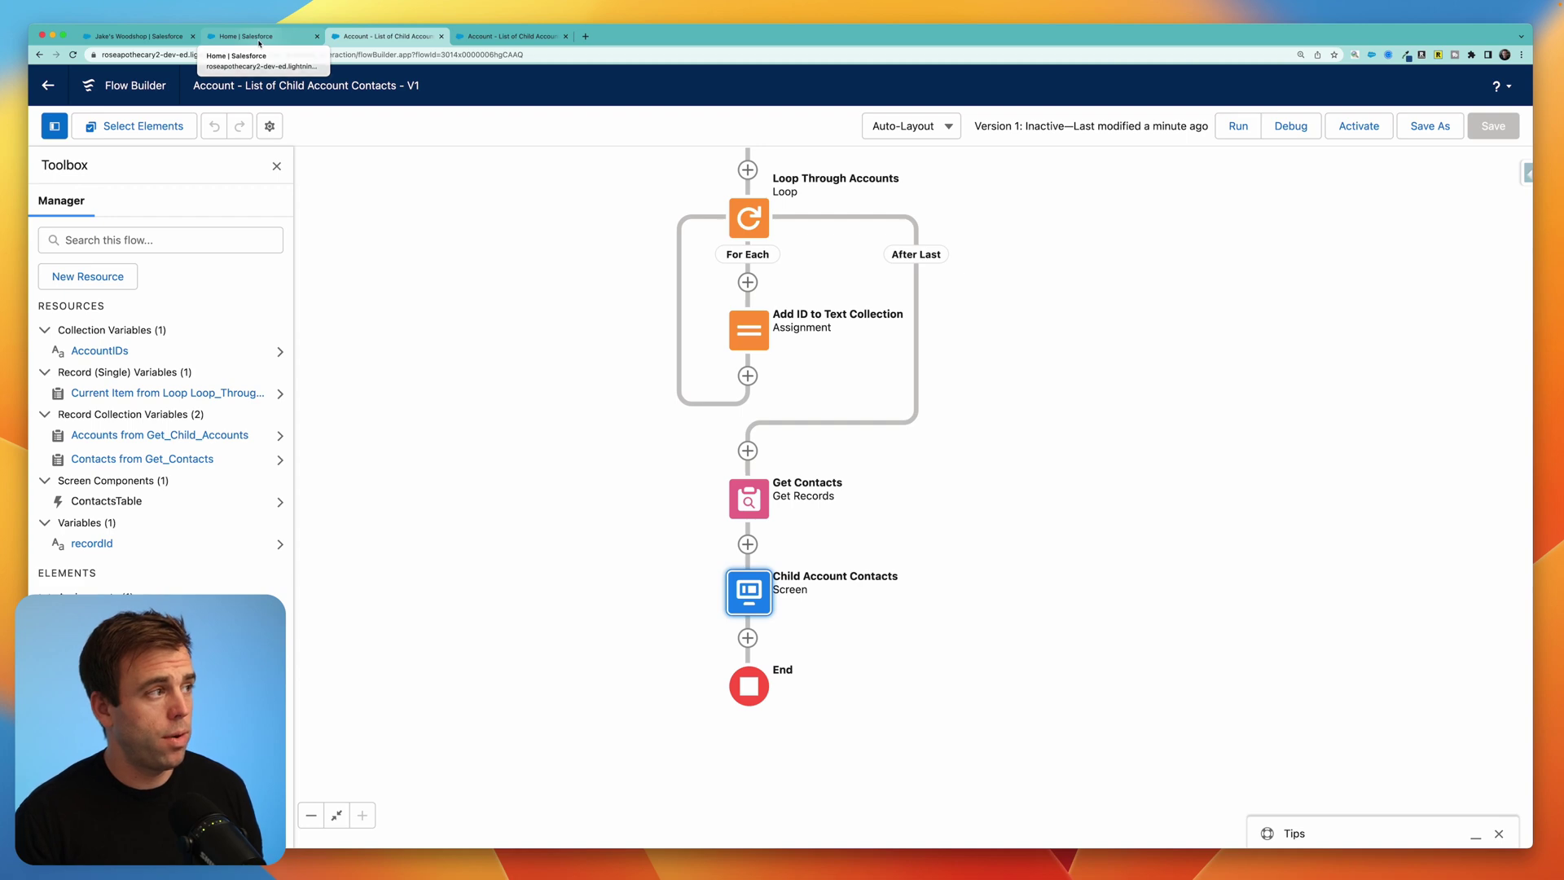
Open the Contact object's Fields & Relationships in Setup's Object Manager
{"action": "left_click", "coordinate": [270, 38]}
{"action": "left_click", "coordinate": [253, 129]}
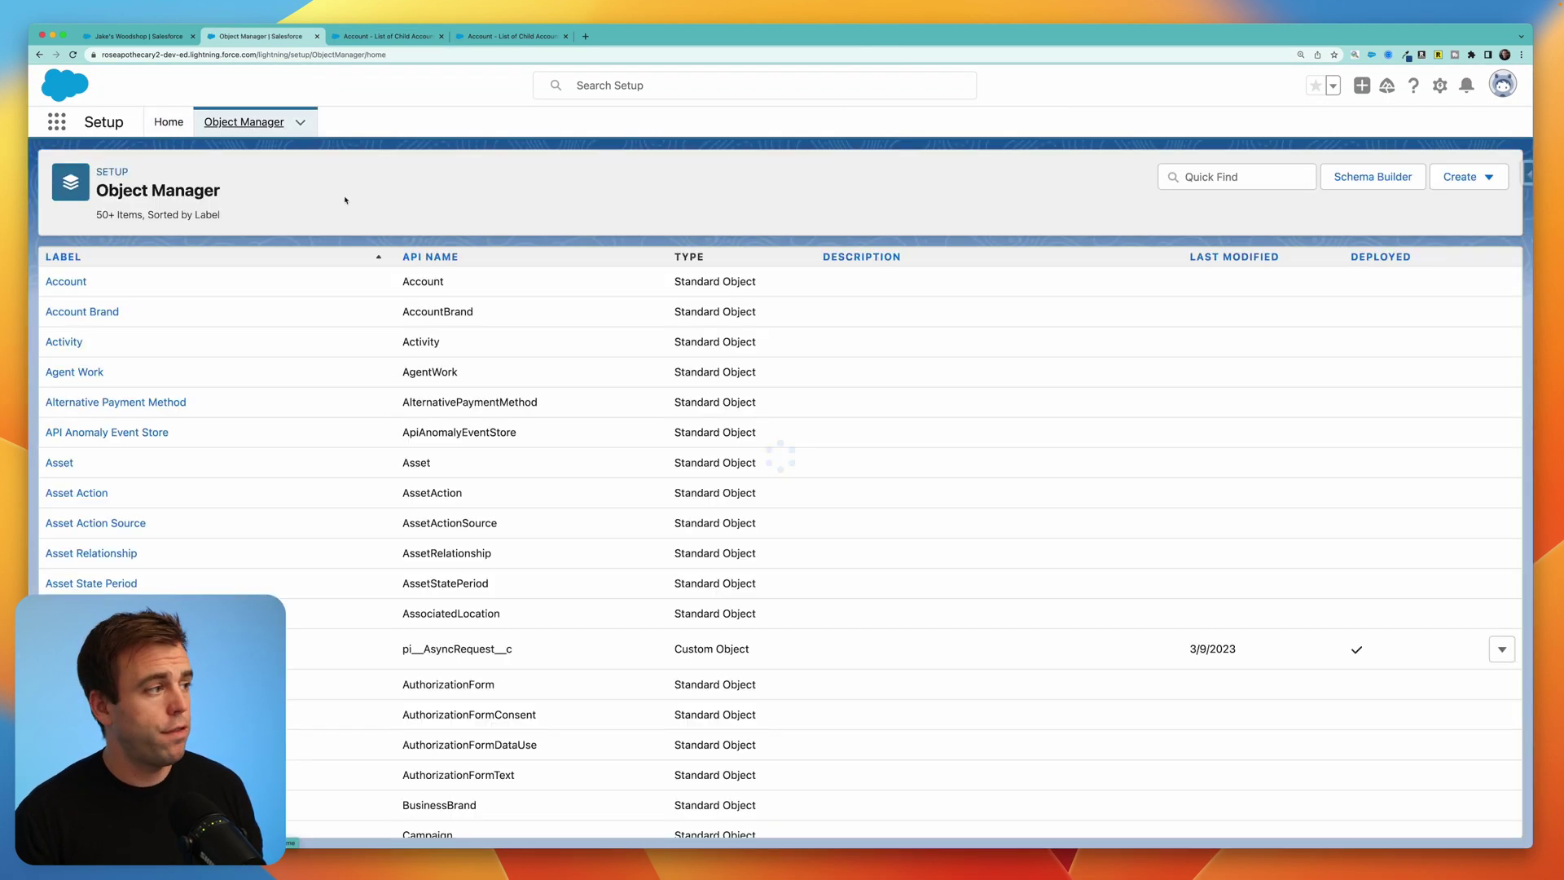
{"action": "left_click", "coordinate": [1231, 178]}
{"action": "type", "text": "contact"}
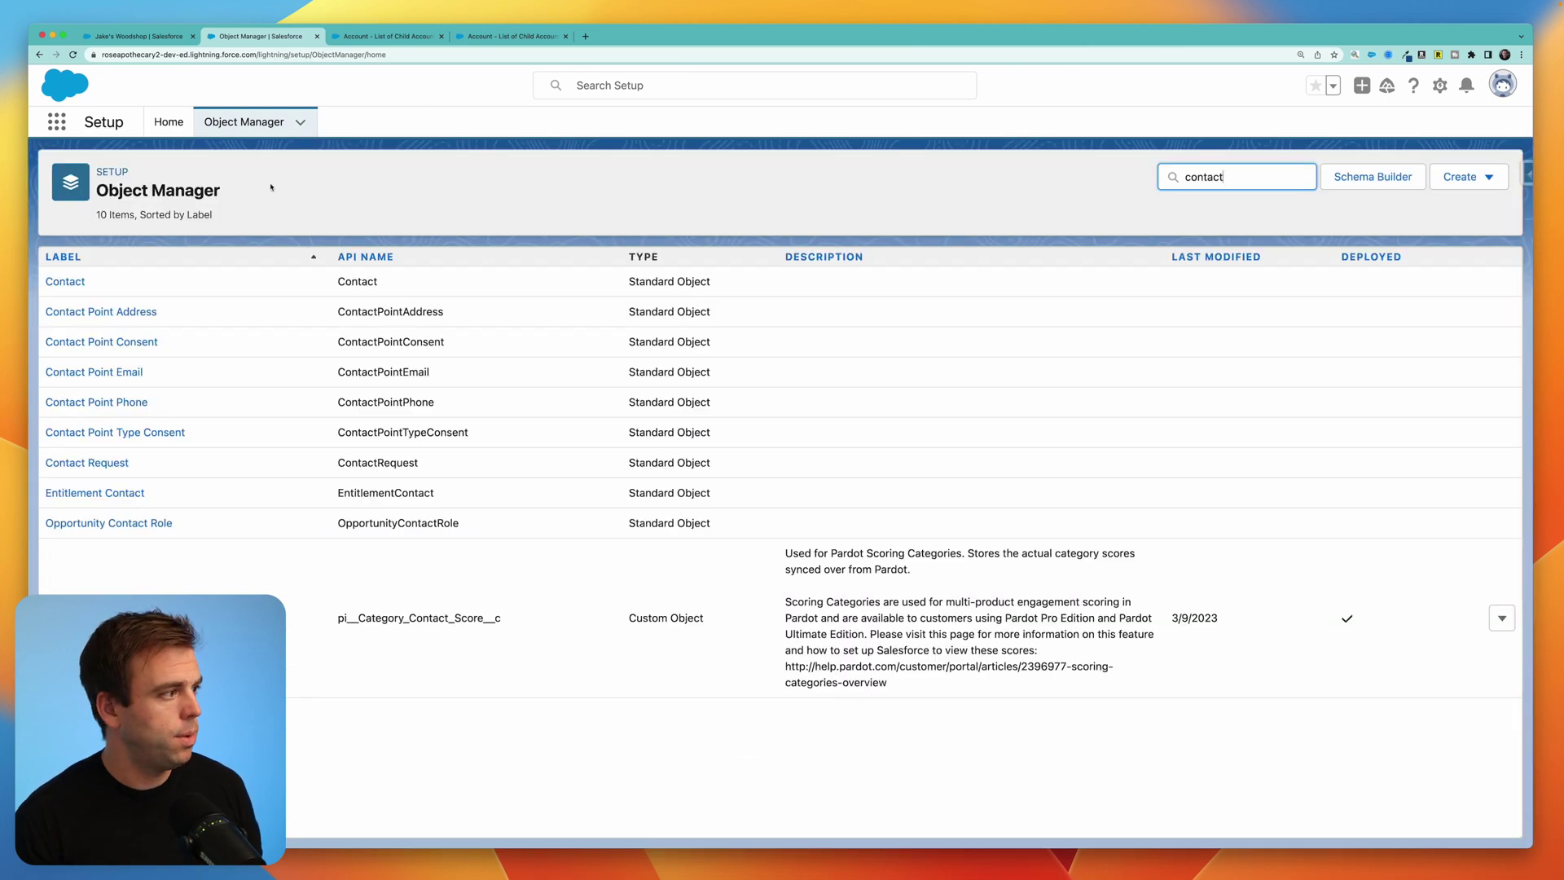
{"action": "left_click", "coordinate": [58, 281]}
{"action": "left_click", "coordinate": [122, 285]}
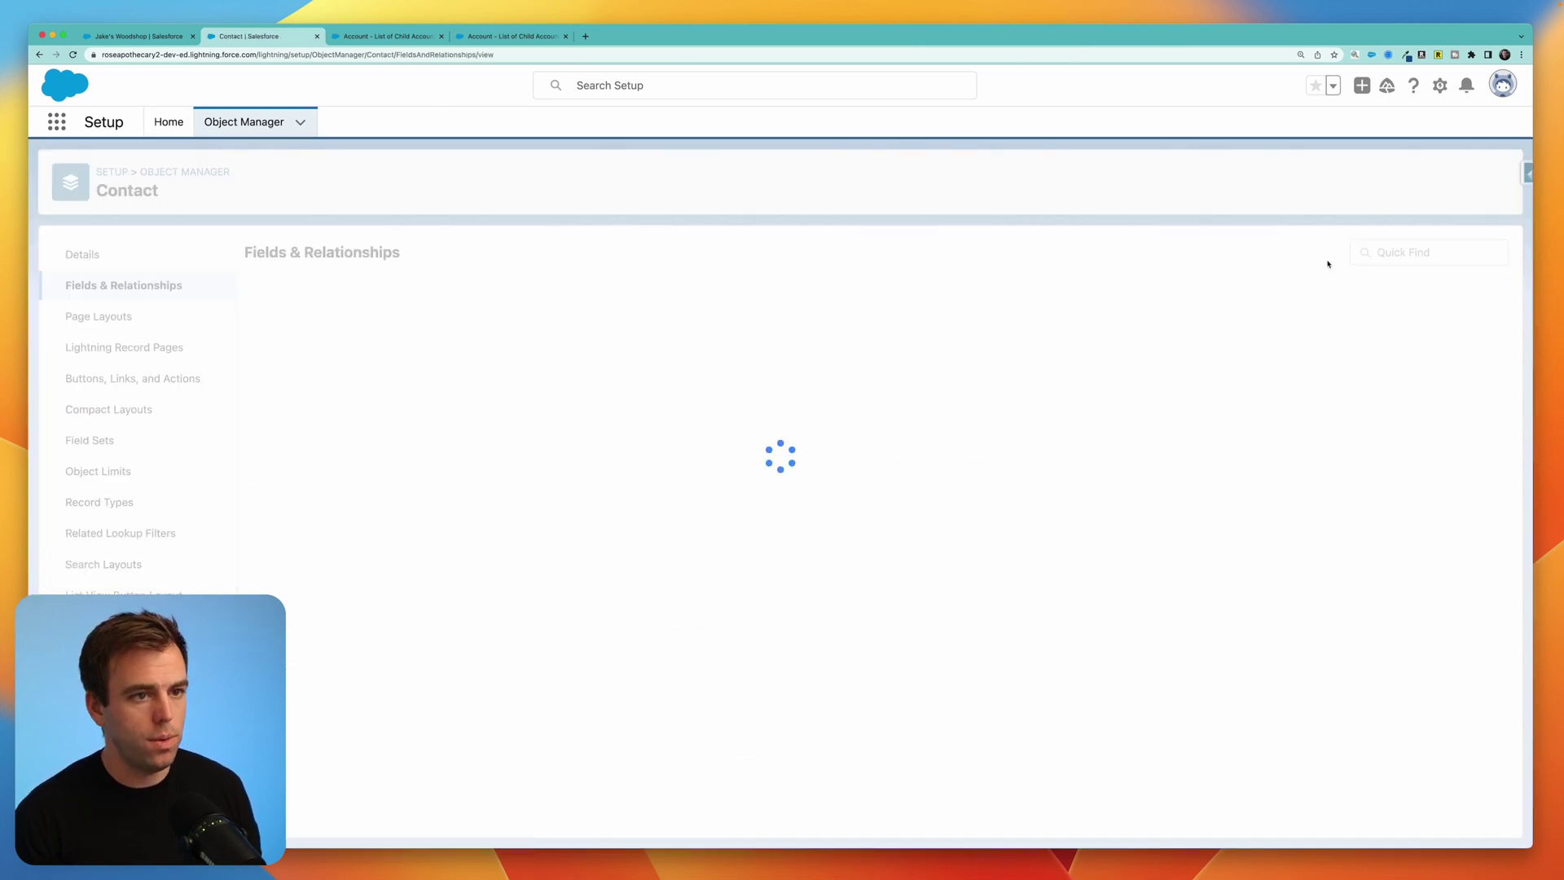
Start a Text formula field labelled 'Account Name (Table)', named Account_Name_Table
{"action": "left_click", "coordinate": [1139, 252]}
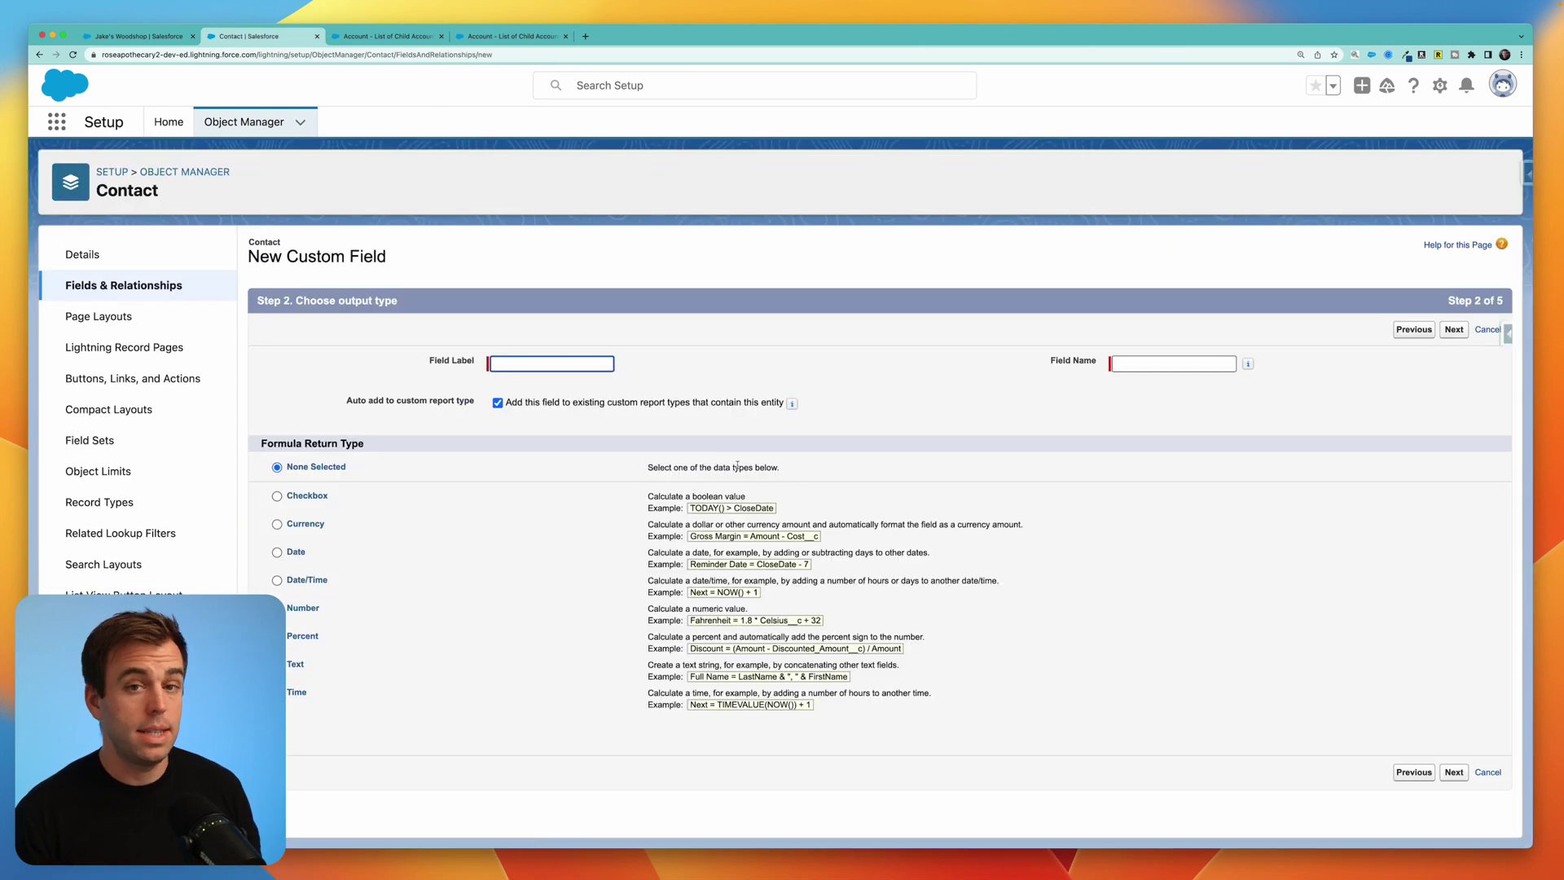
{"action": "type", "text": "Acc"}
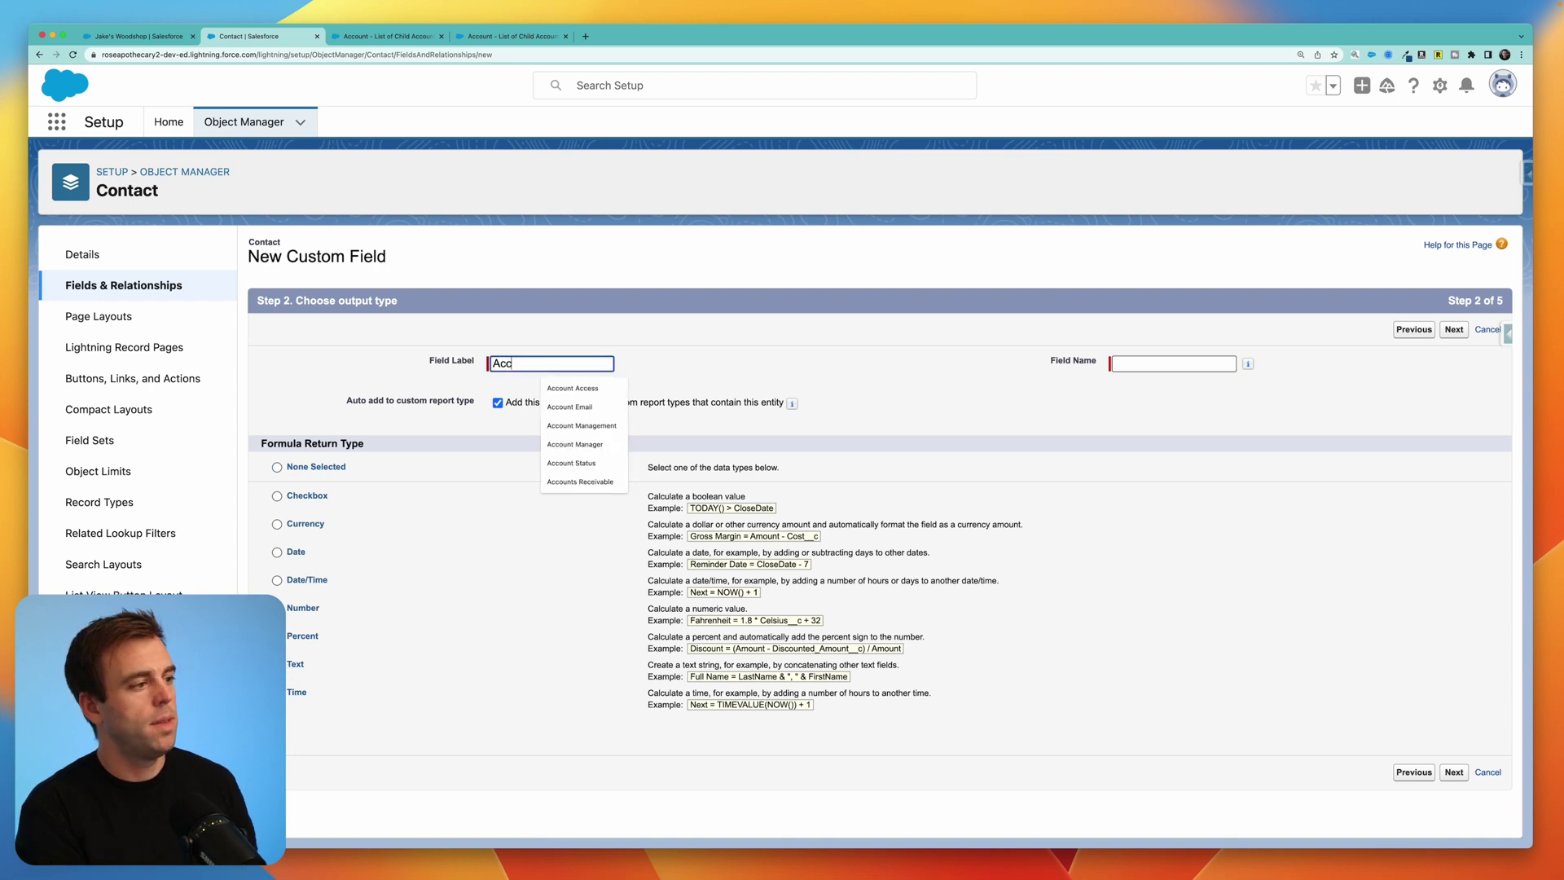
{"action": "type", "text": "ount Name "}
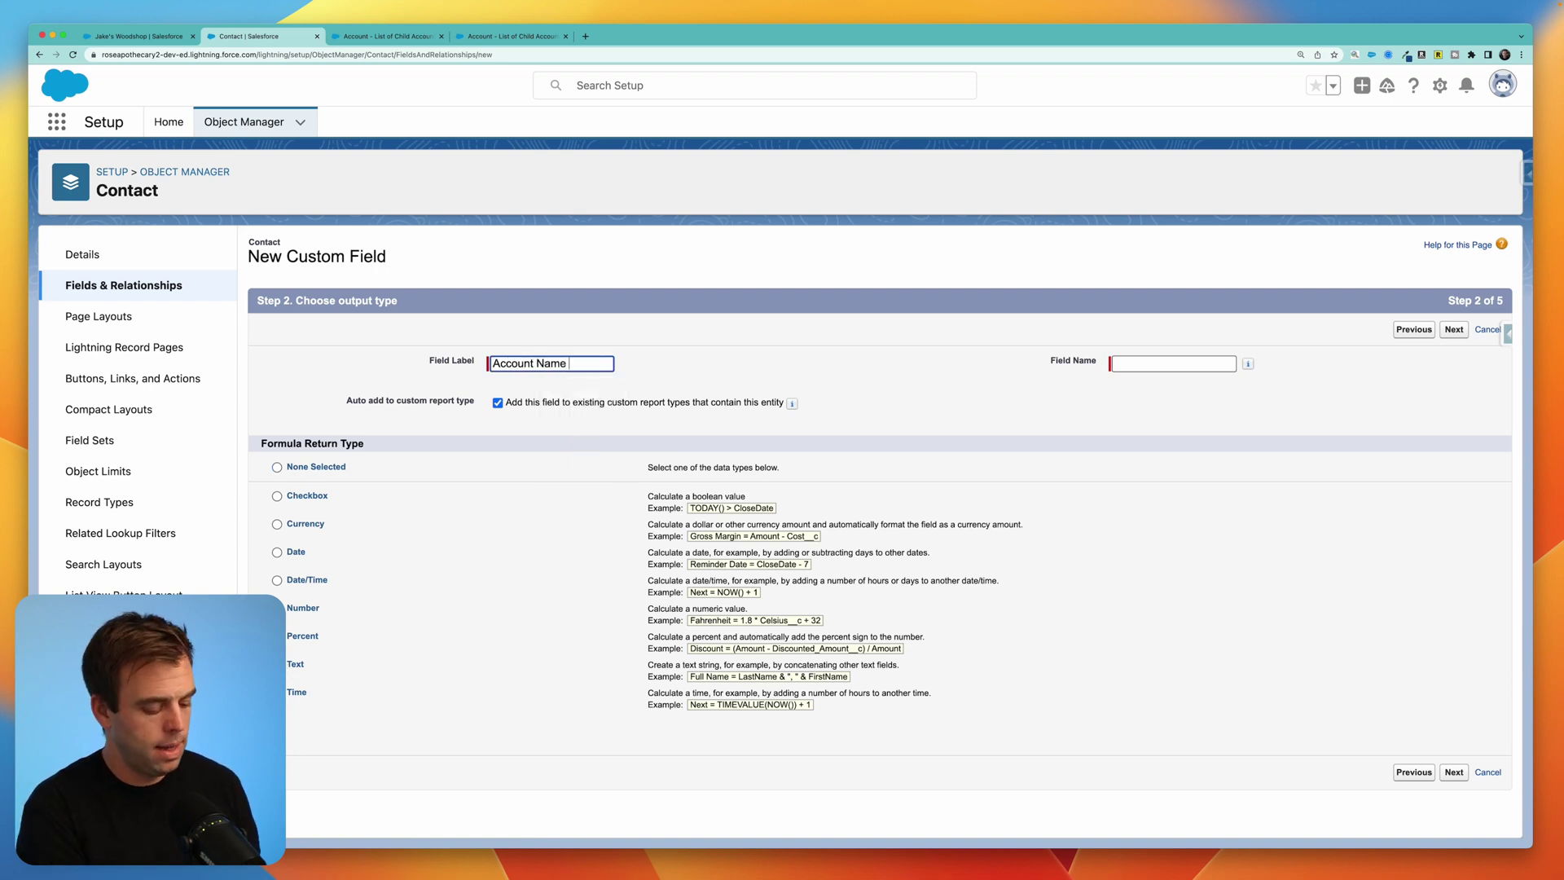
{"action": "type", "text": "(Table)"}
{"action": "key", "text": "Tab"}
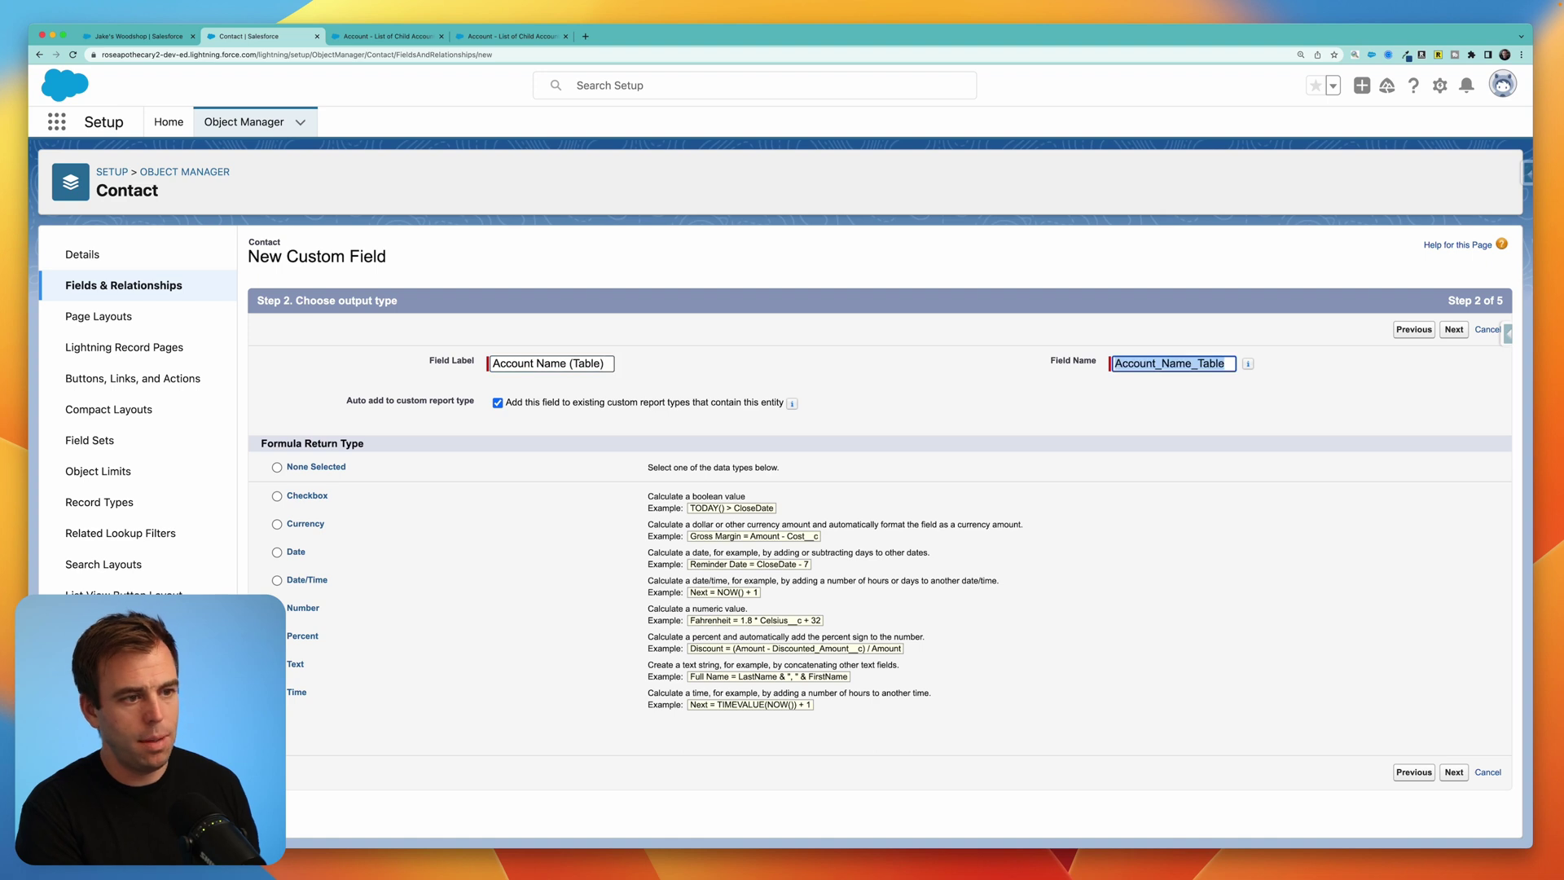
{"action": "left_click", "coordinate": [1116, 604]}
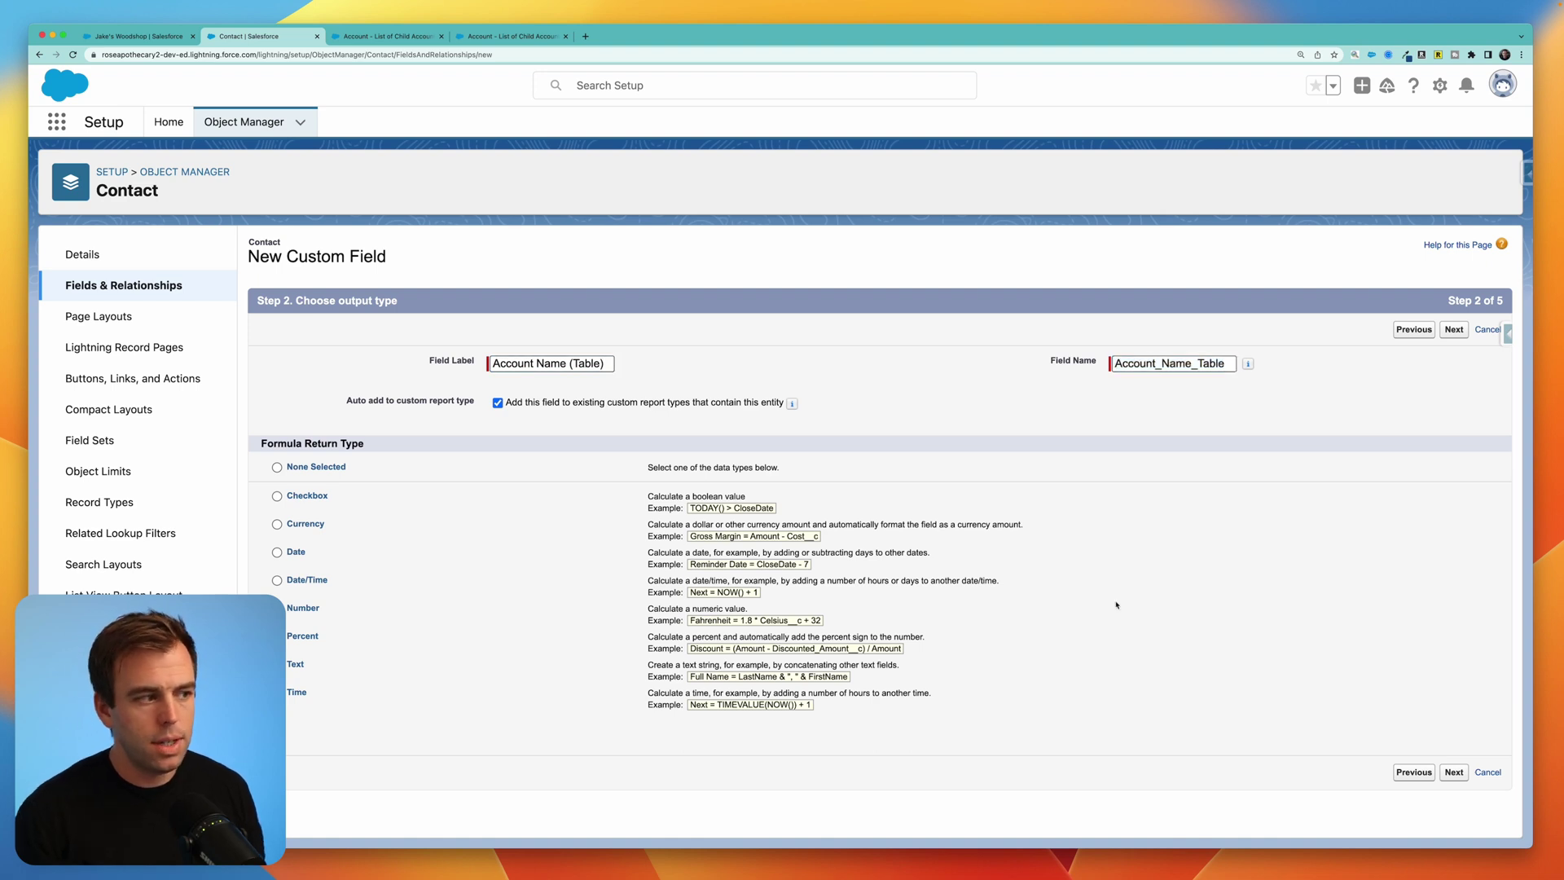
{"action": "left_click", "coordinate": [1454, 771]}
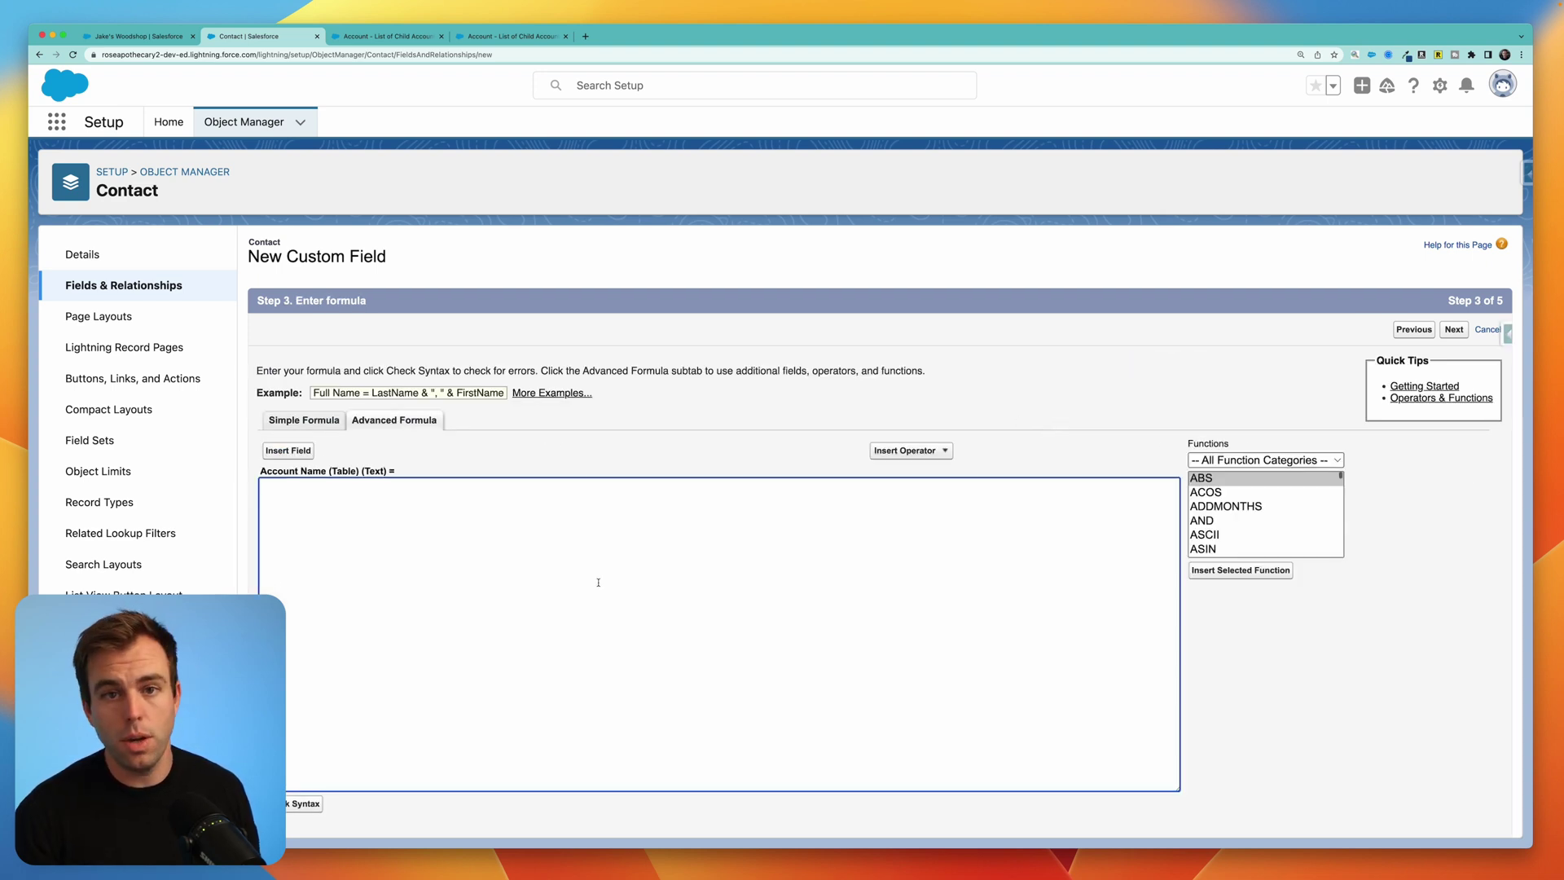
Insert Account > Account Name into the formula, making it Account.Name
{"action": "scroll", "coordinate": [544, 592], "scroll_direction": "down", "scroll_amount": 5}
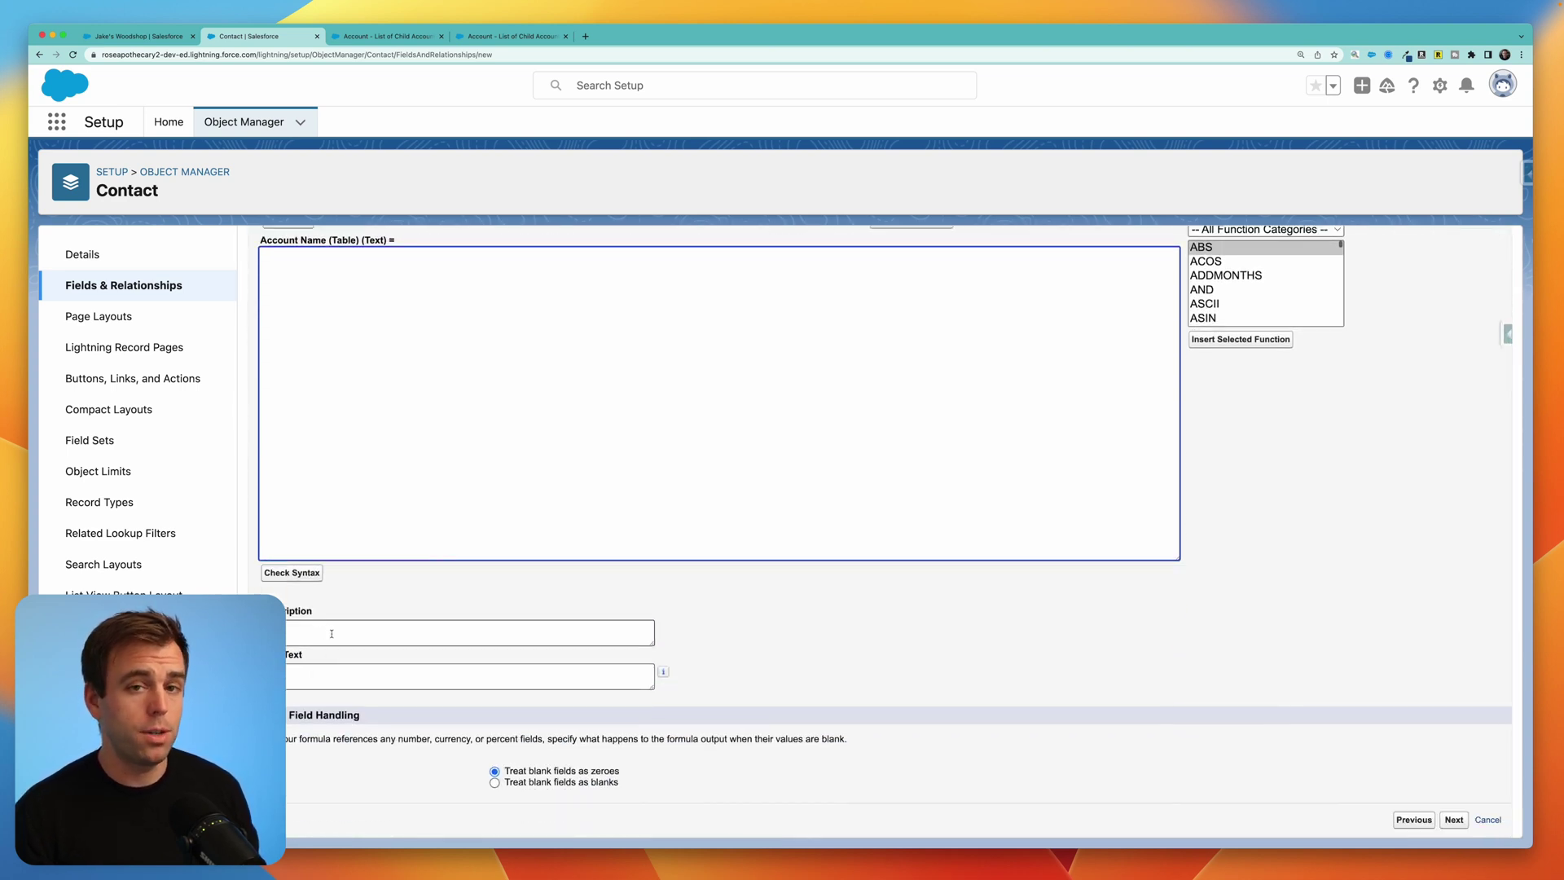
{"action": "scroll", "coordinate": [333, 633], "scroll_direction": "up", "scroll_amount": 4}
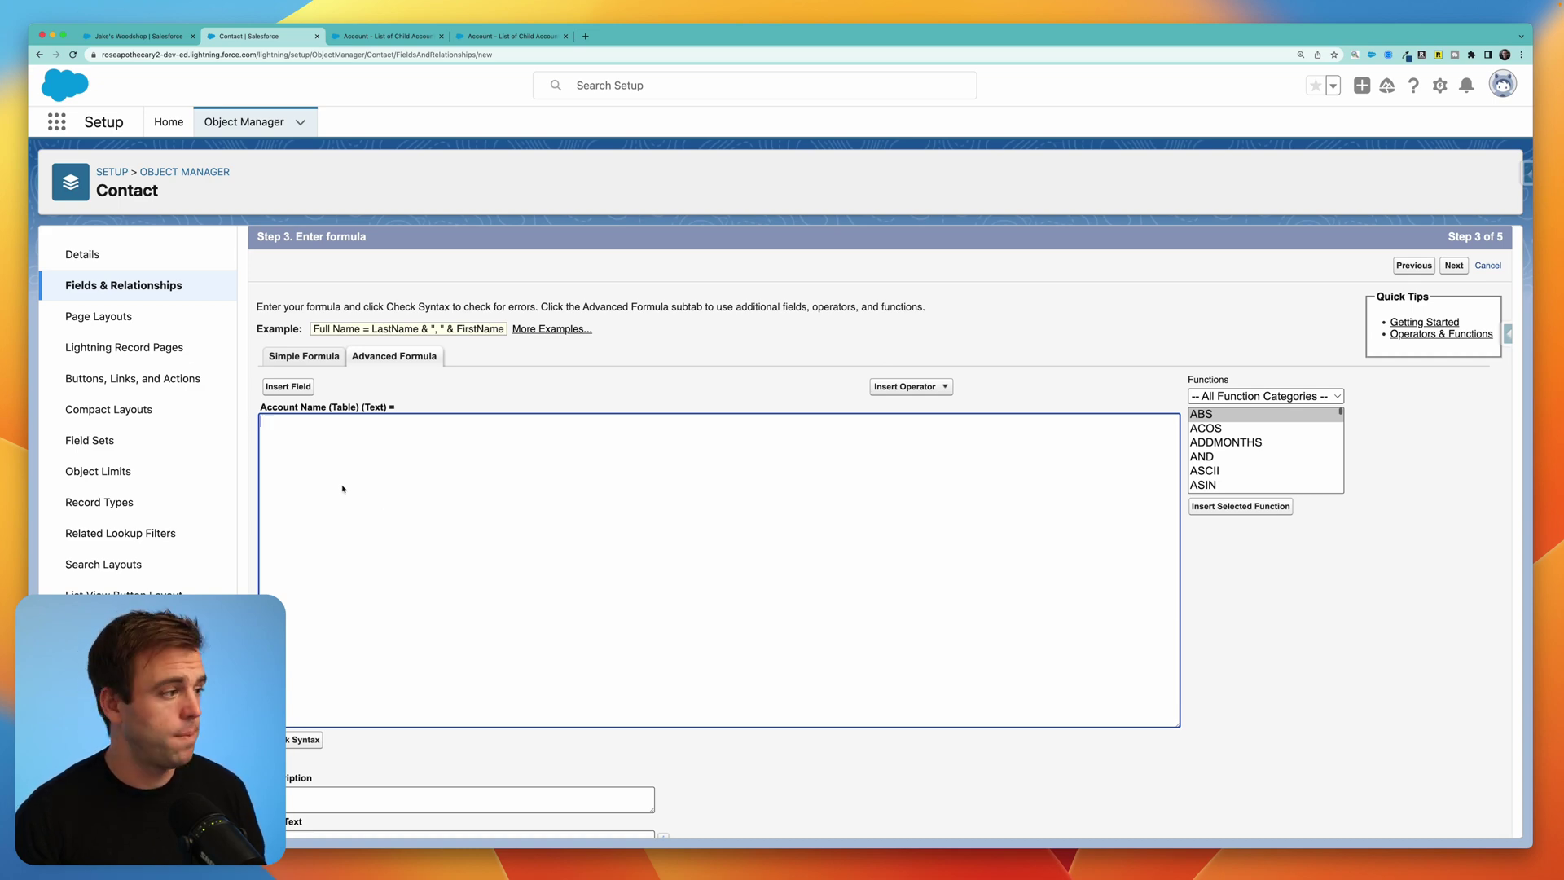
{"action": "left_click", "coordinate": [290, 387]}
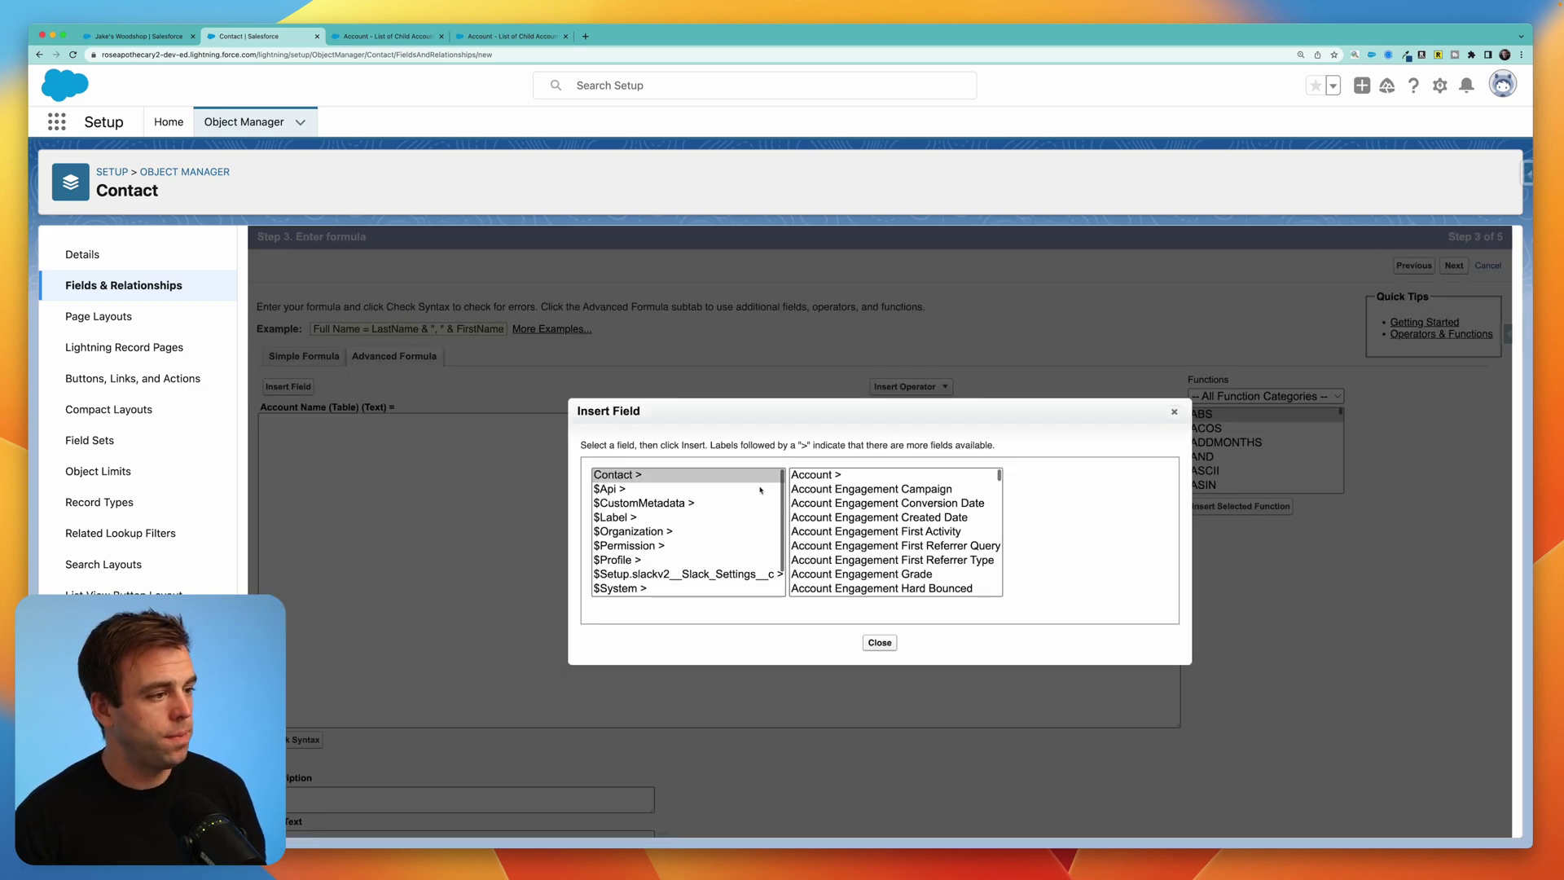
{"action": "left_click", "coordinate": [836, 478]}
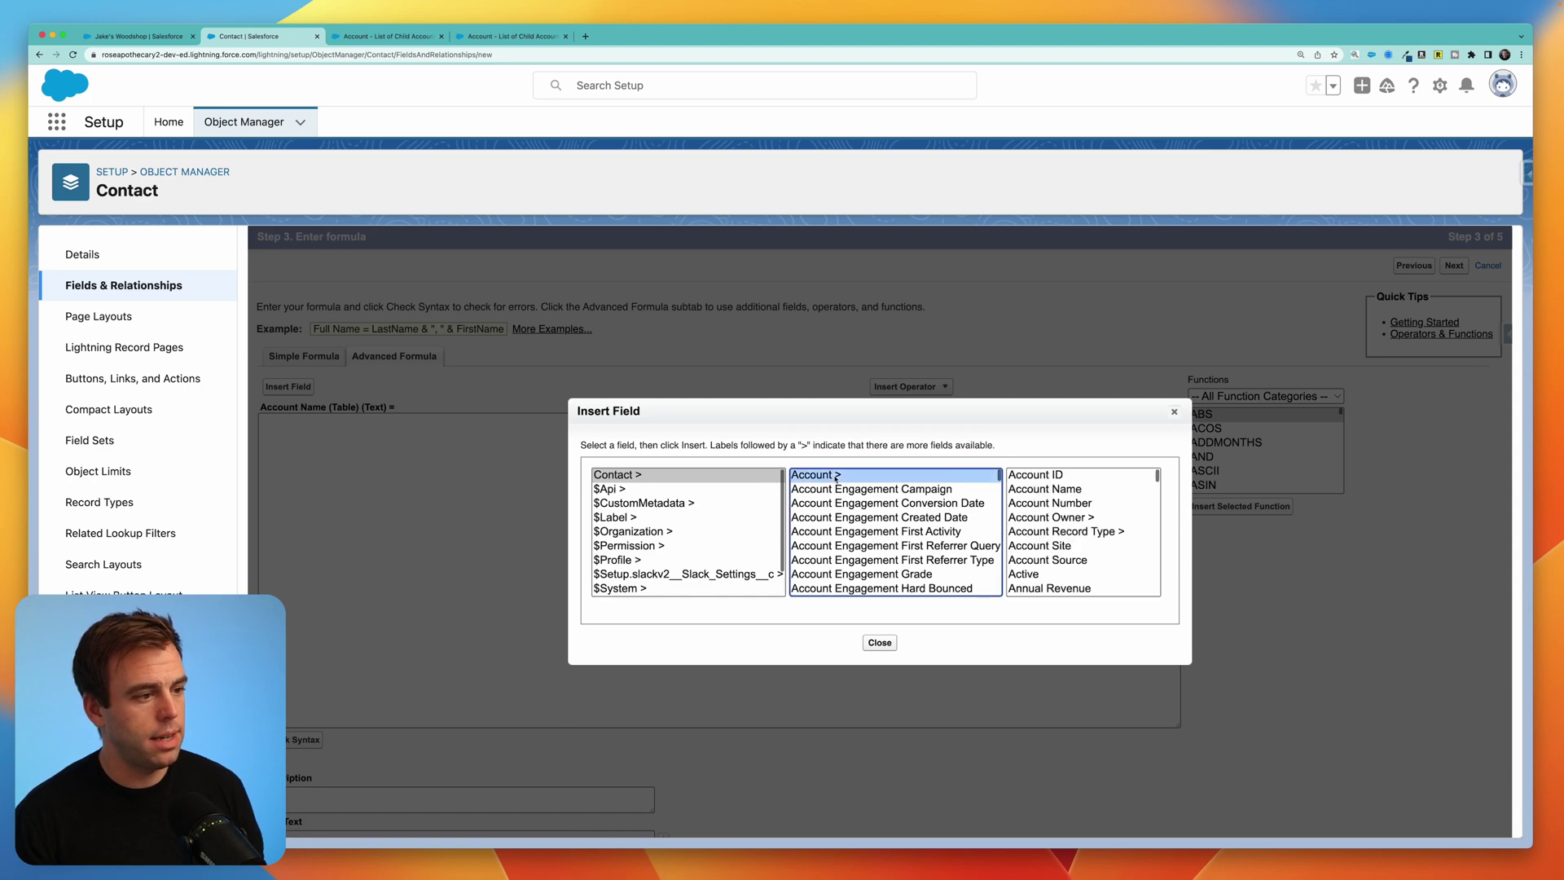
{"action": "left_click", "coordinate": [1026, 491]}
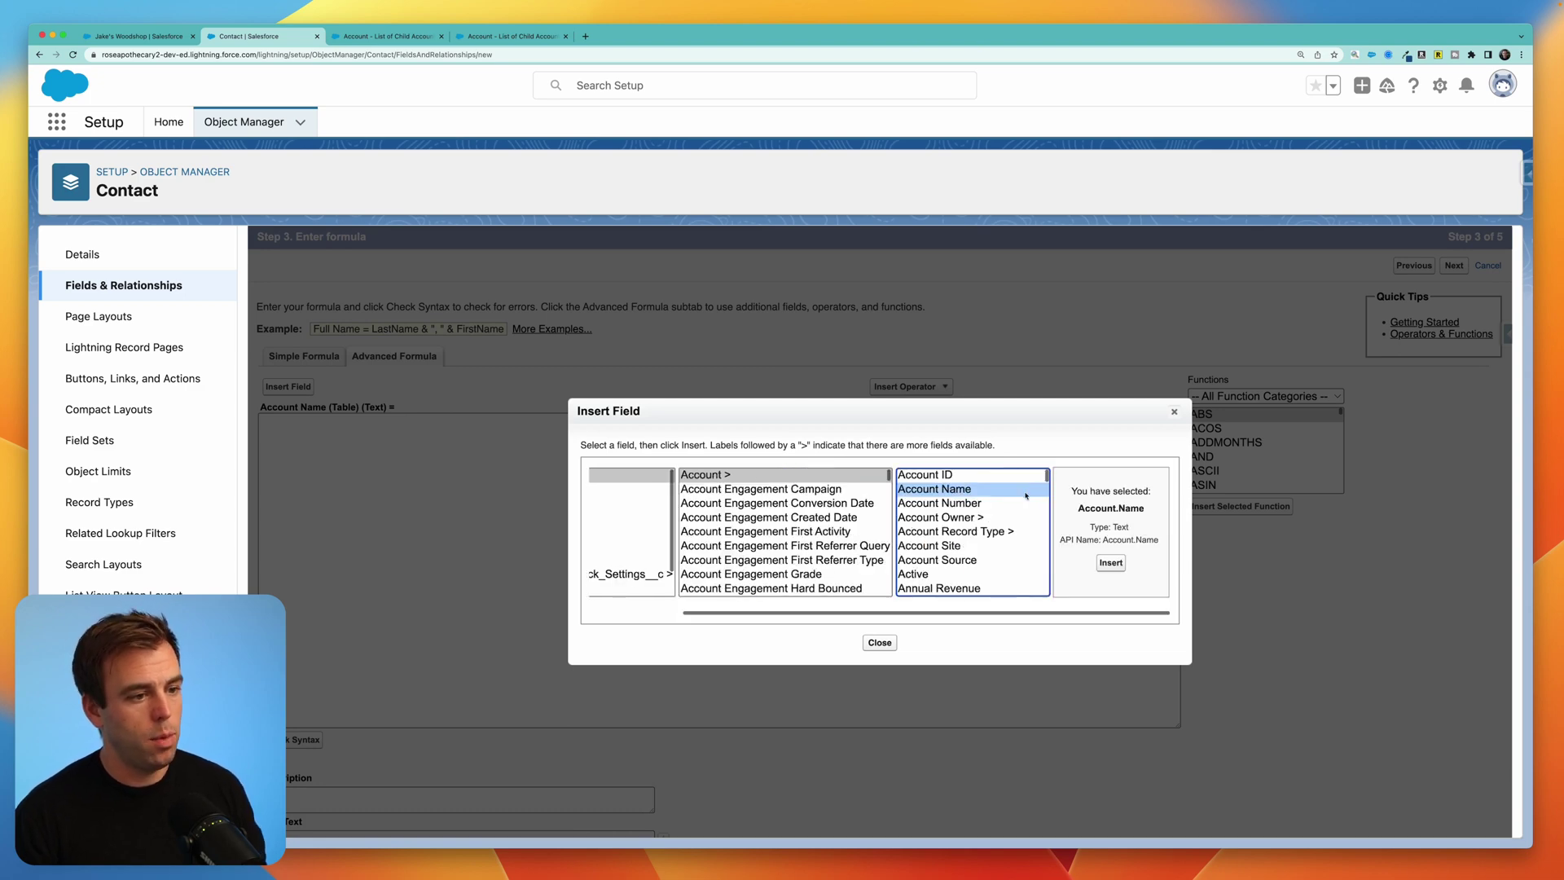
{"action": "left_click", "coordinate": [1113, 566]}
Leave the field off all Contact page layouts and save it
{"action": "scroll", "coordinate": [346, 449], "scroll_direction": "down", "scroll_amount": 5}
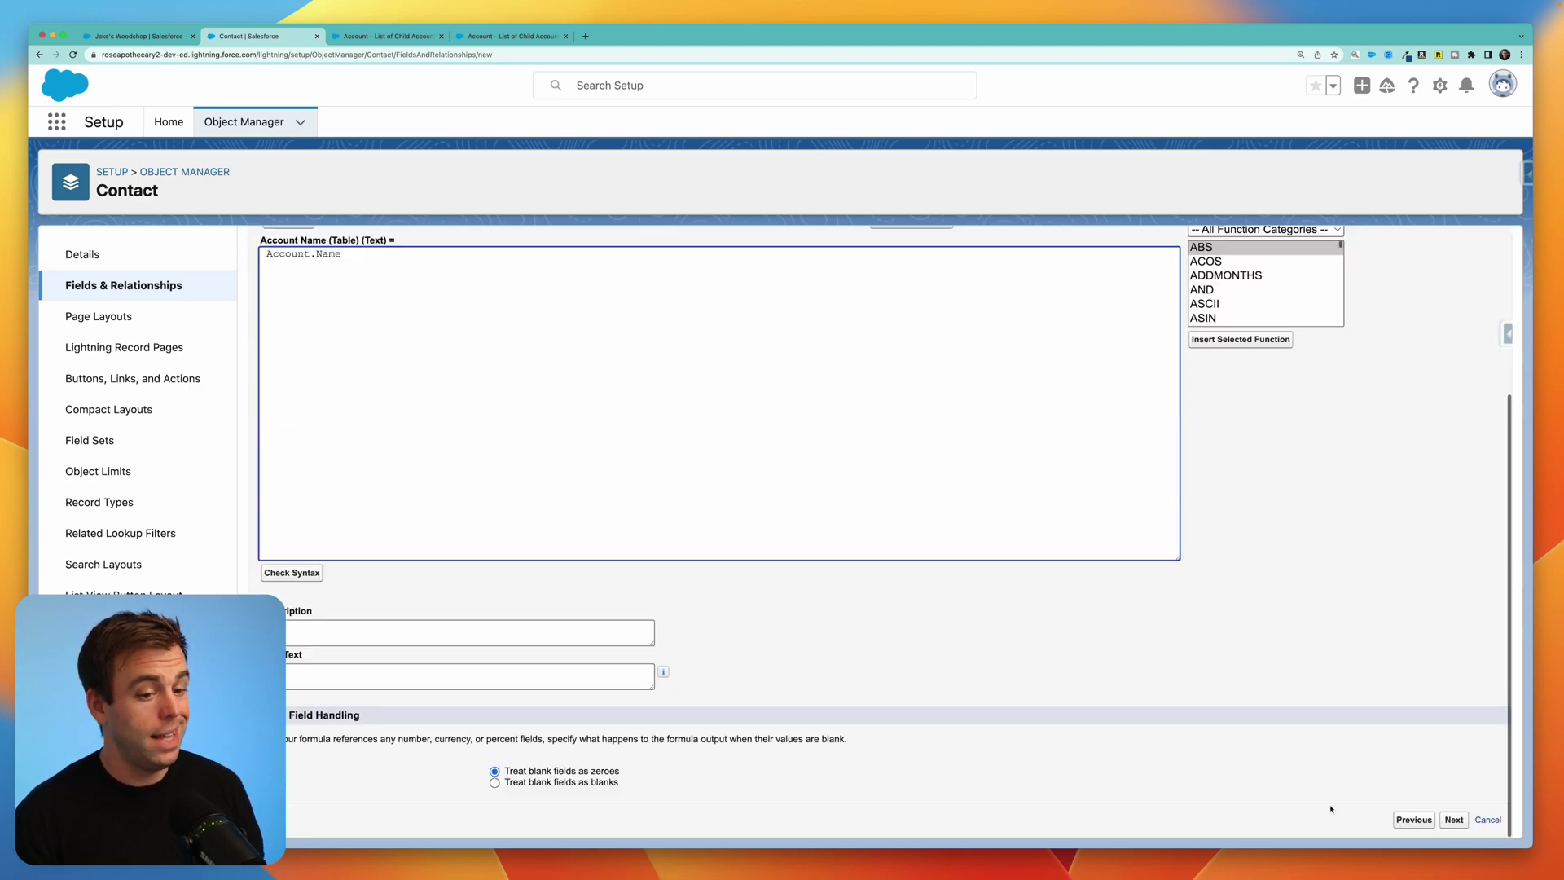
{"action": "left_click", "coordinate": [1449, 820]}
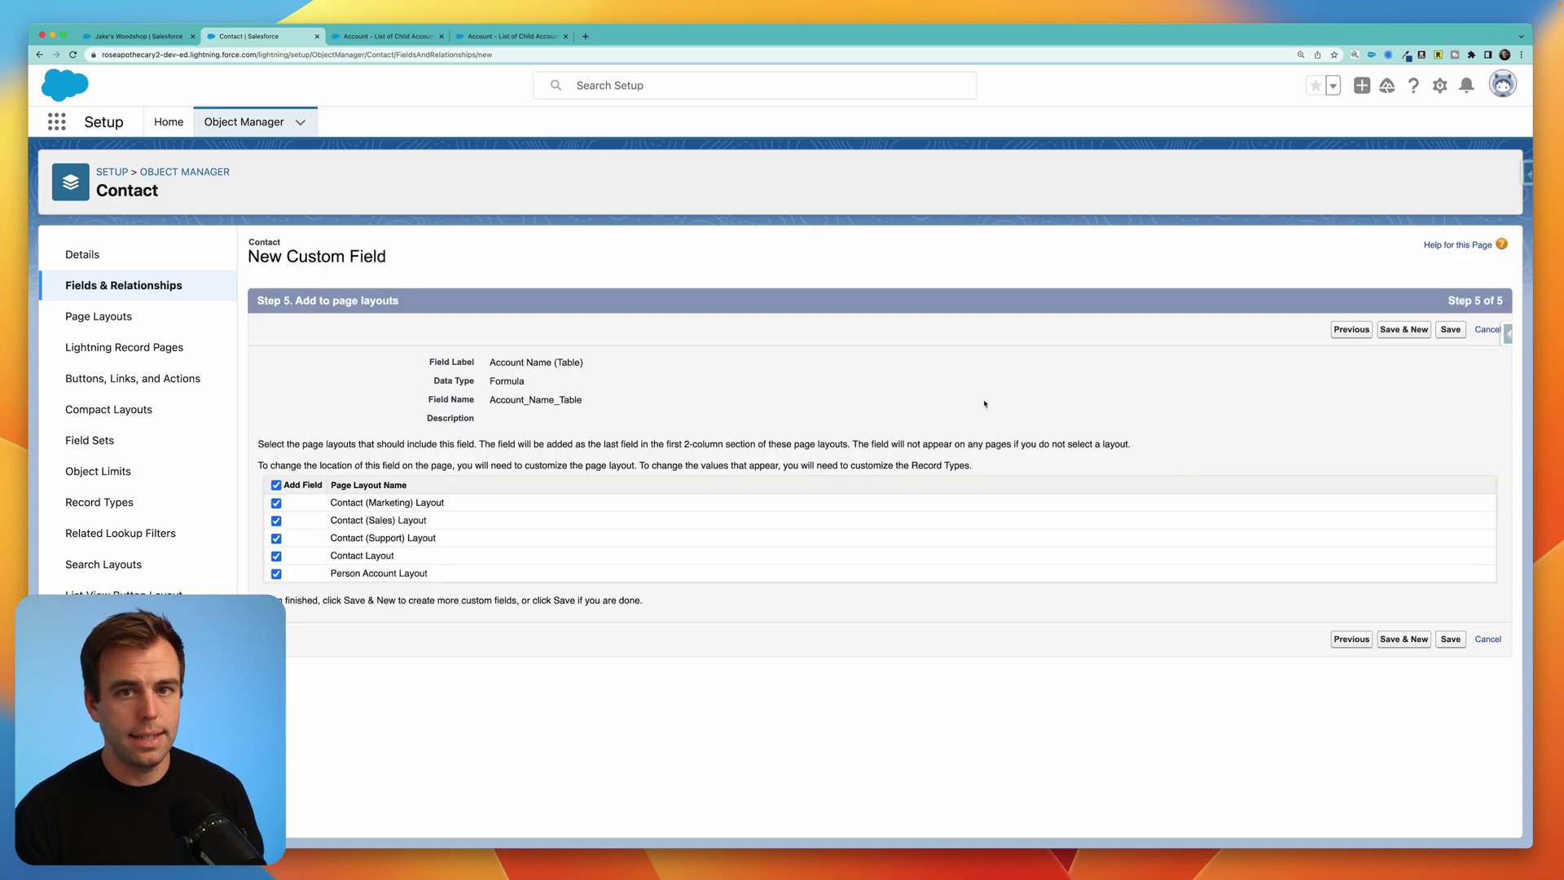
{"action": "left_click", "coordinate": [276, 485]}
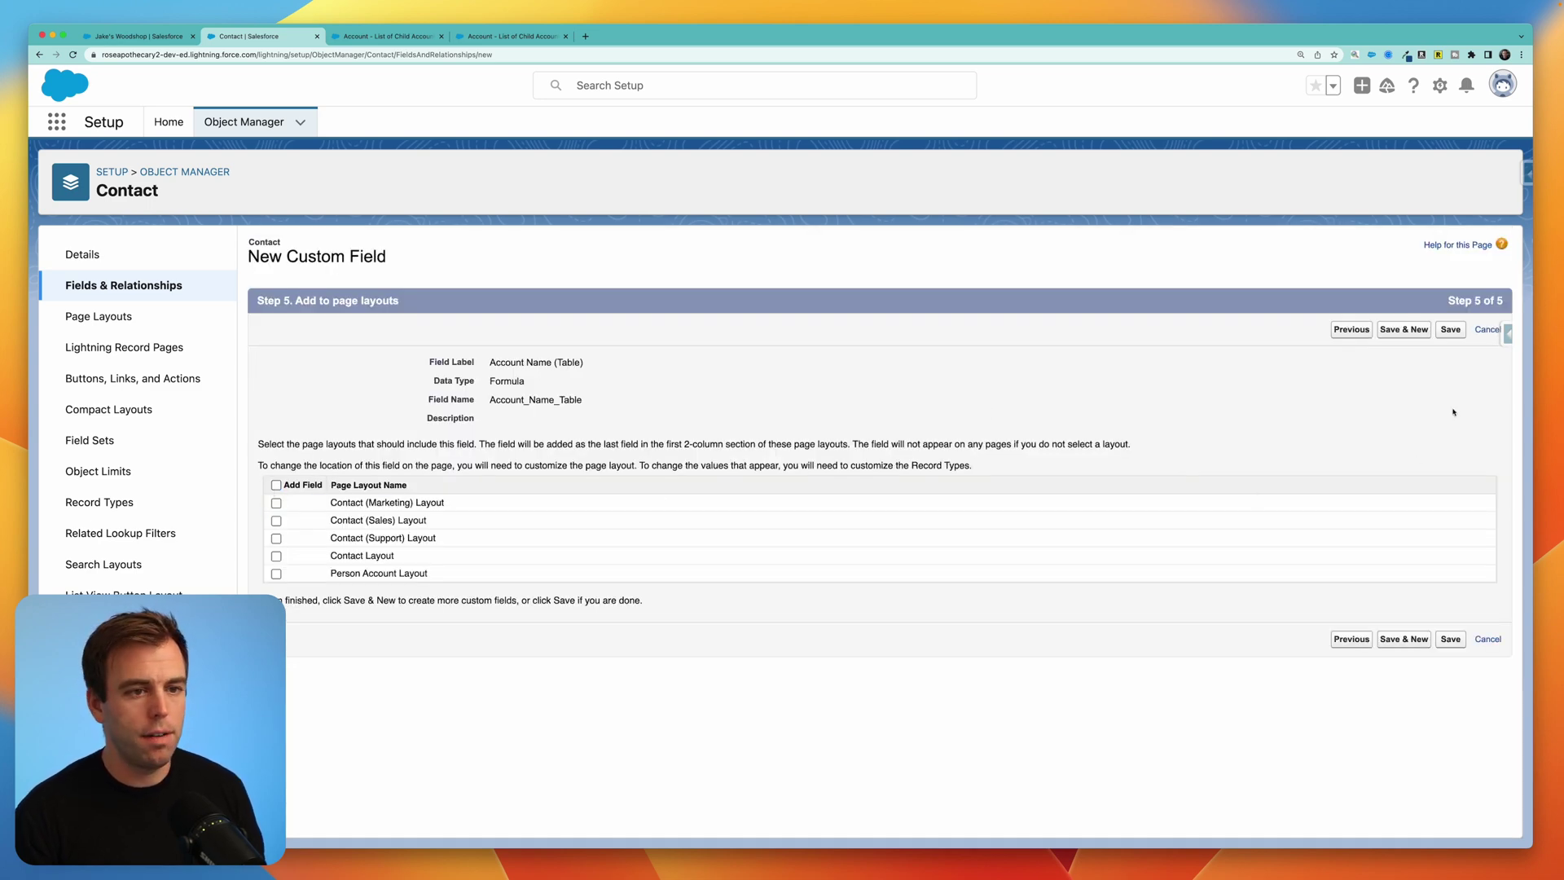
{"action": "left_click", "coordinate": [1451, 330]}
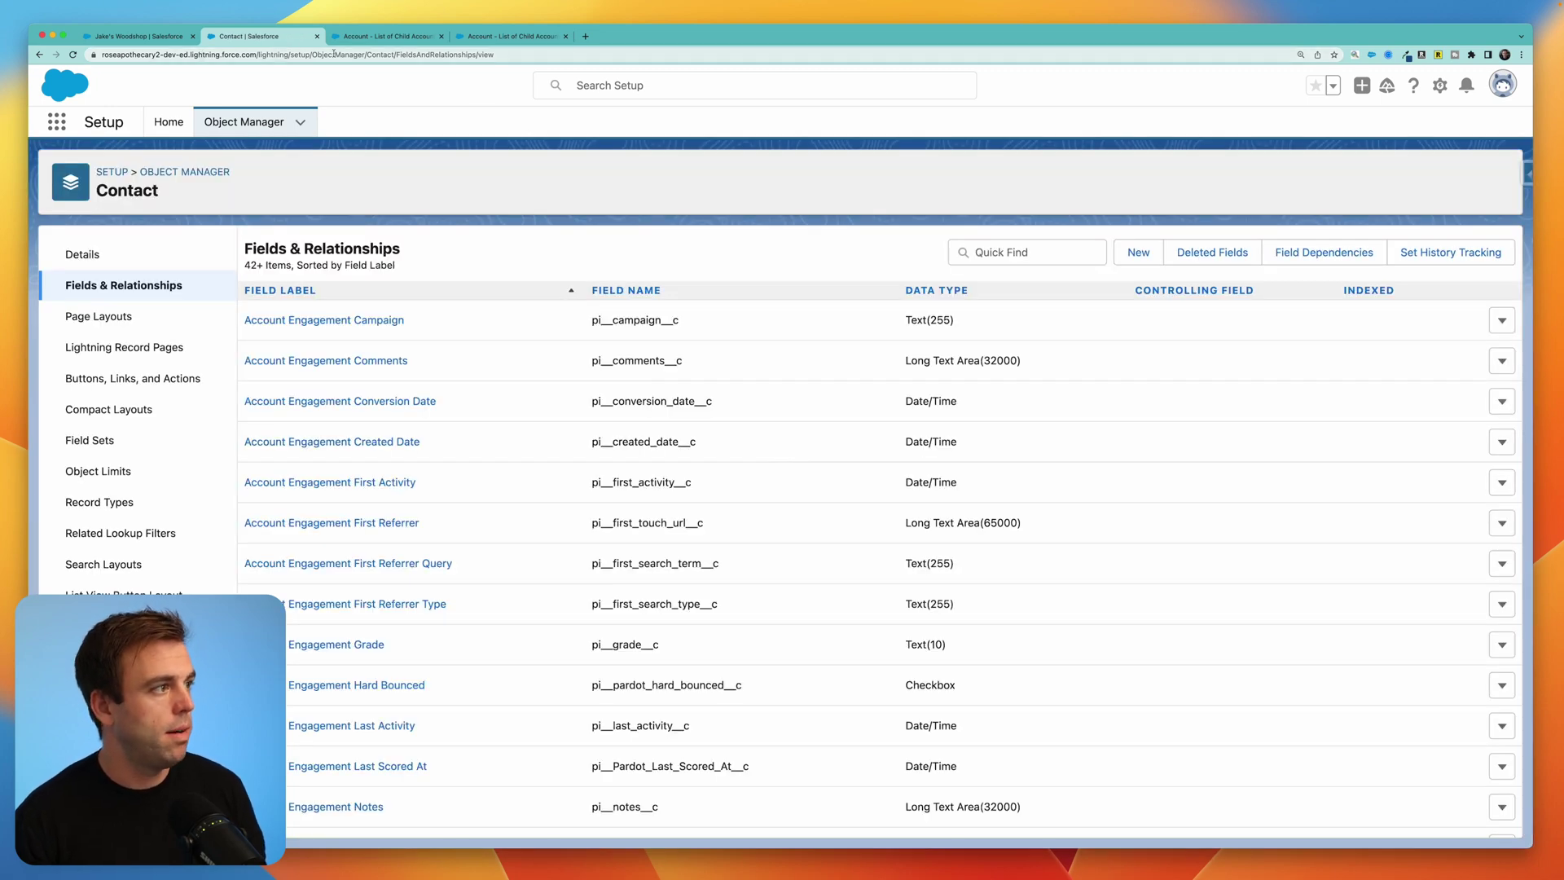
{"action": "left_click", "coordinate": [383, 36]}
Reload the flow, close the duplicate tab, and open the Child Account Contacts screen
{"action": "key", "text": "super+r"}
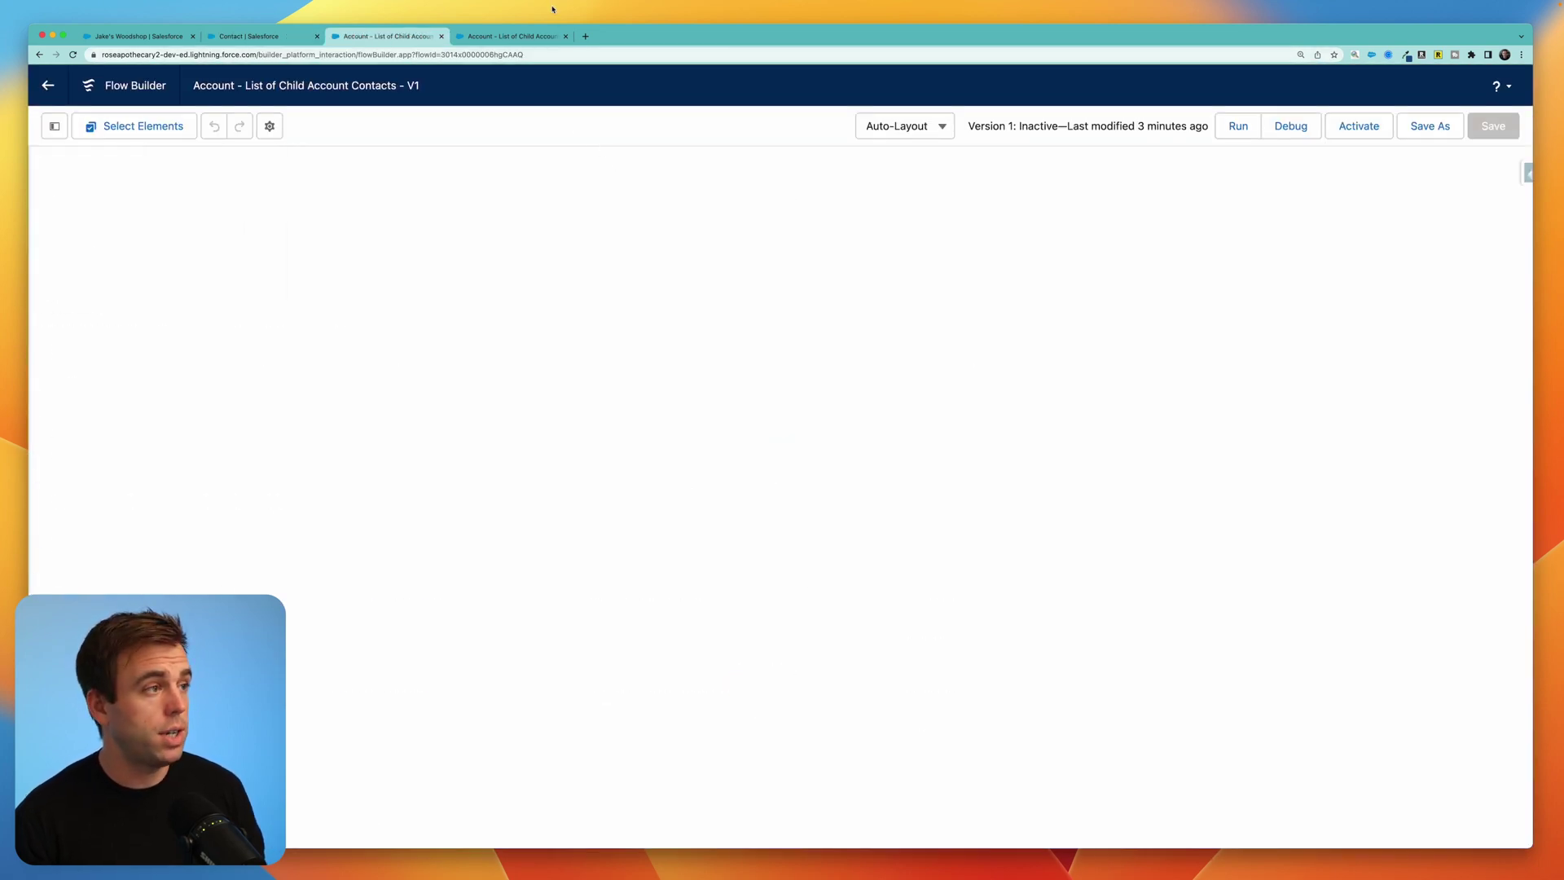
{"action": "left_click", "coordinate": [566, 36]}
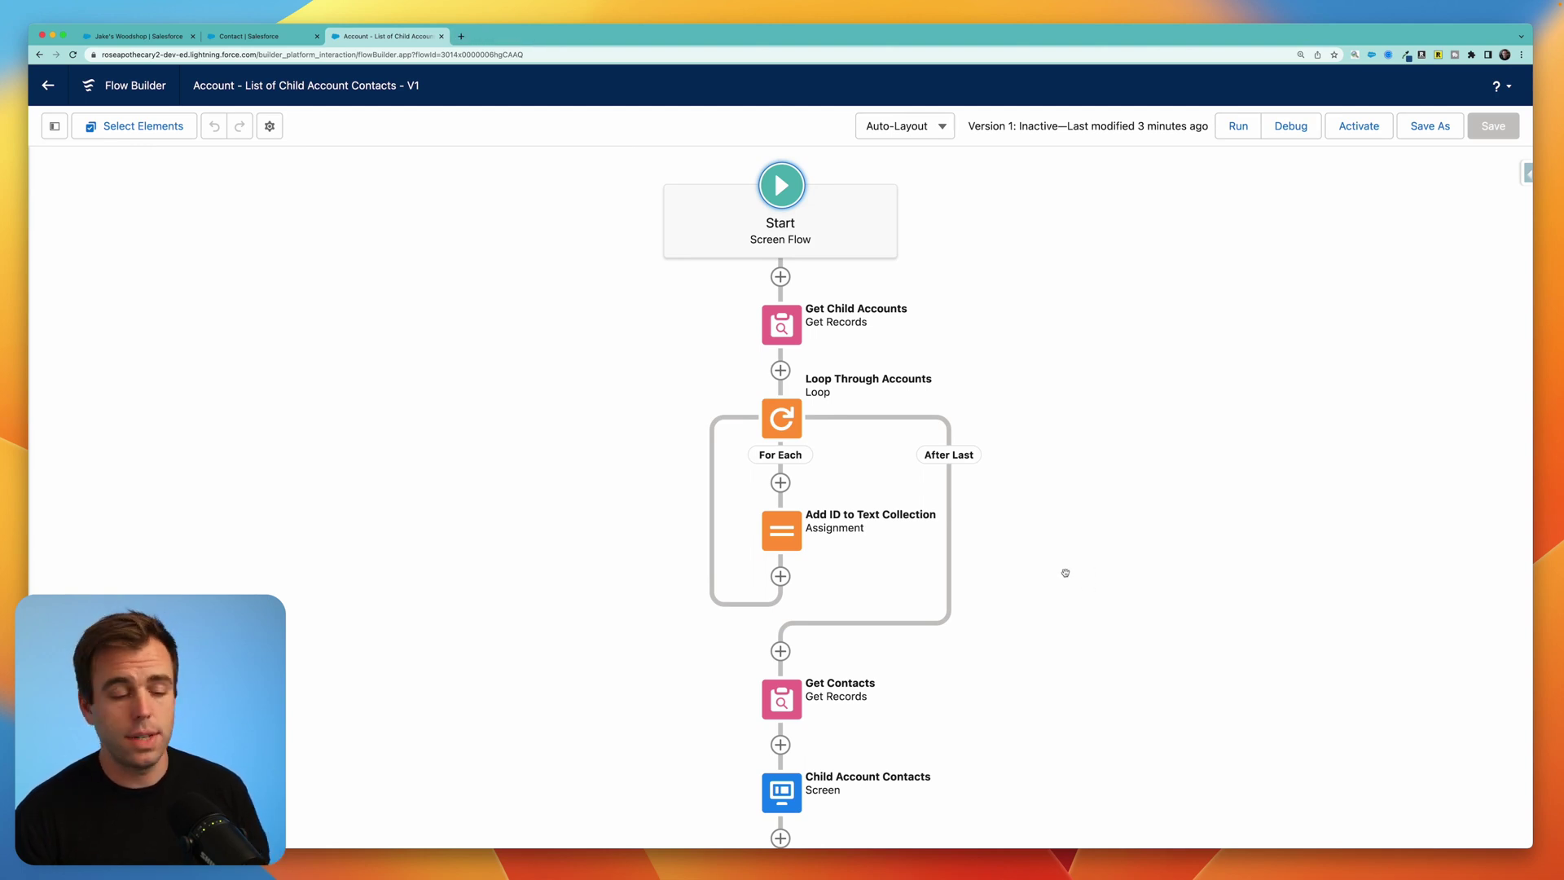
{"action": "scroll", "coordinate": [1066, 573], "scroll_direction": "down", "scroll_amount": 5}
{"action": "left_click", "coordinate": [739, 625]}
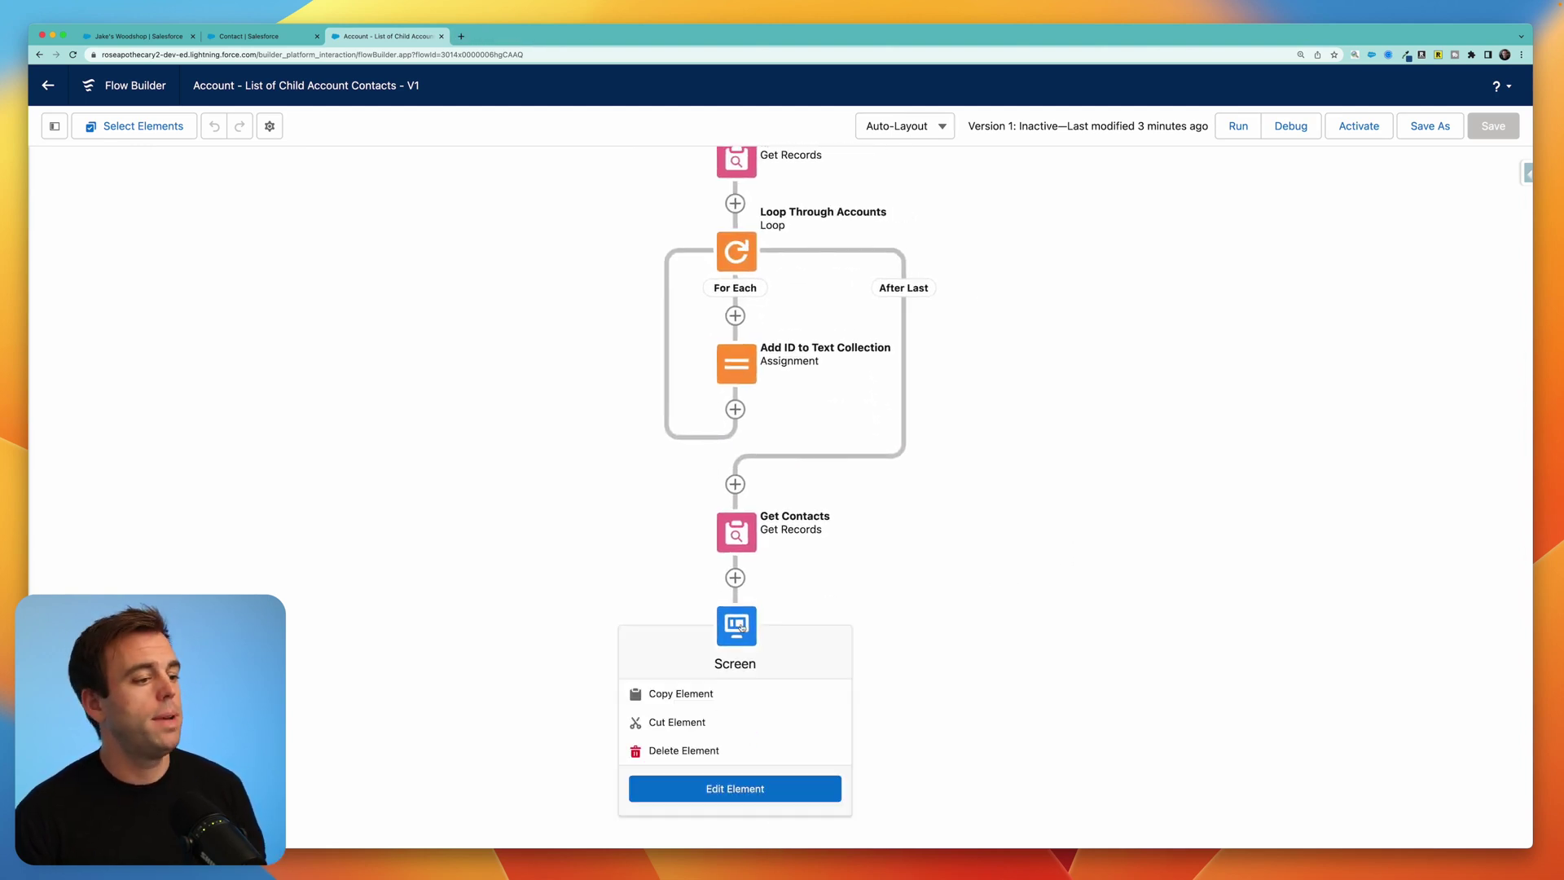
{"action": "double_click", "coordinate": [742, 625]}
Switch the data table's Account ID column source to Account_Name_Table__c
{"action": "left_click", "coordinate": [1024, 327]}
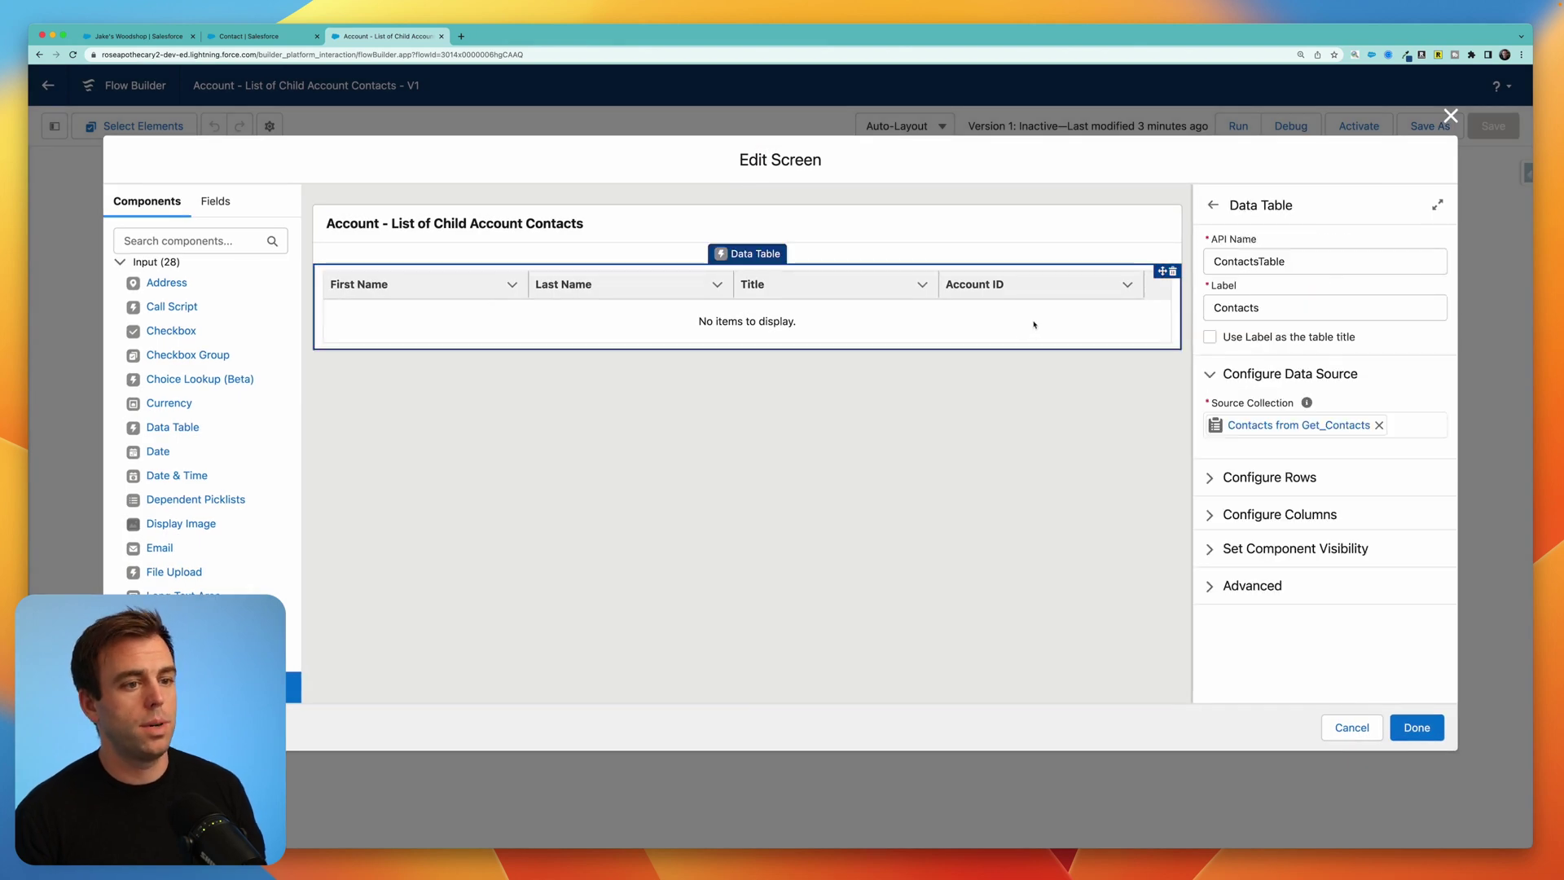
{"action": "left_click", "coordinate": [1263, 522]}
{"action": "scroll", "coordinate": [1264, 570], "scroll_direction": "down", "scroll_amount": 3}
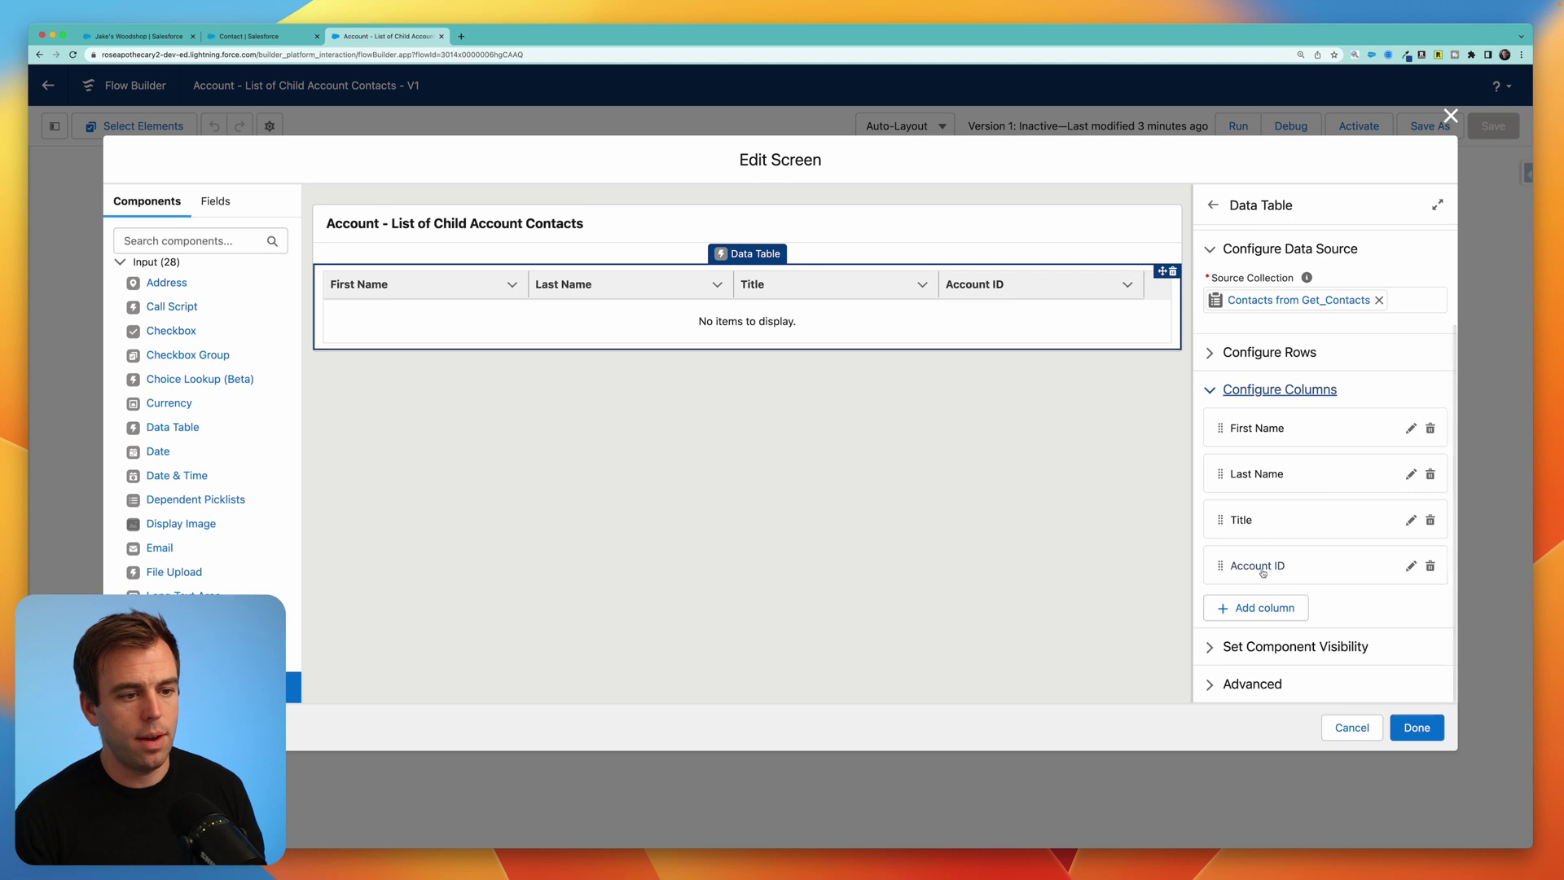
{"action": "left_click", "coordinate": [1263, 572]}
{"action": "scroll", "coordinate": [1287, 505], "scroll_direction": "down", "scroll_amount": 3}
{"action": "left_click", "coordinate": [1304, 447]}
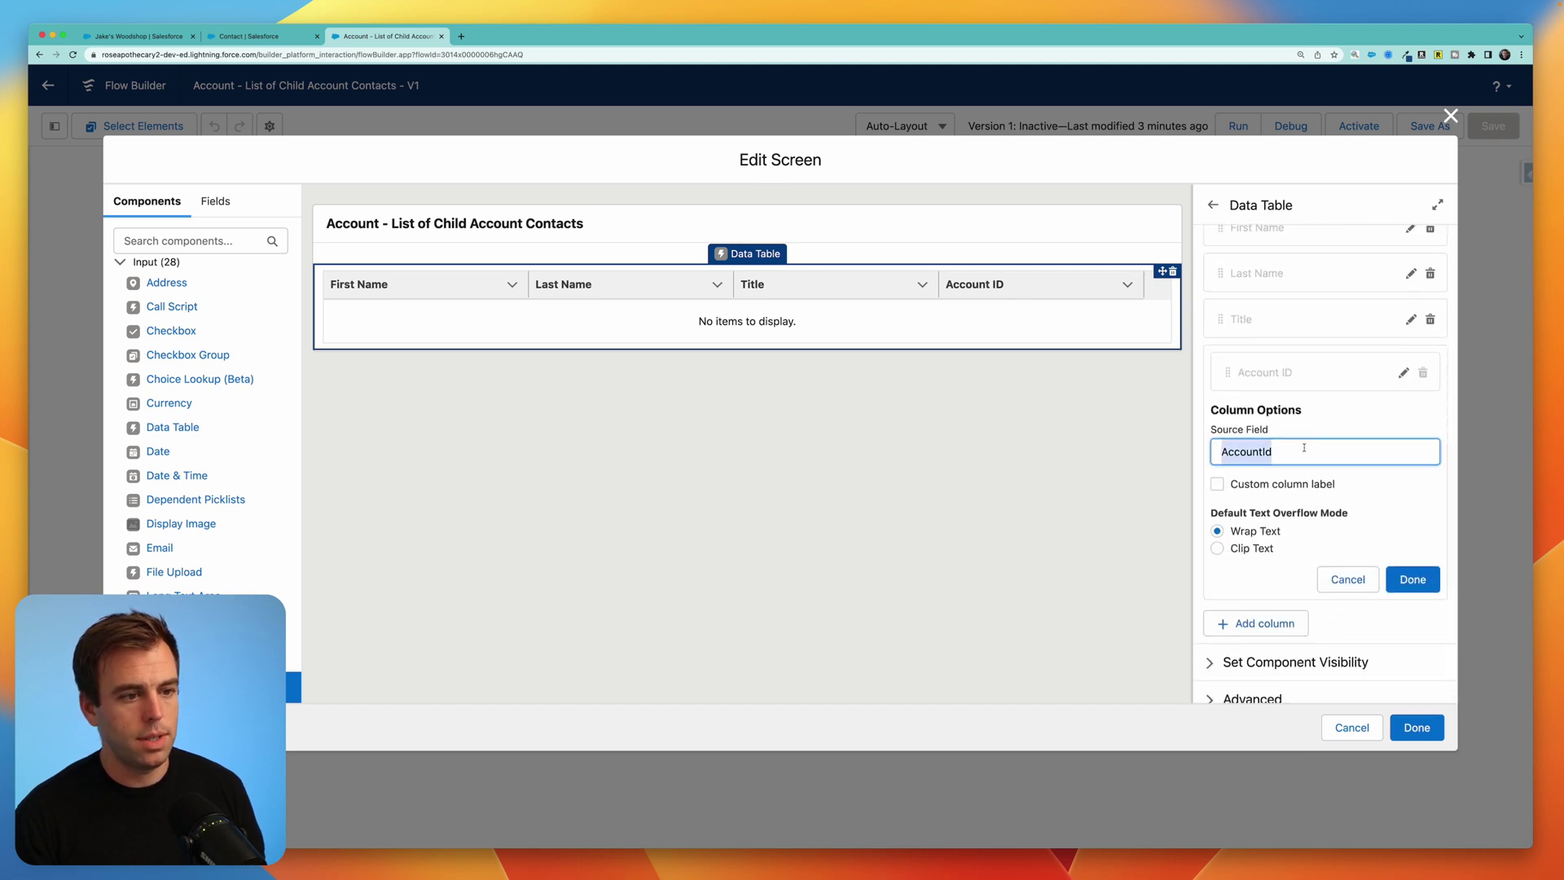
{"action": "type", "text": "acc"}
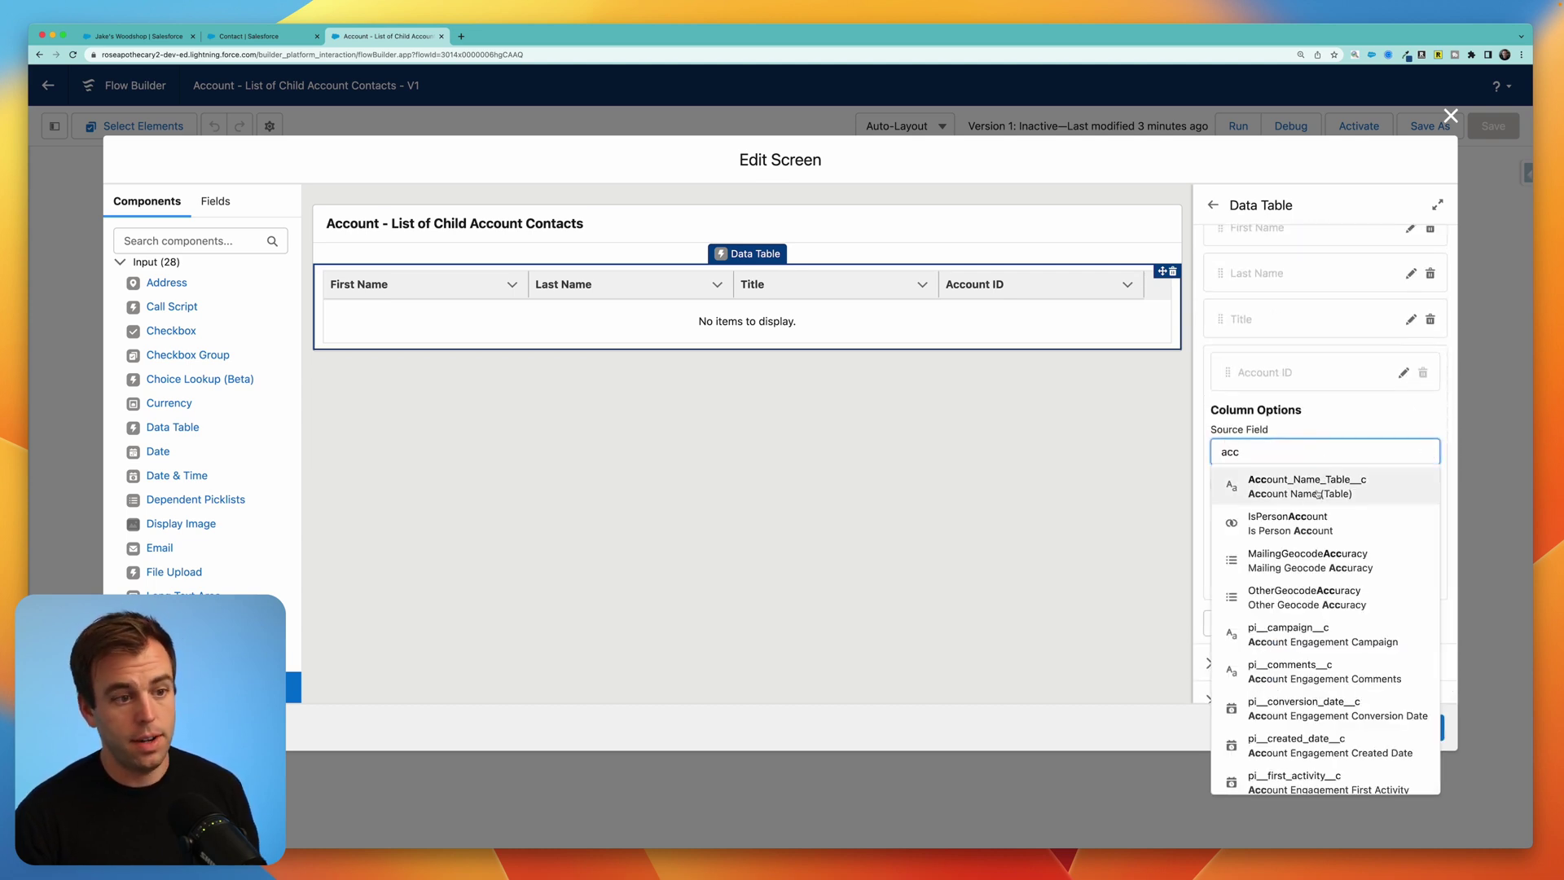
{"action": "left_click", "coordinate": [1319, 494]}
Label the column 'Account' and close the screen editor
{"action": "left_click", "coordinate": [1219, 484]}
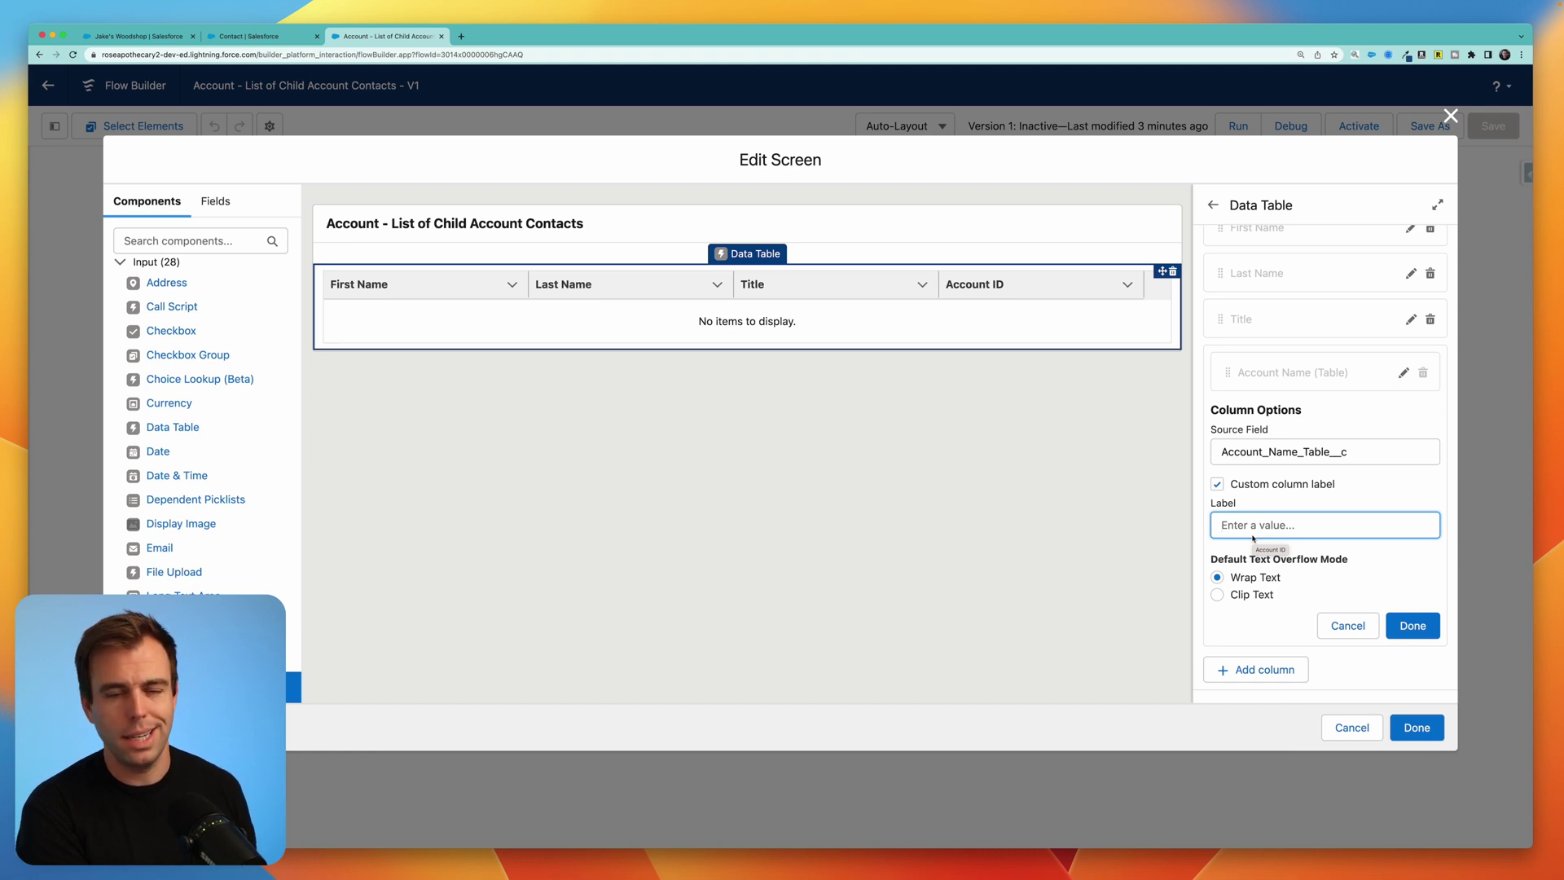
{"action": "type", "text": "Account Nam"}
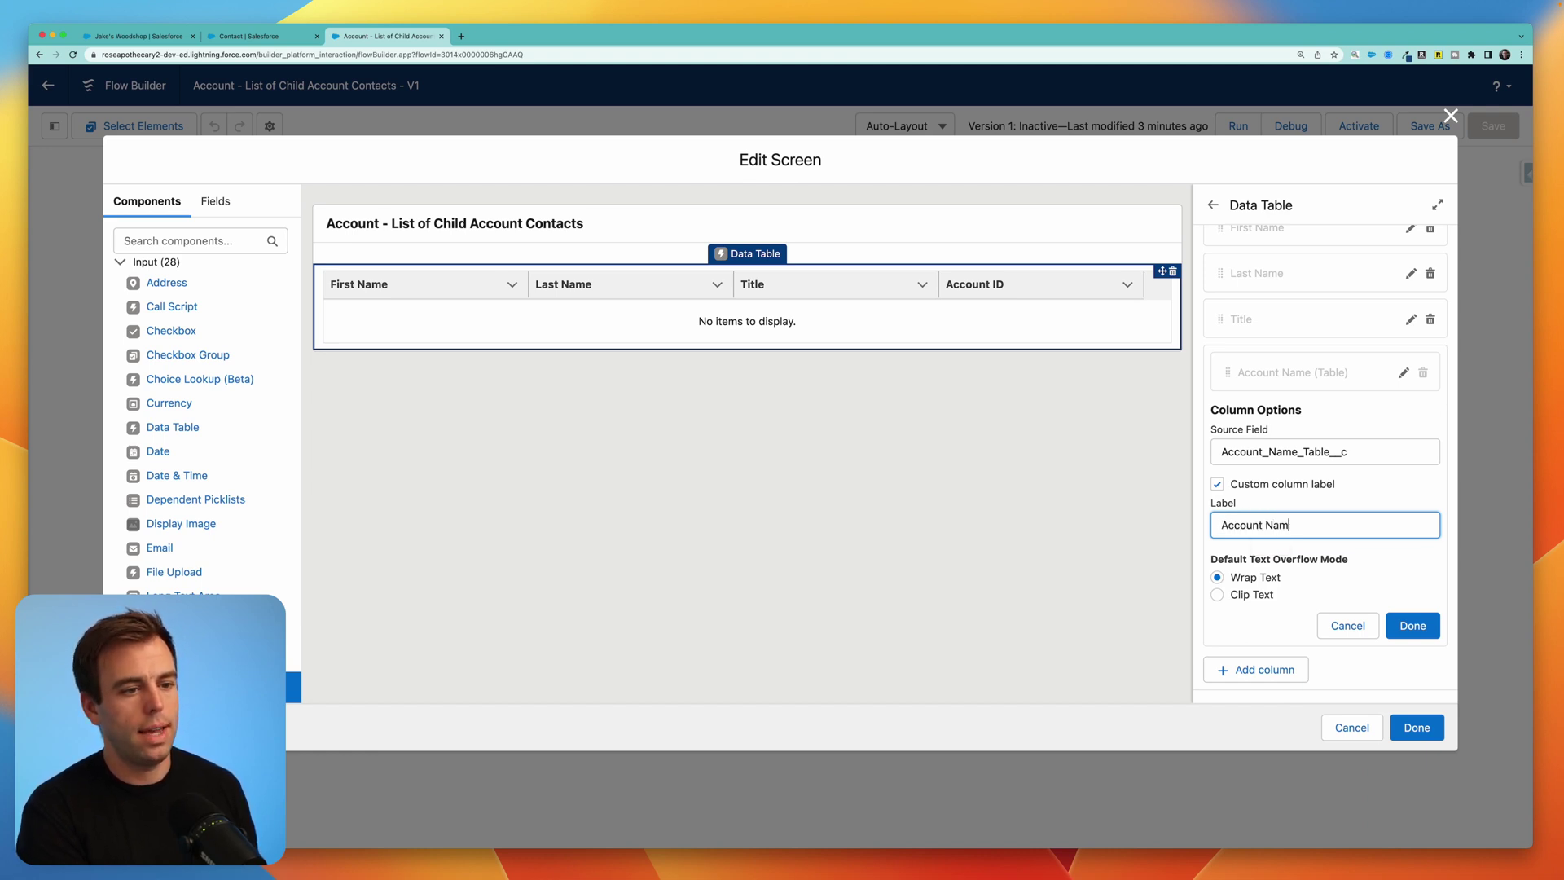
{"action": "type", "text": "e"}
{"action": "double_click", "coordinate": [1280, 526]}
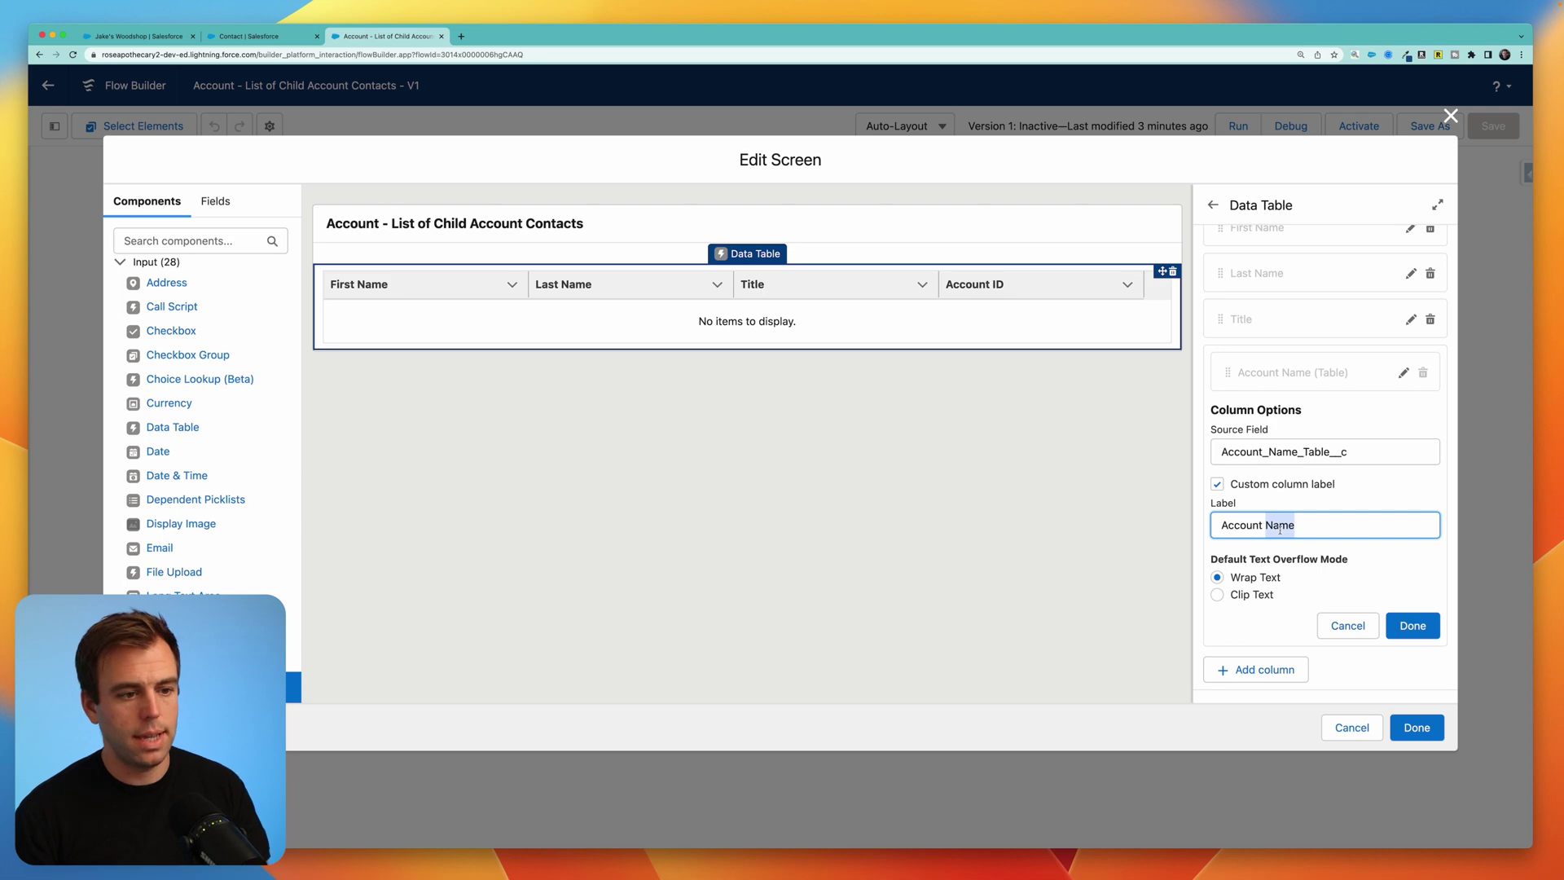
{"action": "key", "text": "BackSpace"}
{"action": "left_click", "coordinate": [1422, 626]}
{"action": "left_click", "coordinate": [1417, 728]}
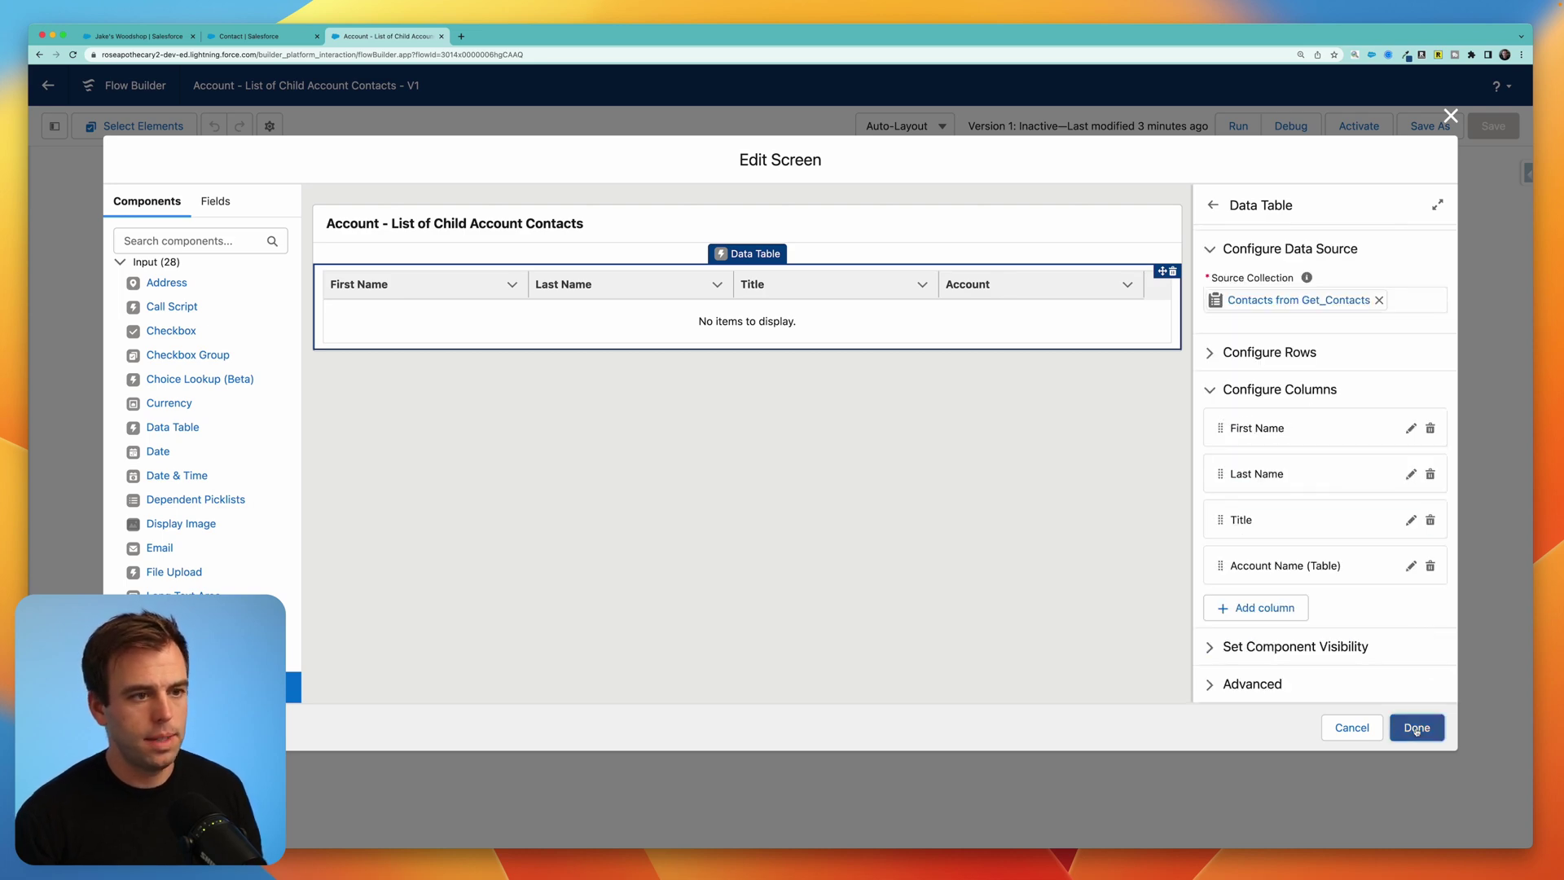
Save and debug the flow to verify account names, then insert an element before Get Contacts
{"action": "left_click", "coordinate": [1493, 125]}
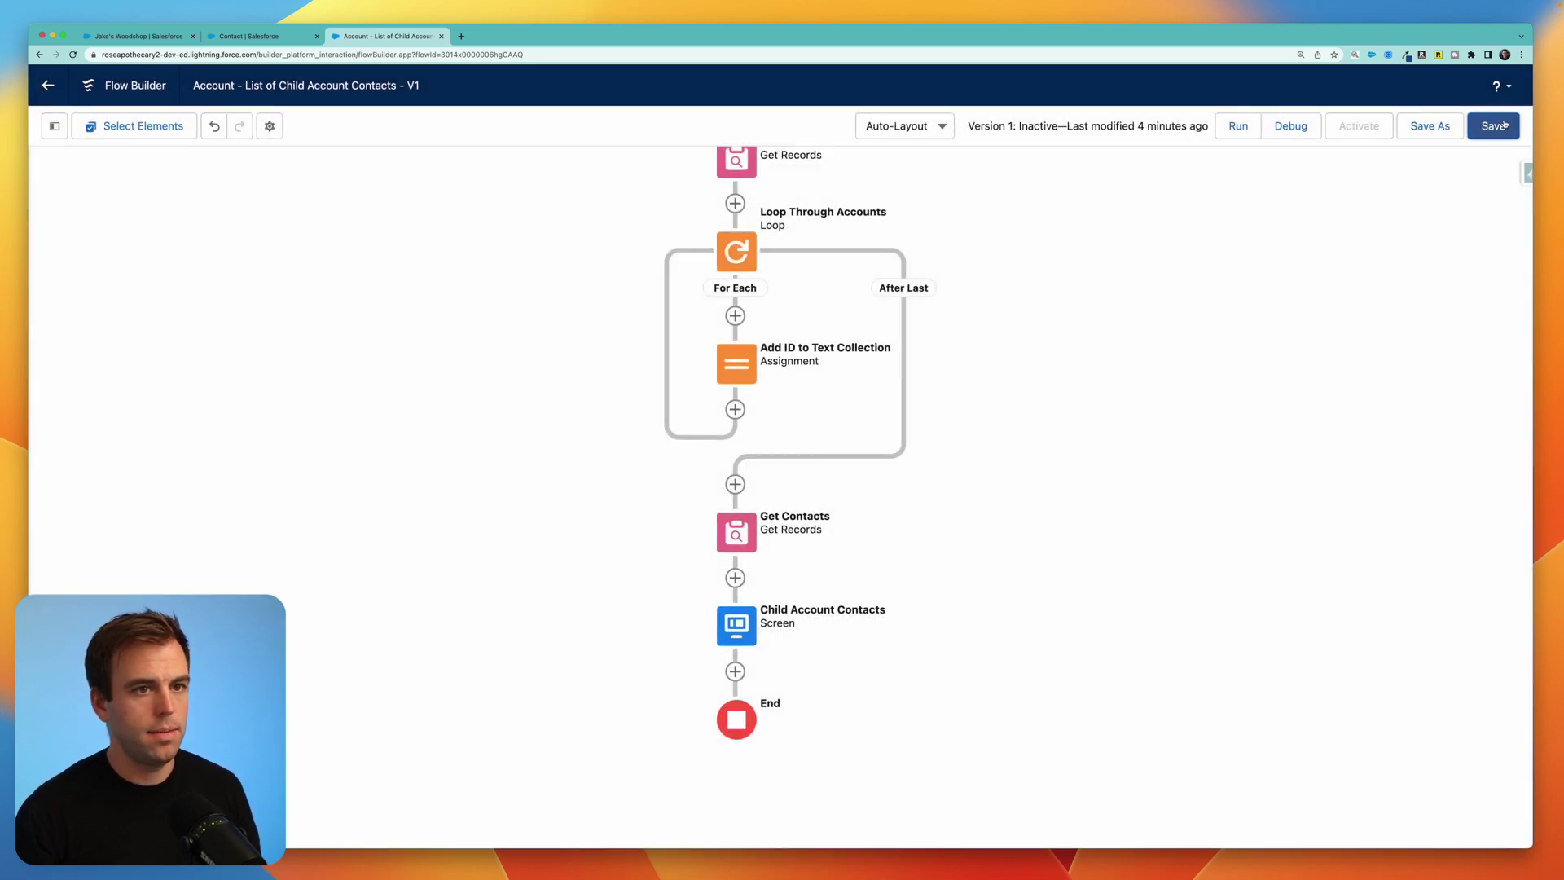
{"action": "left_click", "coordinate": [1292, 126]}
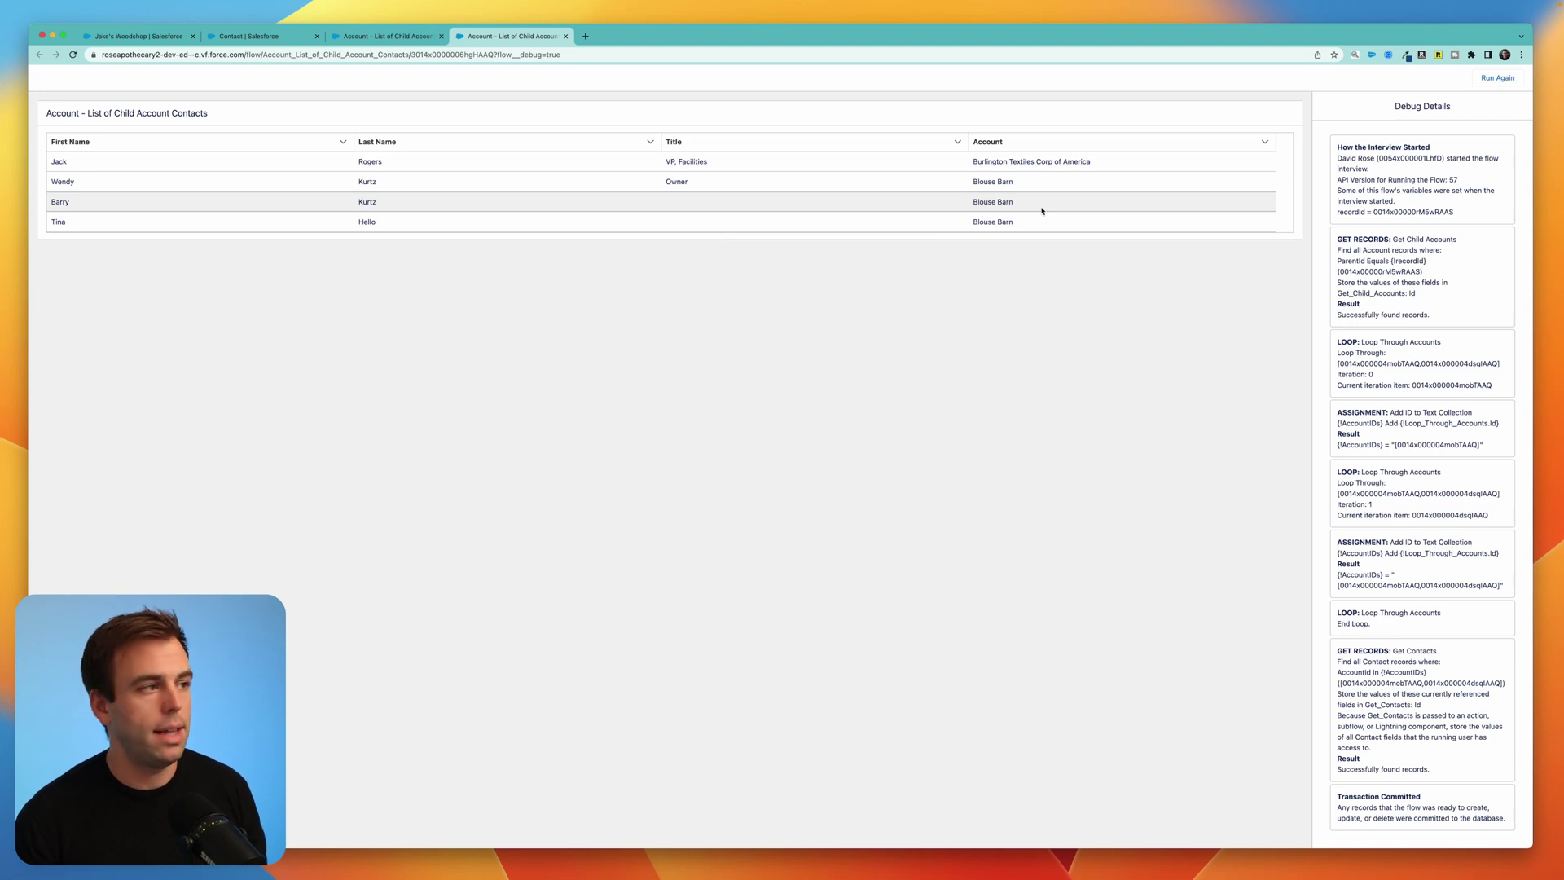
{"action": "left_click", "coordinate": [388, 36]}
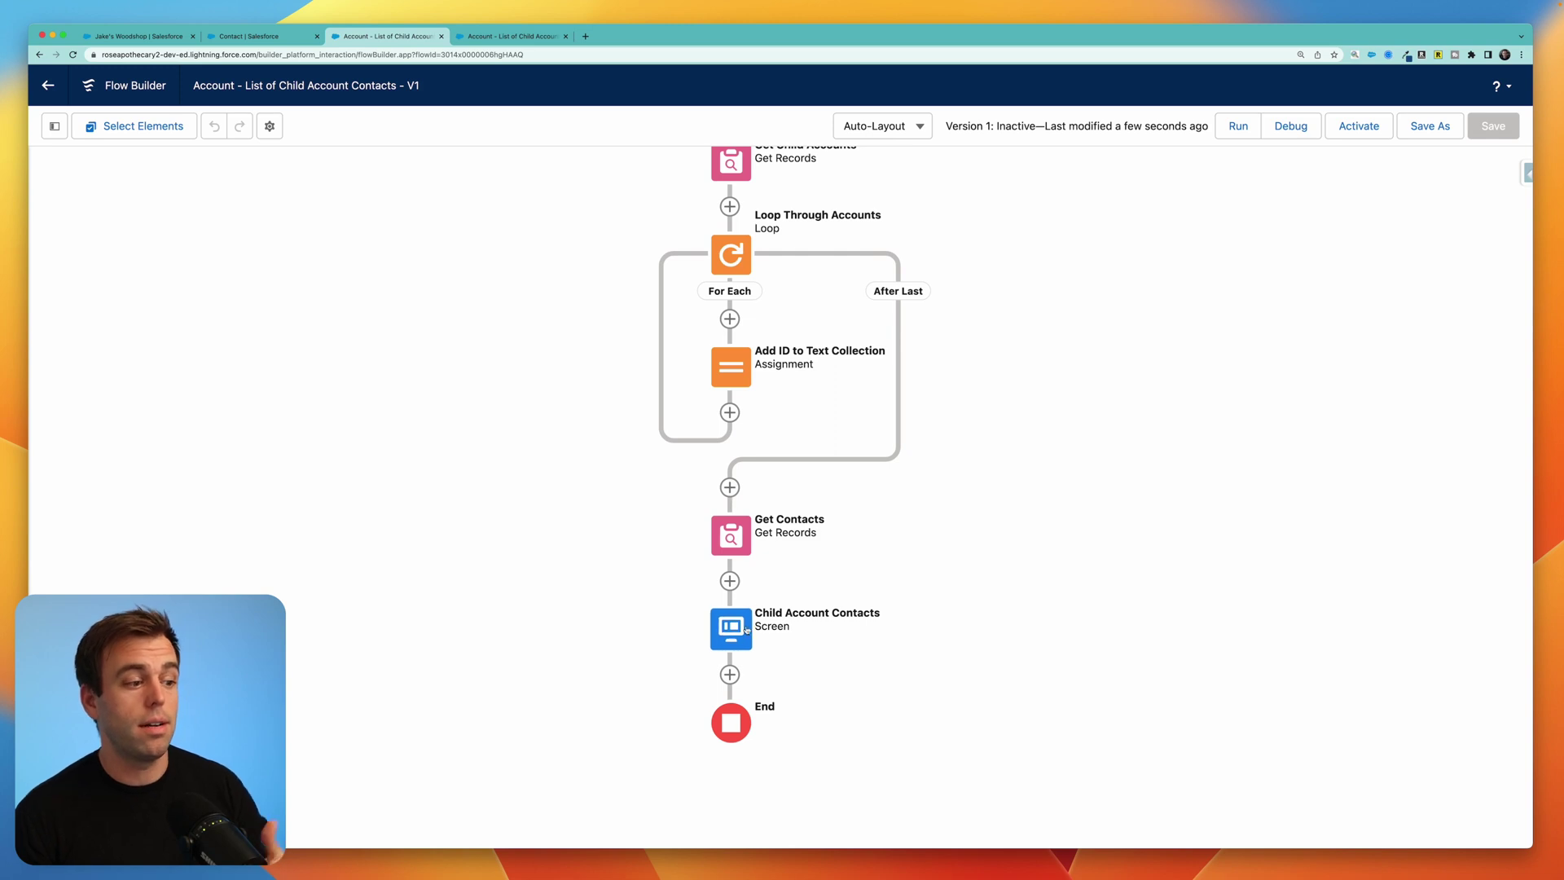
{"action": "left_click", "coordinate": [729, 487]}
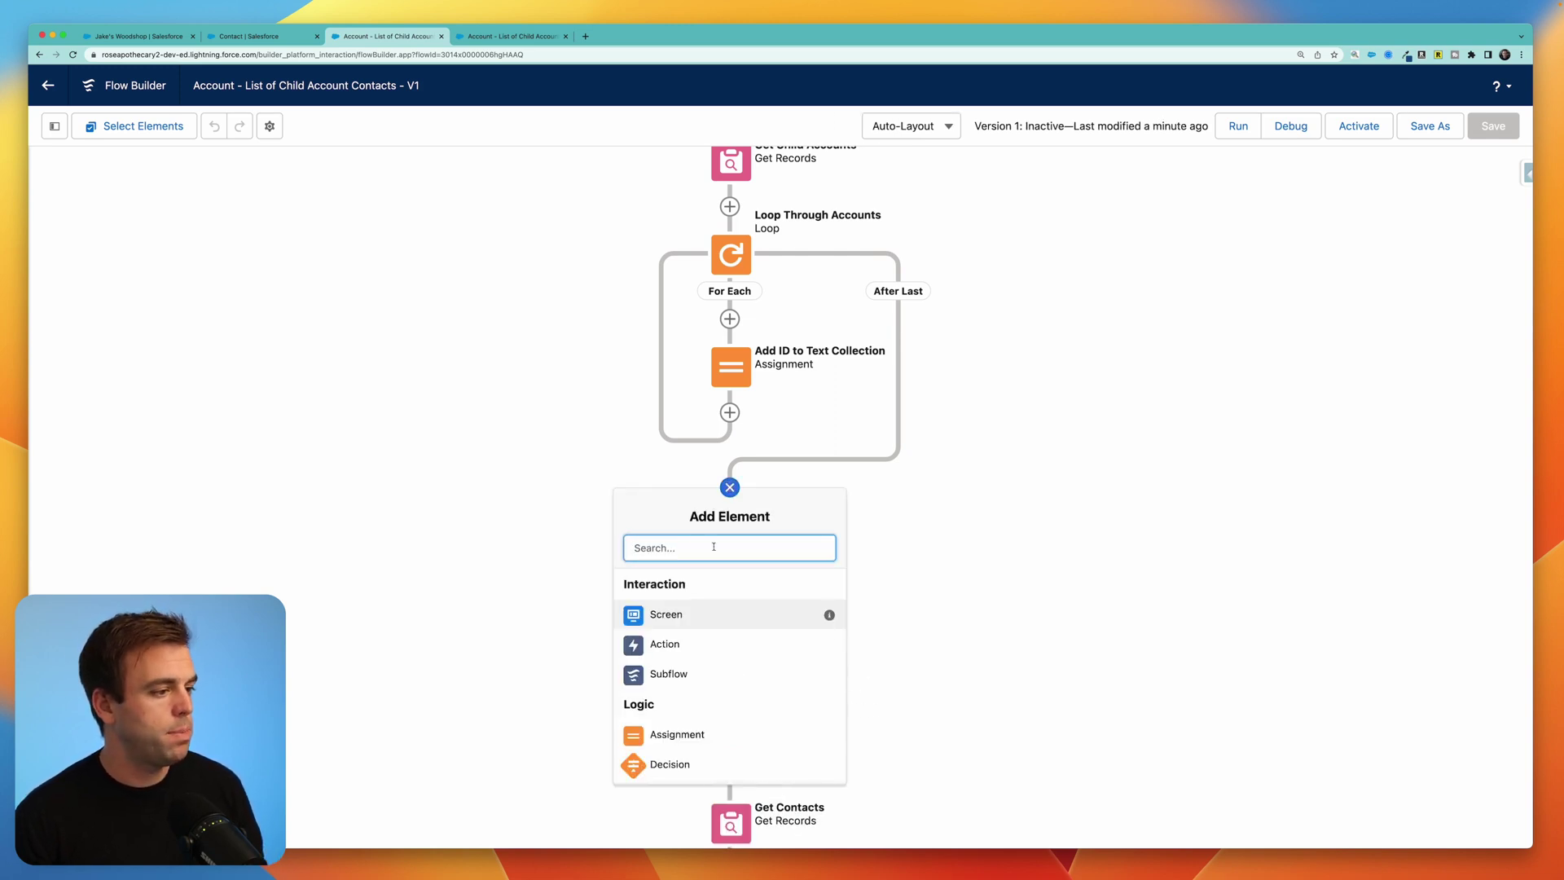
Add an assignment 'Add Original Account ID to Collection' that adds recordId to AccountIDs
{"action": "left_click", "coordinate": [677, 735]}
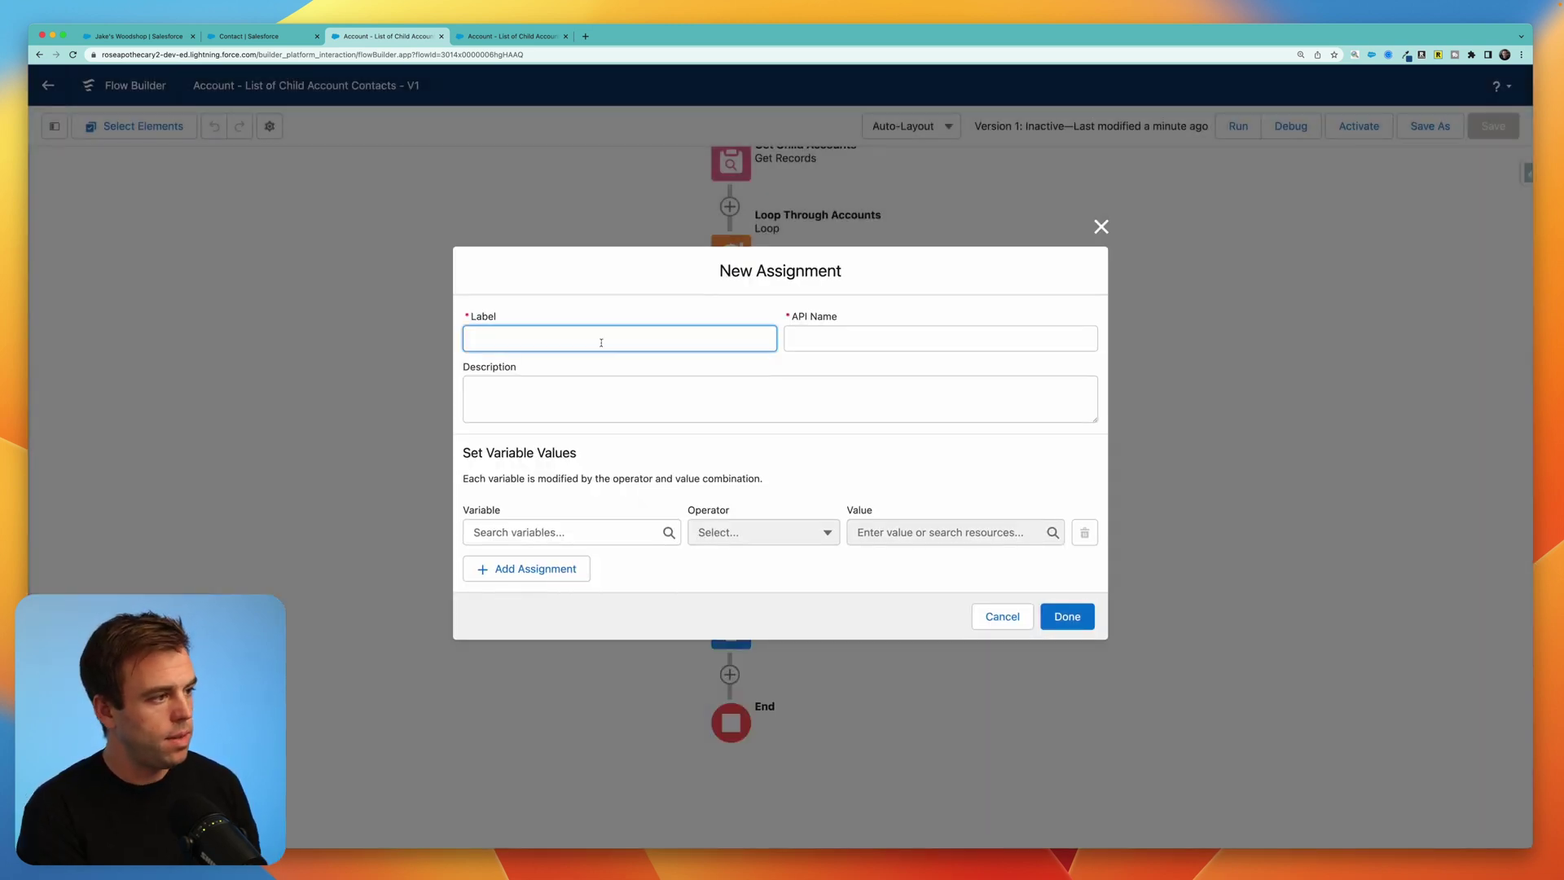
{"action": "type", "text": "Add "}
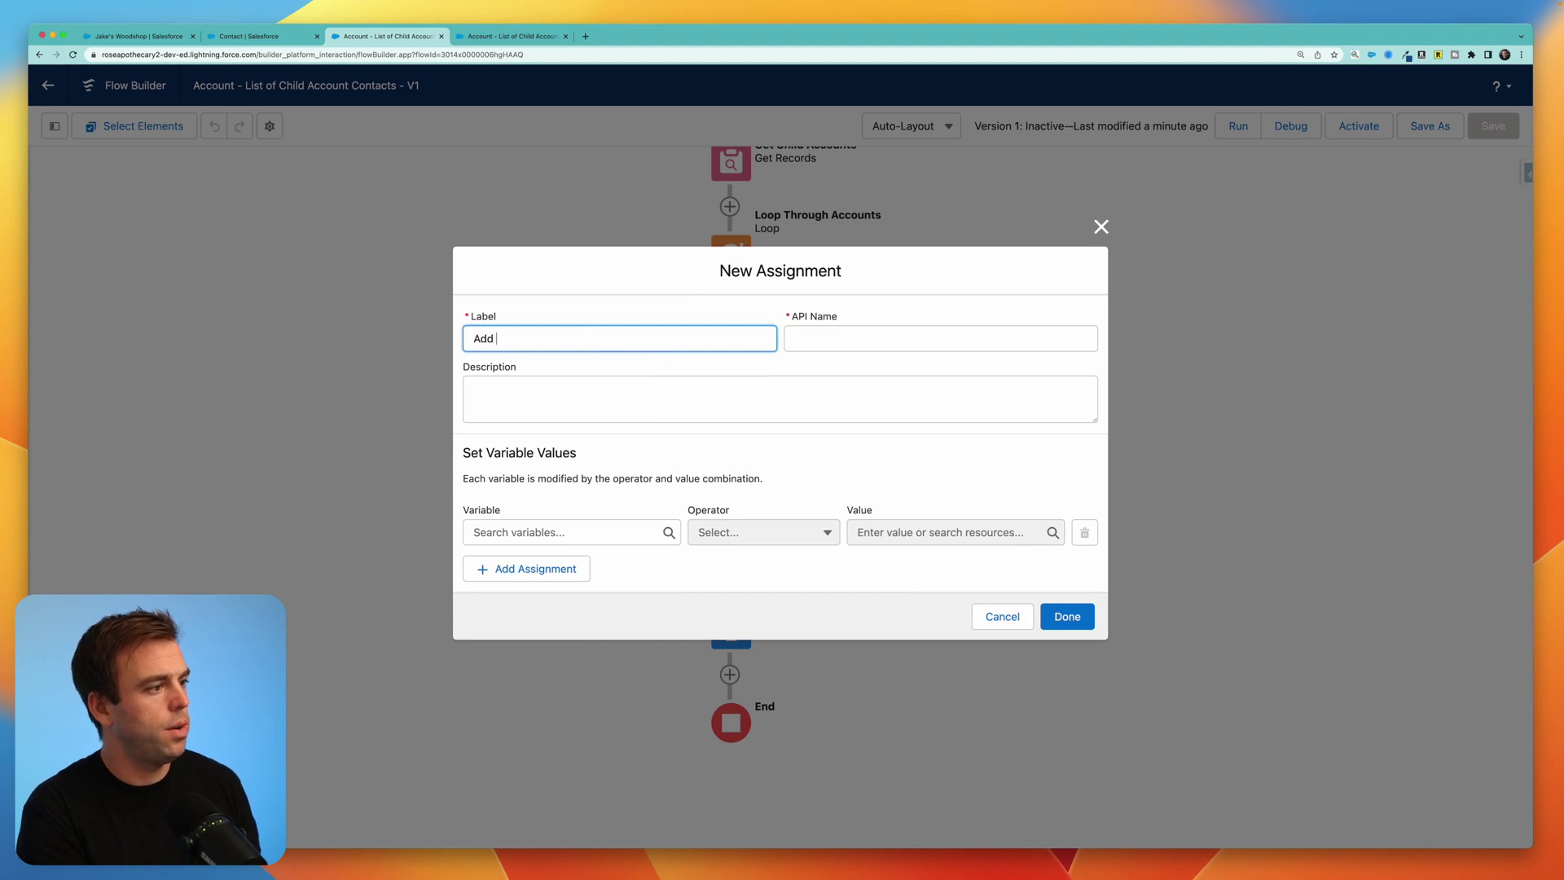
{"action": "type", "text": "Original Account ID to Collection"}
{"action": "left_click", "coordinate": [562, 532]}
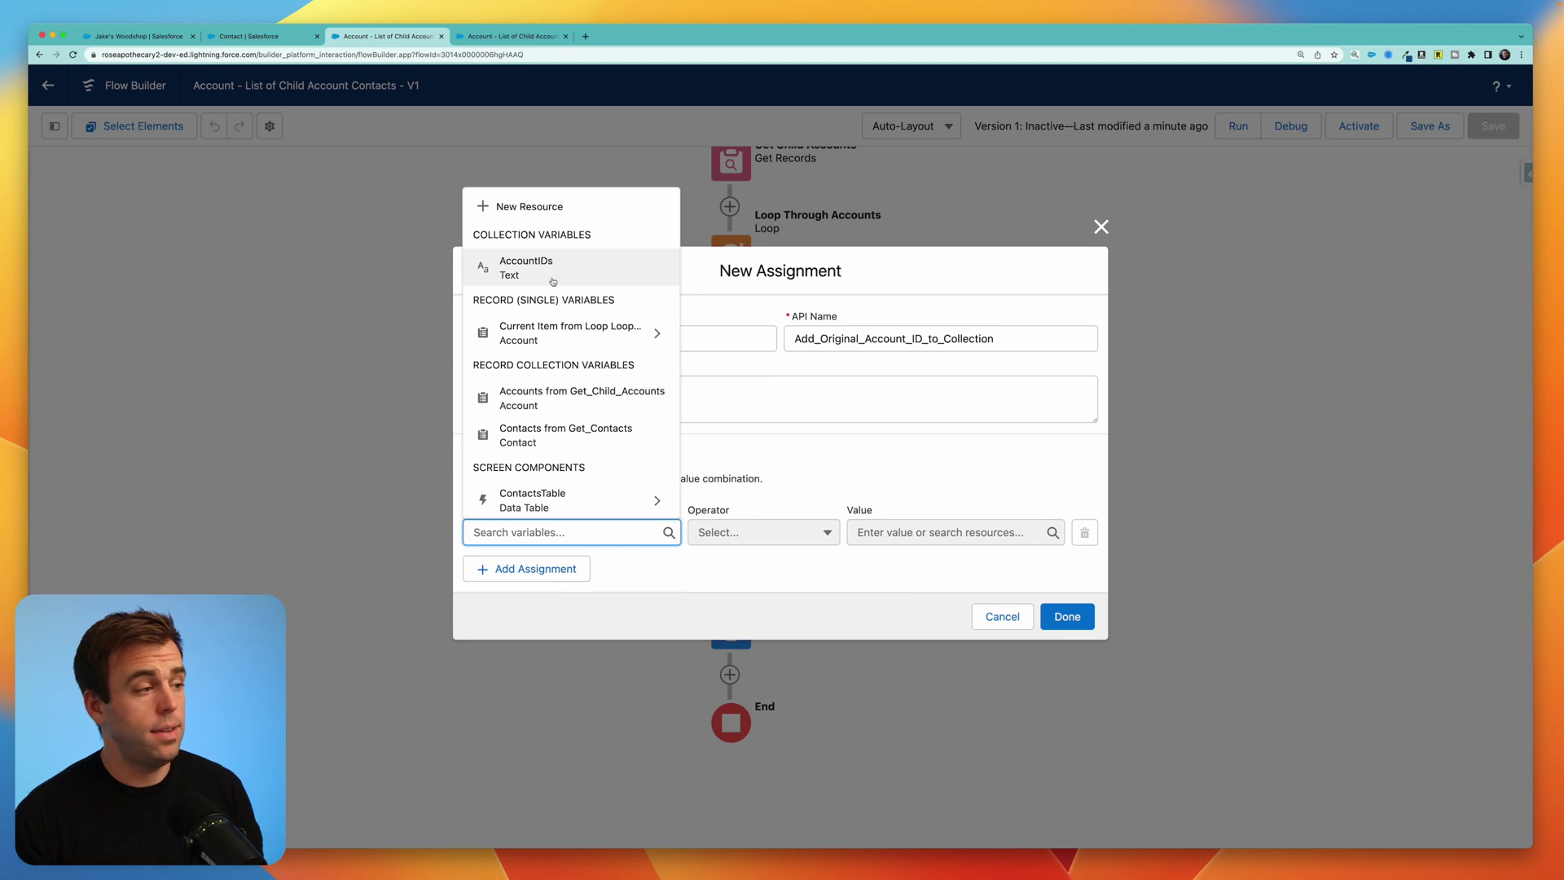
{"action": "left_click", "coordinate": [553, 282]}
{"action": "left_click", "coordinate": [760, 537]}
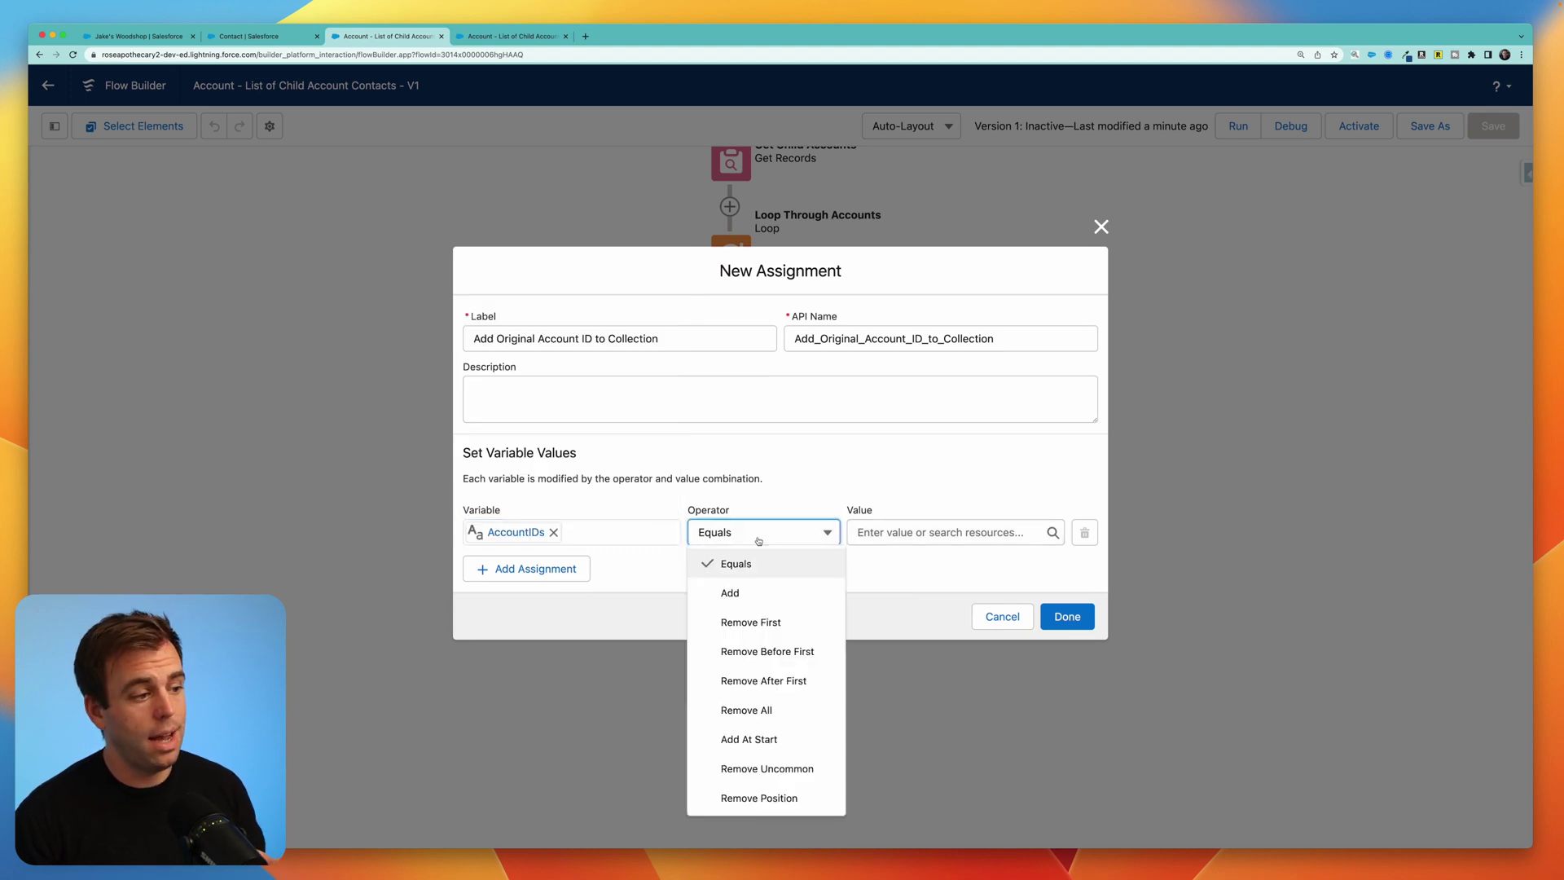
{"action": "left_click", "coordinate": [743, 592]}
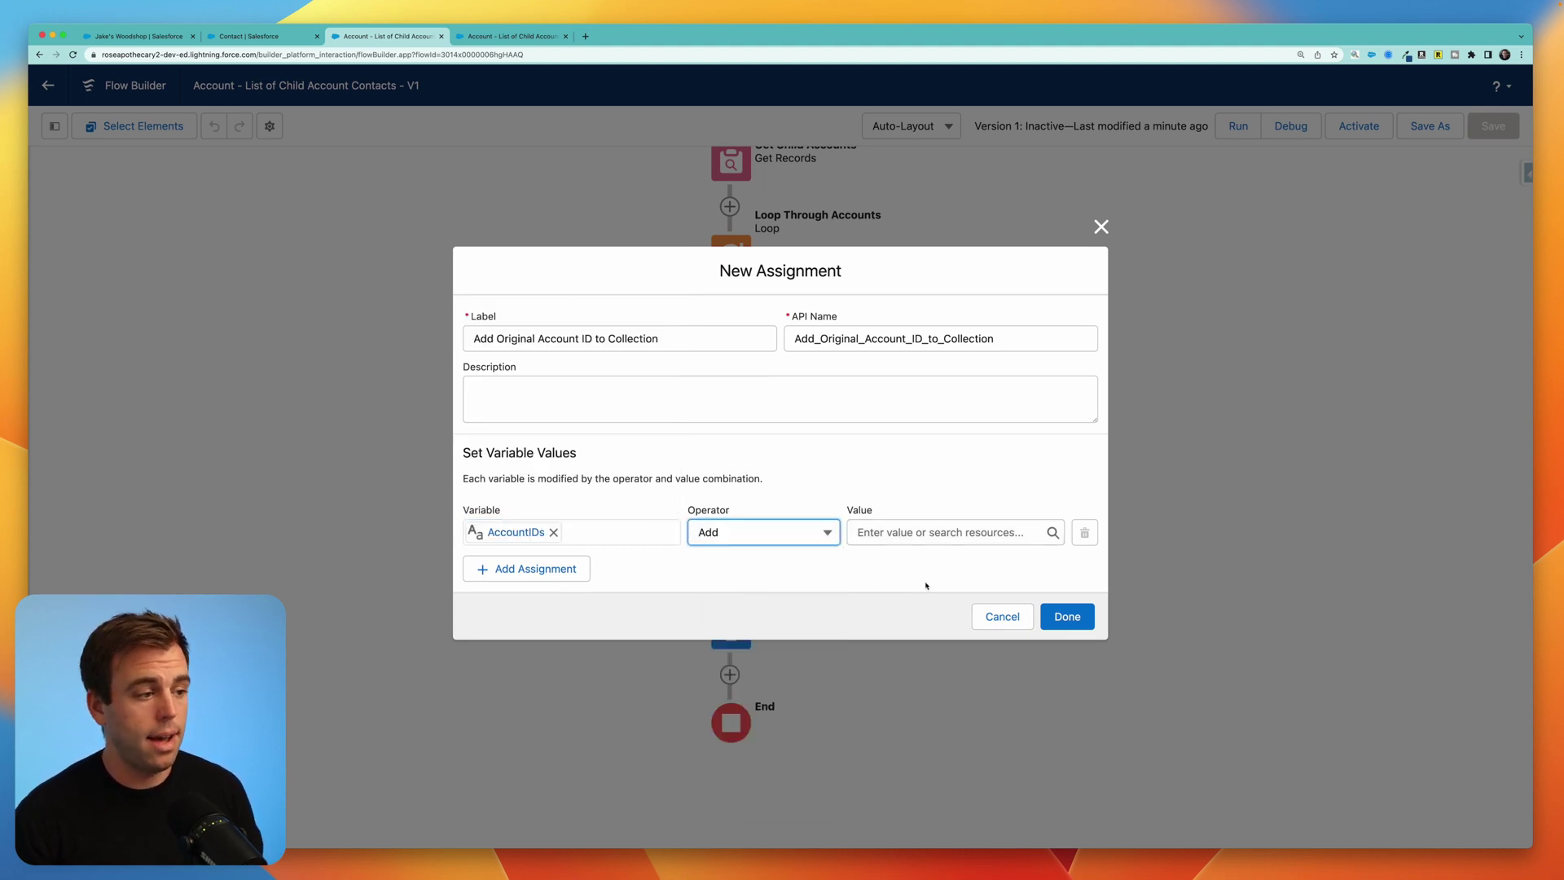
{"action": "left_click", "coordinate": [928, 534]}
{"action": "scroll", "coordinate": [950, 439], "scroll_direction": "down", "scroll_amount": 2}
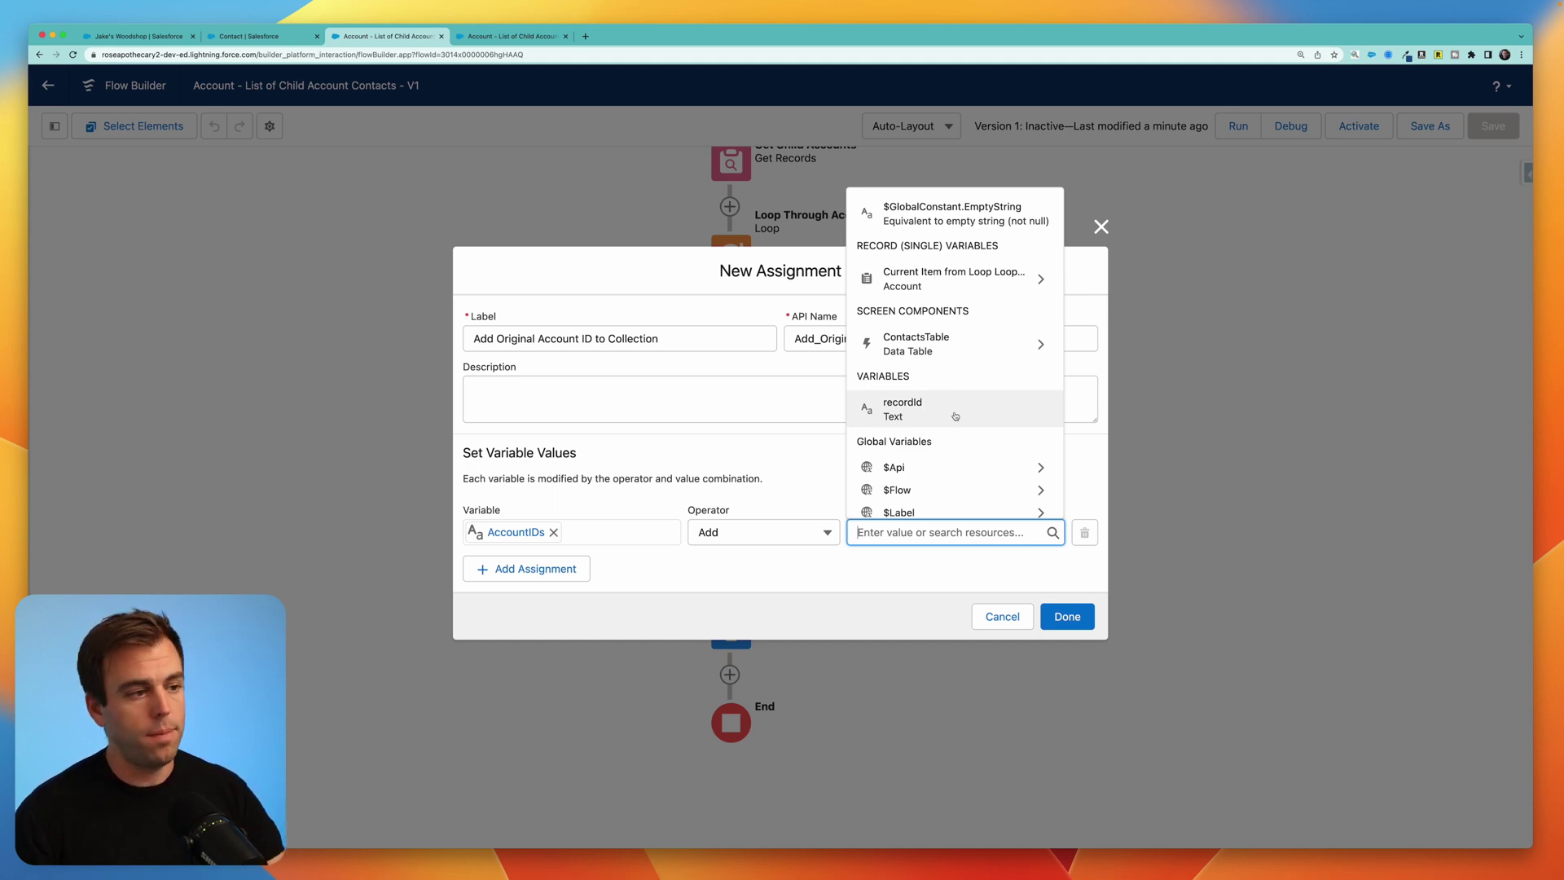
{"action": "left_click", "coordinate": [956, 416]}
{"action": "left_click", "coordinate": [1067, 616]}
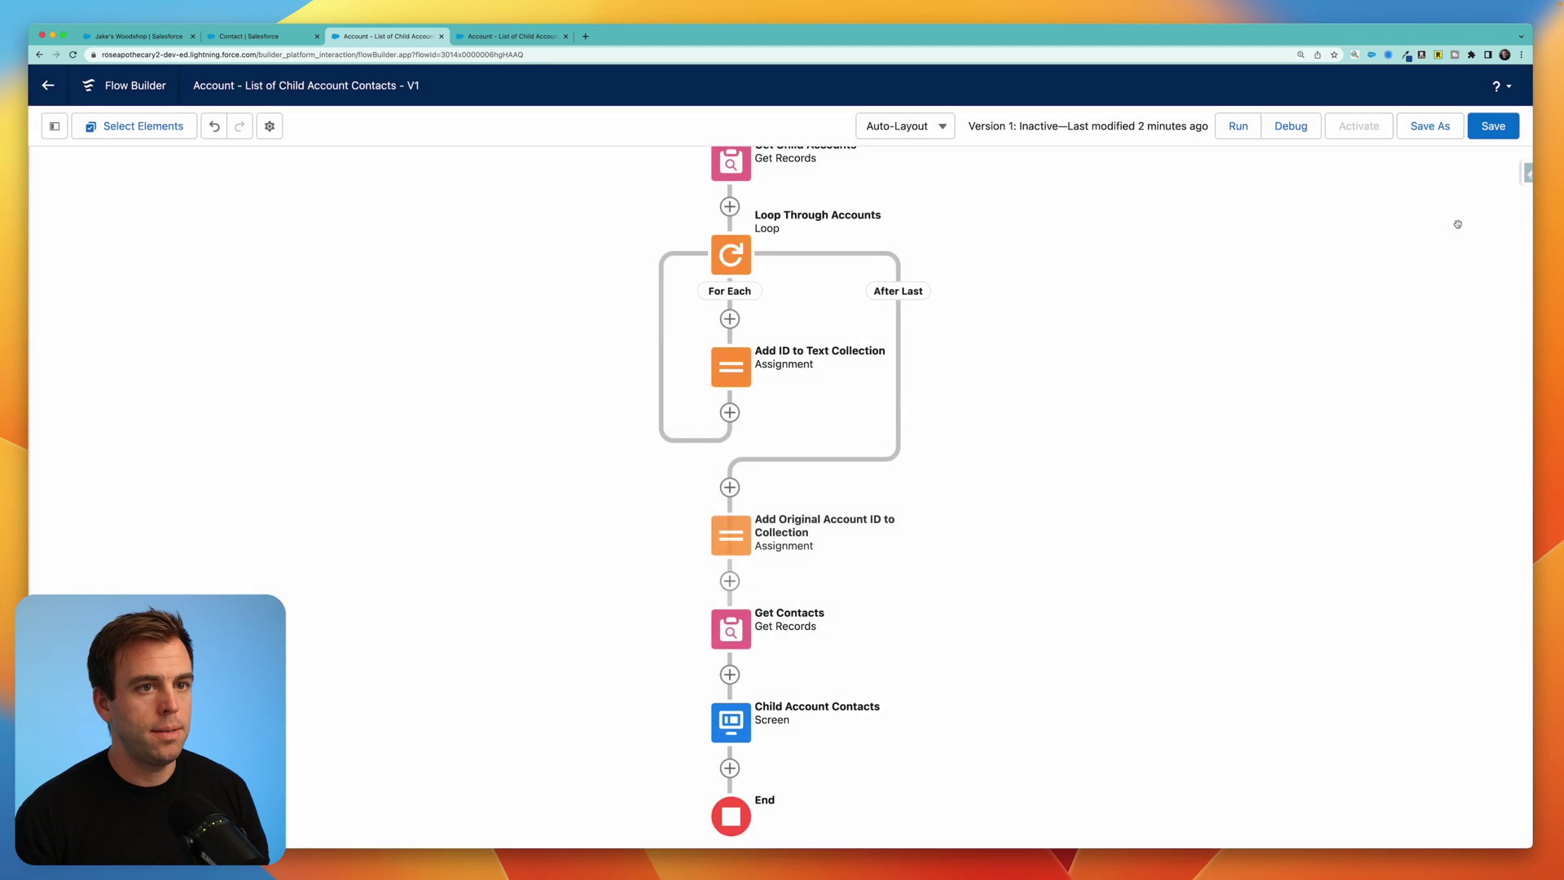
Save and activate the flow, then return to the account record page
{"action": "left_click", "coordinate": [1501, 126]}
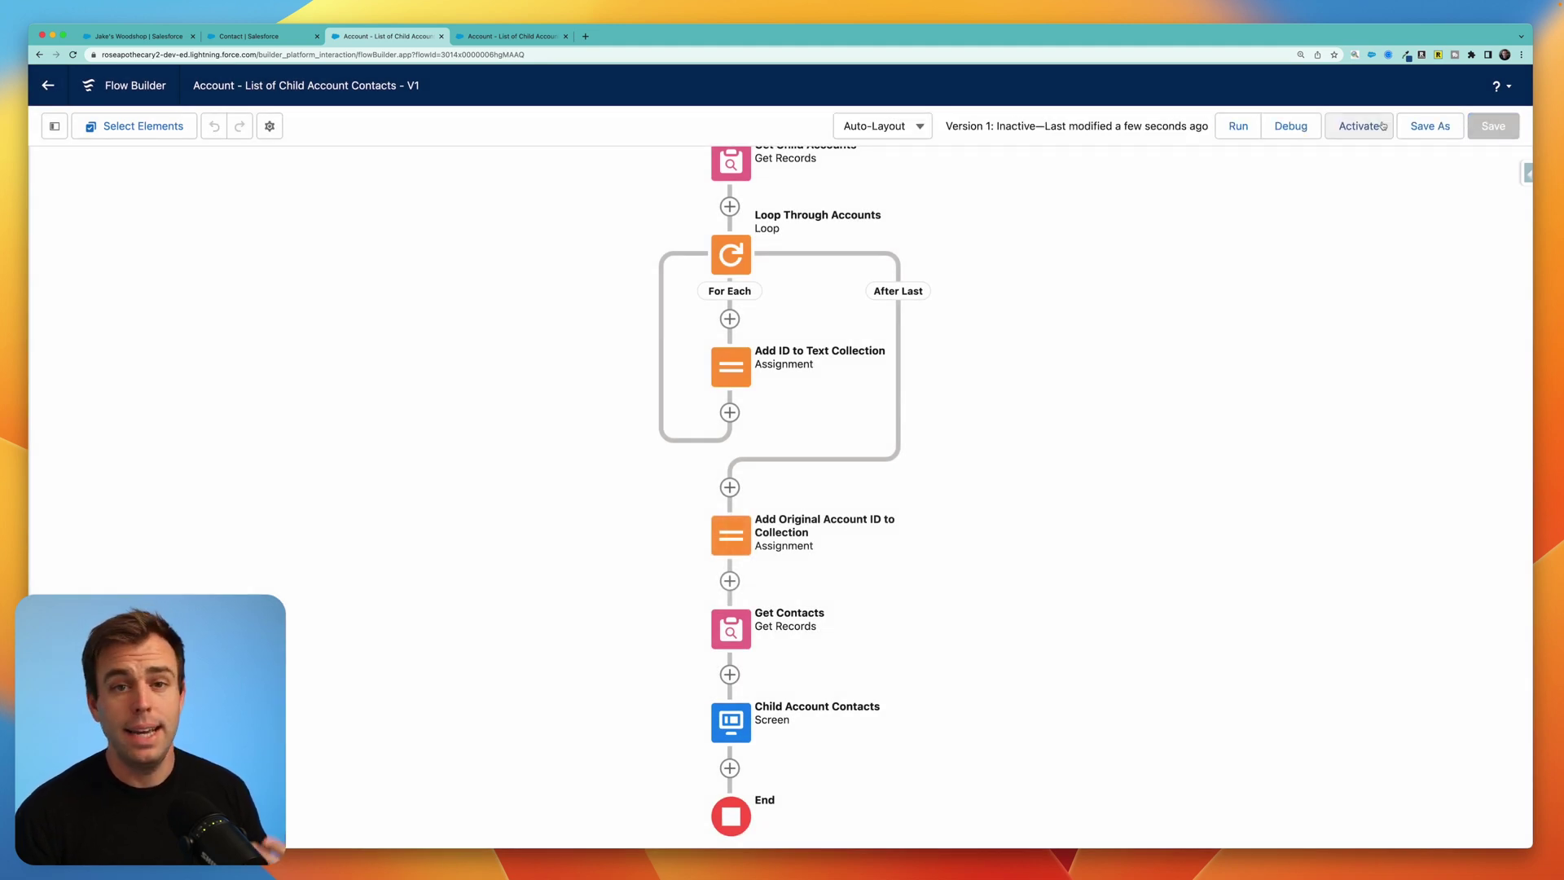
{"action": "left_click", "coordinate": [1359, 127]}
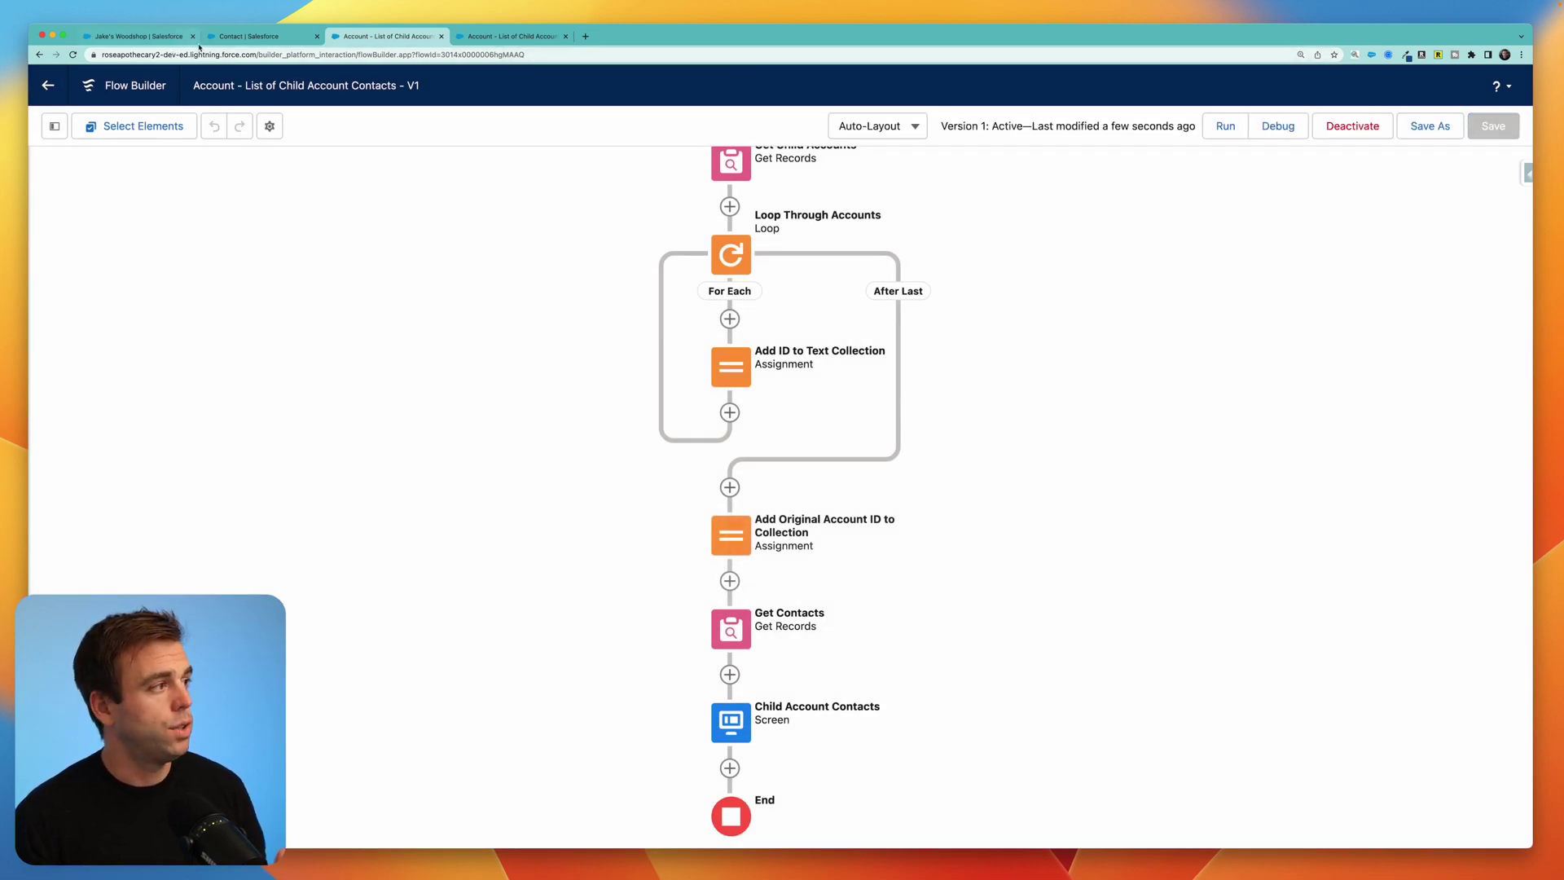
{"action": "left_click", "coordinate": [163, 37]}
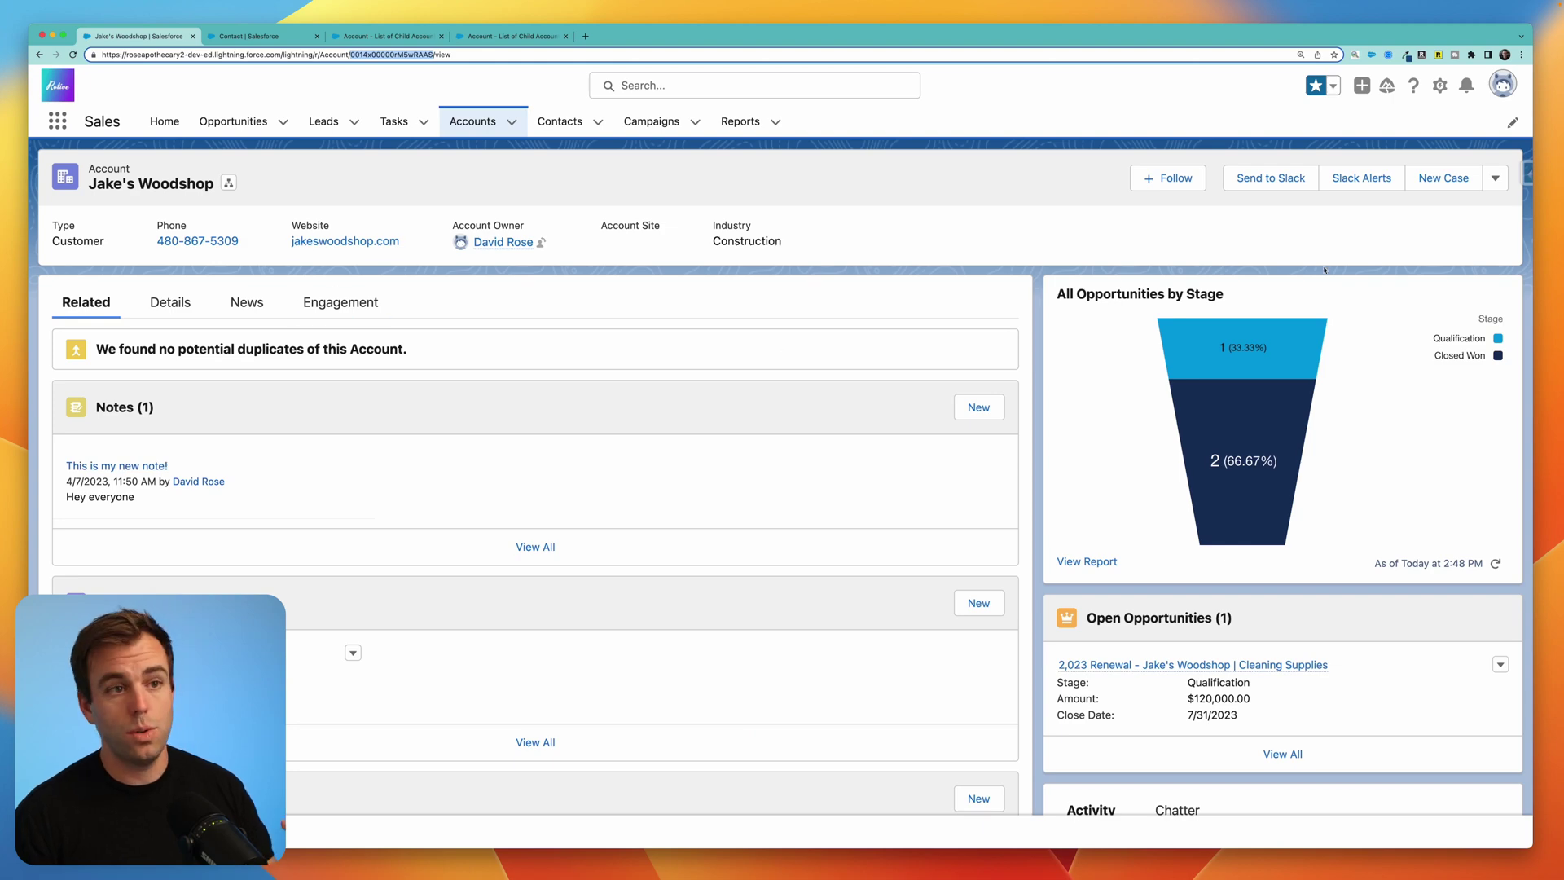
Edit the Account Record Page and add a new tab to the tabs component
{"action": "left_click", "coordinate": [1438, 86]}
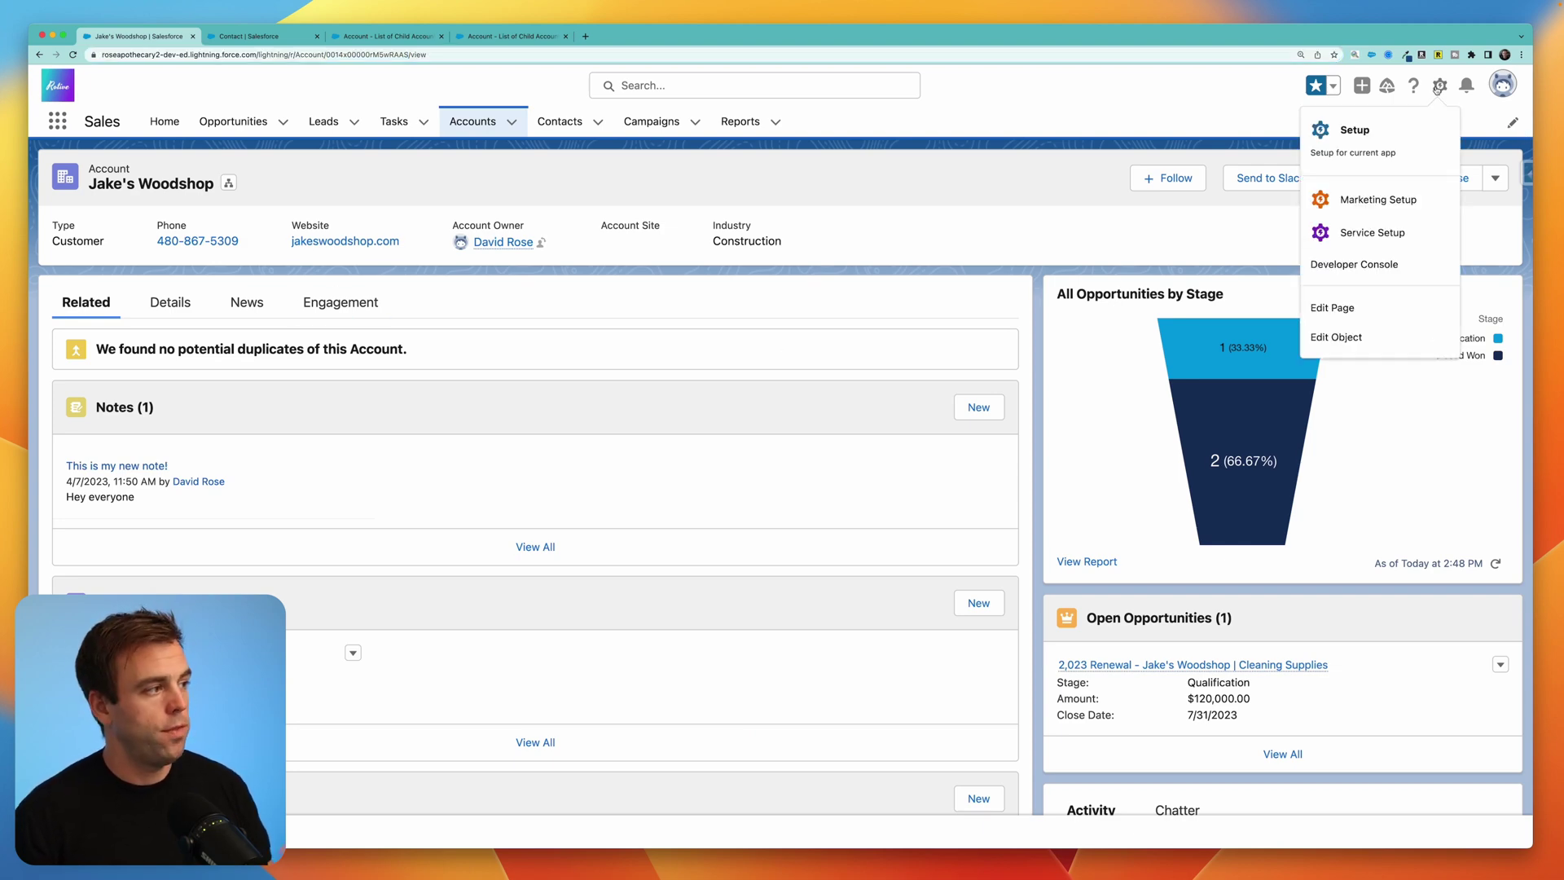
{"action": "left_click", "coordinate": [1341, 307]}
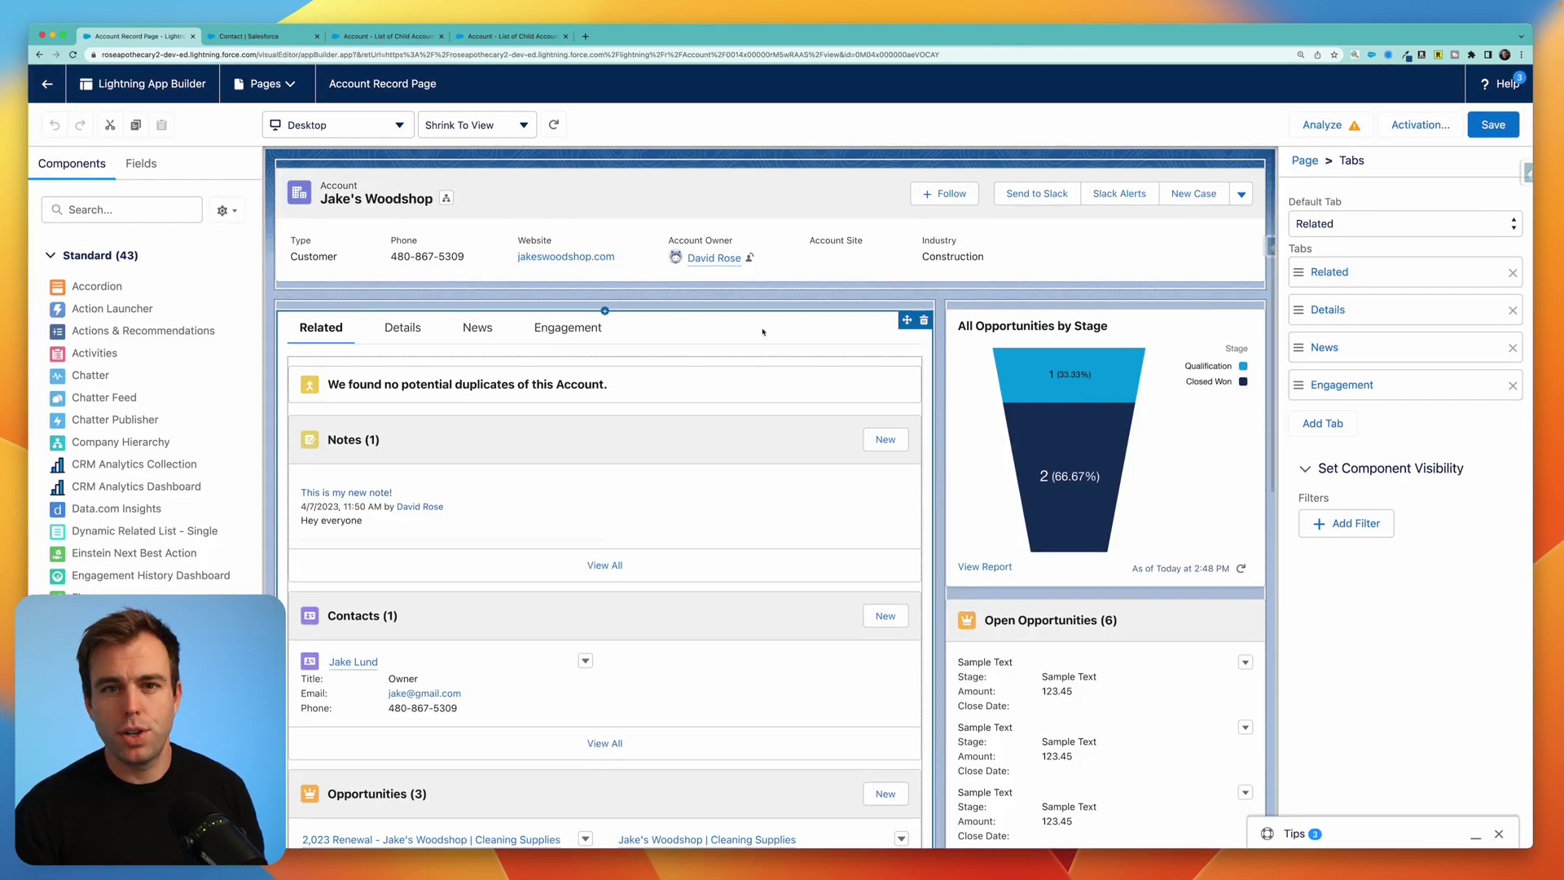
{"action": "left_click", "coordinate": [1323, 423]}
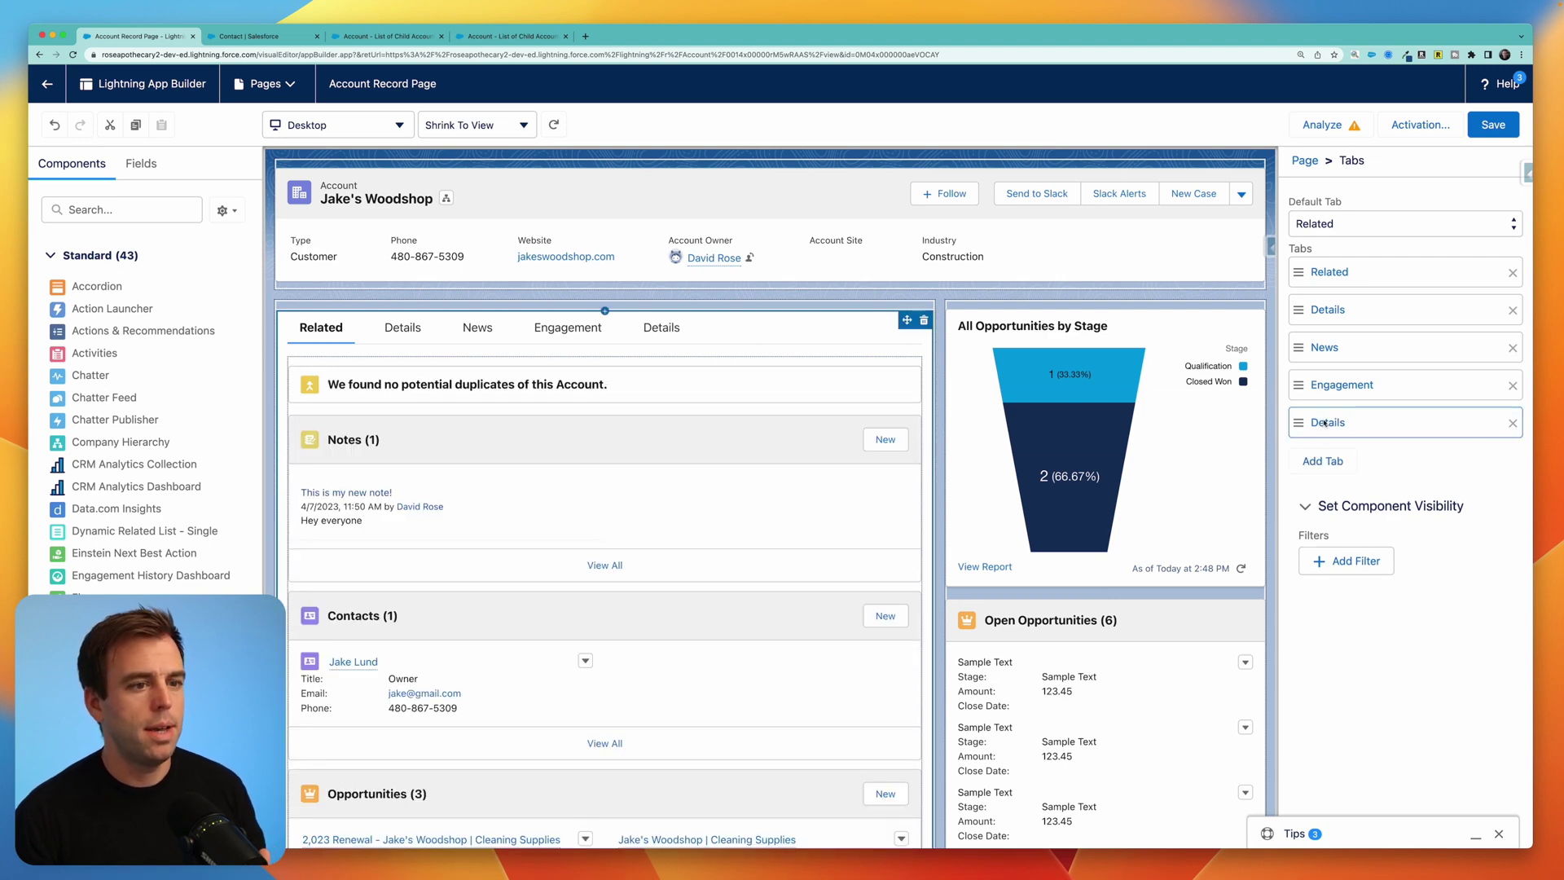
{"action": "left_click", "coordinate": [1324, 422]}
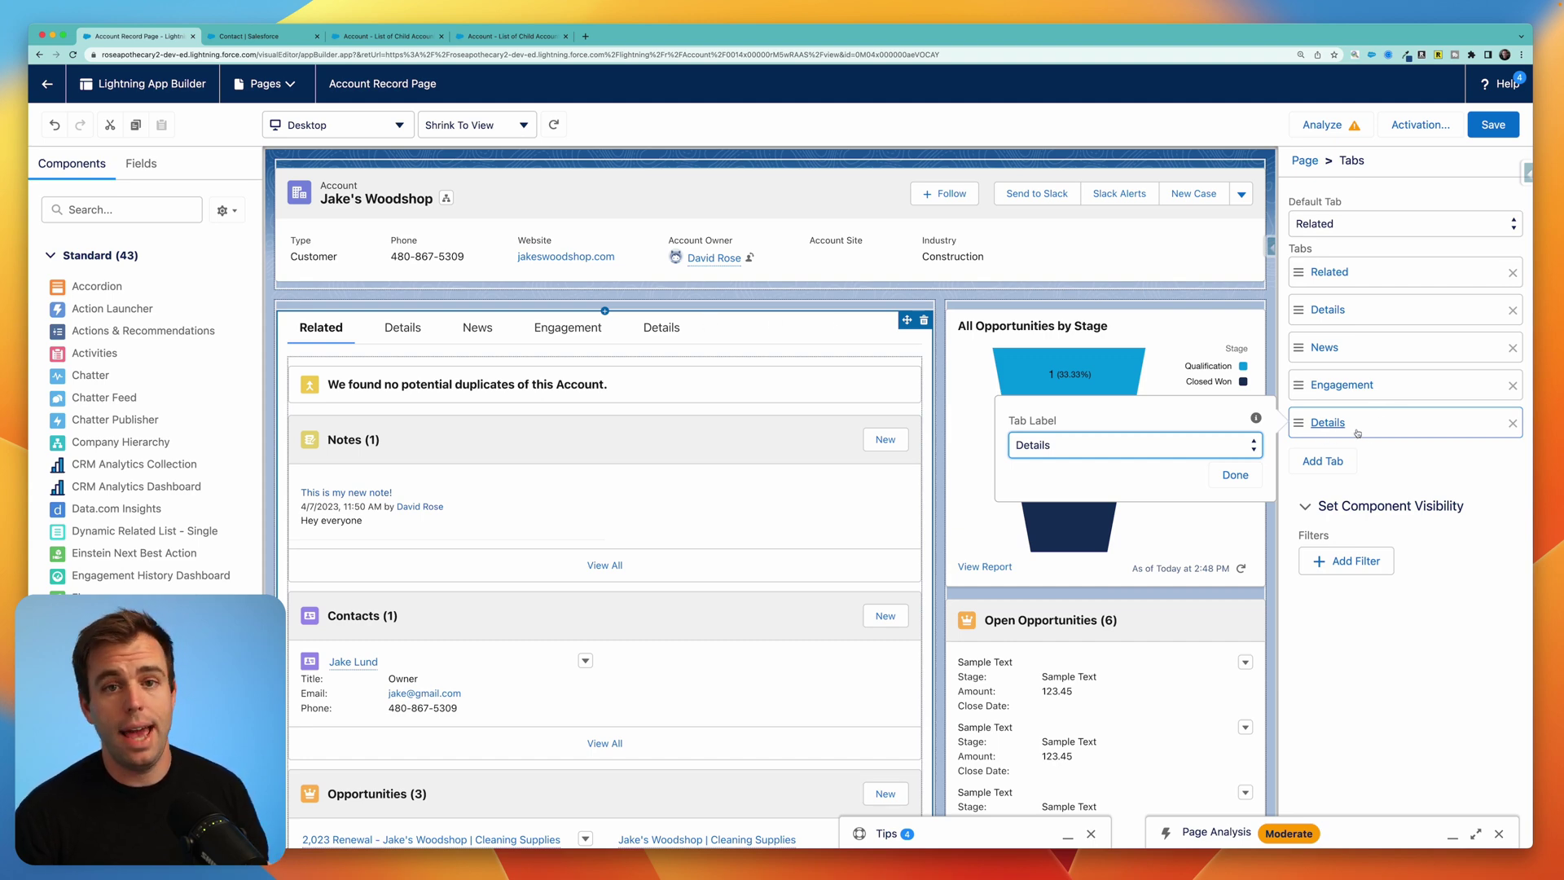
Give the new tab the custom label 'Contacts (Including Child Accounts)'
{"action": "left_click", "coordinate": [1151, 447]}
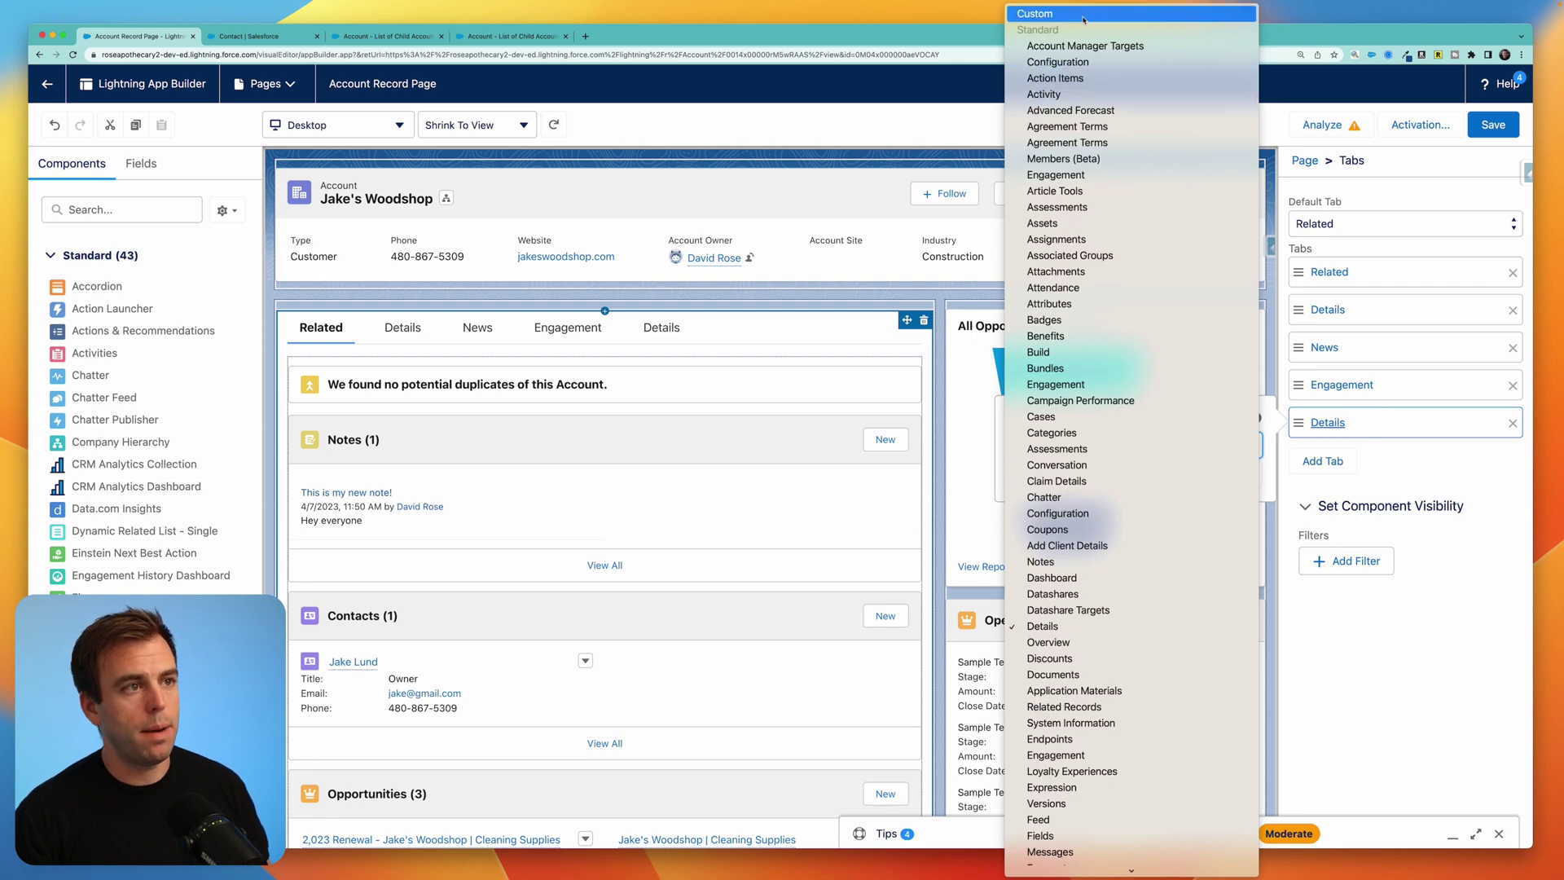
{"action": "left_click", "coordinate": [1083, 18]}
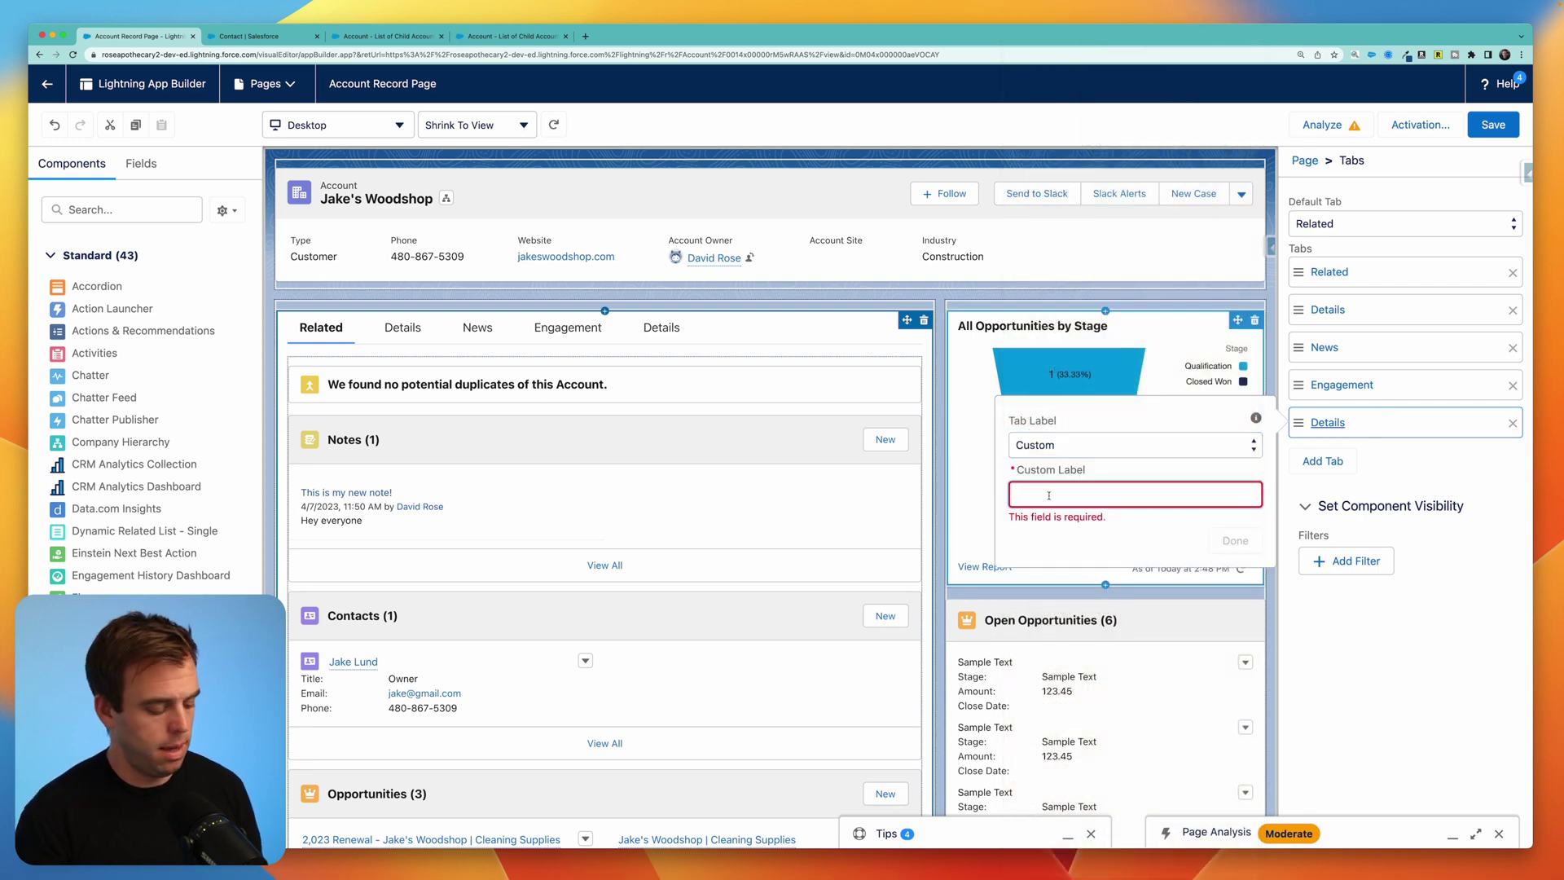
{"action": "type", "text": "Contacts (Including Child Accounts)"}
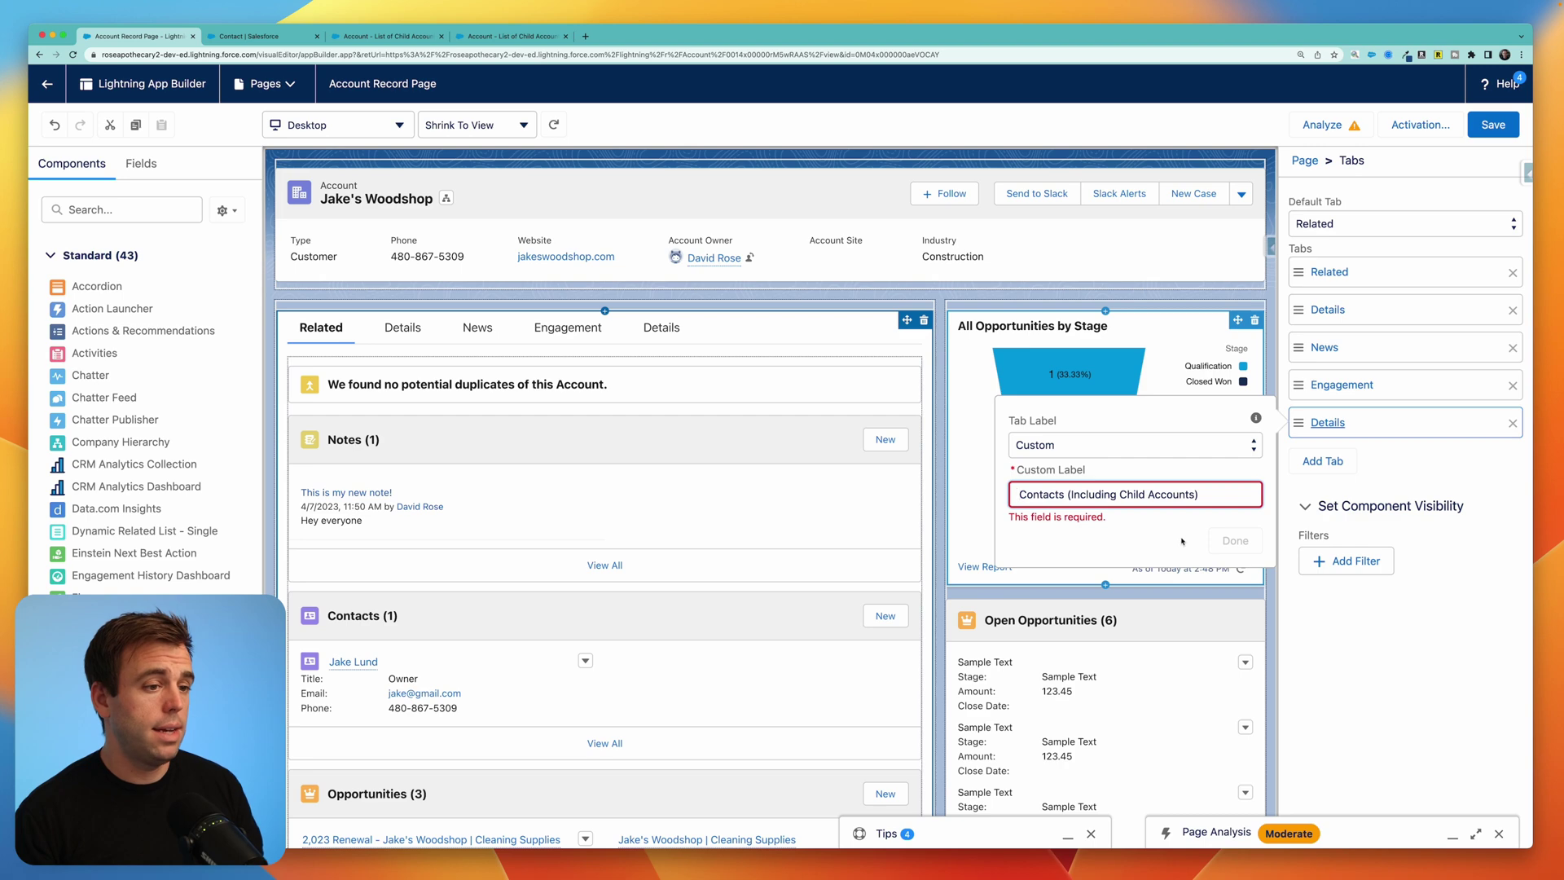
{"action": "left_click", "coordinate": [1235, 538]}
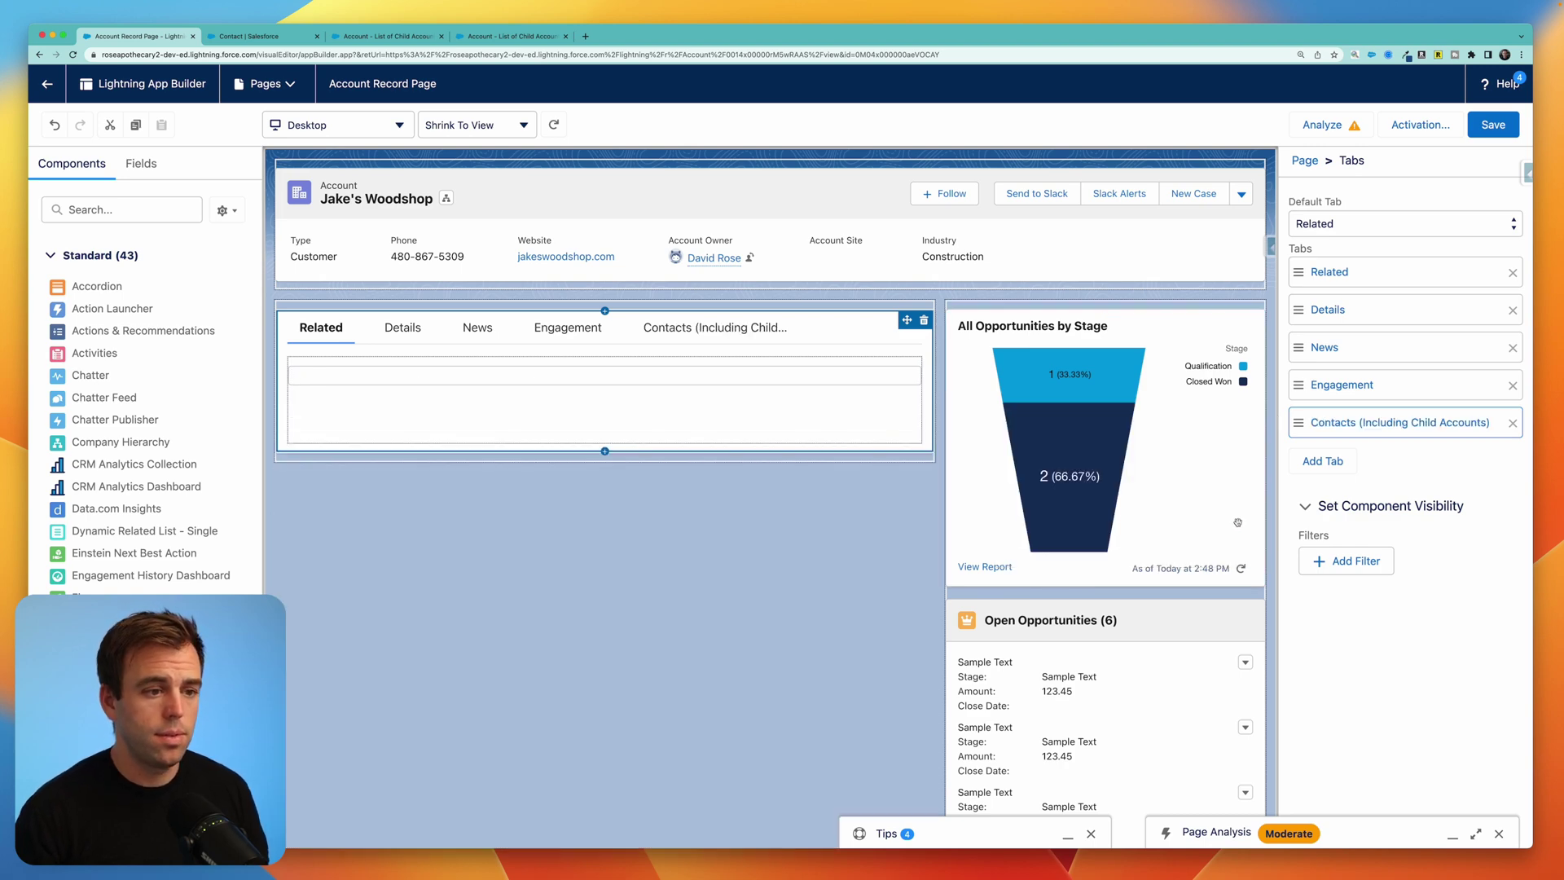
{"action": "left_click", "coordinate": [753, 320]}
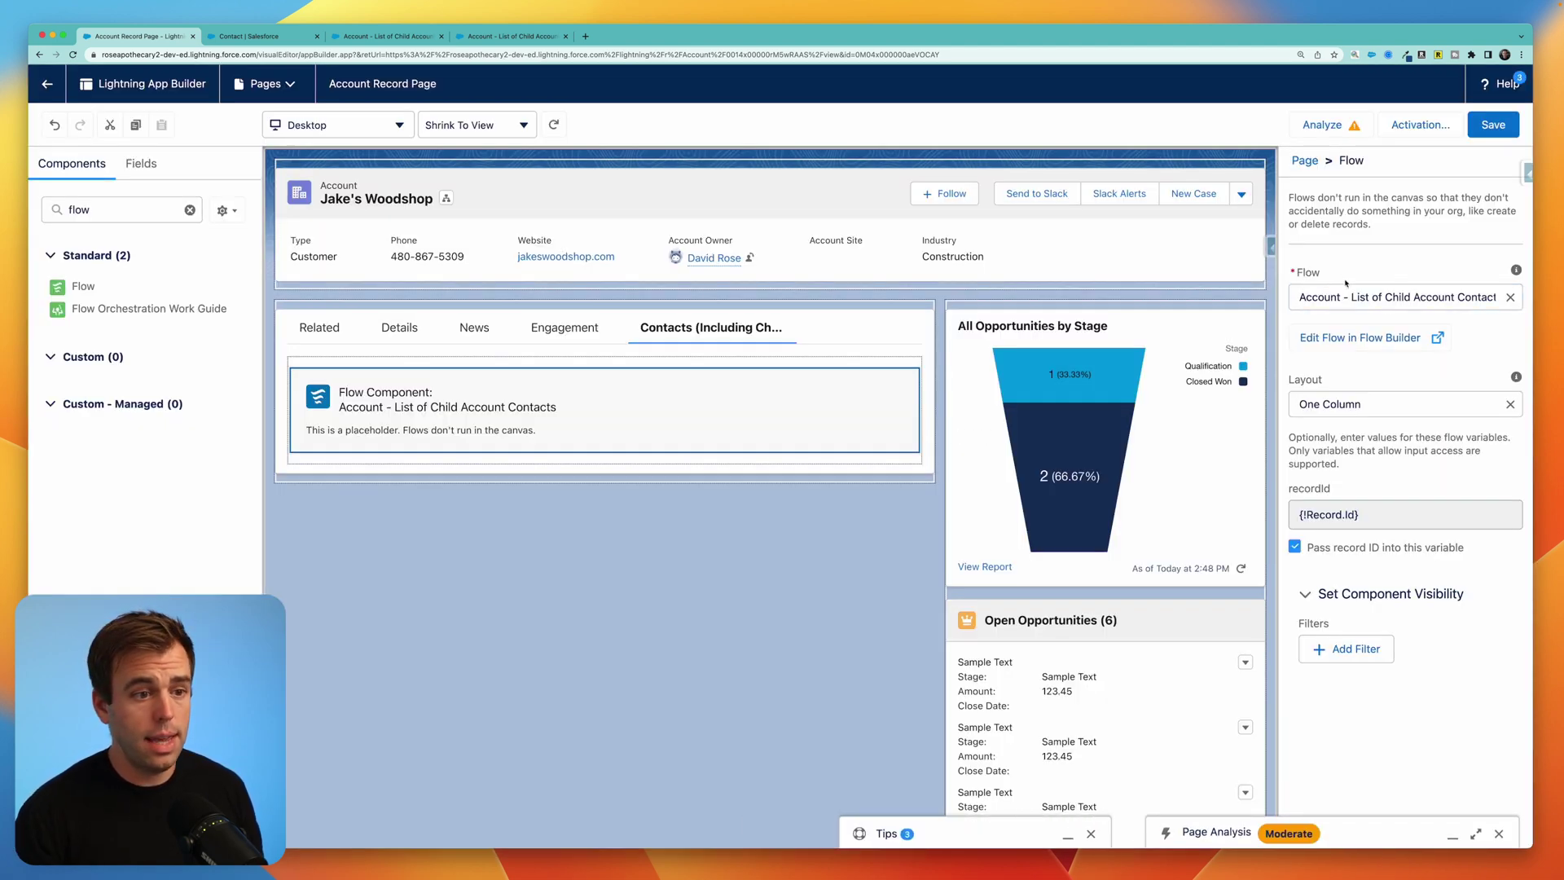
Pass the record ID into the flow's recordId variable and save the account page
{"action": "left_click", "coordinate": [1413, 550]}
{"action": "left_click", "coordinate": [1320, 550]}
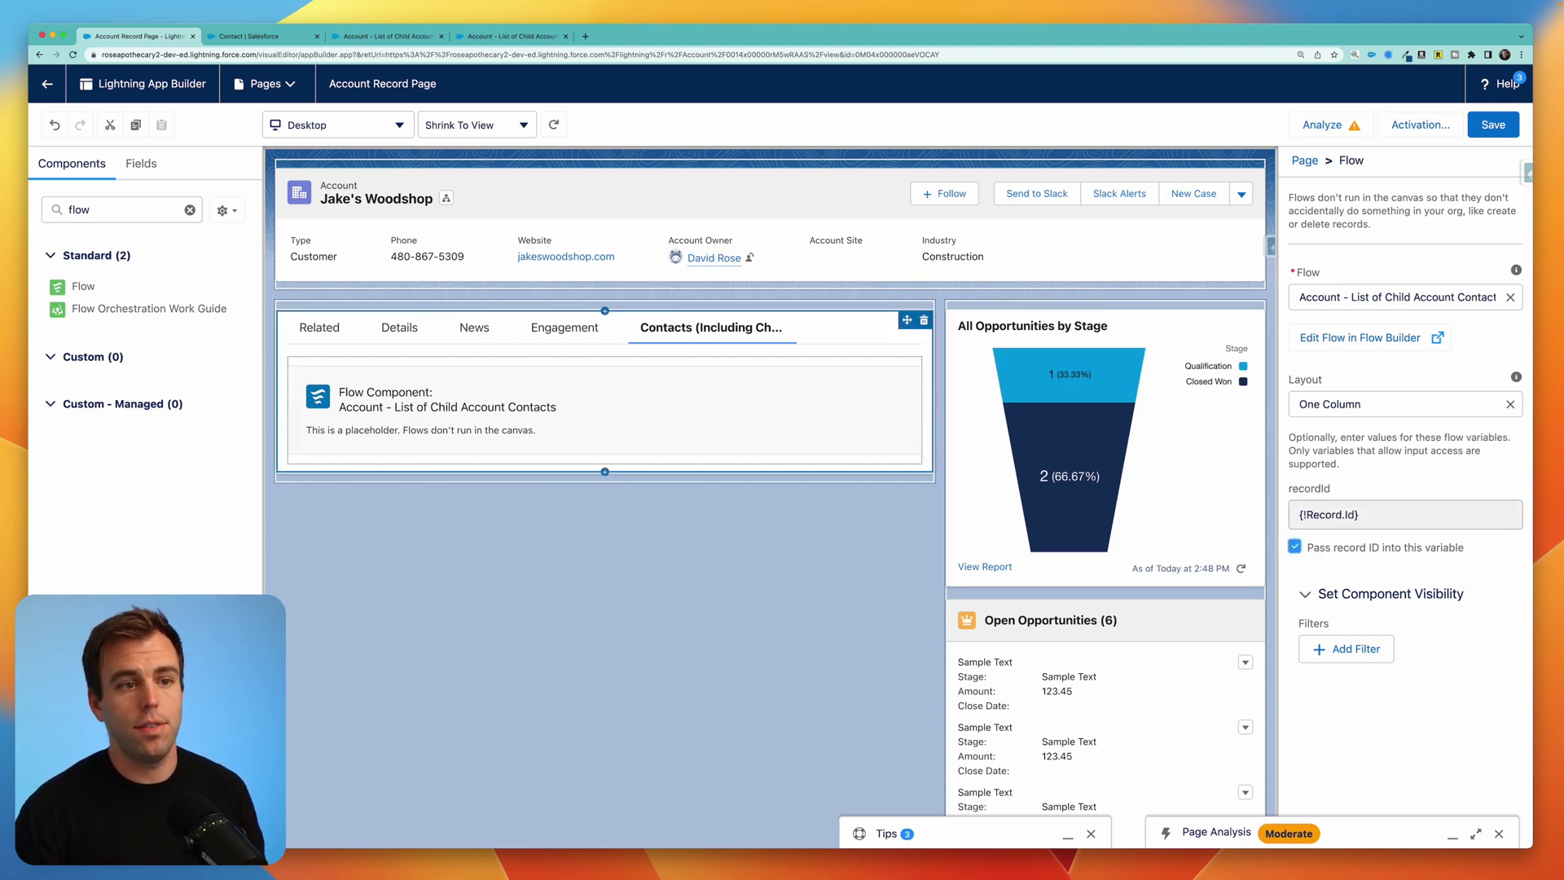
{"action": "left_click", "coordinate": [1496, 120]}
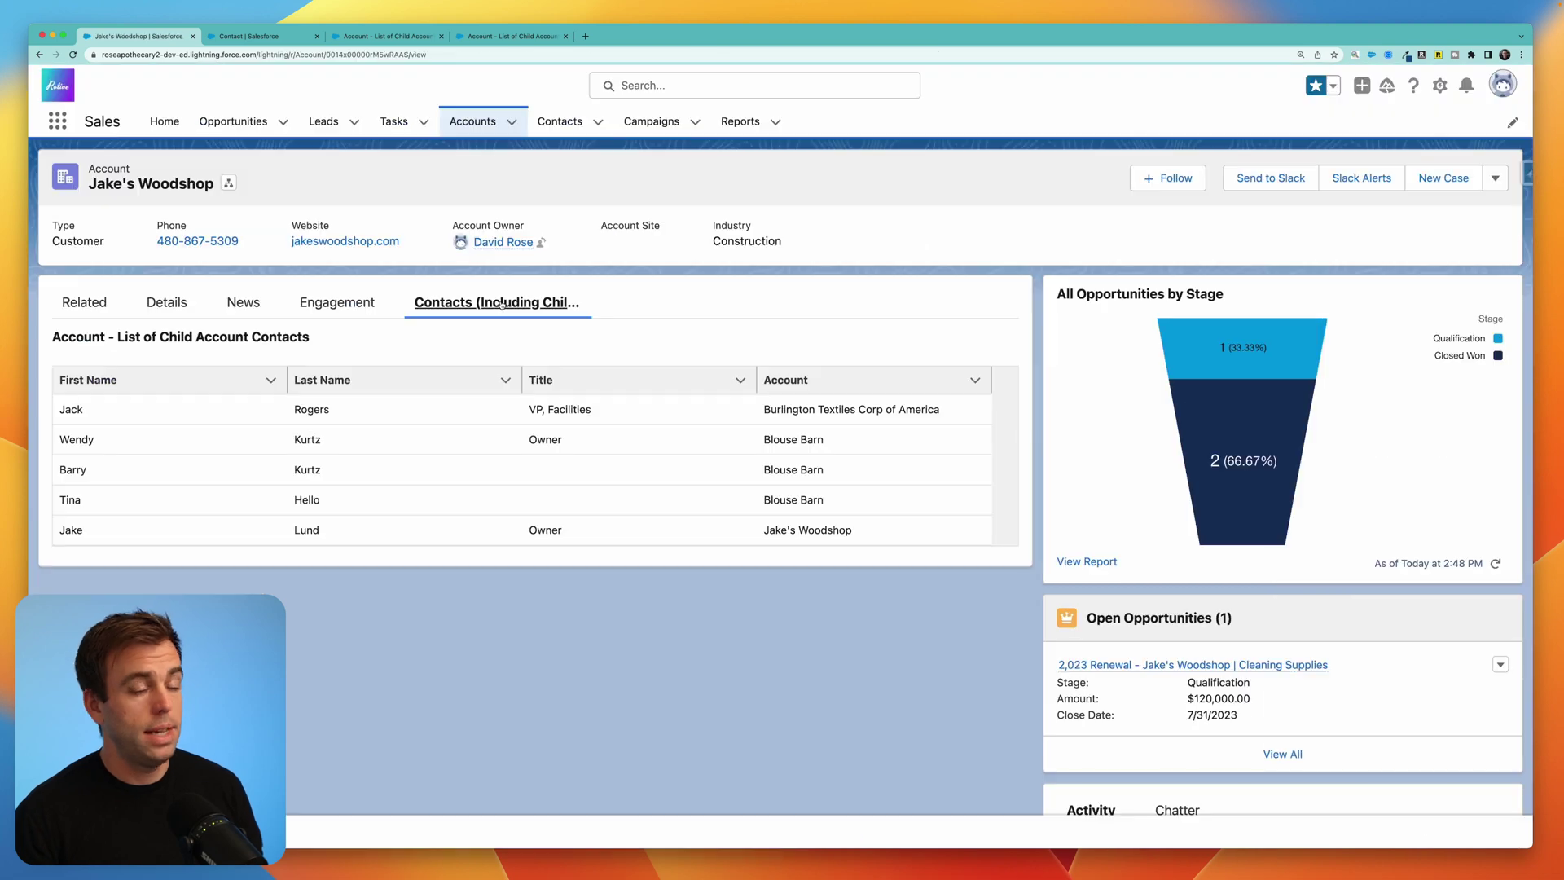